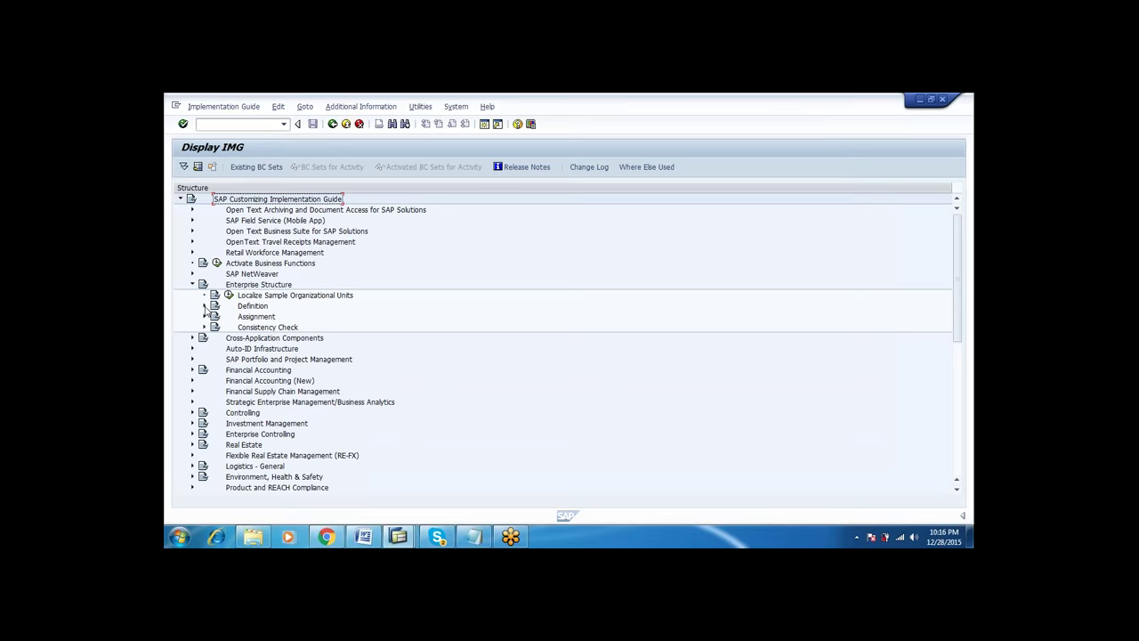
- Open Define company under Enterprise Structure, Definition, Financial Accounting and start a new company entry
{"action": "left_click", "coordinate": [204, 306]}
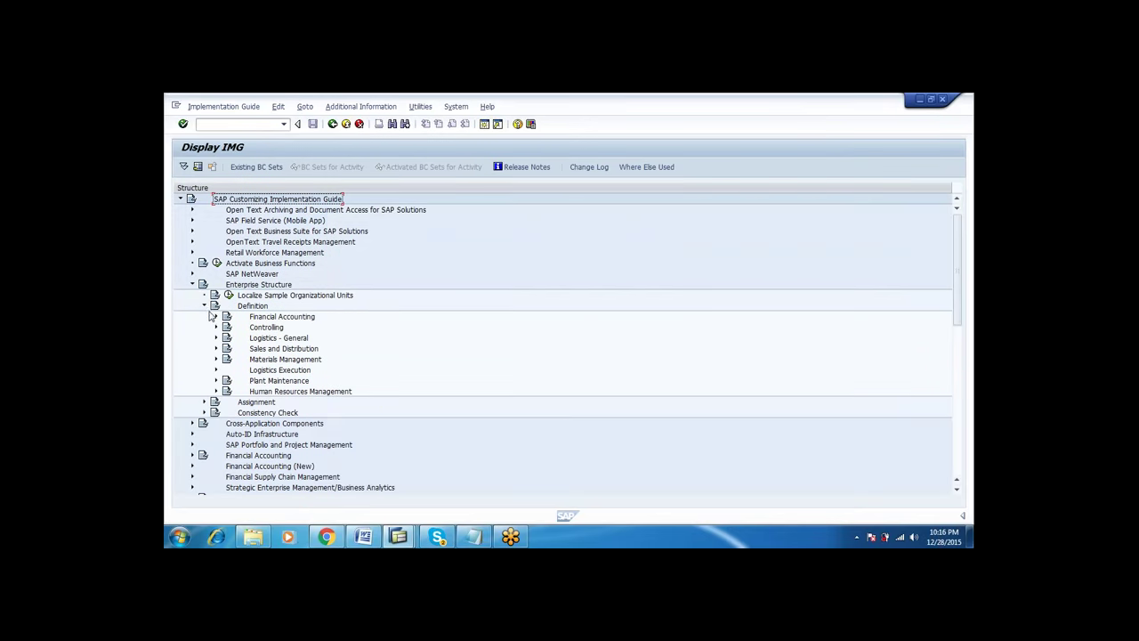
{"action": "left_click", "coordinate": [215, 317]}
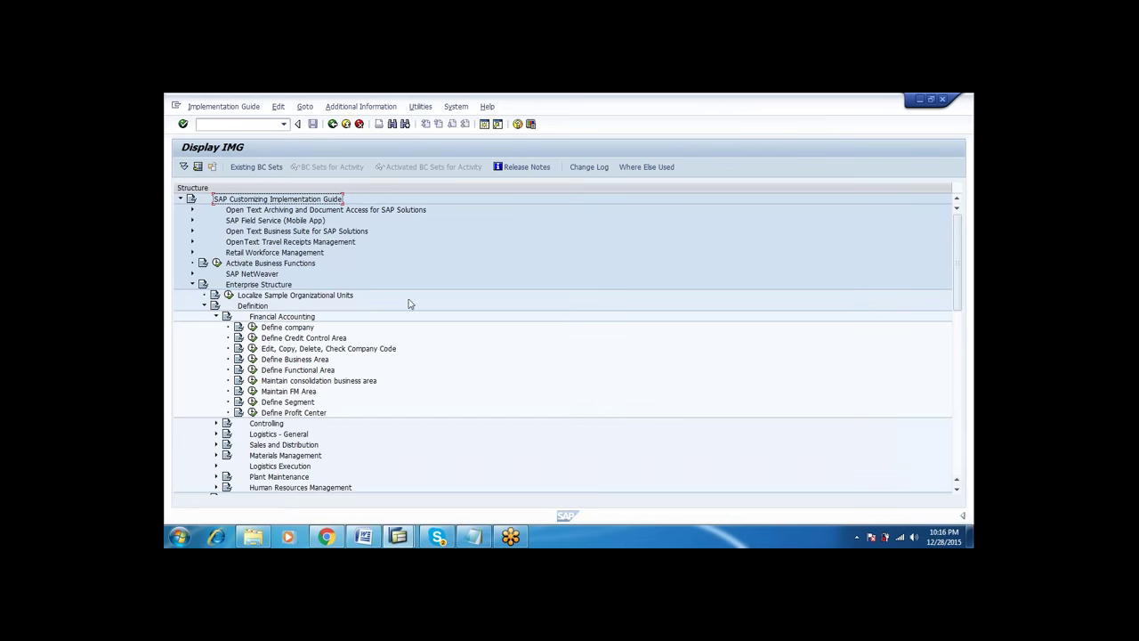
{"action": "left_click", "coordinate": [252, 326]}
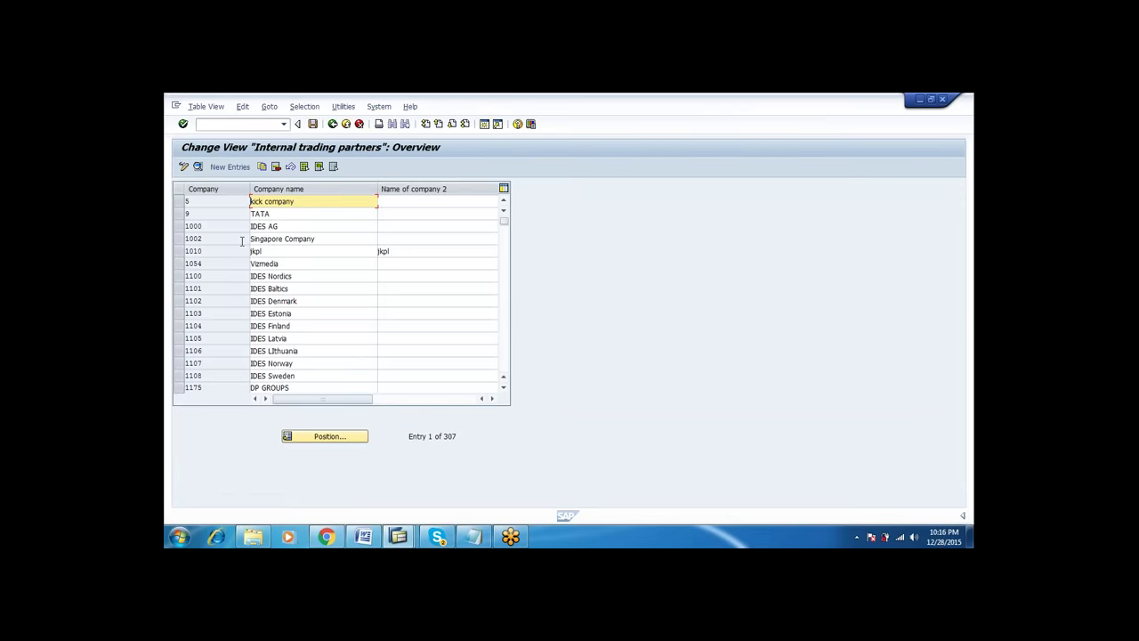
{"action": "left_click", "coordinate": [222, 174]}
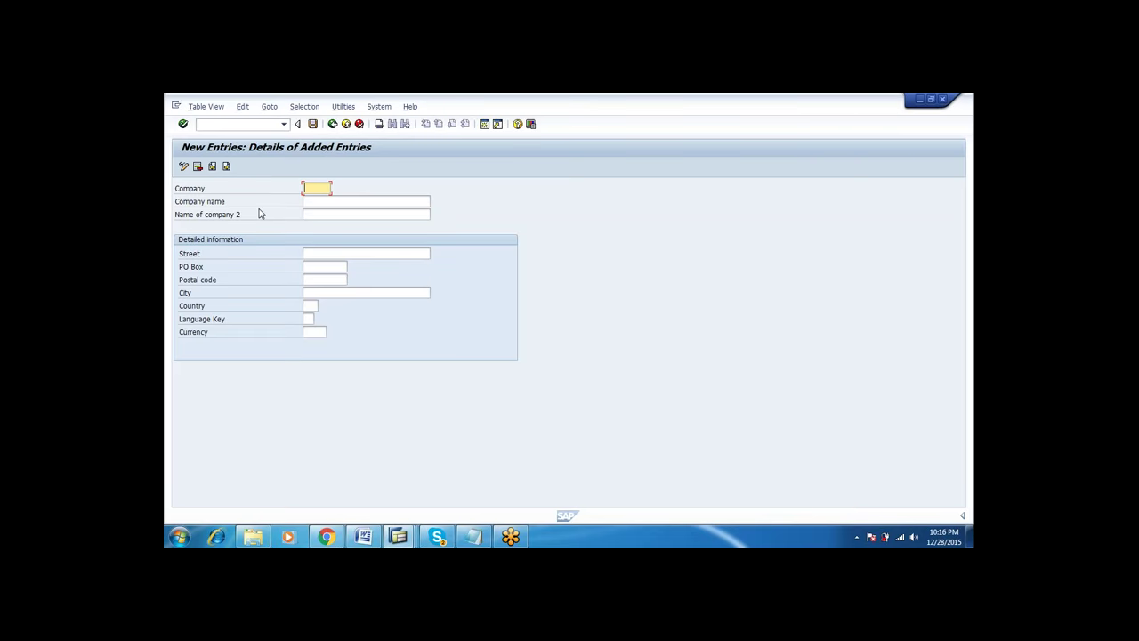
- Enter FORD as the company and FORD MOTORS as the company name
{"action": "type", "text": "FORD"}
{"action": "key", "text": "Tab"}
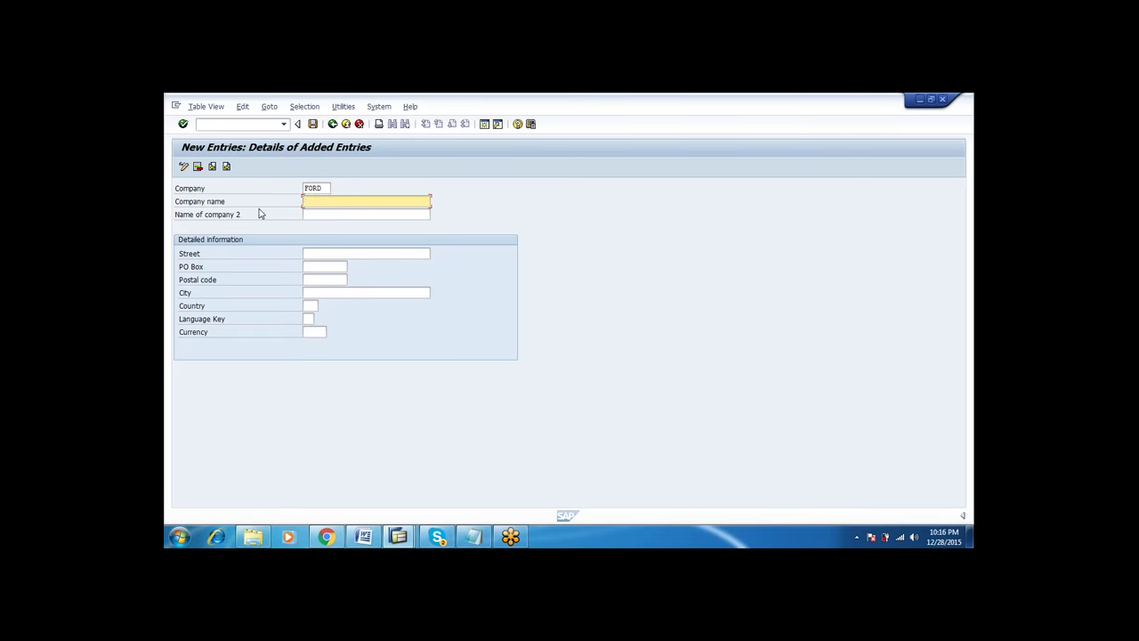
{"action": "type", "text": "FORD MOTORS"}
{"action": "key", "text": "Tab"}
{"action": "key", "text": "Tab"}
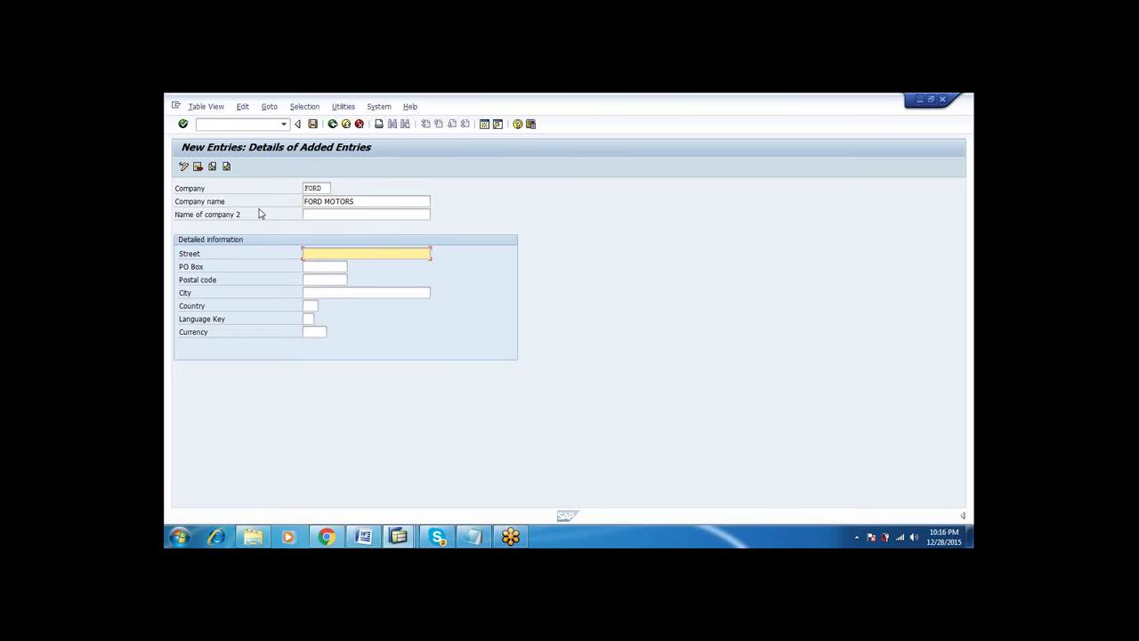
- Set the company's country to IN, language key to EN and currency to INR, and try to save the entry
{"action": "key", "text": "Tab"}
{"action": "key", "text": "Tab"}
{"action": "key", "text": "Tab"}
{"action": "key", "text": "Tab"}
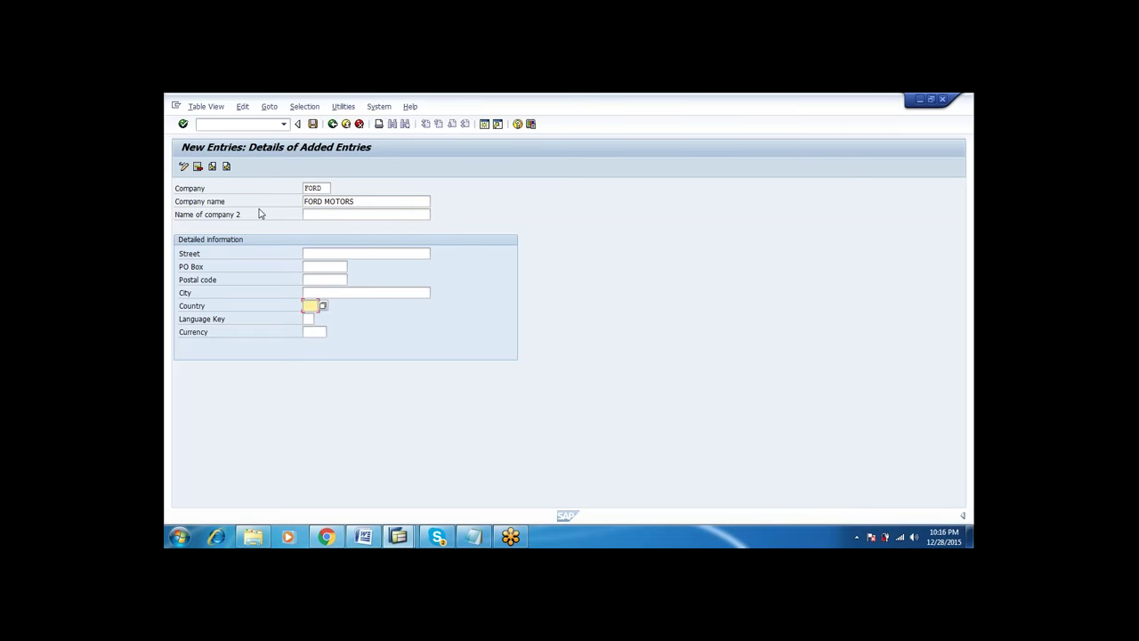
{"action": "type", "text": "IN"}
{"action": "key", "text": "Tab"}
{"action": "type", "text": "EN"}
{"action": "key", "text": "Tab"}
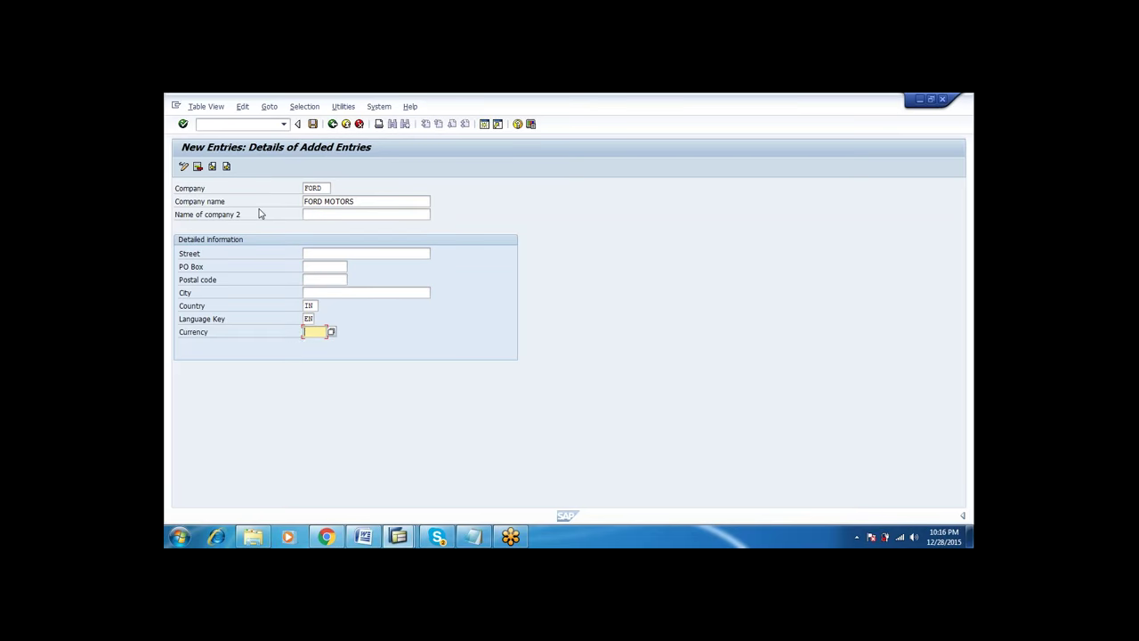
{"action": "type", "text": "INR"}
{"action": "left_click", "coordinate": [312, 123]}
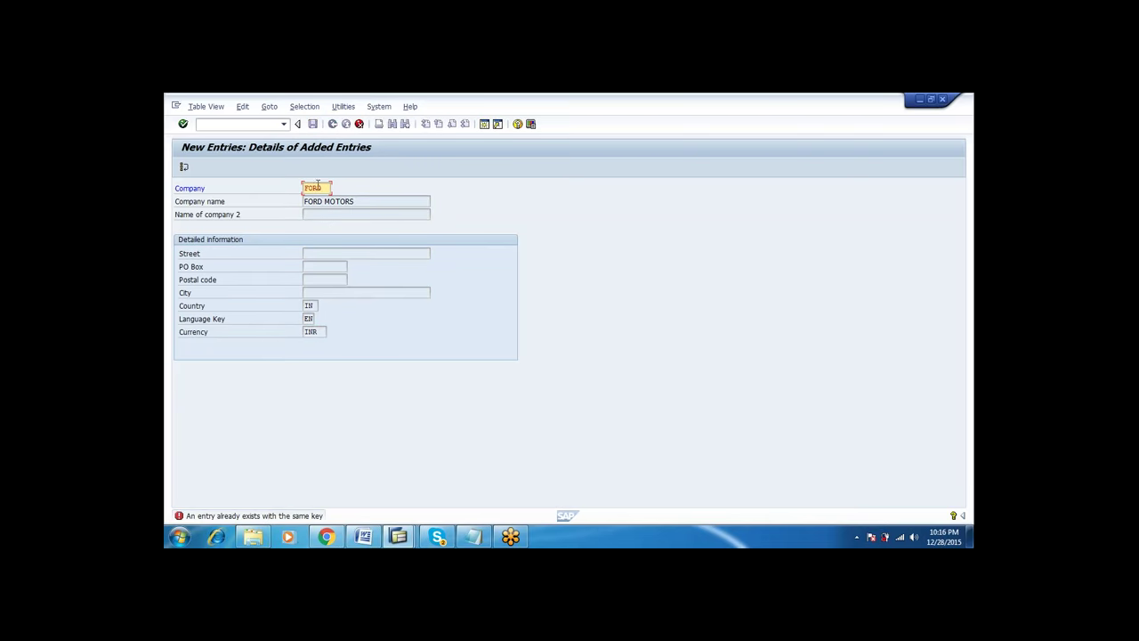
- Try FIAT as the company key instead
{"action": "key", "text": "BackSpace"}
{"action": "key", "text": "BackSpace"}
{"action": "key", "text": "BackSpace"}
{"action": "key", "text": "BackSpace"}
{"action": "type", "text": "FIAT"}
{"action": "key", "text": "Return"}
- Change the company key to CIPLA and the company name to CIPLA GROUPS
{"action": "key", "text": "BackSpace"}
{"action": "key", "text": "BackSpace"}
{"action": "key", "text": "BackSpace"}
{"action": "key", "text": "BackSpace"}
{"action": "type", "text": "CIPLA"}
{"action": "key", "text": "Return"}
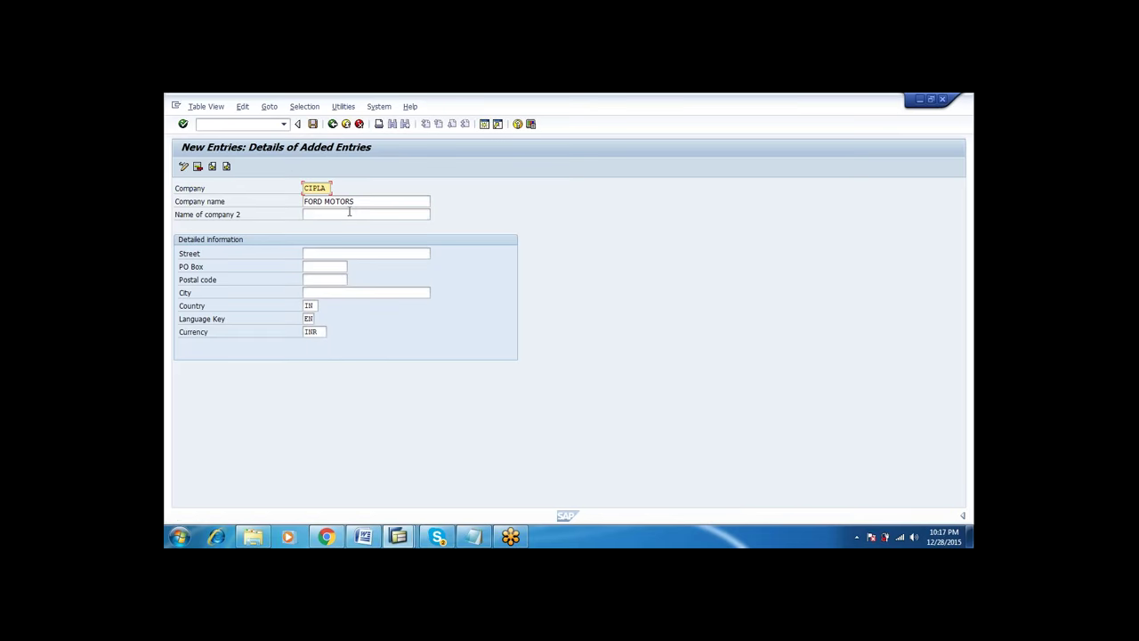
{"action": "key", "text": "Tab"}
{"action": "type", "text": "CIPLA "}
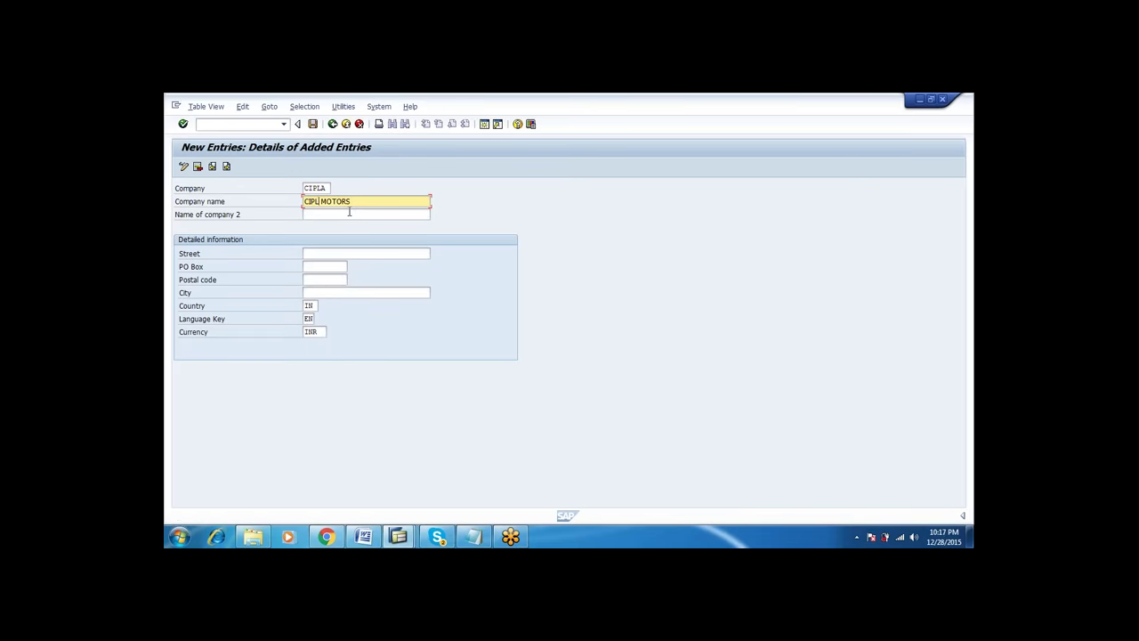
{"action": "type", "text": "GROUPS"}
{"action": "key", "text": "Return"}
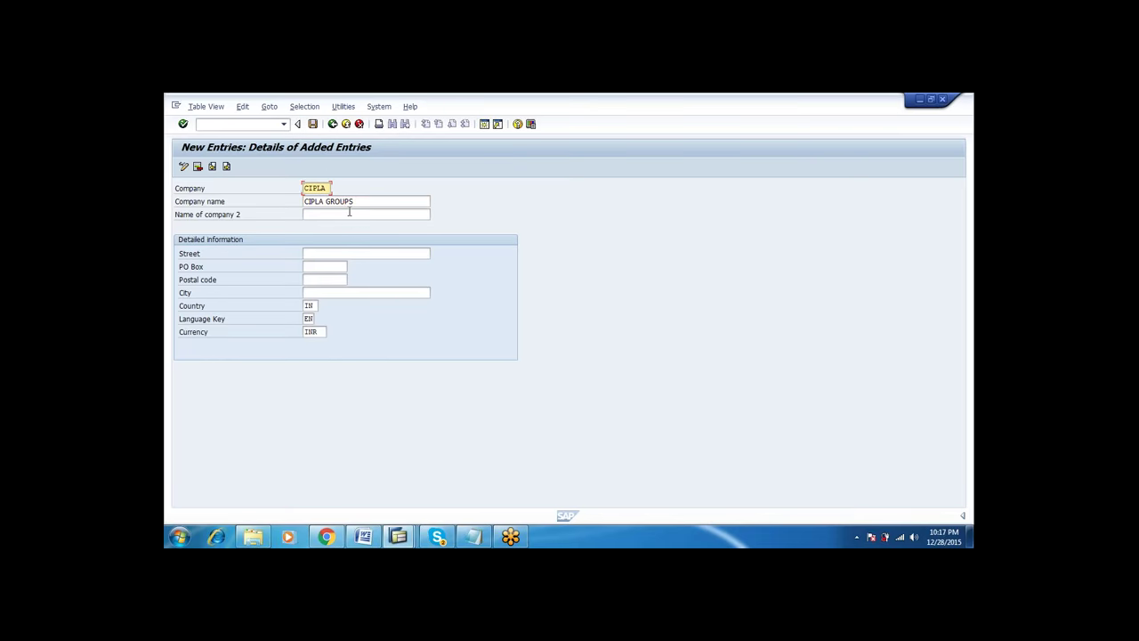
- Save the company entry in a new customizing request with the short description CIPLA PAHRMAS
{"action": "left_click", "coordinate": [312, 124]}
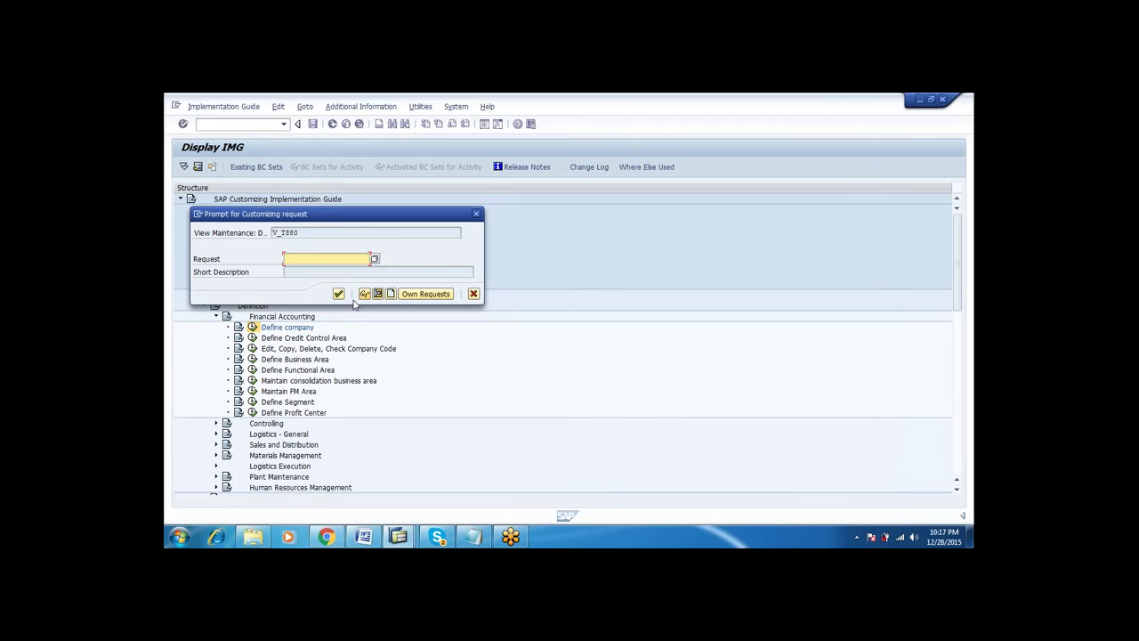
{"action": "left_click", "coordinate": [389, 294]}
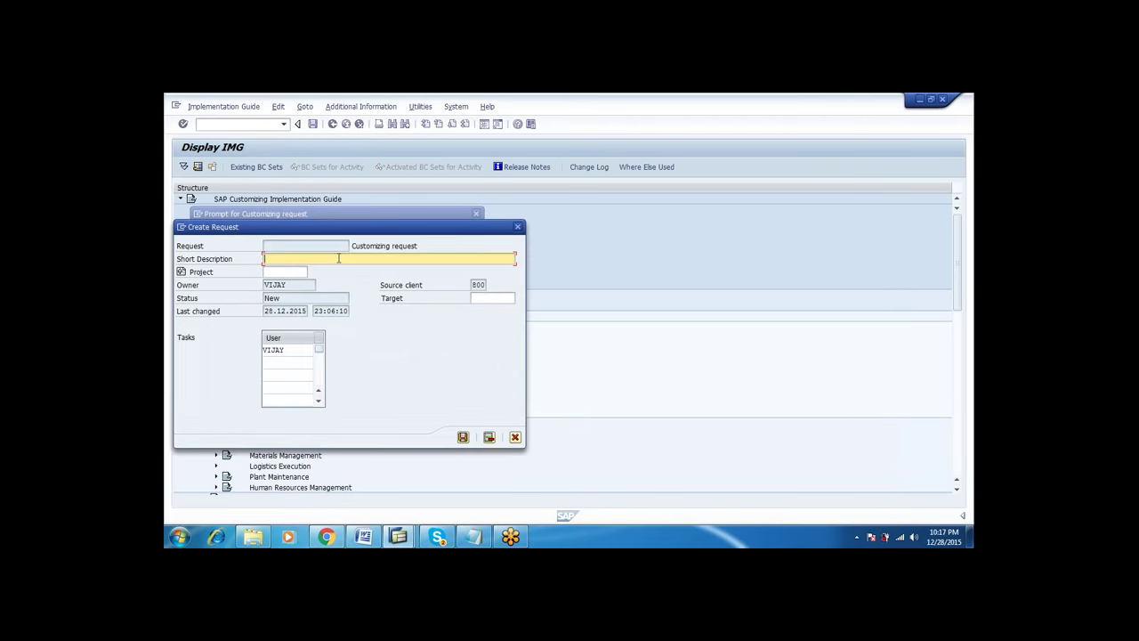
{"action": "type", "text": "CIPLA PAHRMAS"}
{"action": "key", "text": "Return"}
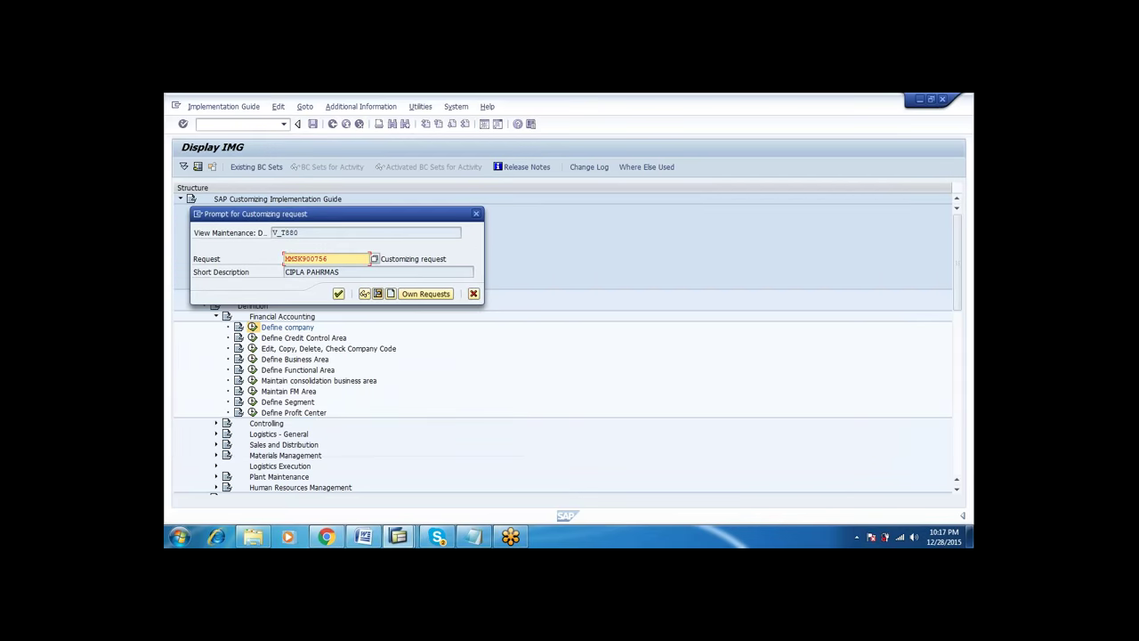
{"action": "key", "text": "Return"}
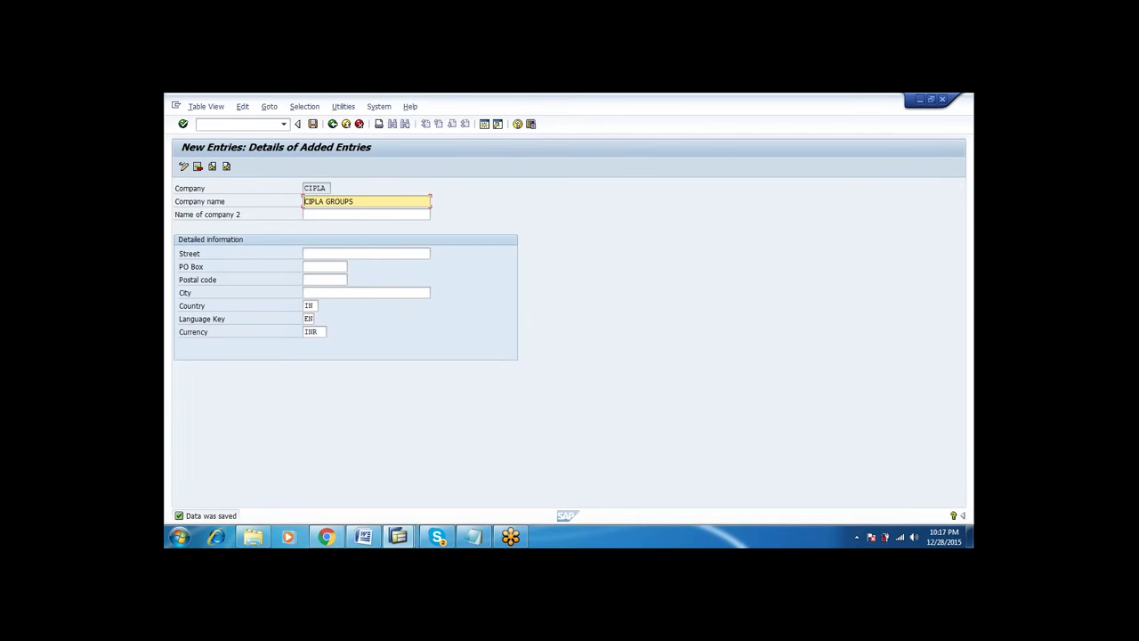
- Return to the implementation guide and try to open Edit Company Code Data from Edit, Copy, Delete, Check Company Code
{"action": "left_click", "coordinate": [332, 124]}
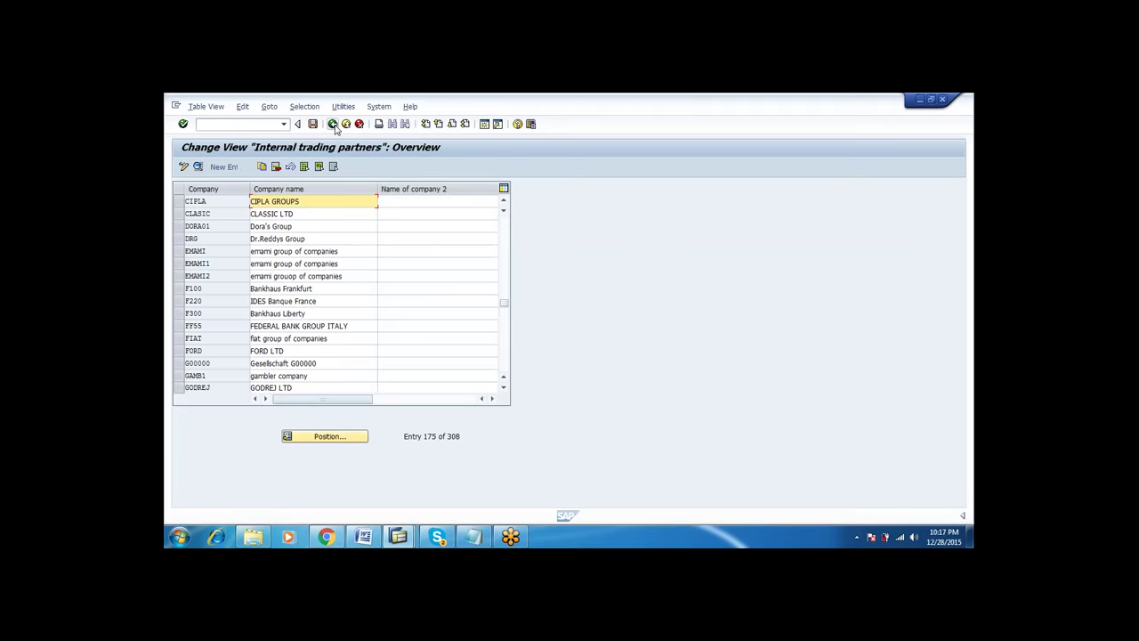
{"action": "left_click", "coordinate": [334, 126]}
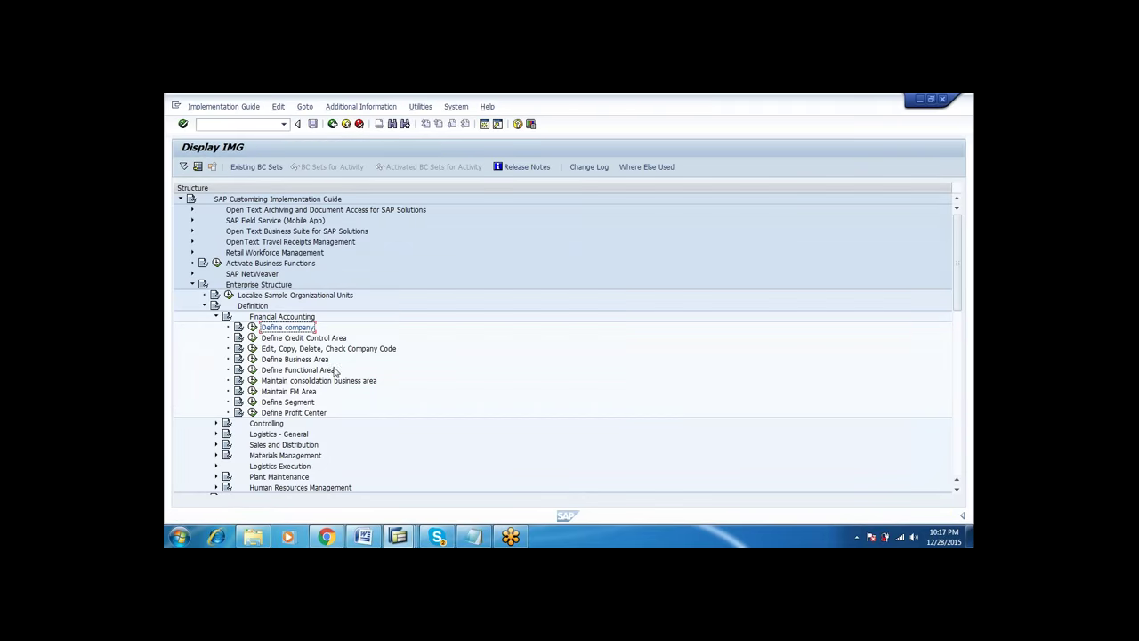
{"action": "left_click", "coordinate": [252, 348]}
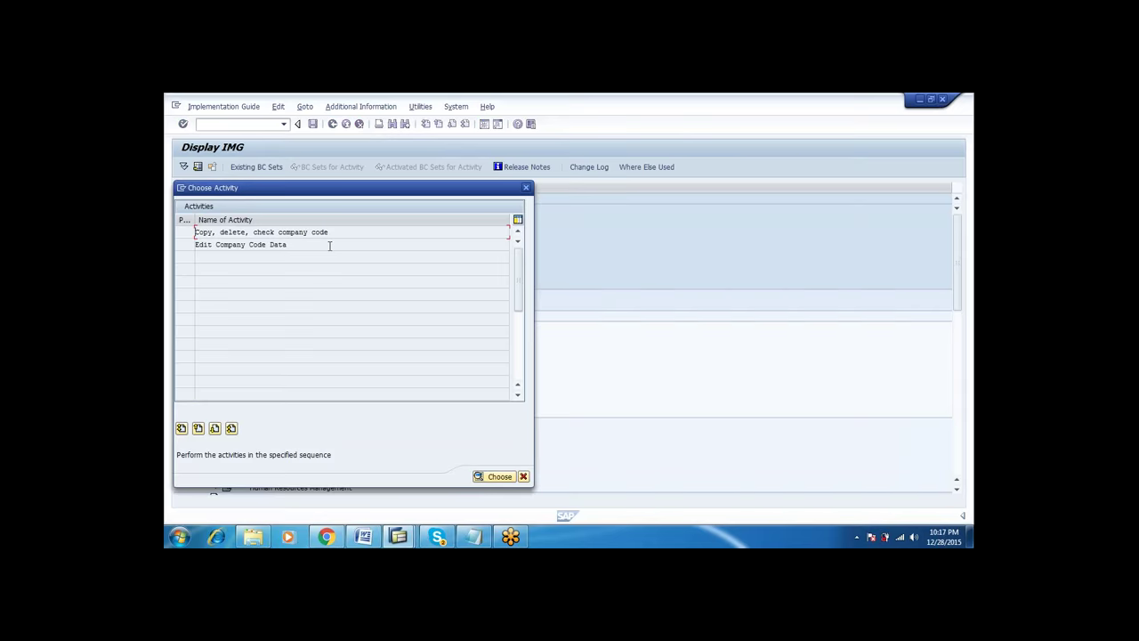
{"action": "left_click", "coordinate": [329, 245]}
{"action": "double_click", "coordinate": [329, 245]}
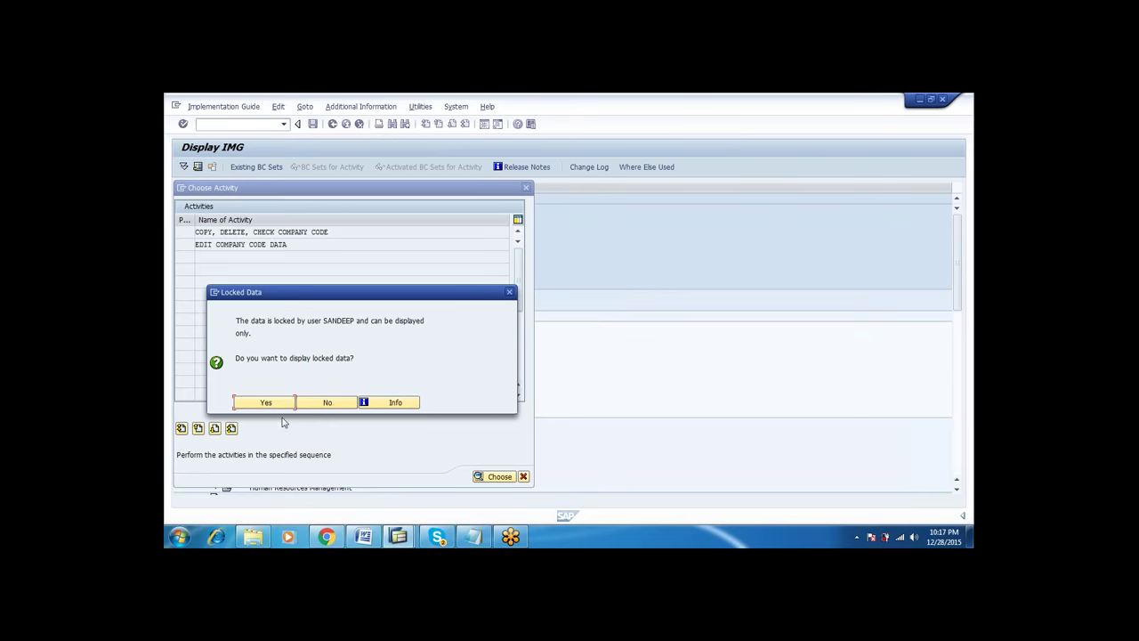
- Reopen Edit Company Code Data and display the locked company code list in read-only mode
{"action": "left_click", "coordinate": [323, 403]}
{"action": "double_click", "coordinate": [271, 252]}
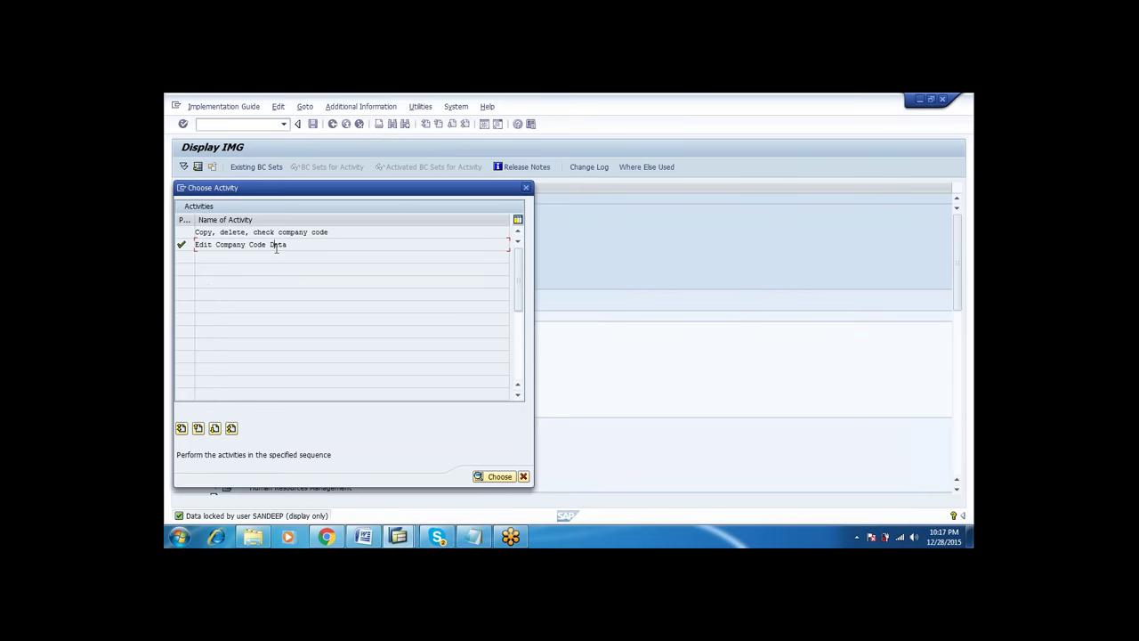
{"action": "left_click", "coordinate": [266, 404]}
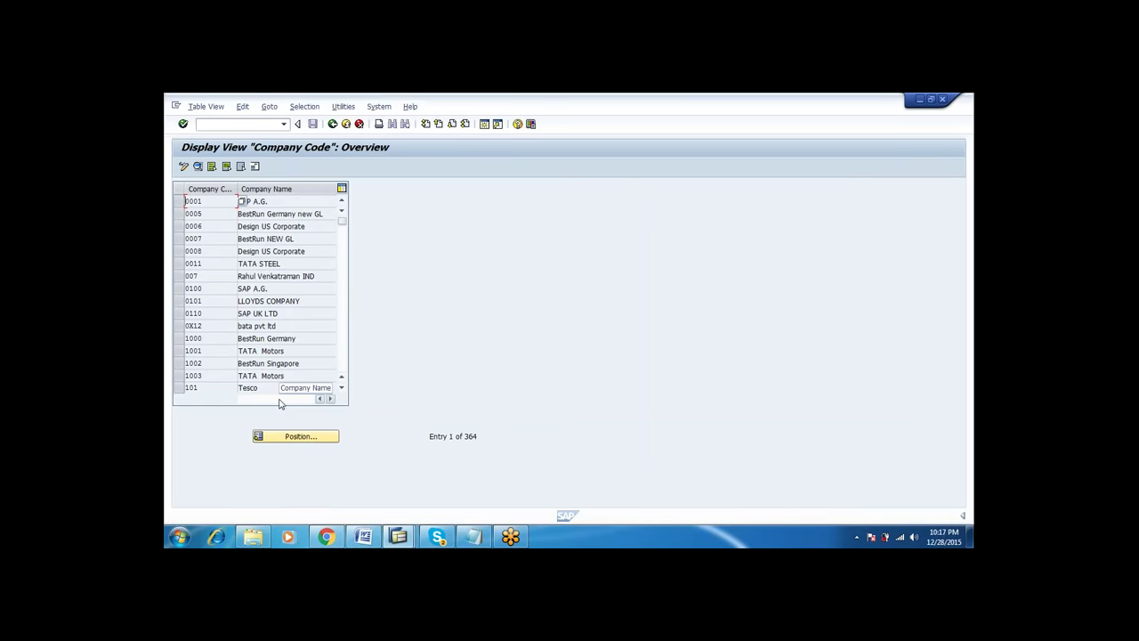
{"action": "left_click", "coordinate": [332, 123]}
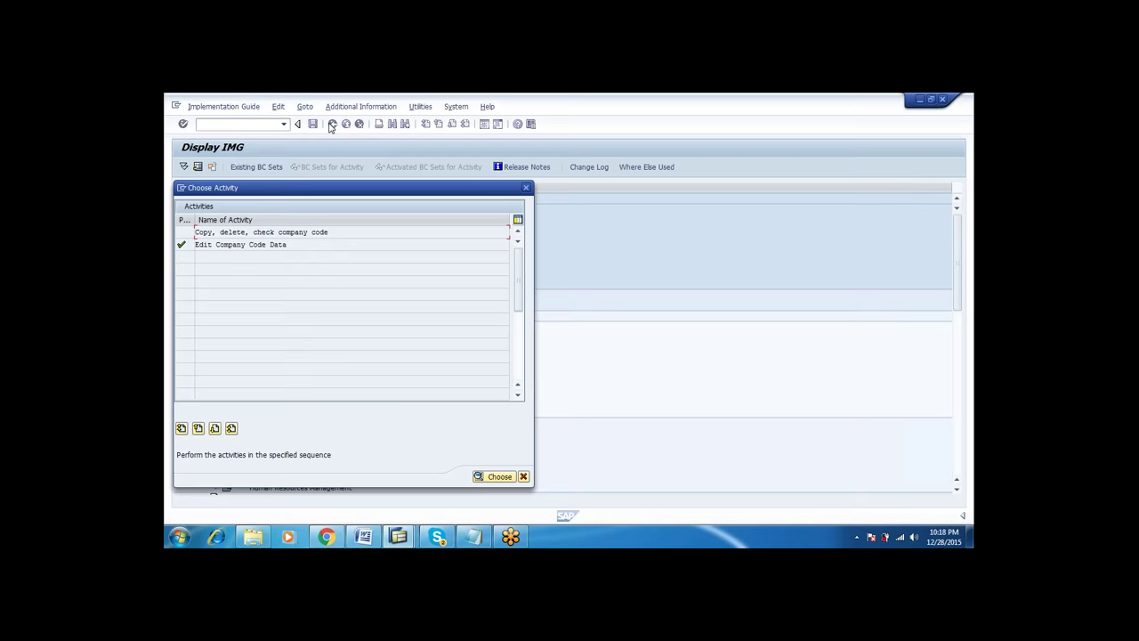
{"action": "double_click", "coordinate": [286, 245]}
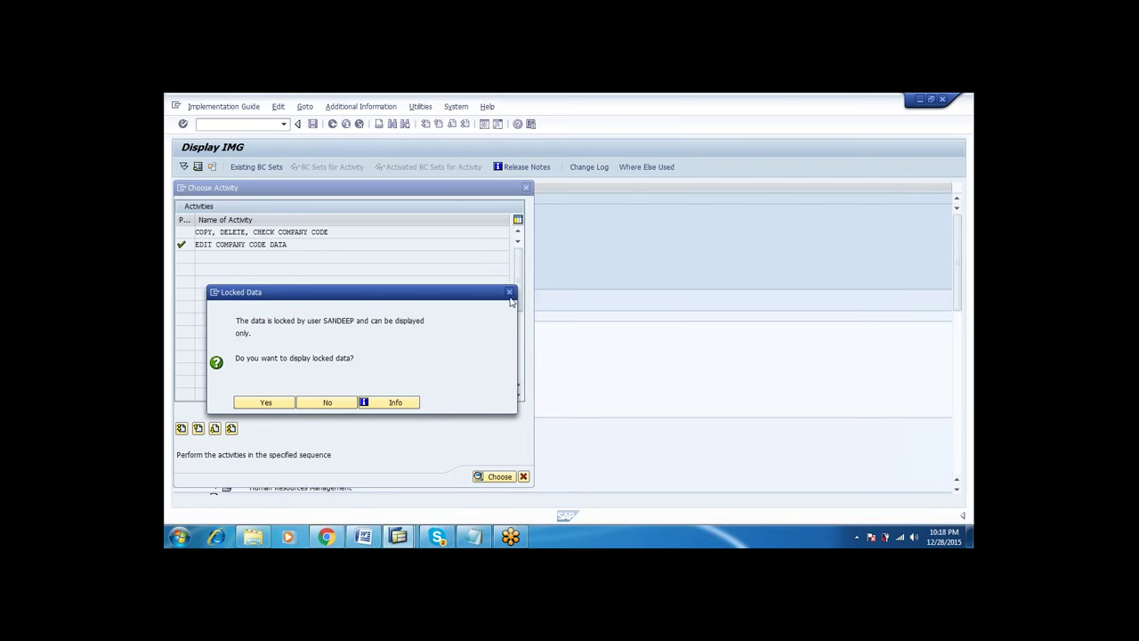
{"action": "left_click", "coordinate": [266, 403]}
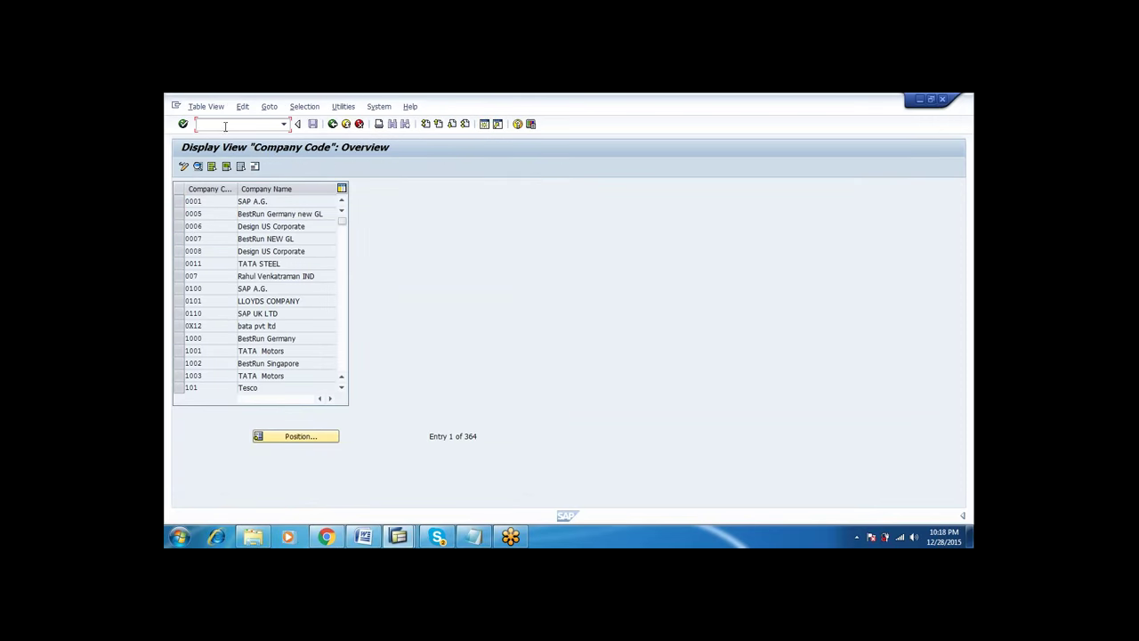
- Open transaction SM12 in a new session and list the lock entries for client 800 under the preset user name
{"action": "type", "text": "/osm12"}
{"action": "key", "text": "Return"}
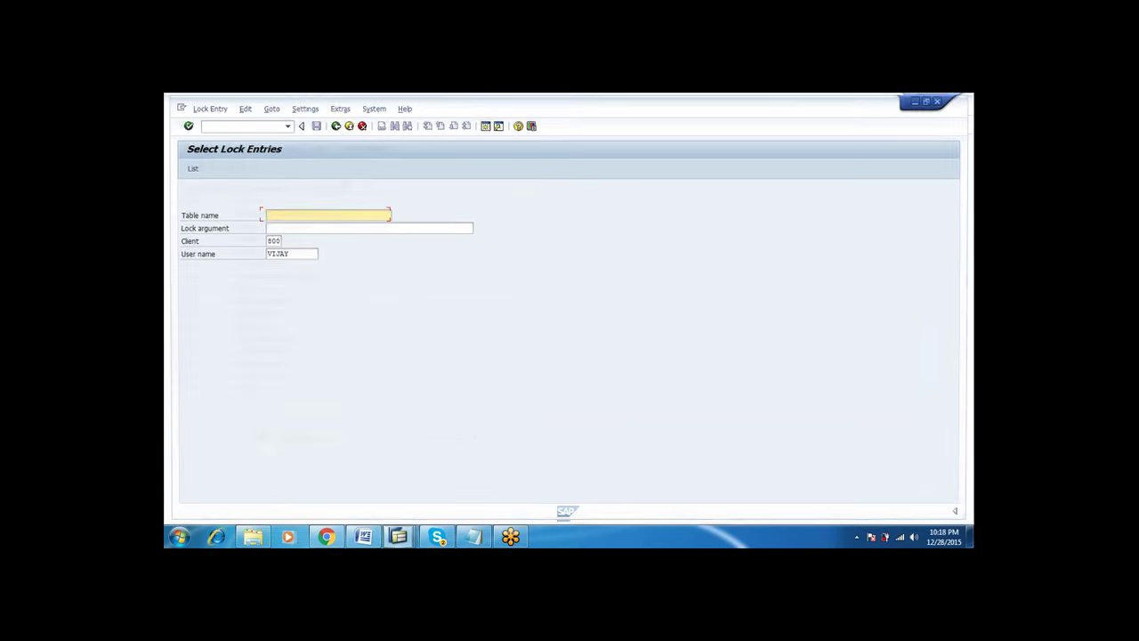
{"action": "left_click", "coordinate": [186, 168]}
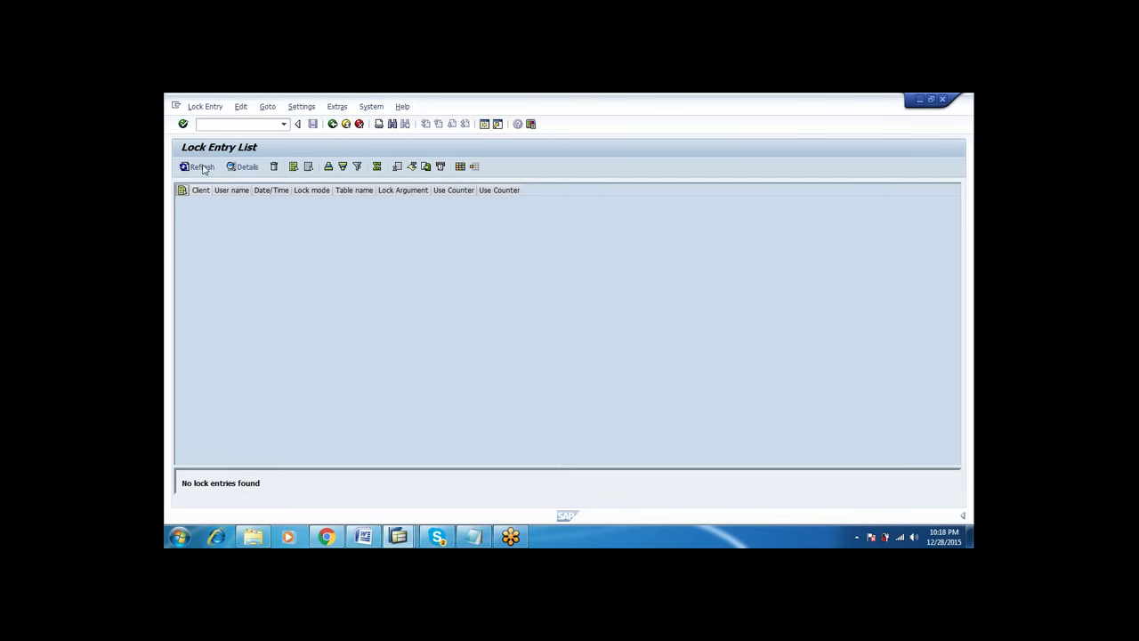
- Delete all lock entries, close the help text and return to the lock entry selection
{"action": "left_click", "coordinate": [197, 108]}
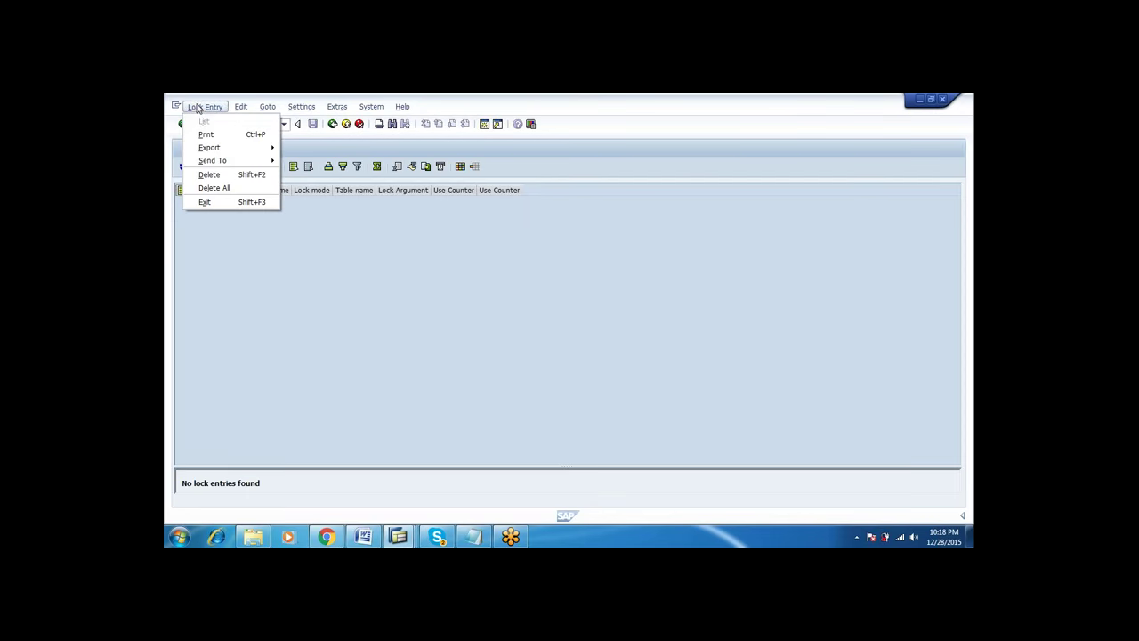
{"action": "left_click", "coordinate": [204, 187]}
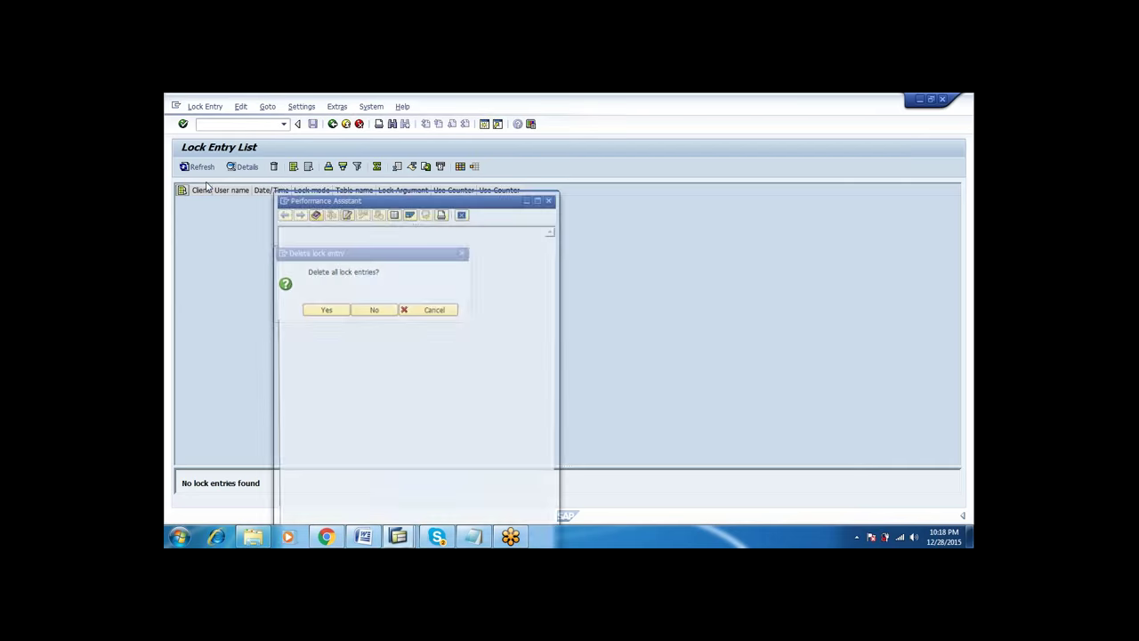
{"action": "left_click", "coordinate": [326, 313]}
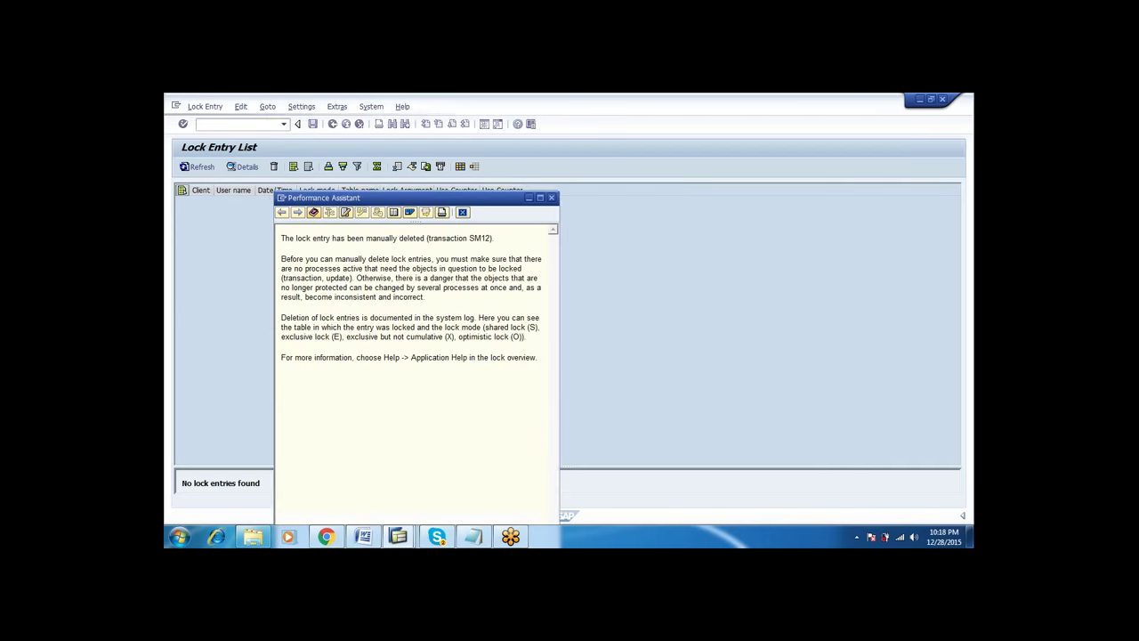
{"action": "left_click", "coordinate": [462, 212]}
{"action": "left_click", "coordinate": [332, 124]}
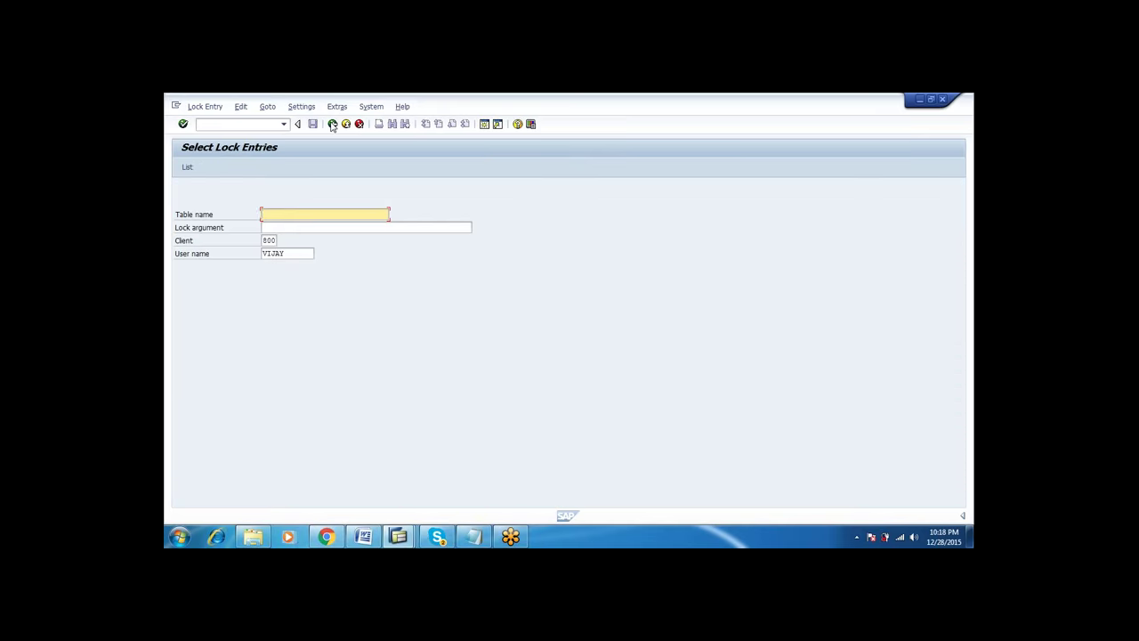
- Return to the company code session, leave the display view and reopen Edit Company Code Data for editing
{"action": "key", "text": "alt"}
{"action": "key", "text": "Down"}
{"action": "key", "text": "Left"}
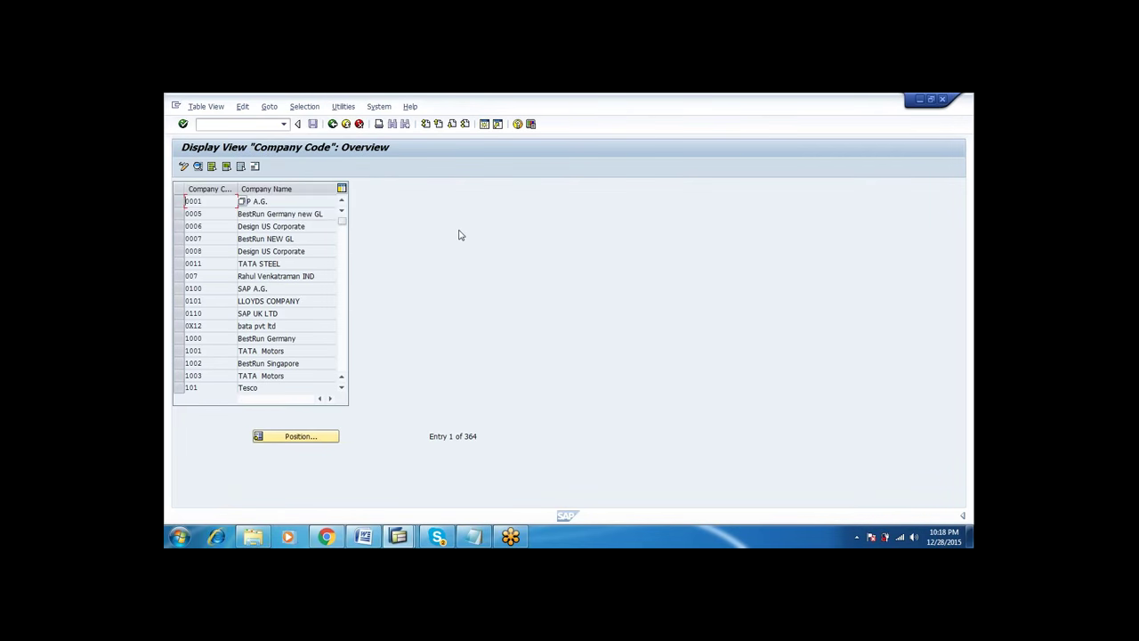
{"action": "left_click", "coordinate": [332, 124]}
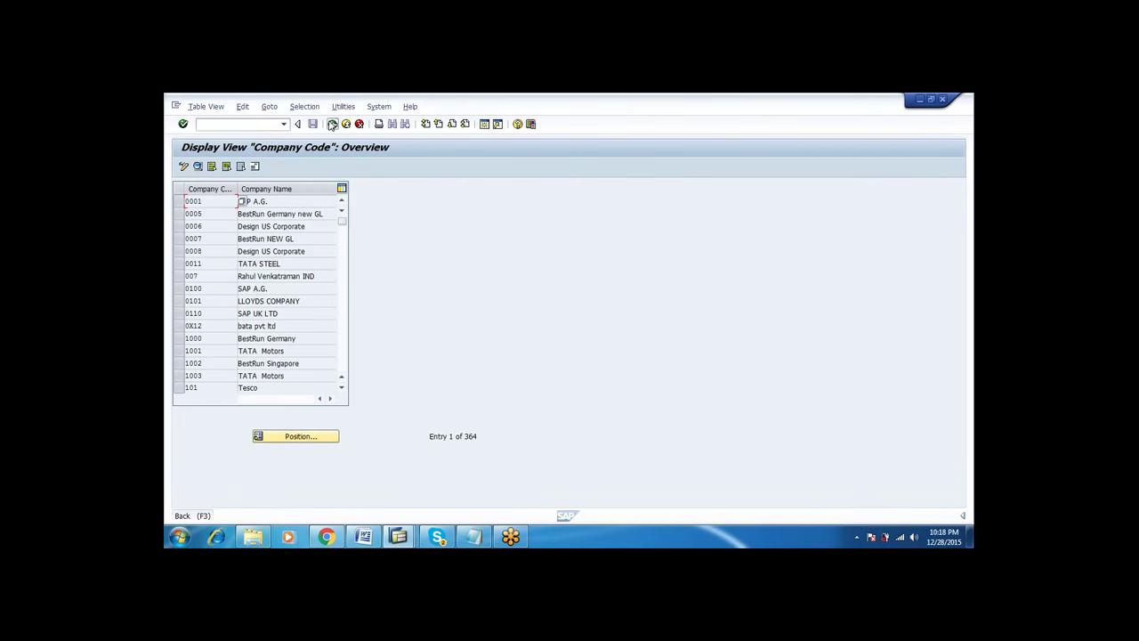
{"action": "double_click", "coordinate": [241, 245]}
- Start a new company code entry with code CIP1 and company name CIPLA PHARMAS
{"action": "left_click", "coordinate": [223, 168]}
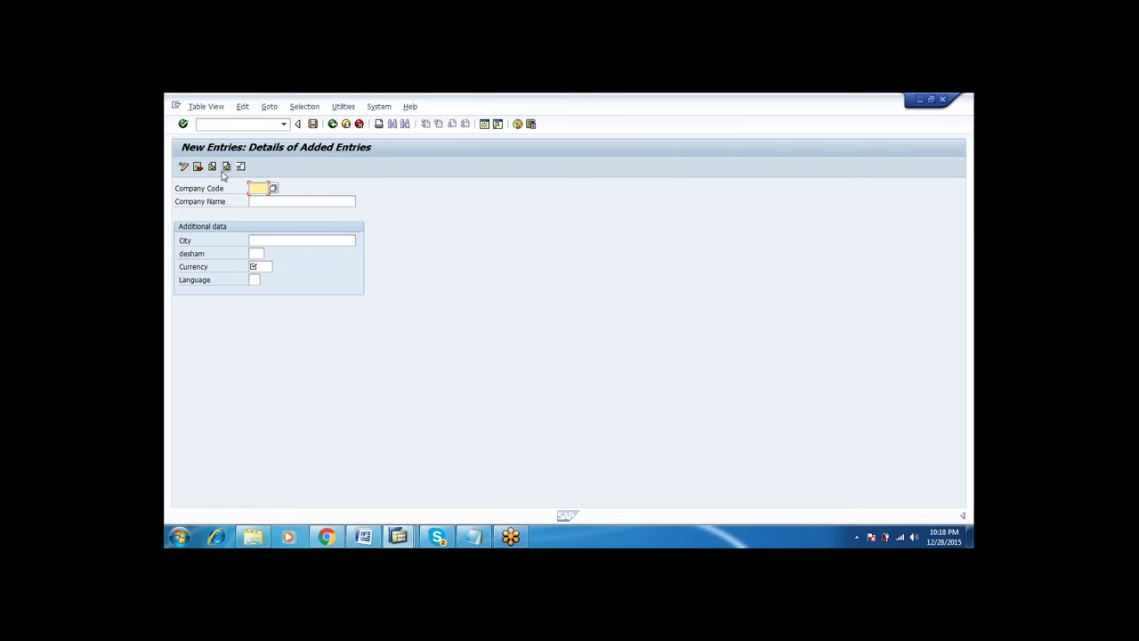
{"action": "type", "text": "CIP1"}
{"action": "key", "text": "Tab"}
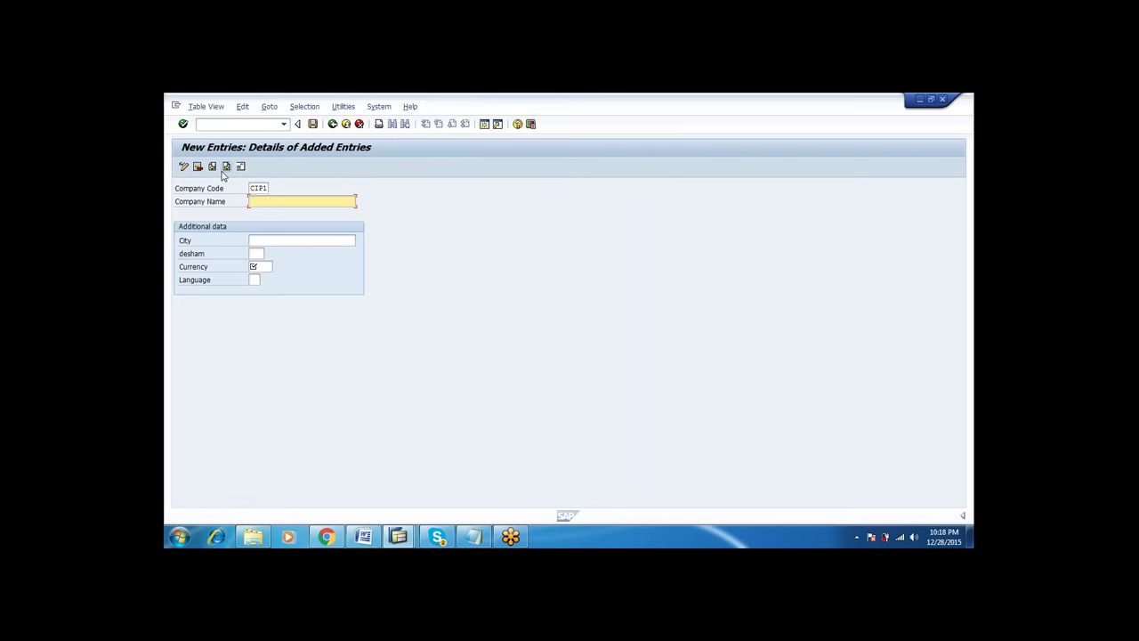
{"action": "type", "text": "CIPLA PH"}
{"action": "key", "text": "Return"}
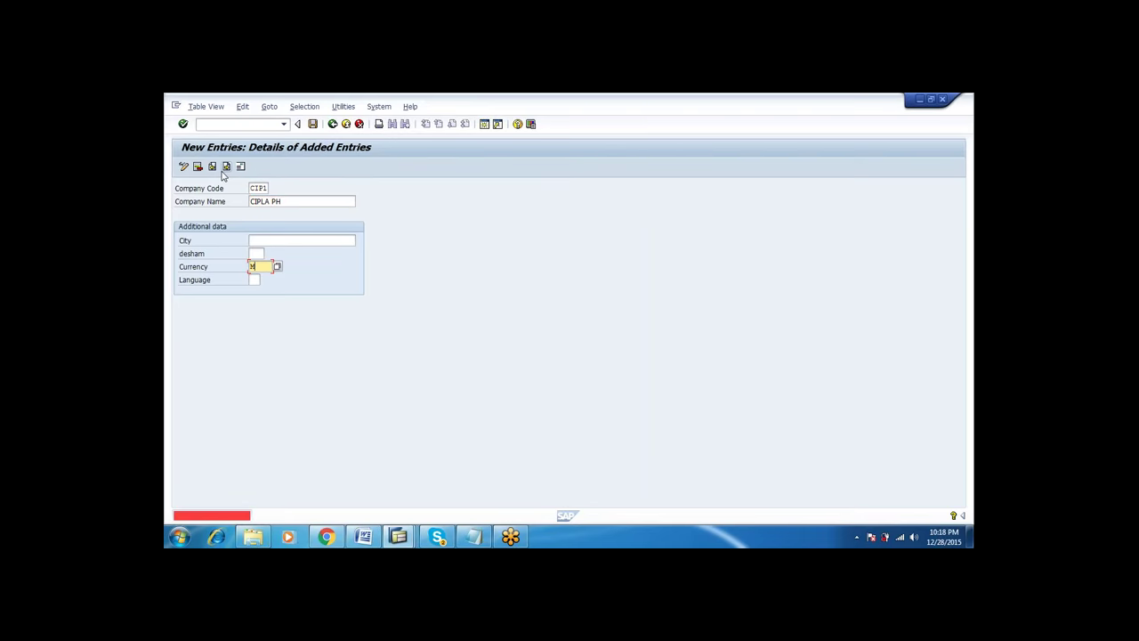
{"action": "left_click", "coordinate": [299, 201]}
{"action": "type", "text": "ARMA"}
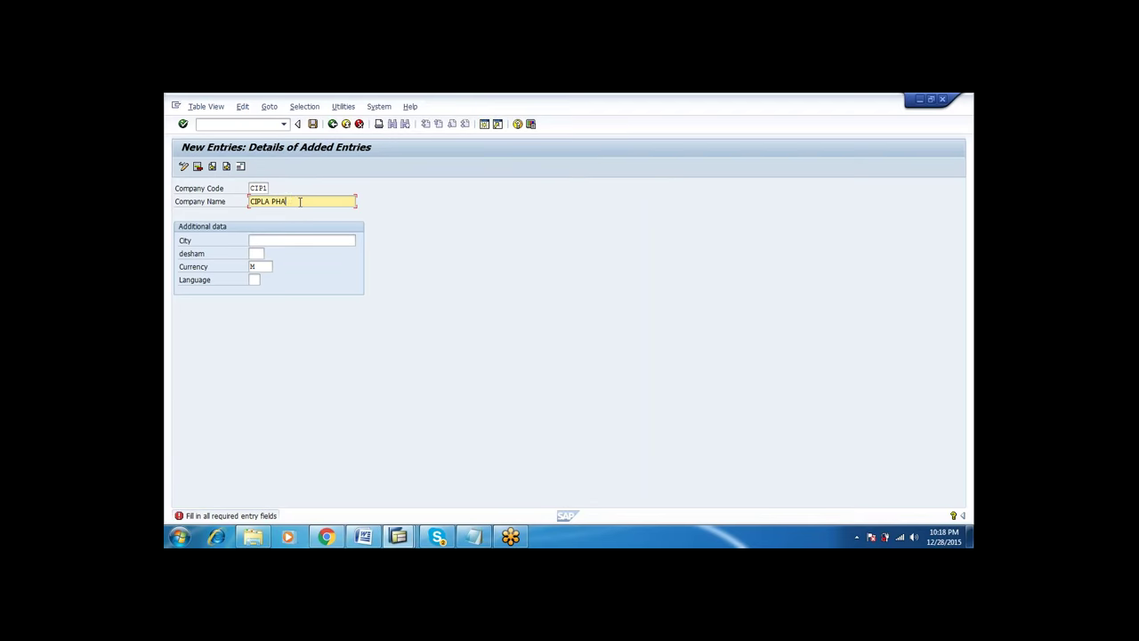
{"action": "key", "text": "Return"}
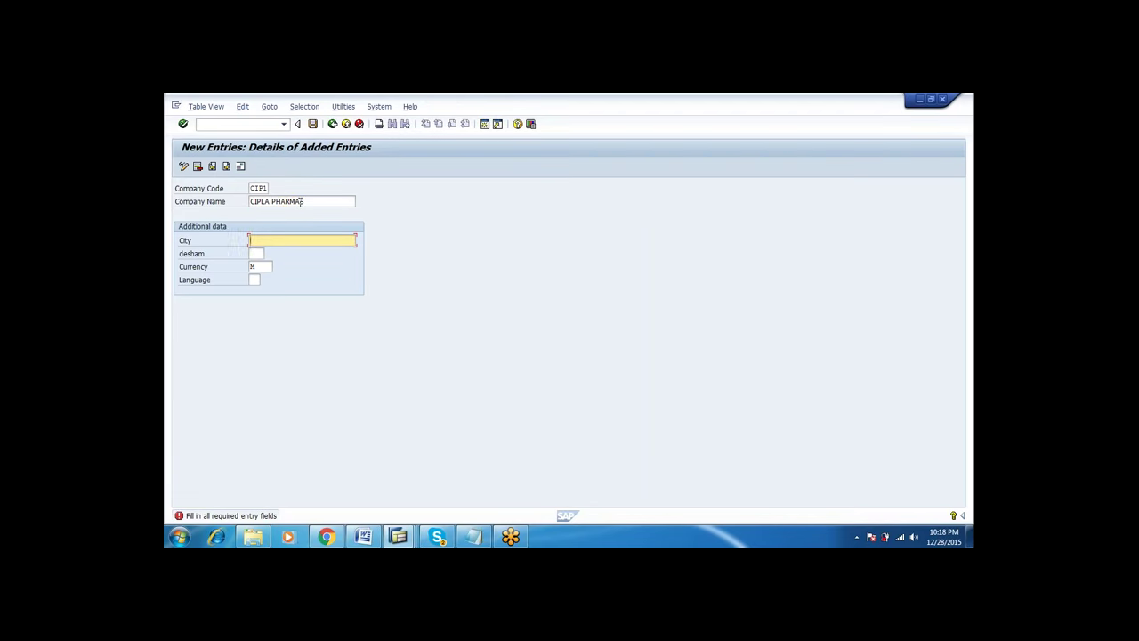
- Set the company code's city to HYDERABAD and correct the company name to CIPLA PHARMAS
{"action": "type", "text": "HYDE"}
{"action": "left_click", "coordinate": [301, 201]}
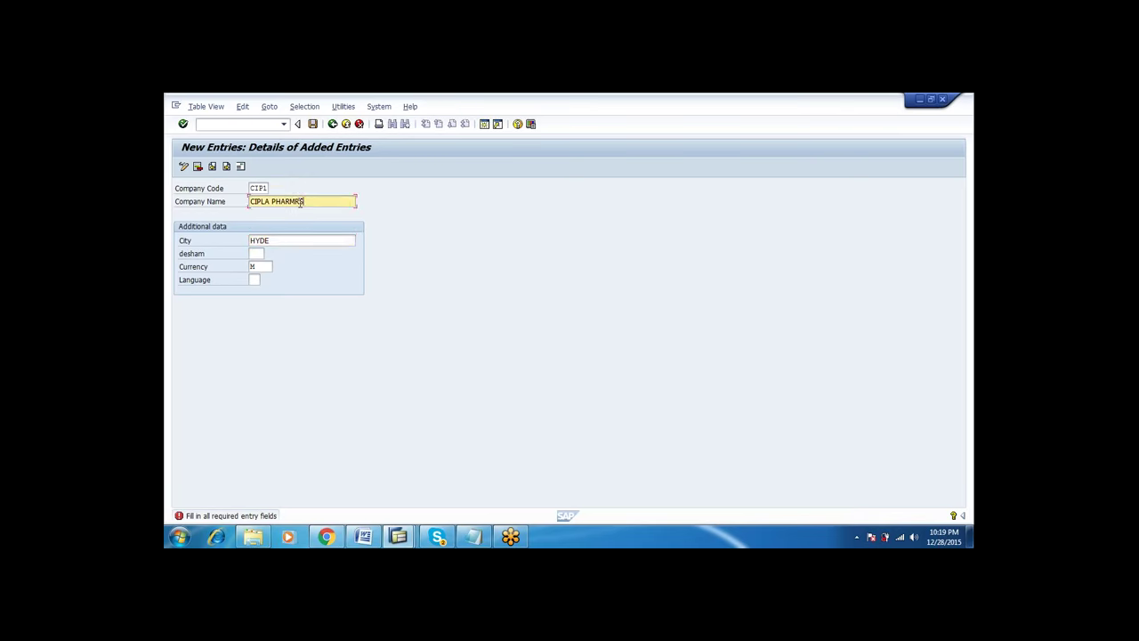
{"action": "type", "text": "S"}
{"action": "key", "text": "Return"}
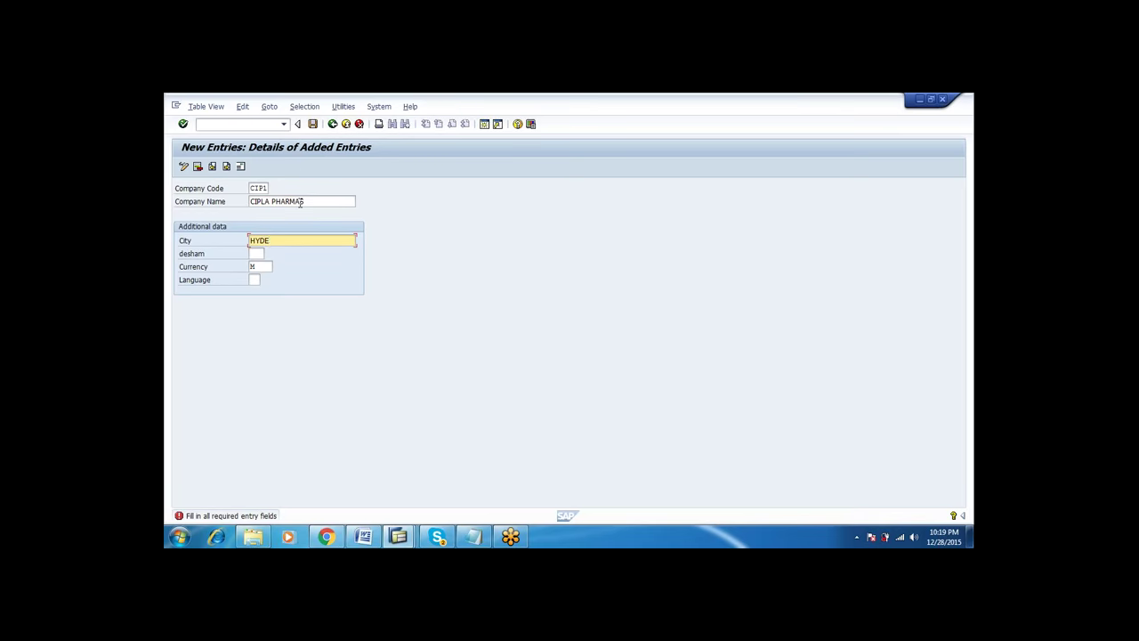
{"action": "type", "text": "RABAD"}
{"action": "key", "text": "Return"}
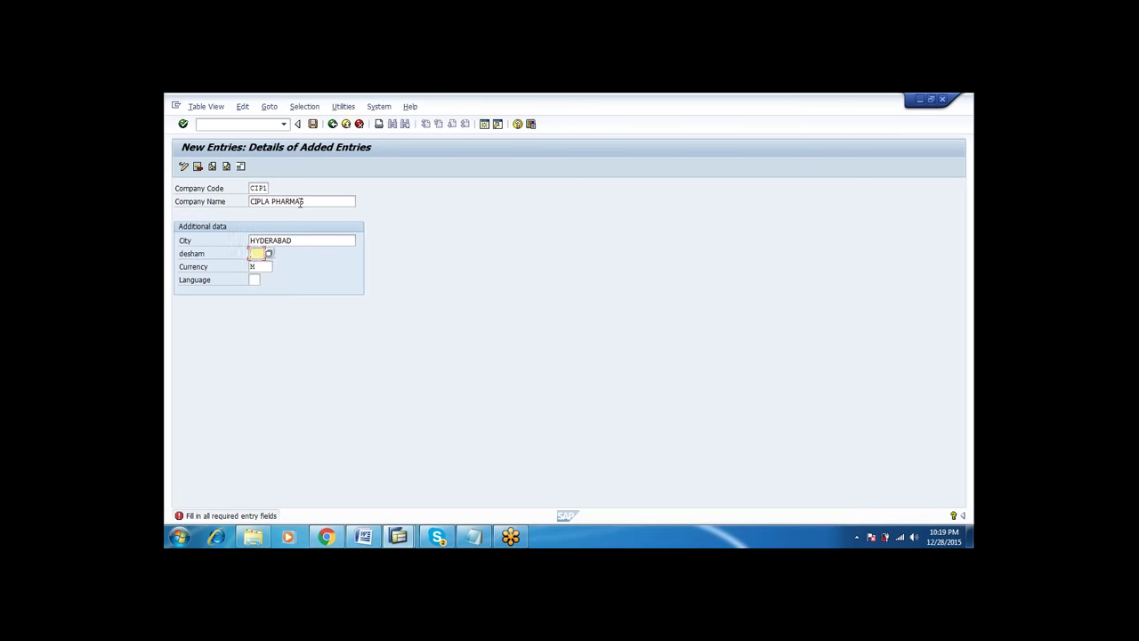
- Fill in country IN, currency INR and language EN, and change the company name to CIPLA PHARMN
{"action": "type", "text": "IN"}
{"action": "key", "text": "Return"}
{"action": "type", "text": "I"}
{"action": "left_click", "coordinate": [301, 201]}
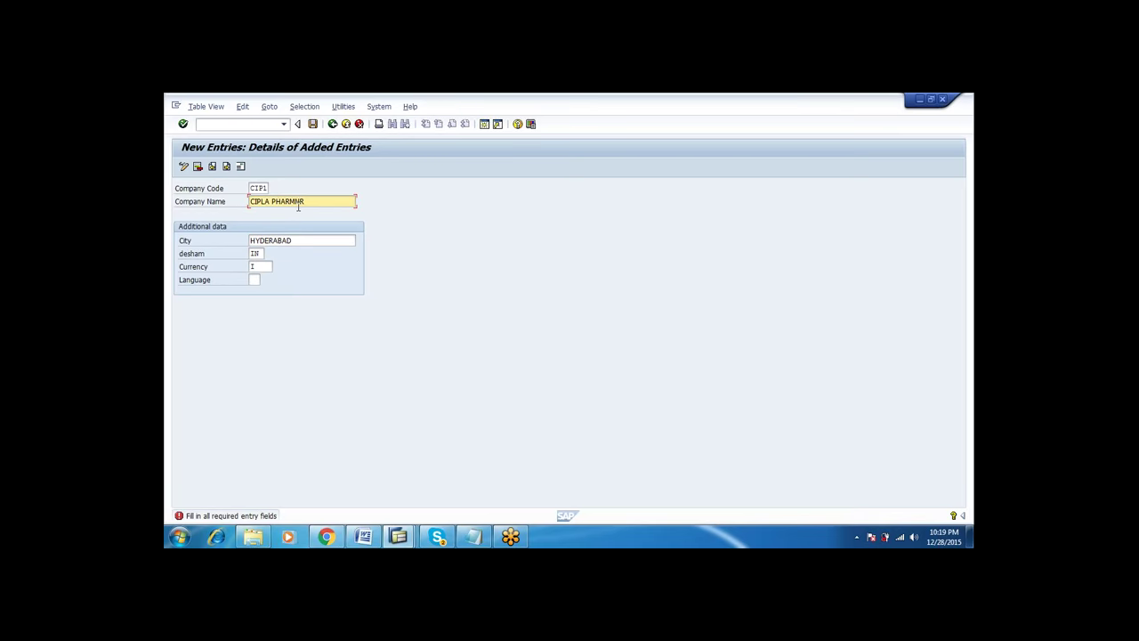
{"action": "key", "text": "BackSpace"}
{"action": "left_click", "coordinate": [267, 267]}
{"action": "type", "text": "NR"}
{"action": "key", "text": "Return"}
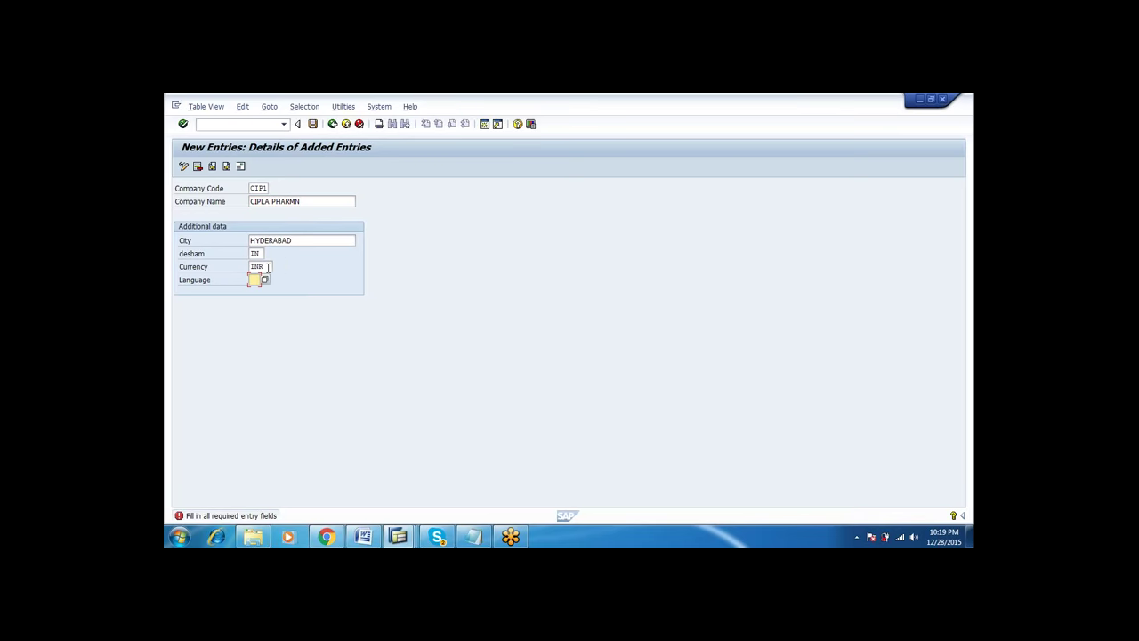
{"action": "type", "text": "EN"}
- Save company code CIP1 with address country IN and return to the implementation guide structure
{"action": "left_click", "coordinate": [314, 125]}
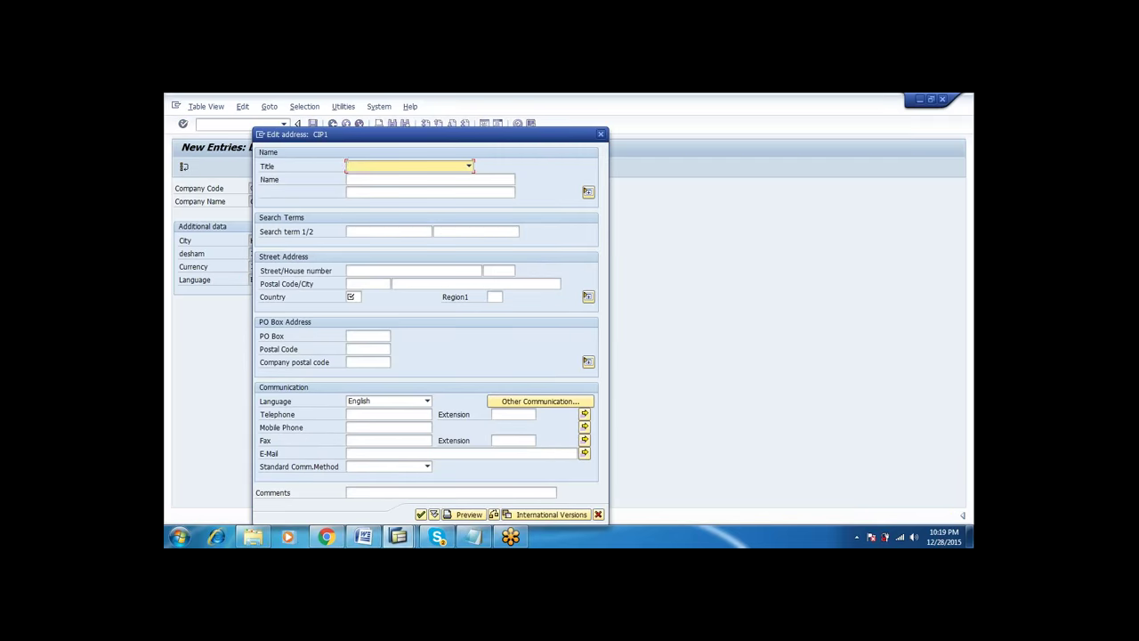
{"action": "left_click", "coordinate": [352, 297]}
{"action": "type", "text": "IN"}
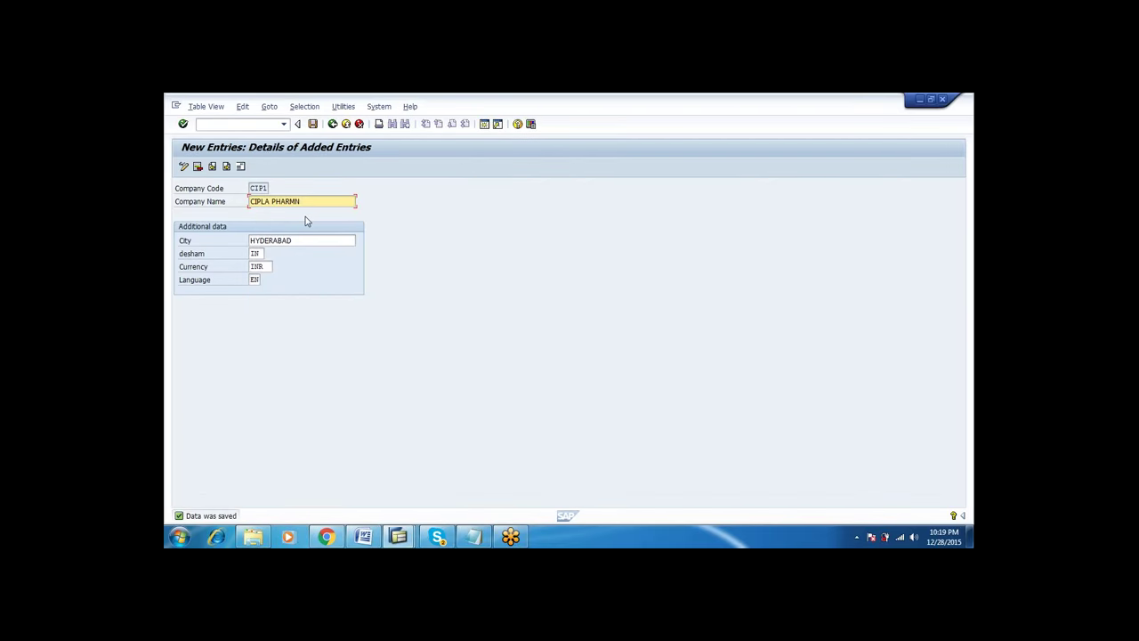
{"action": "left_click", "coordinate": [332, 124]}
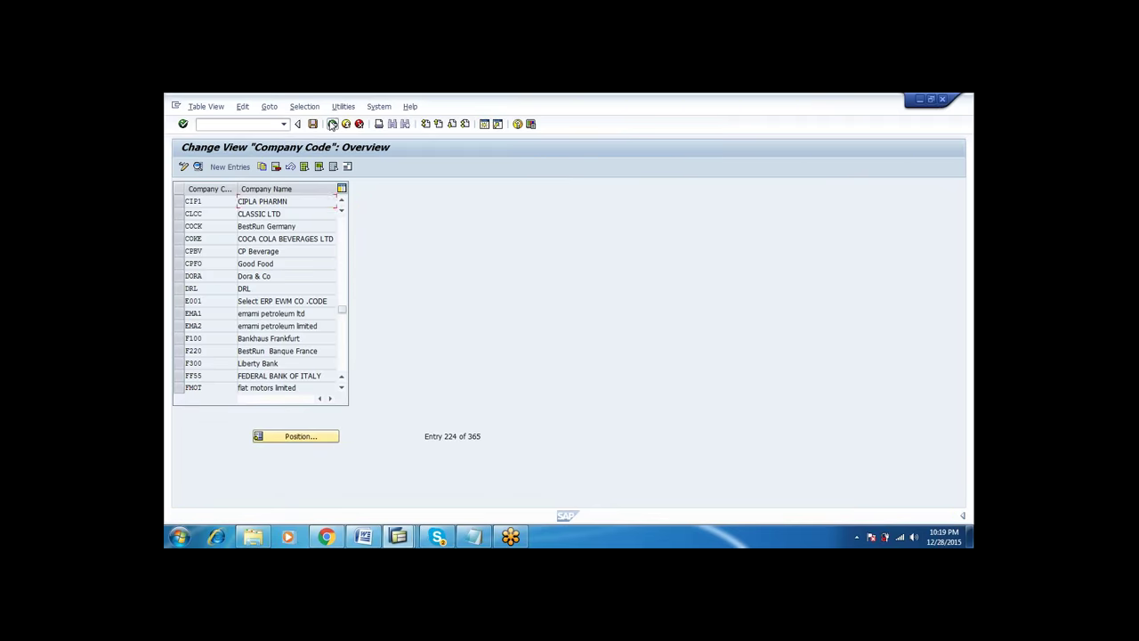
{"action": "left_click", "coordinate": [332, 124]}
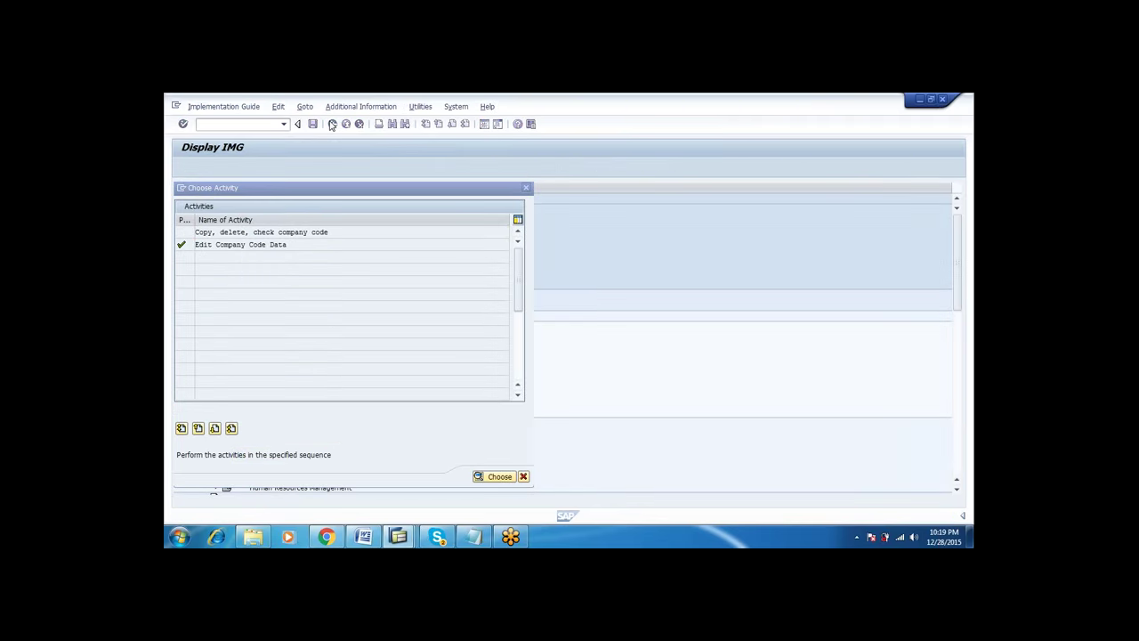
{"action": "left_click", "coordinate": [332, 124]}
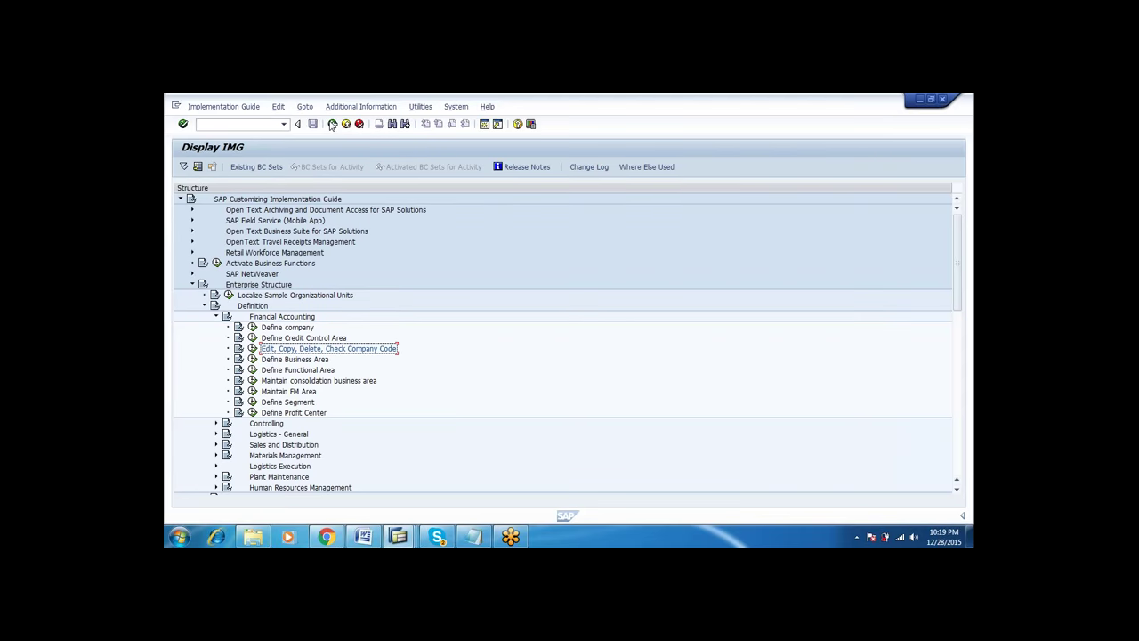
- Open Define Business Area and add a new business area CIPA with the description HYDERABAD
{"action": "left_click", "coordinate": [252, 358]}
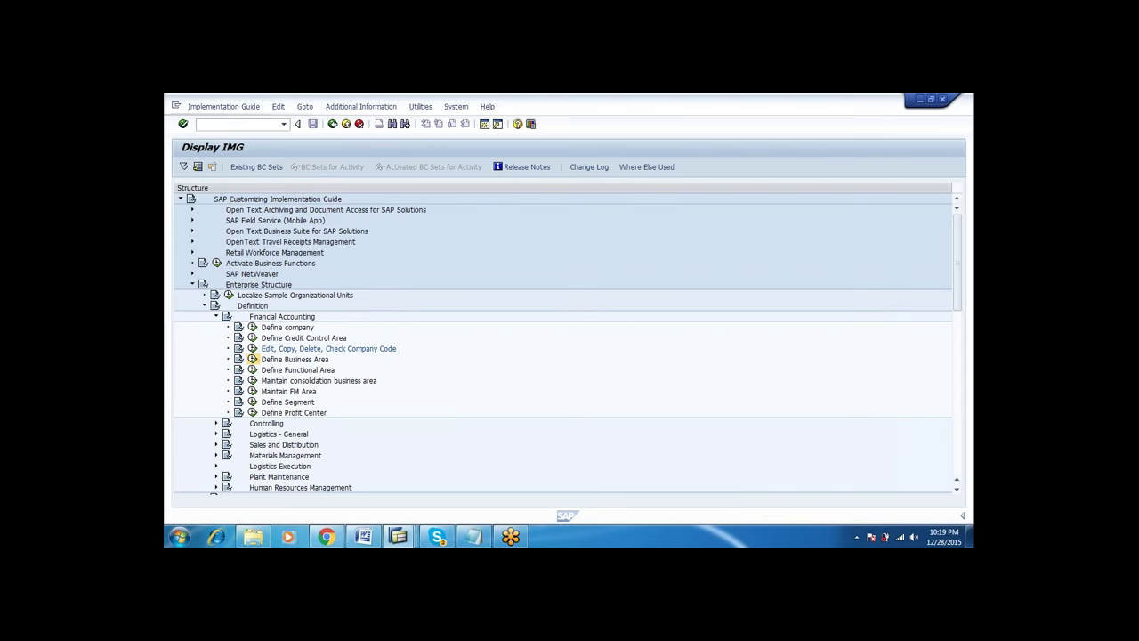
{"action": "left_click", "coordinate": [216, 167]}
{"action": "type", "text": "CIPA"}
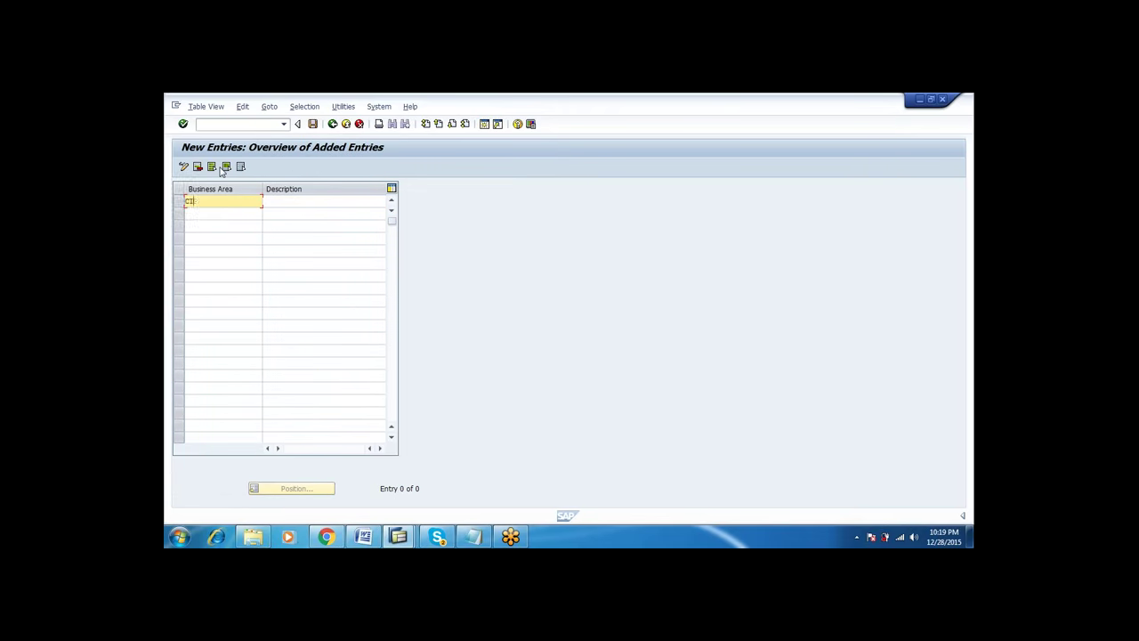
{"action": "key", "text": "Tab"}
{"action": "type", "text": "HYDERABAD"}
{"action": "key", "text": "Tab"}
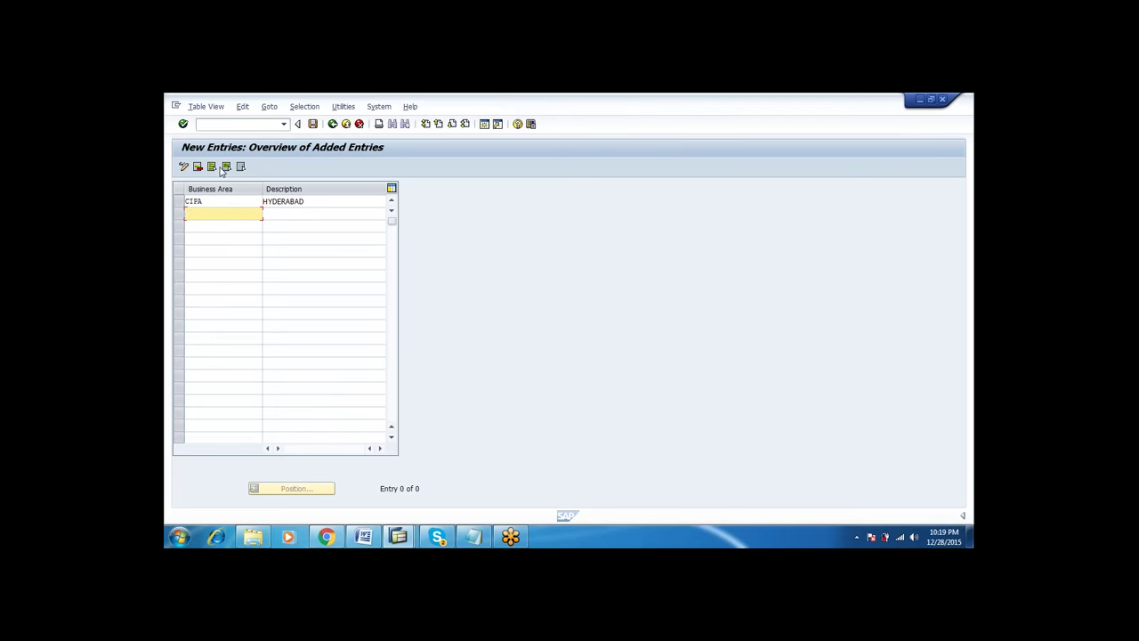
- Add business areas CIPB with the description VIZAG and CIPC with the description CHENNAI
{"action": "type", "text": "CIPB"}
{"action": "key", "text": "Tab"}
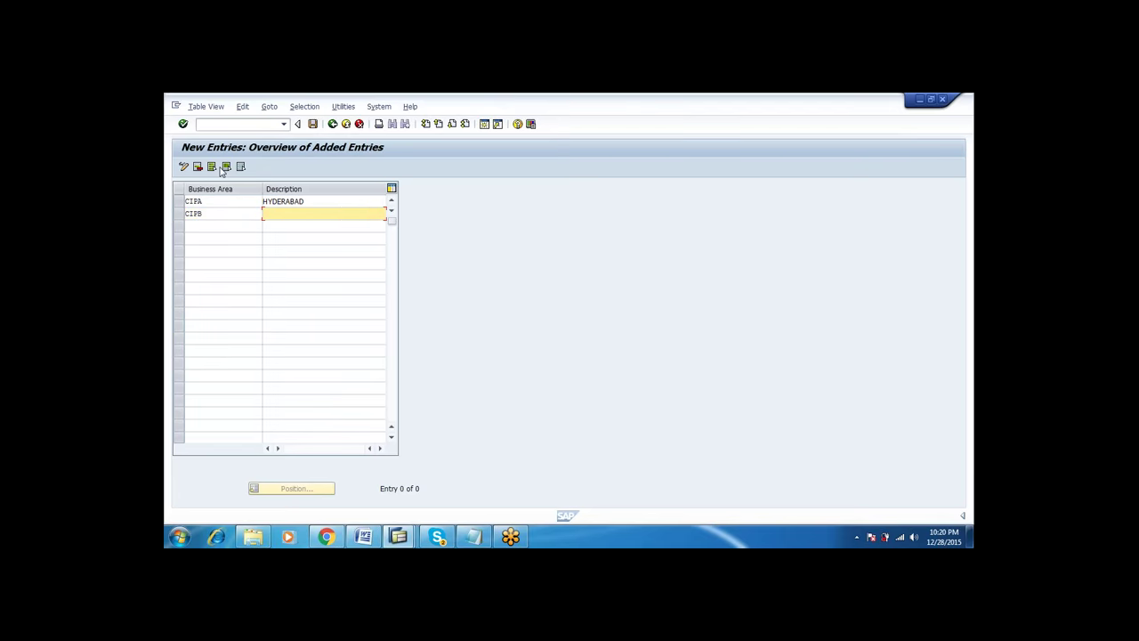
{"action": "type", "text": "VIZAG"}
{"action": "key", "text": "Tab"}
{"action": "type", "text": "C"}
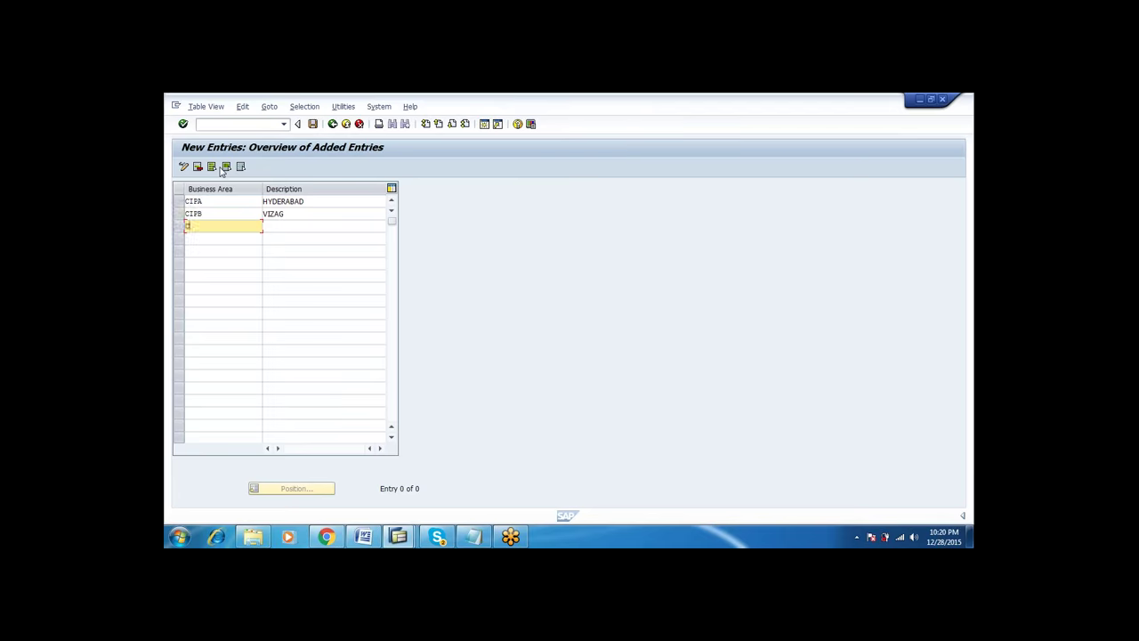
{"action": "type", "text": "IPC"}
{"action": "key", "text": "Tab"}
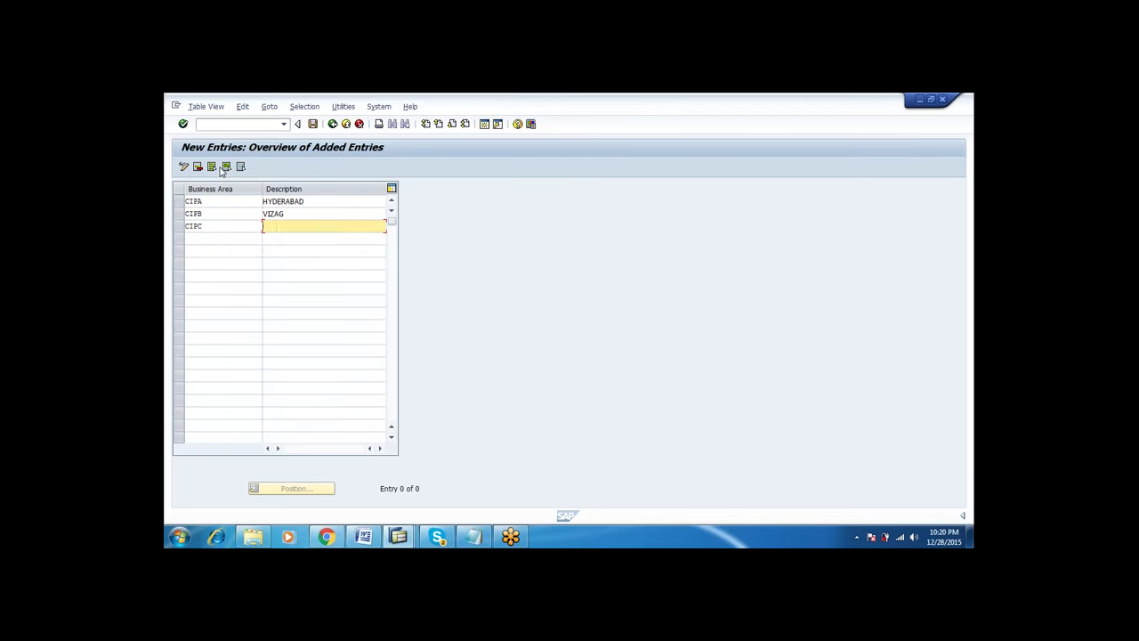
{"action": "type", "text": "CHENNAI"}
{"action": "key", "text": "Tab"}
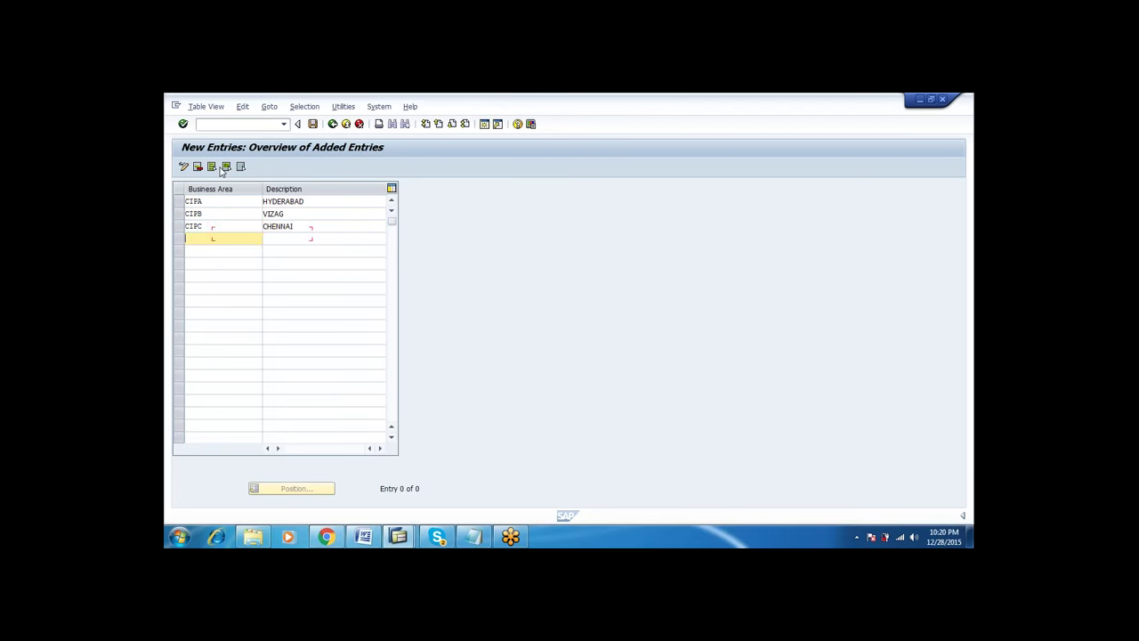
- Add business area CIPD with the description COIMABTHORFE
{"action": "type", "text": "CIPD"}
{"action": "key", "text": "Tab"}
{"action": "type", "text": "BAN"}
{"action": "key", "text": "BackSpace"}
{"action": "key", "text": "BackSpace"}
{"action": "key", "text": "BackSpace"}
{"action": "type", "text": "COI"}
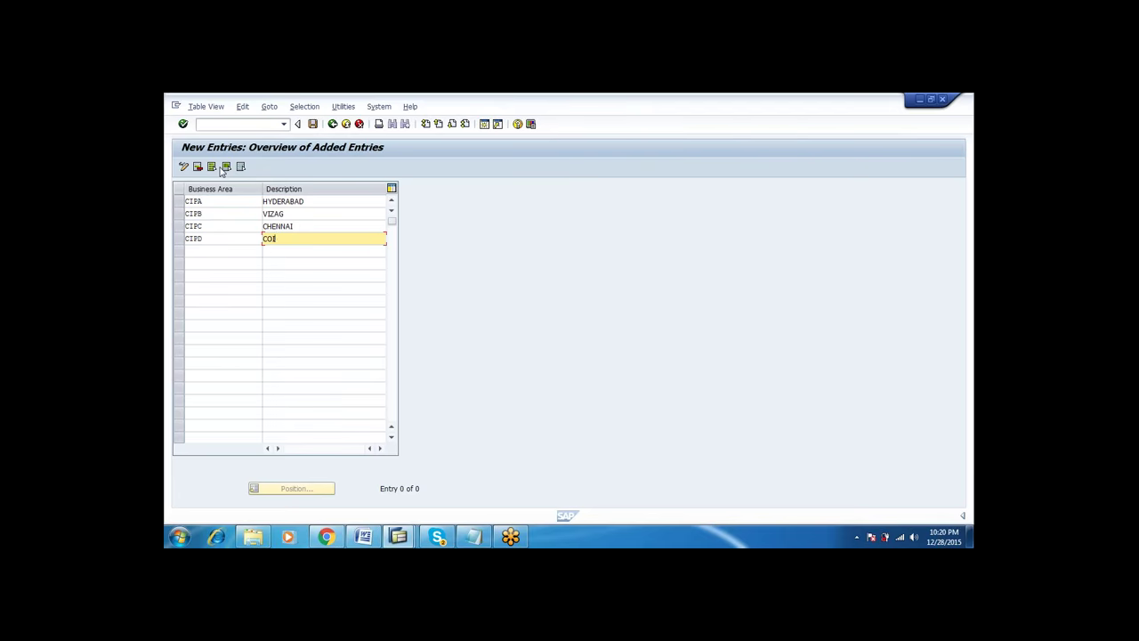
{"action": "type", "text": "MABATHORFE"}
{"action": "key", "text": "Return"}
- Add business areas CIPE with the description BANGLOORE and CIPF with the description MYSOORE
{"action": "type", "text": "CIPE"}
{"action": "key", "text": "Tab"}
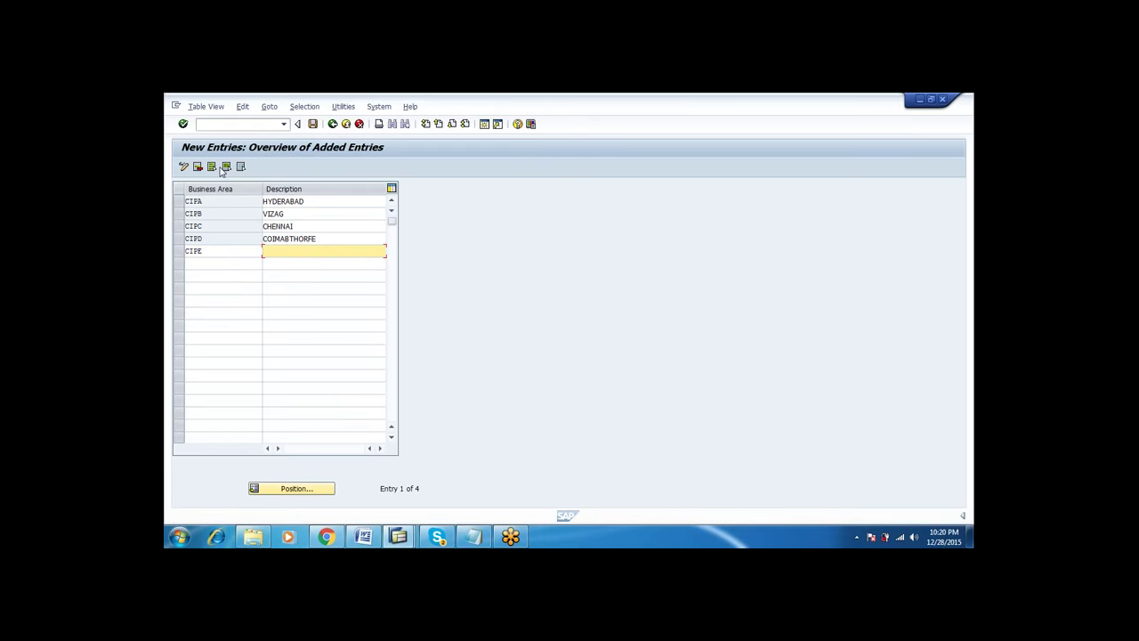
{"action": "type", "text": "BANGLOORE"}
{"action": "key", "text": "Return"}
{"action": "type", "text": "CIPF"}
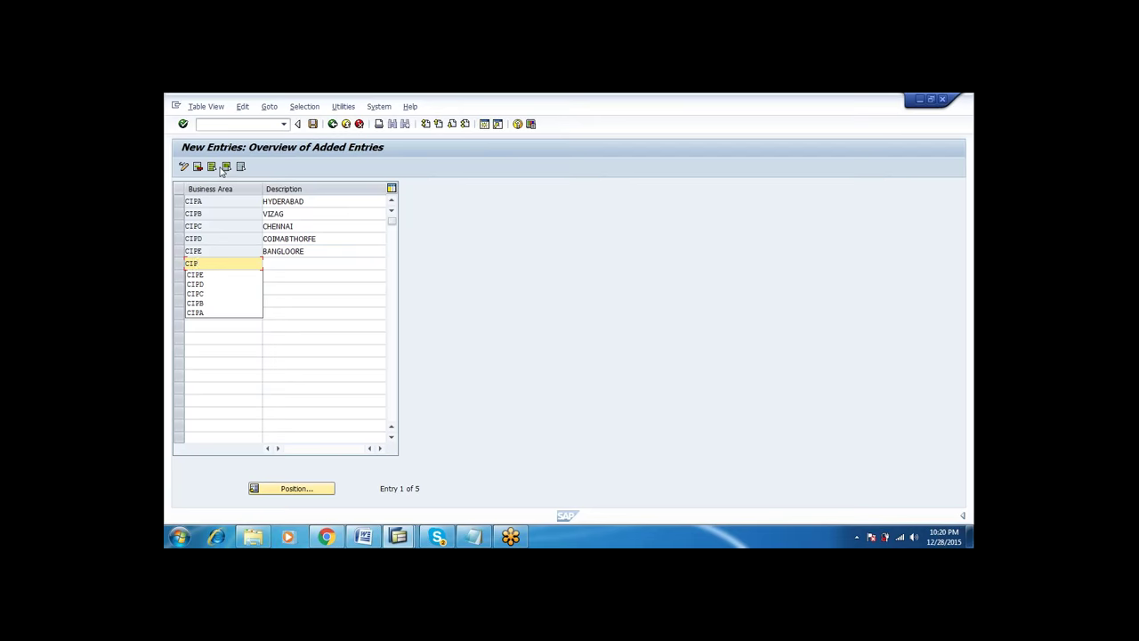
{"action": "key", "text": "Tab"}
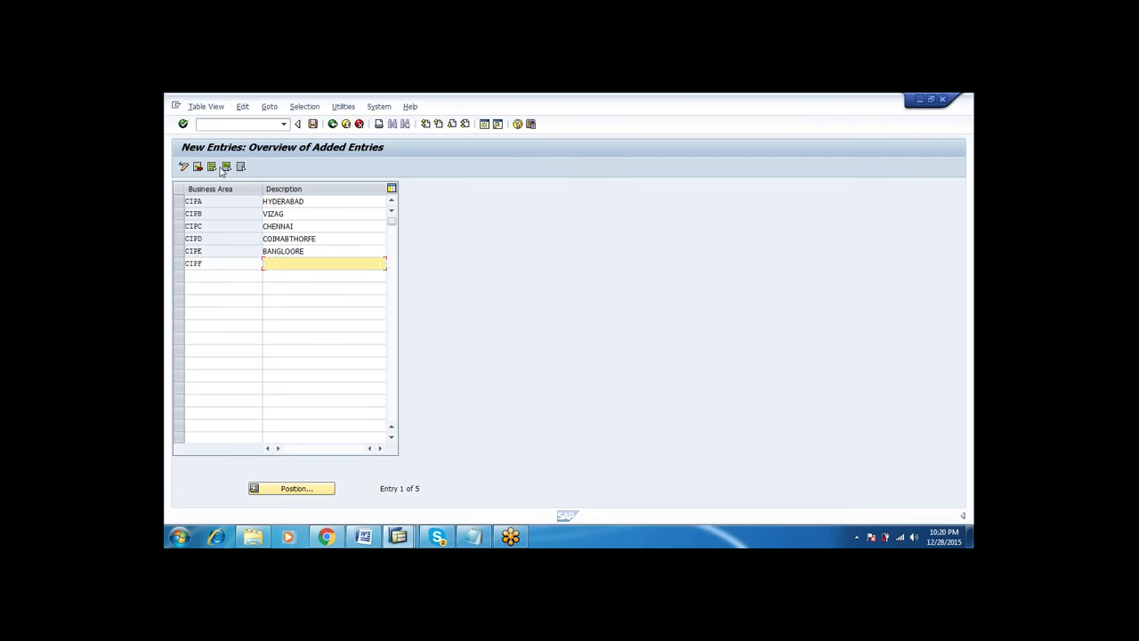
{"action": "type", "text": "MY"}
{"action": "key", "text": "Return"}
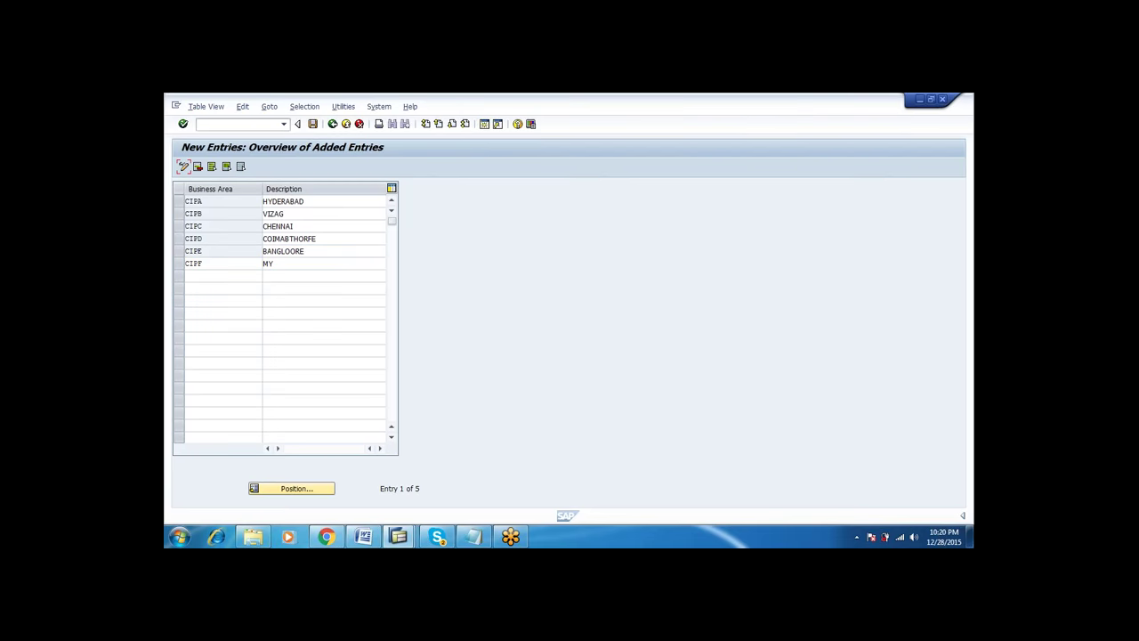
{"action": "type", "text": "SOORE"}
- Save the new business areas under the CIPLA PAHRMAS customizing request and return to the implementation guide
{"action": "left_click", "coordinate": [312, 124]}
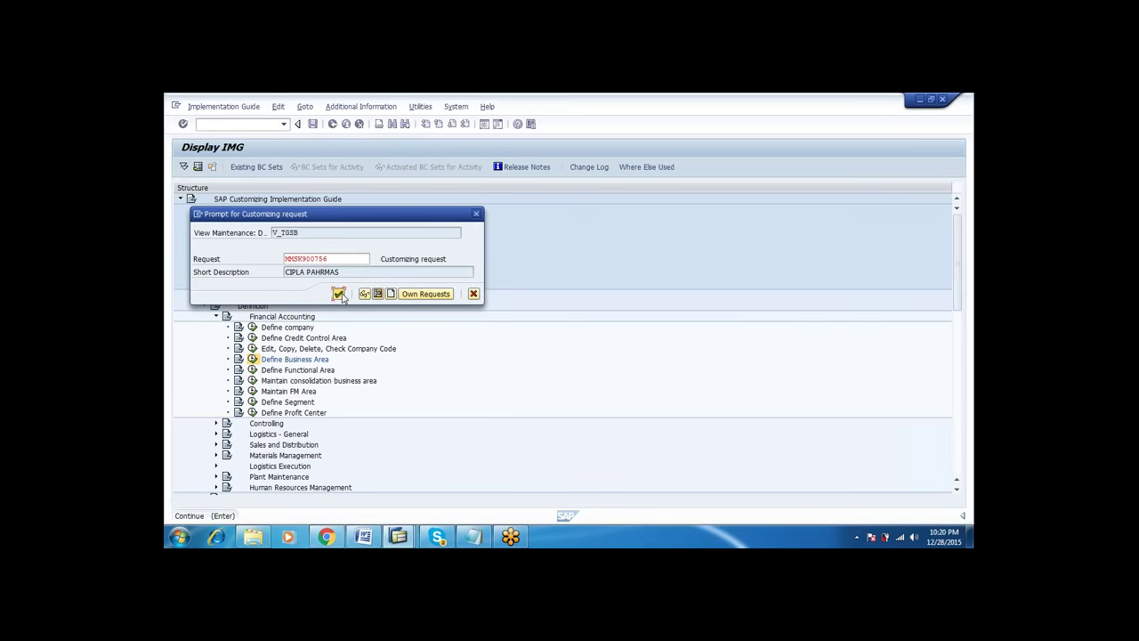
{"action": "left_click", "coordinate": [339, 294]}
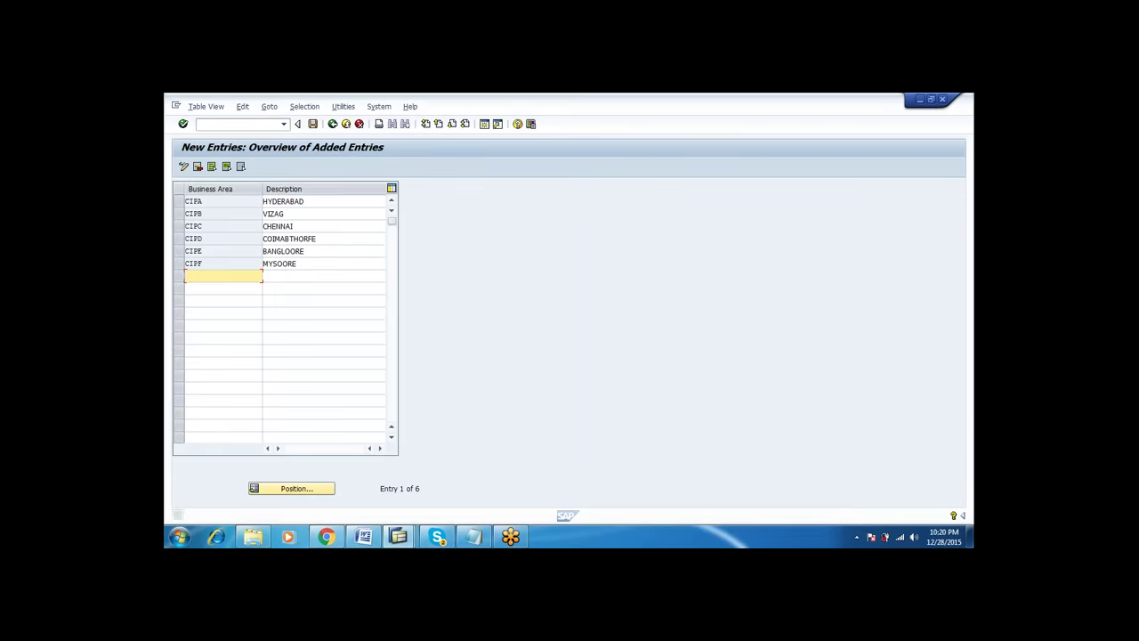
{"action": "left_click", "coordinate": [332, 124]}
{"action": "left_click", "coordinate": [332, 124]}
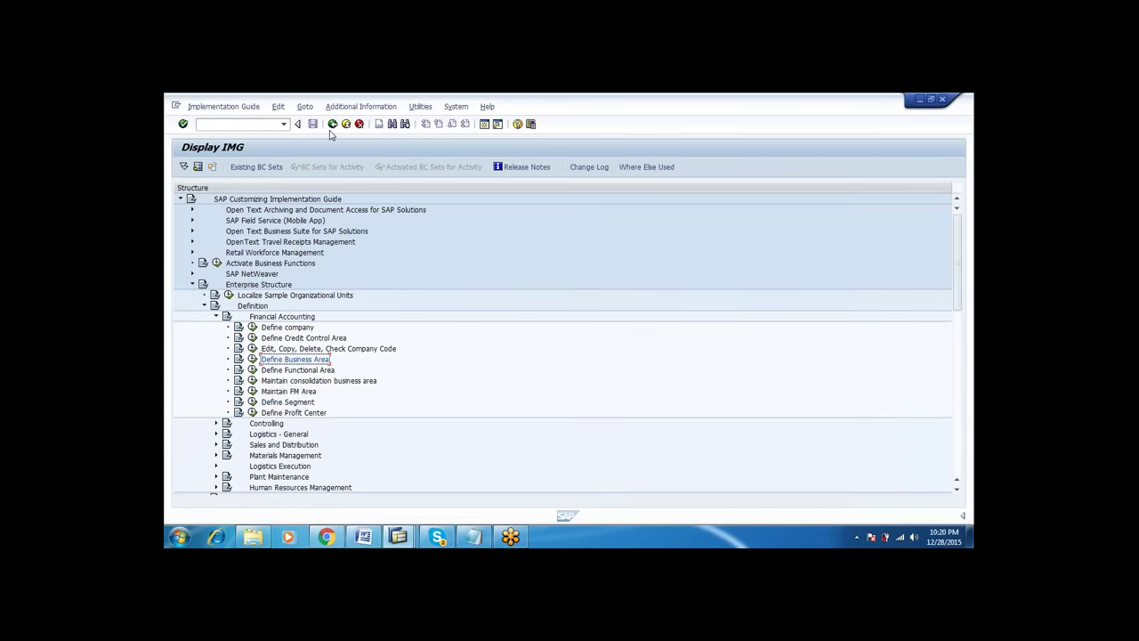
- Open Maintain consolidation business area and add a new entry CIP1 with the description ANDHRA PRADESH
{"action": "left_click", "coordinate": [252, 380]}
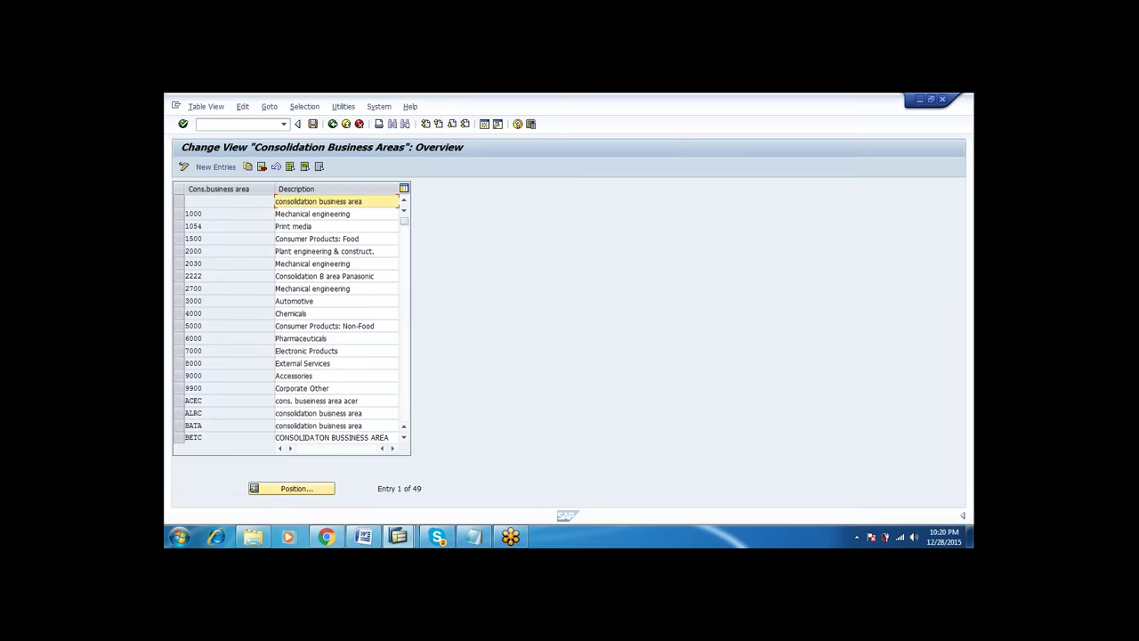
{"action": "left_click", "coordinate": [221, 167]}
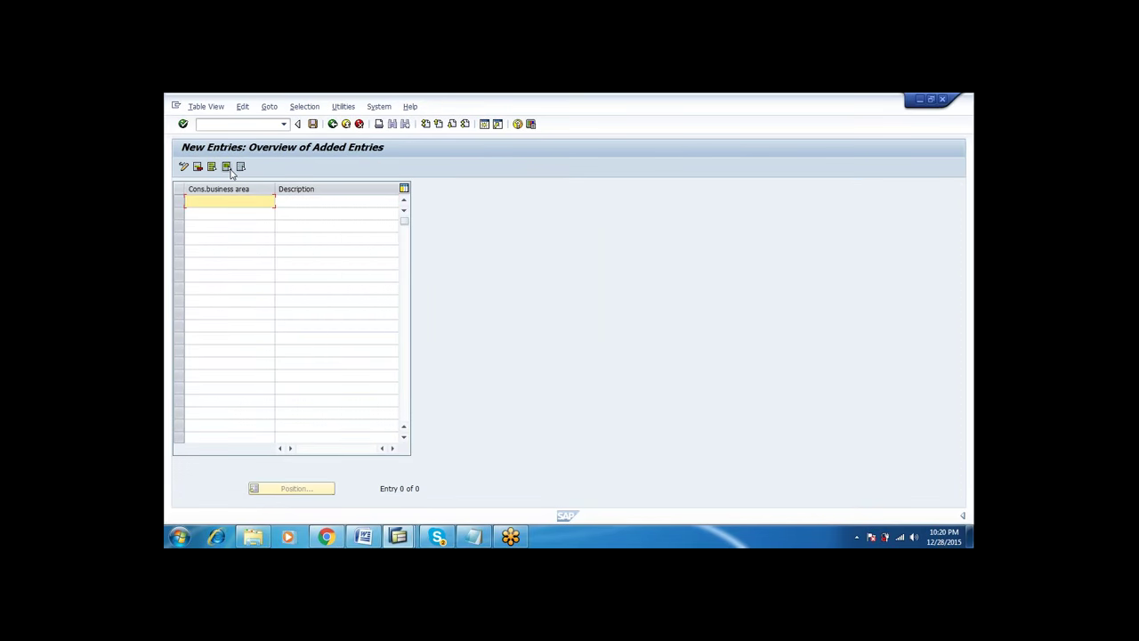
{"action": "type", "text": "CIP1"}
{"action": "key", "text": "Tab"}
{"action": "type", "text": "AND"}
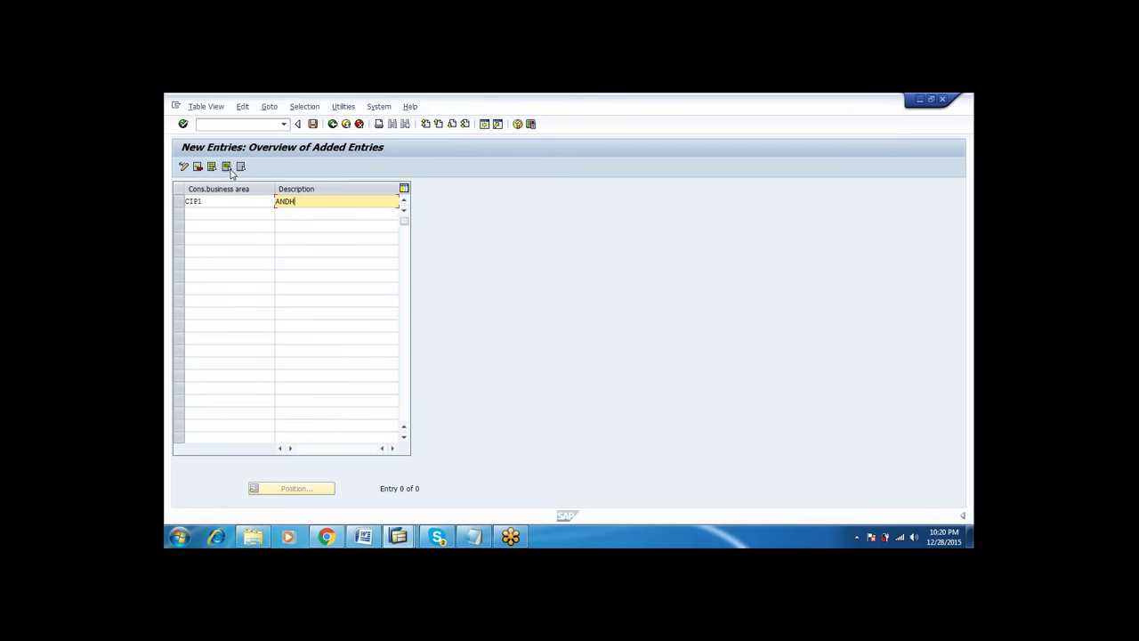
{"action": "type", "text": "HRA PRADESH"}
{"action": "key", "text": "Tab"}
- Add consolidation business area CIP2 with the description TAMILNADU
{"action": "type", "text": "CIP2"}
{"action": "key", "text": "Tab"}
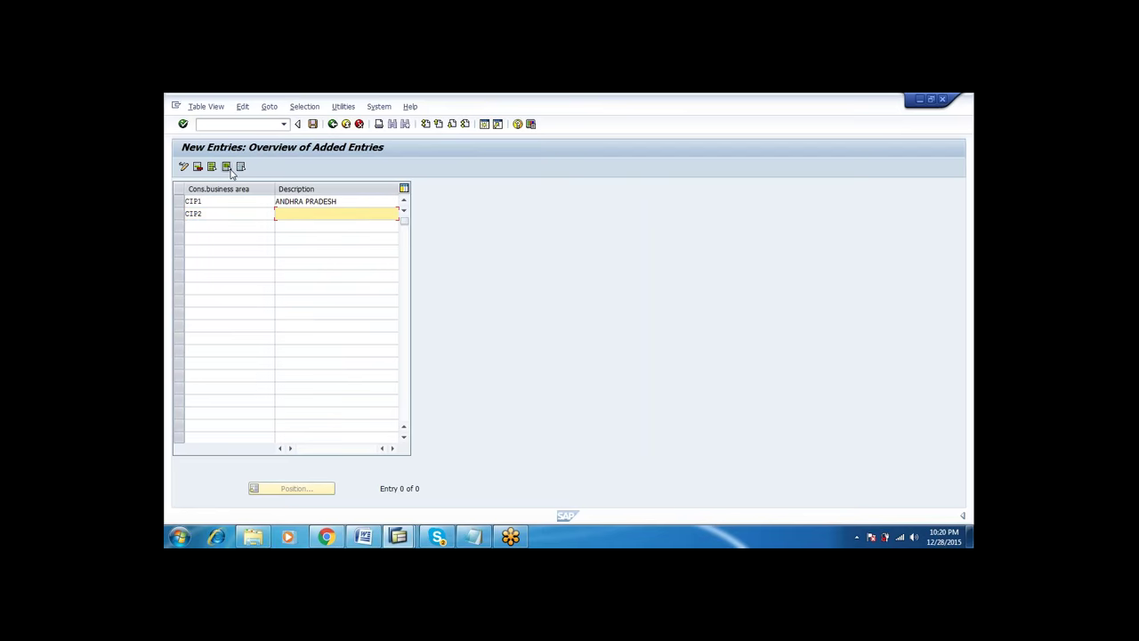
{"action": "type", "text": "TT"}
{"action": "key", "text": "BackSpace"}
{"action": "type", "text": "AMILNADU"}
{"action": "key", "text": "Return"}
- Add consolidation business area CIP3 with the description KARNATAKA, then save the entries and return to the implementation guide
{"action": "type", "text": "CIP3"}
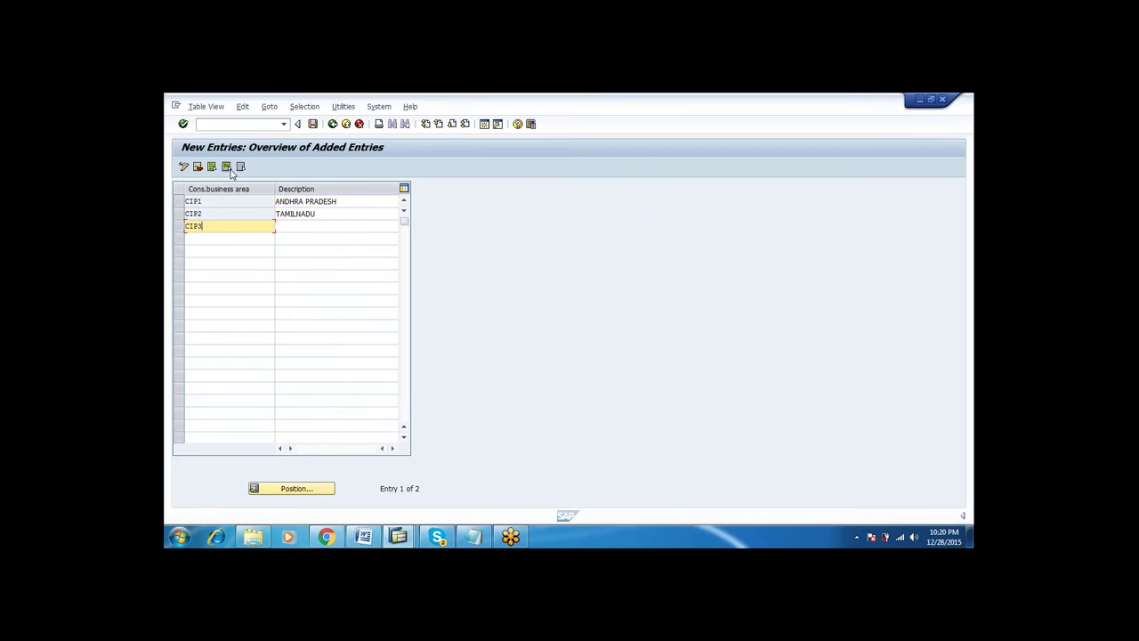
{"action": "key", "text": "Tab"}
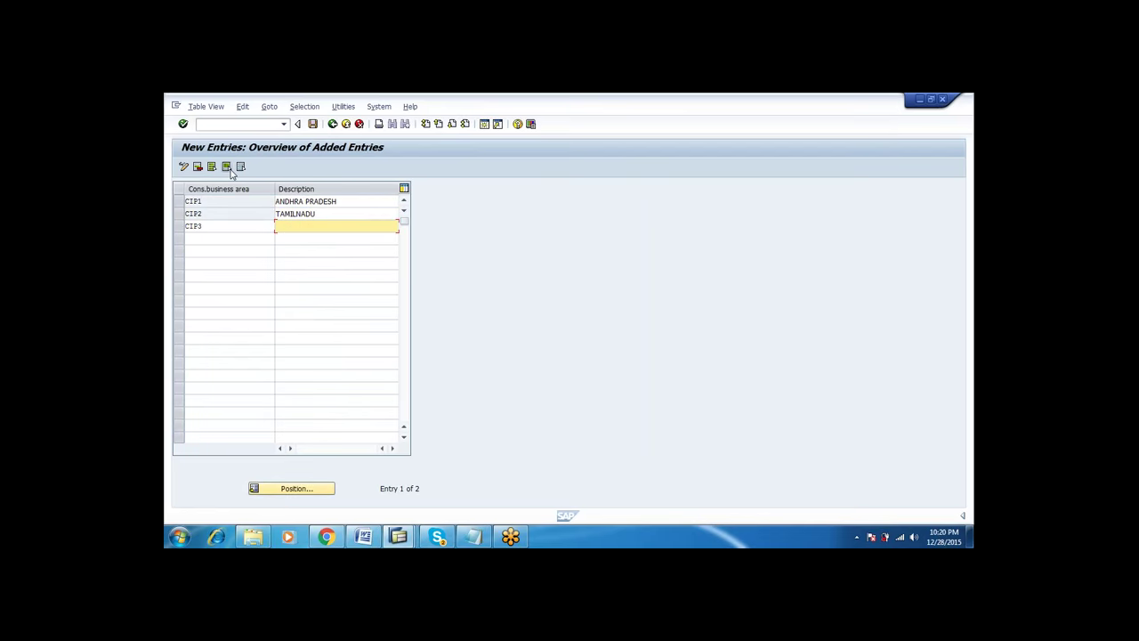
{"action": "type", "text": "KARNATAKA"}
{"action": "left_click", "coordinate": [311, 125]}
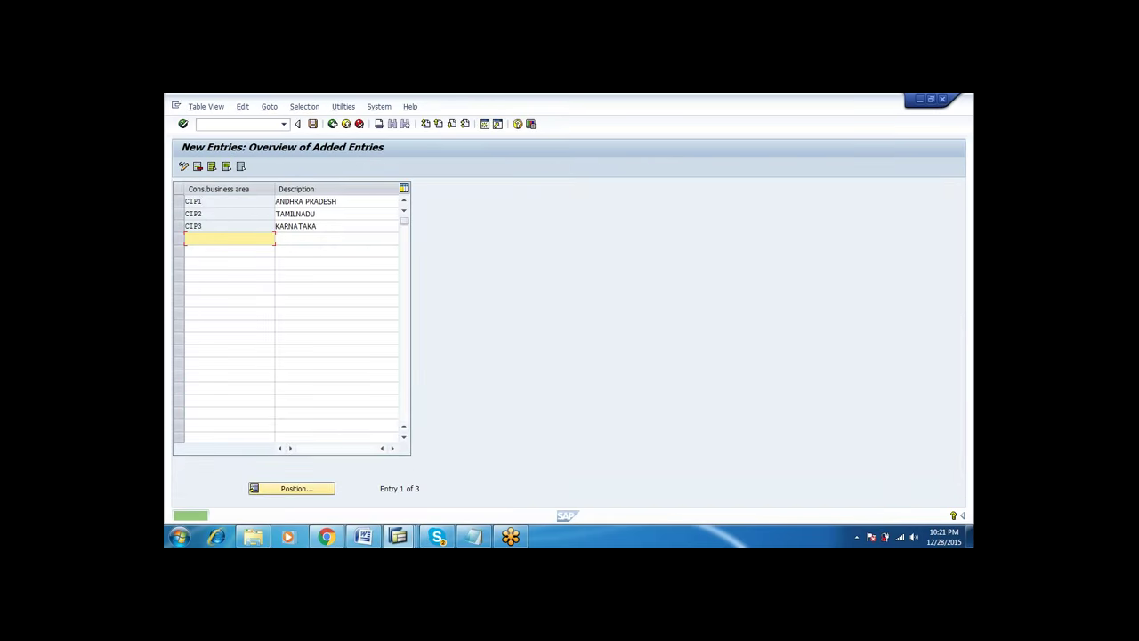
{"action": "left_click", "coordinate": [332, 124]}
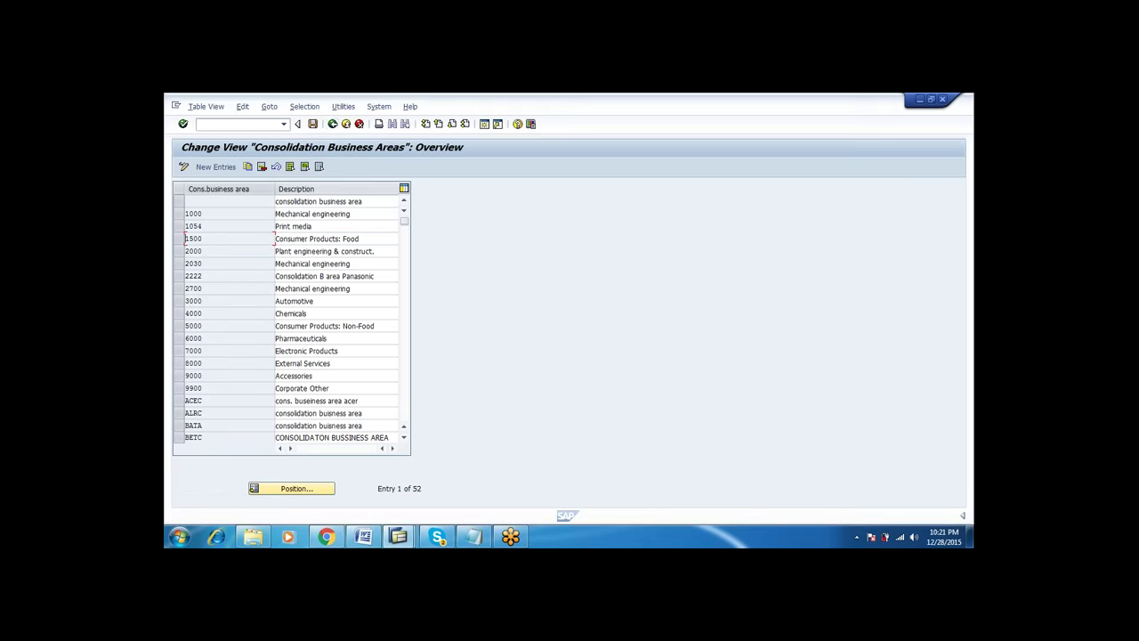
{"action": "left_click", "coordinate": [332, 124]}
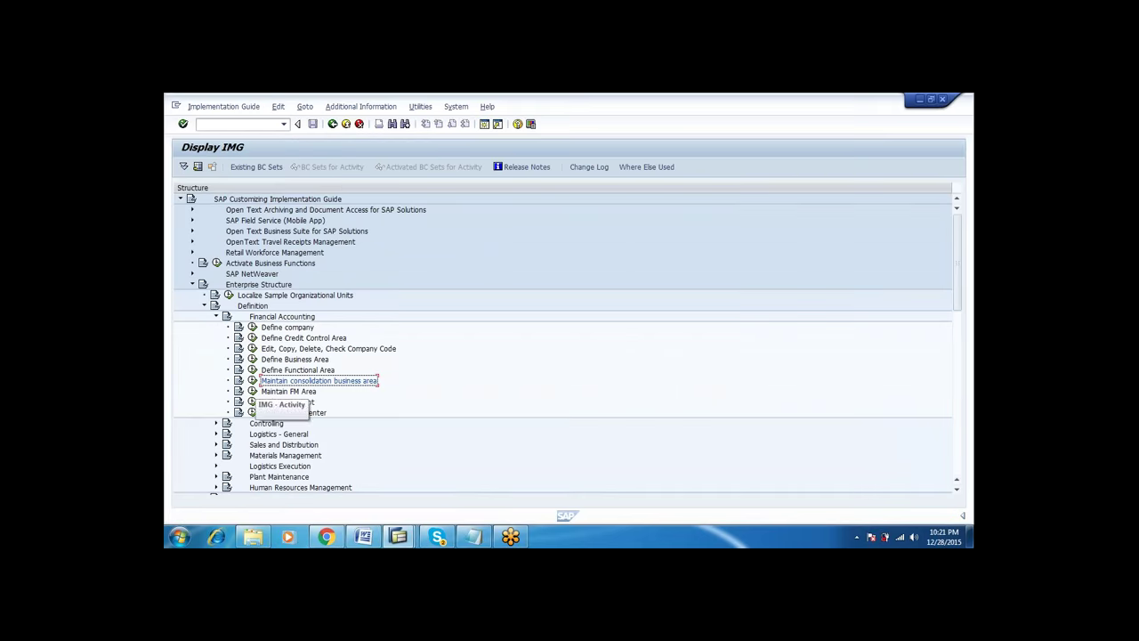
- Open Assign company code to company under the Financial Accounting assignments of the Enterprise Structure
{"action": "left_click", "coordinate": [217, 316]}
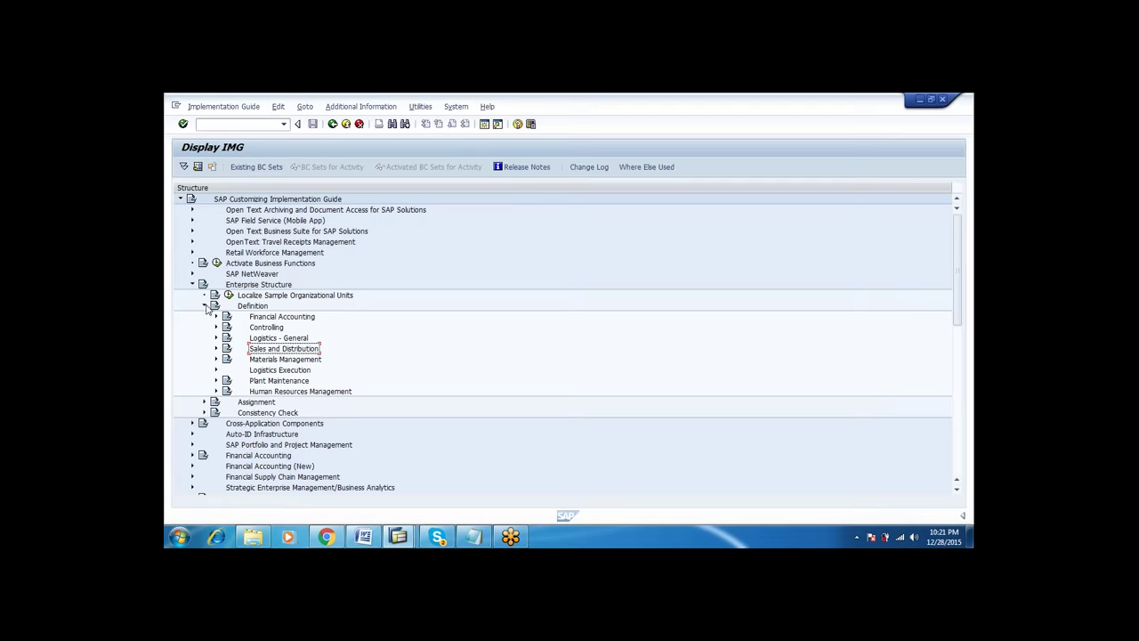
{"action": "left_click", "coordinate": [205, 306]}
{"action": "left_click", "coordinate": [204, 316]}
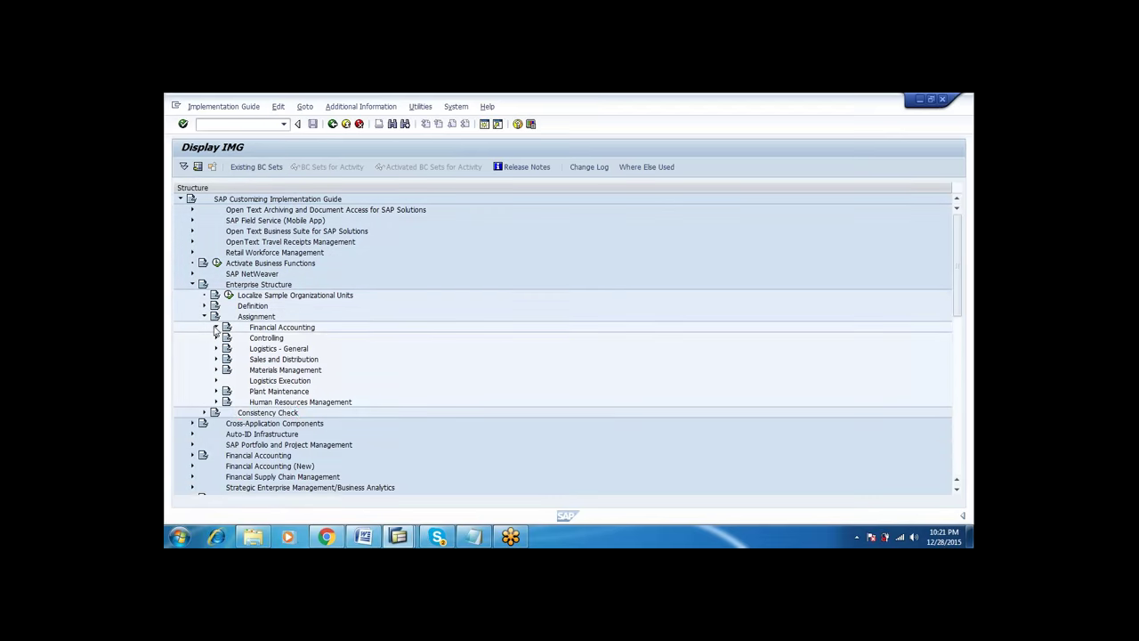
{"action": "left_click", "coordinate": [215, 328]}
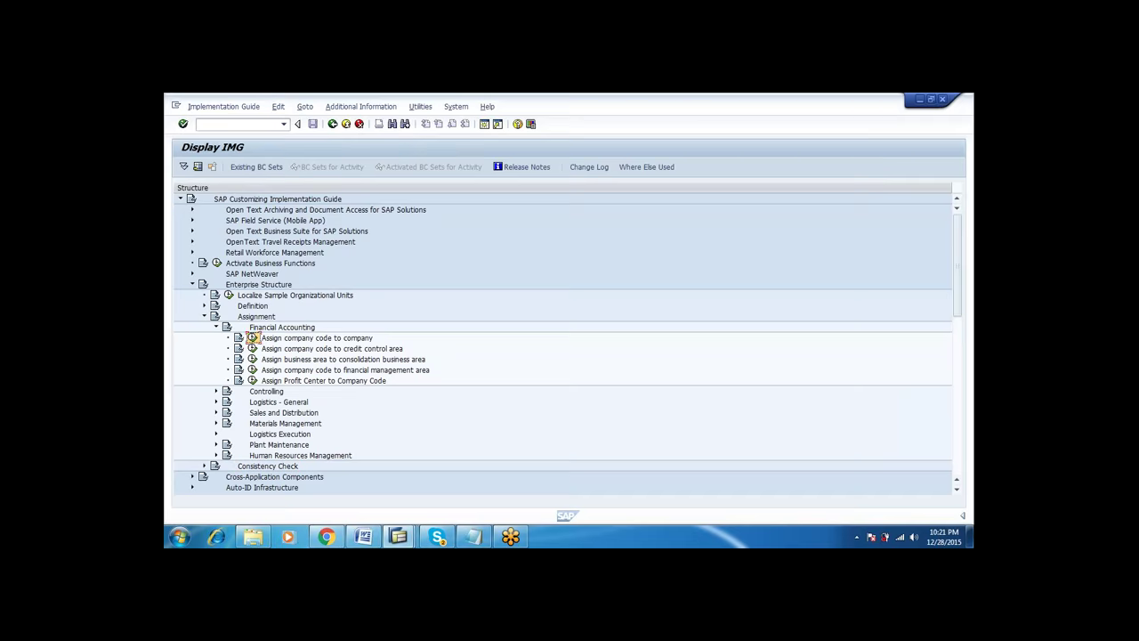
{"action": "left_click", "coordinate": [252, 338]}
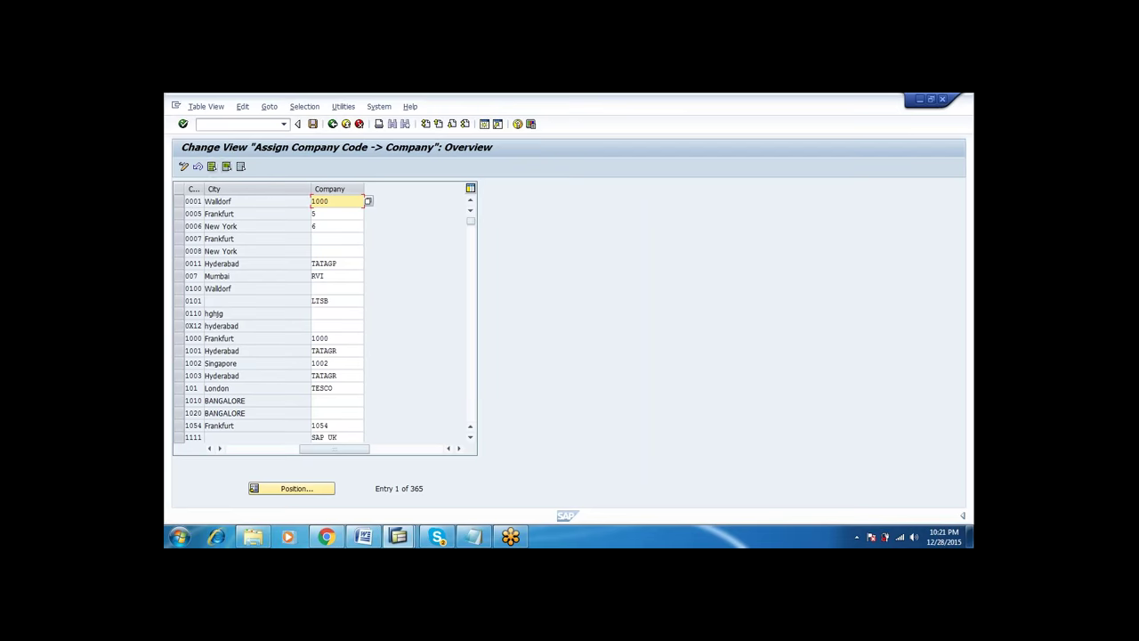
- Locate company code CIP1, assign it to company CIPLA, and save before returning to the implementation guide
{"action": "left_click", "coordinate": [303, 489]}
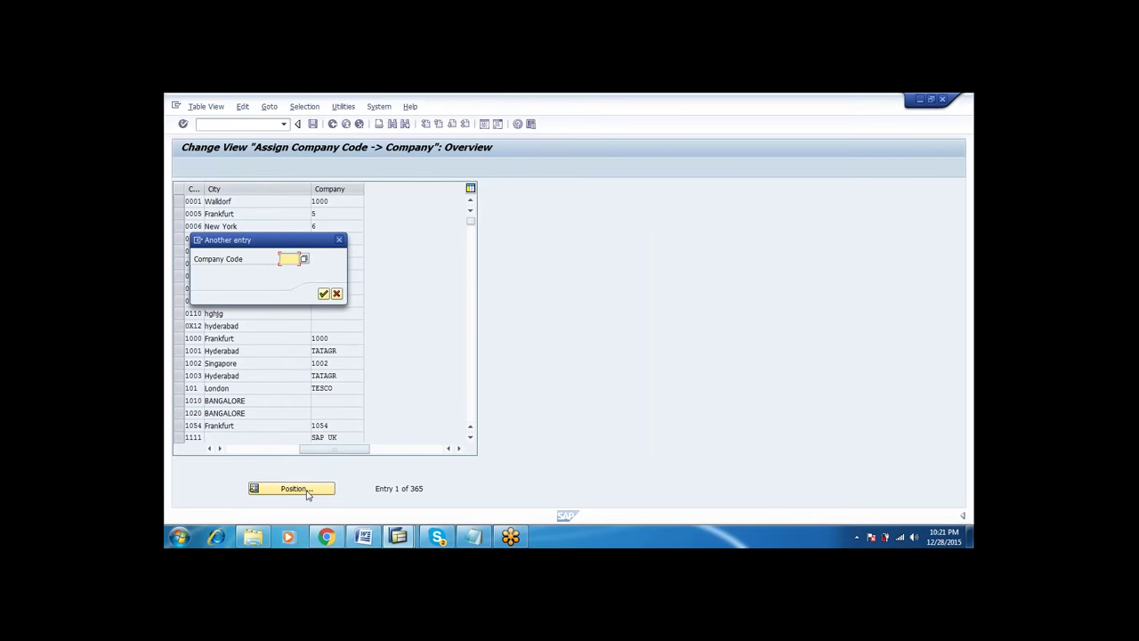
{"action": "type", "text": "1000"}
{"action": "key", "text": "Return"}
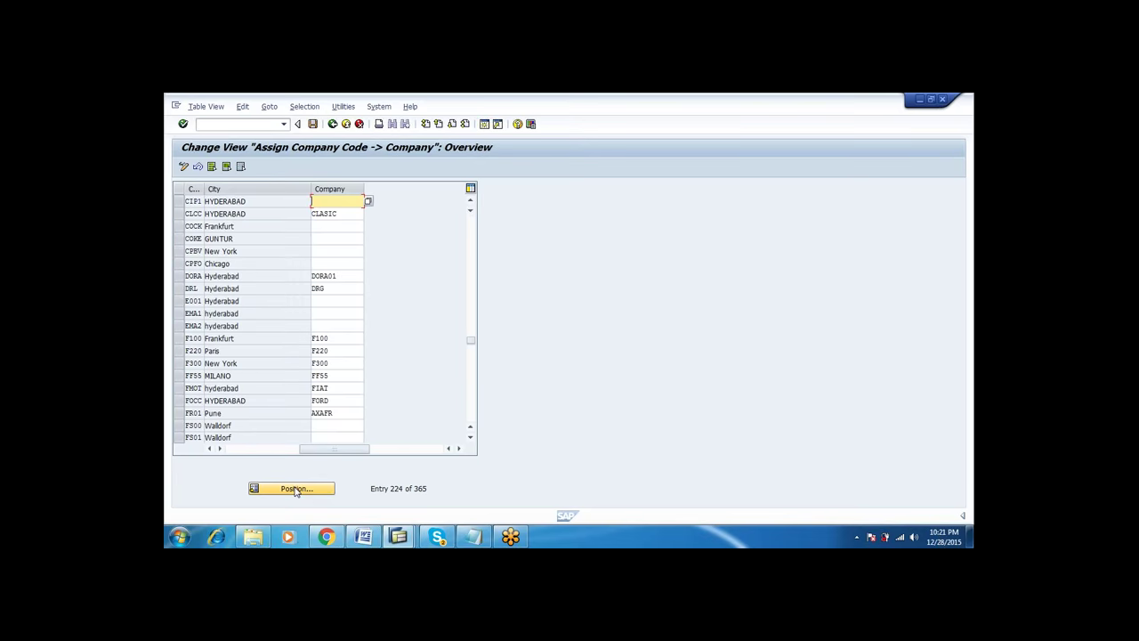
{"action": "left_click", "coordinate": [210, 449]}
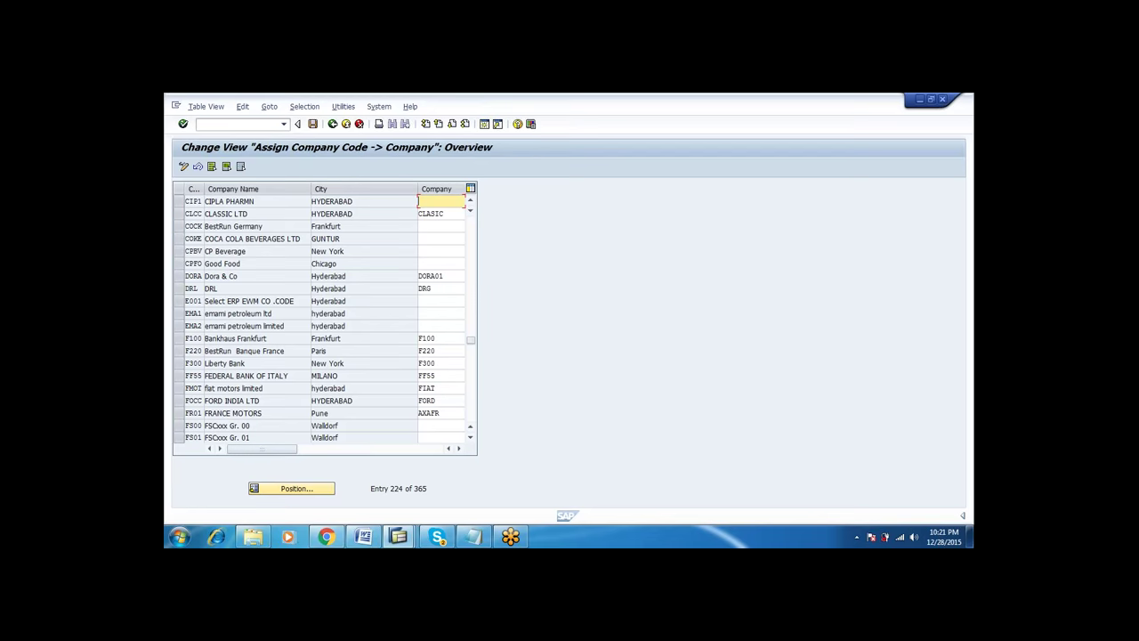
{"action": "left_click_drag", "start_coordinate": [418, 189], "coordinate": [397, 189]}
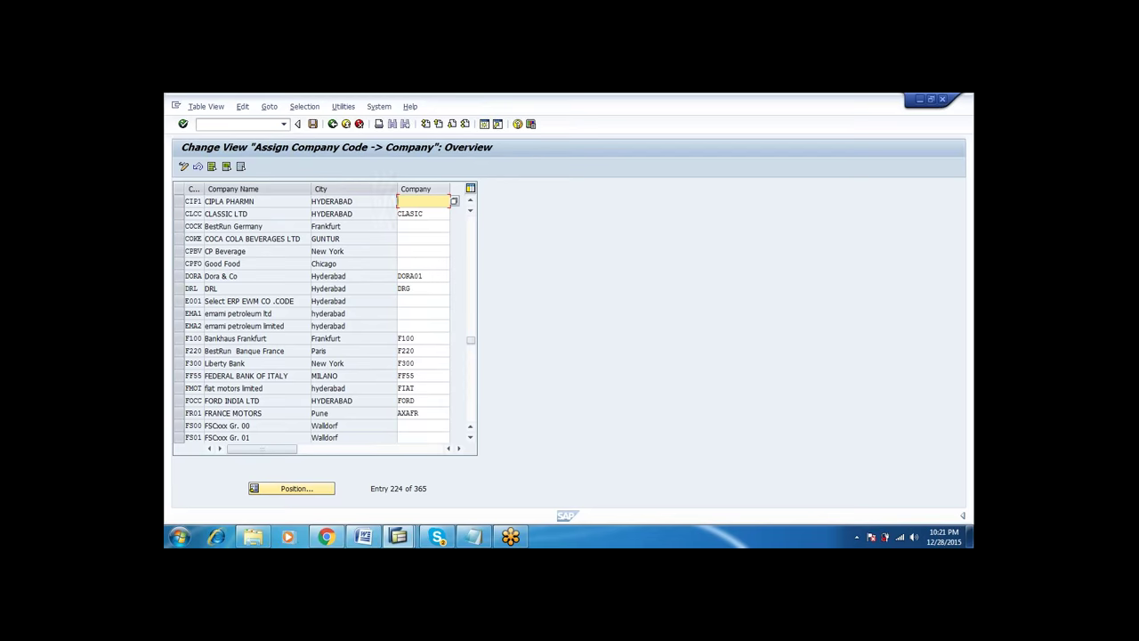
{"action": "type", "text": "CIPLA"}
{"action": "left_click", "coordinate": [313, 124]}
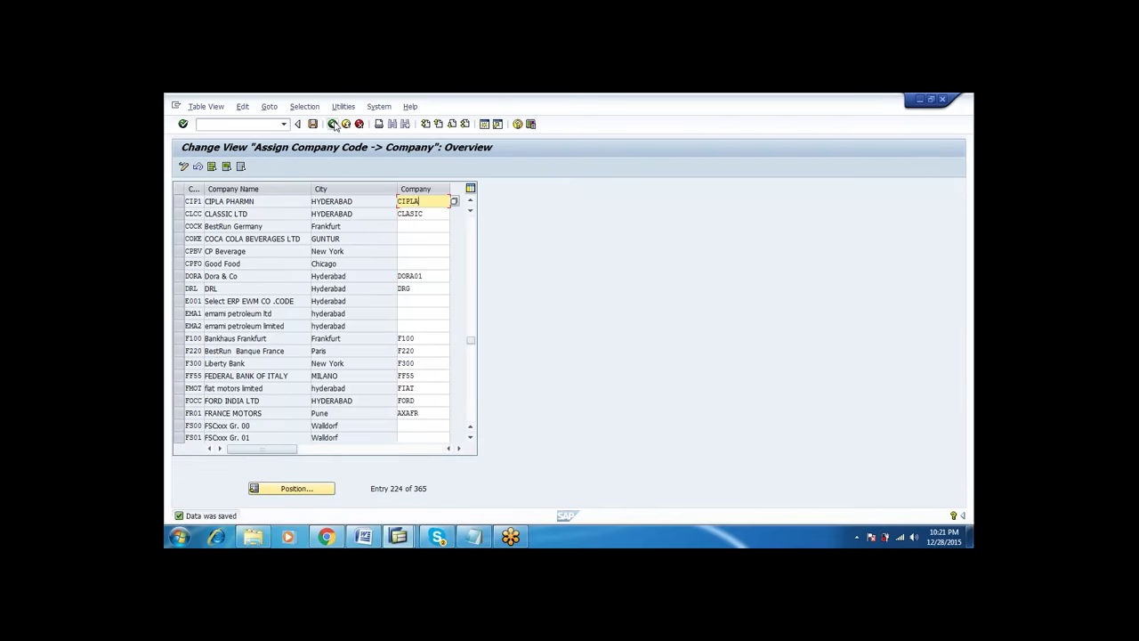
{"action": "left_click", "coordinate": [332, 124]}
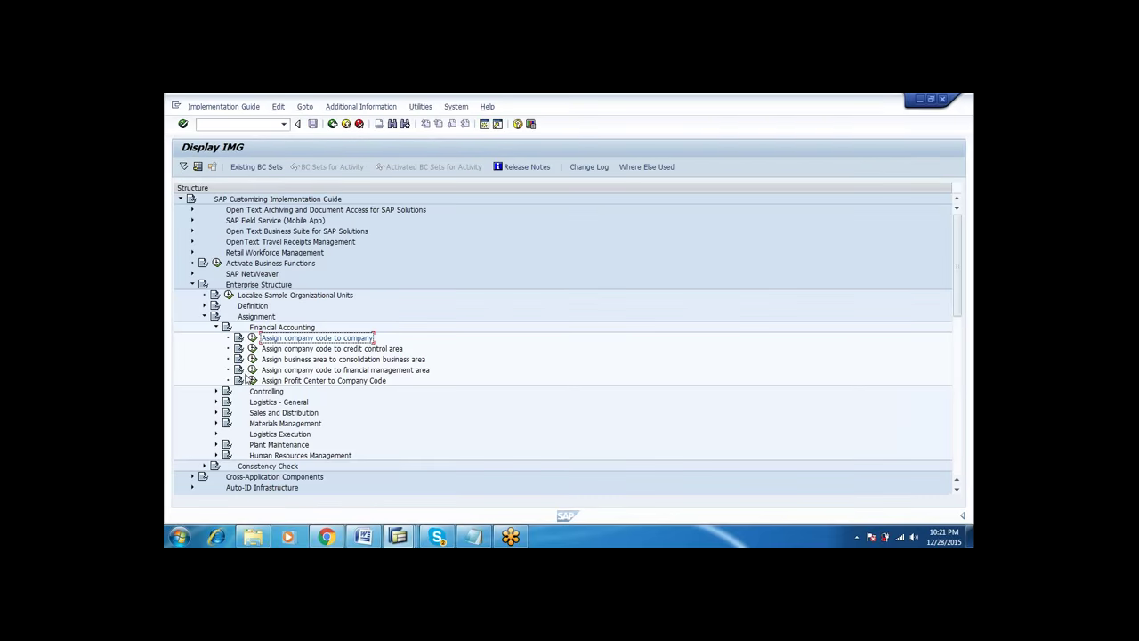
- Open Assign business area to consolidation business area and assign business areas CIPA and CIPB to CIP1
{"action": "left_click", "coordinate": [251, 359]}
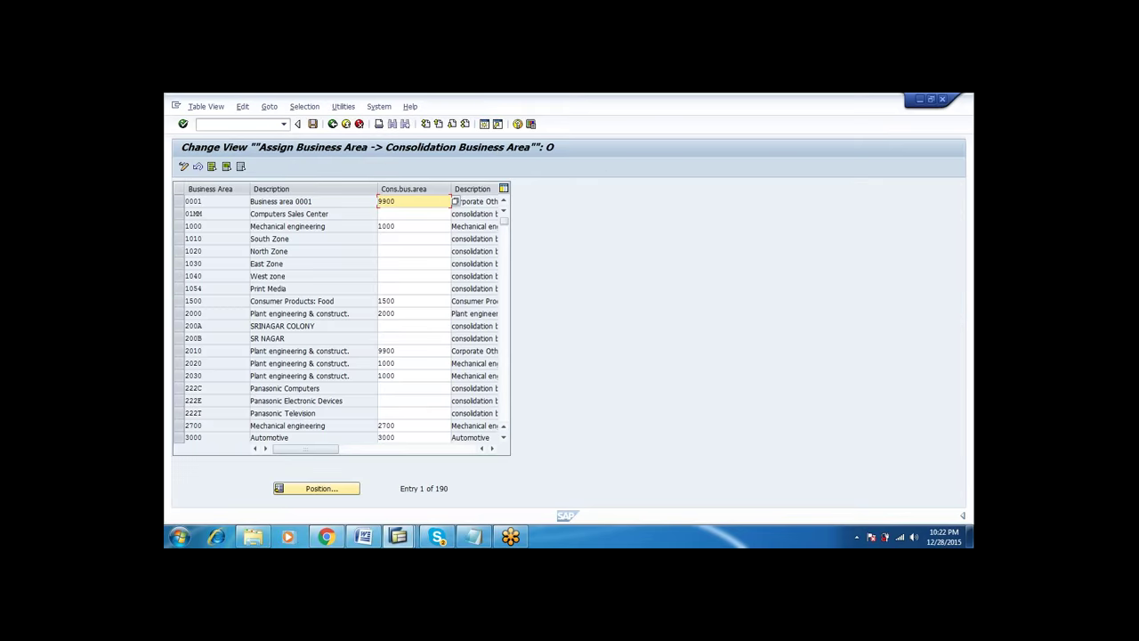
{"action": "left_click", "coordinate": [313, 492]}
{"action": "type", "text": "CIPA"}
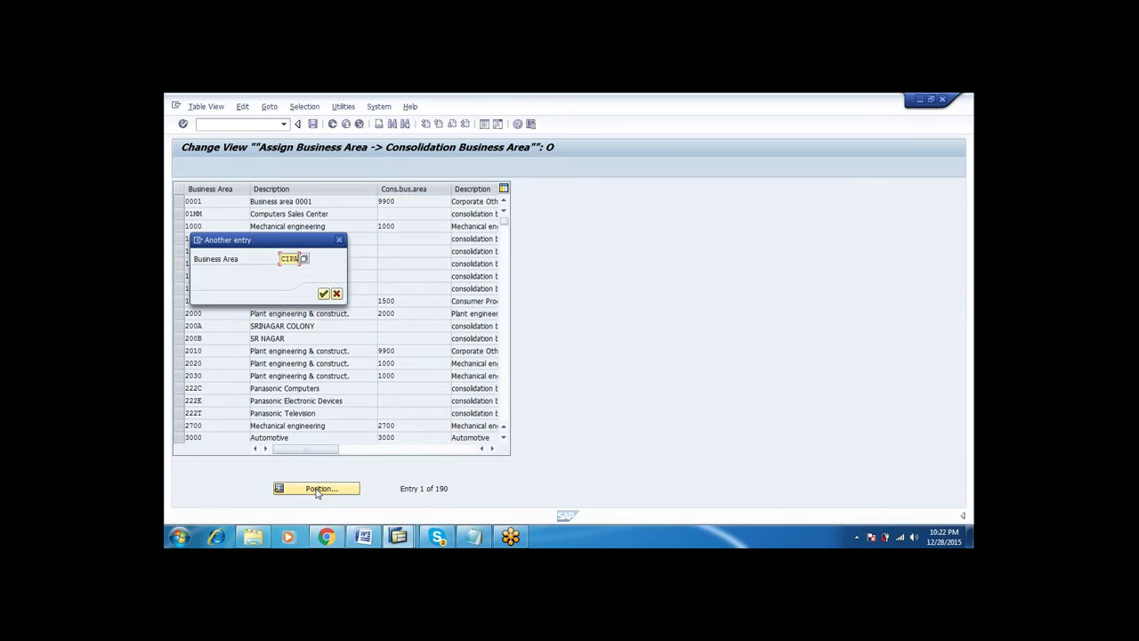
{"action": "key", "text": "Return"}
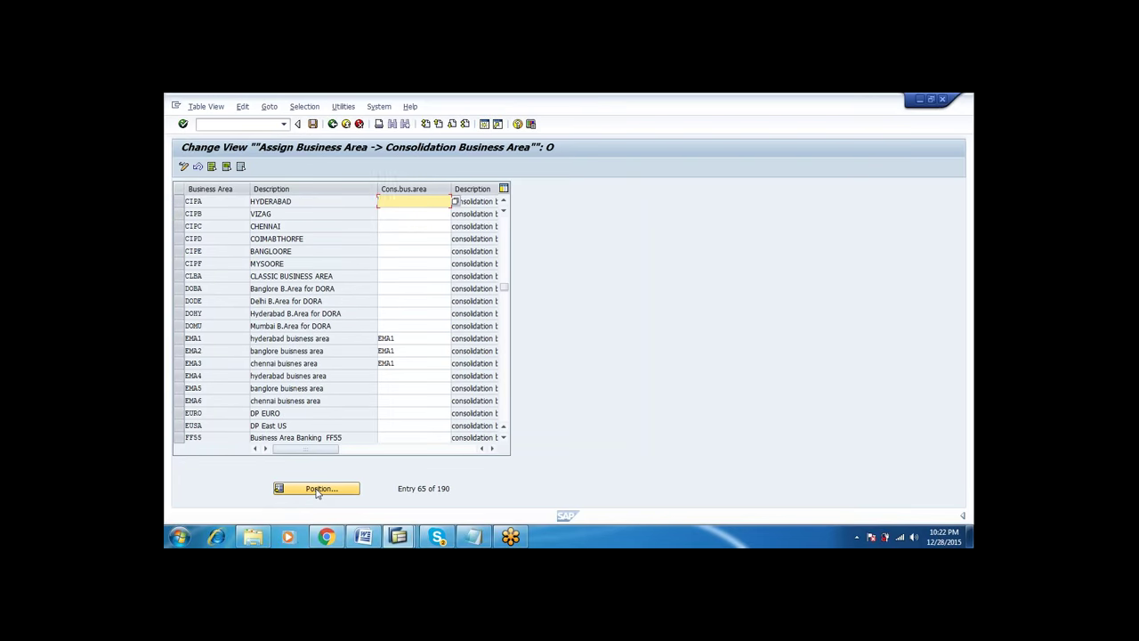
{"action": "type", "text": "CIP1"}
{"action": "key", "text": "Return"}
{"action": "key", "text": "Down"}
{"action": "type", "text": "CIP1"}
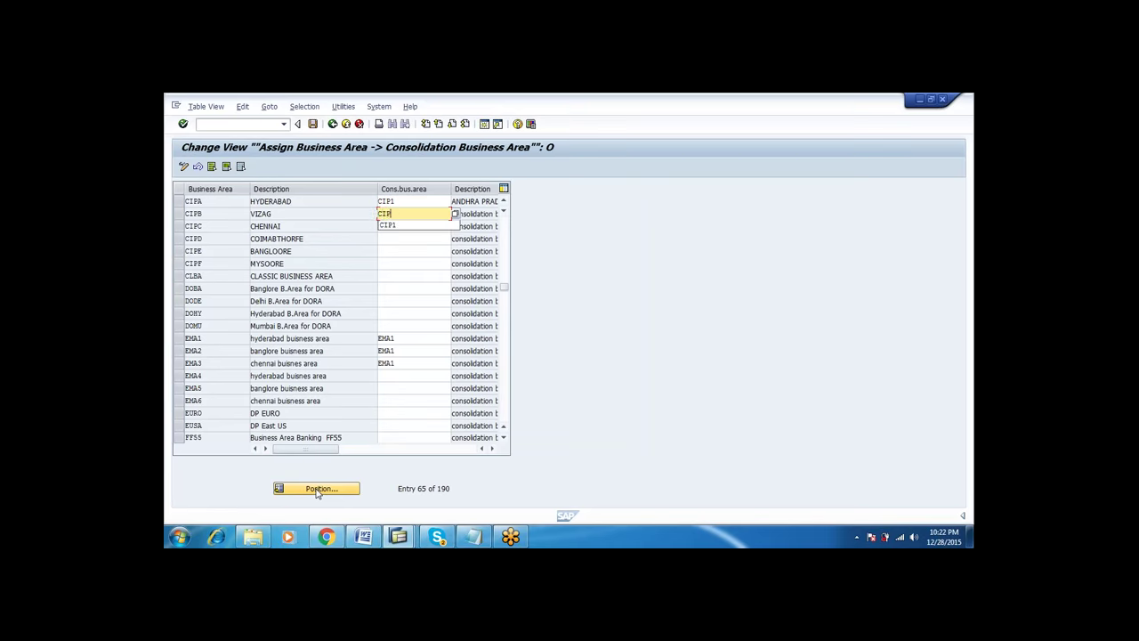
{"action": "key", "text": "Return"}
- Assign business areas CIPC and CIPD to consolidation business area CIP2
{"action": "key", "text": "Down"}
{"action": "type", "text": "CIP"}
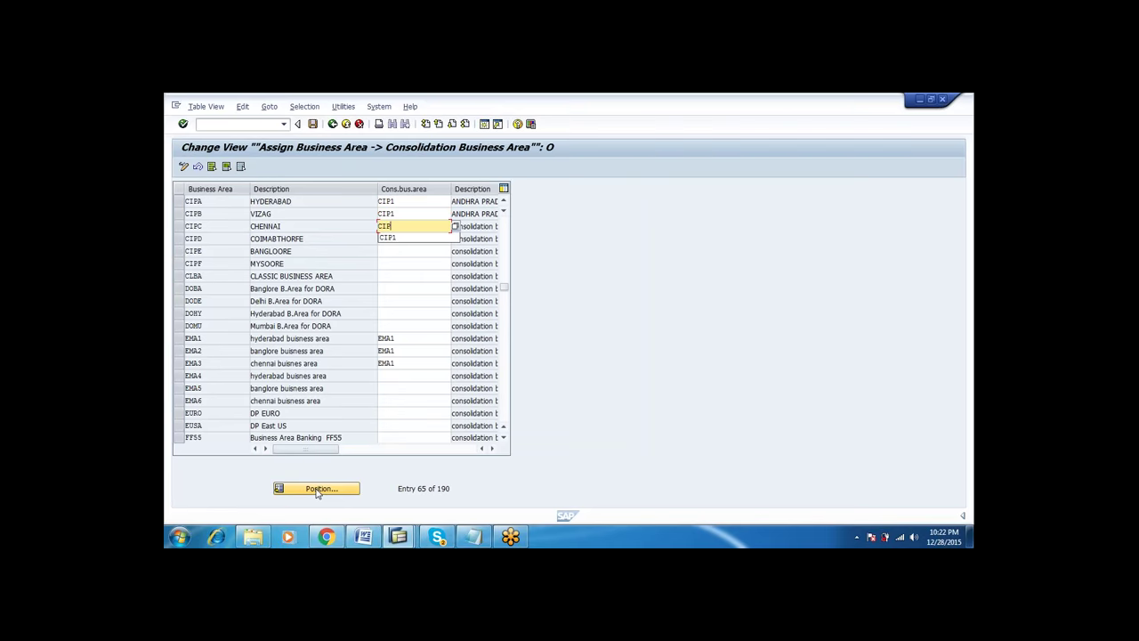
{"action": "type", "text": "2"}
{"action": "key", "text": "Down"}
{"action": "type", "text": "CIP2"}
{"action": "key", "text": "Return"}
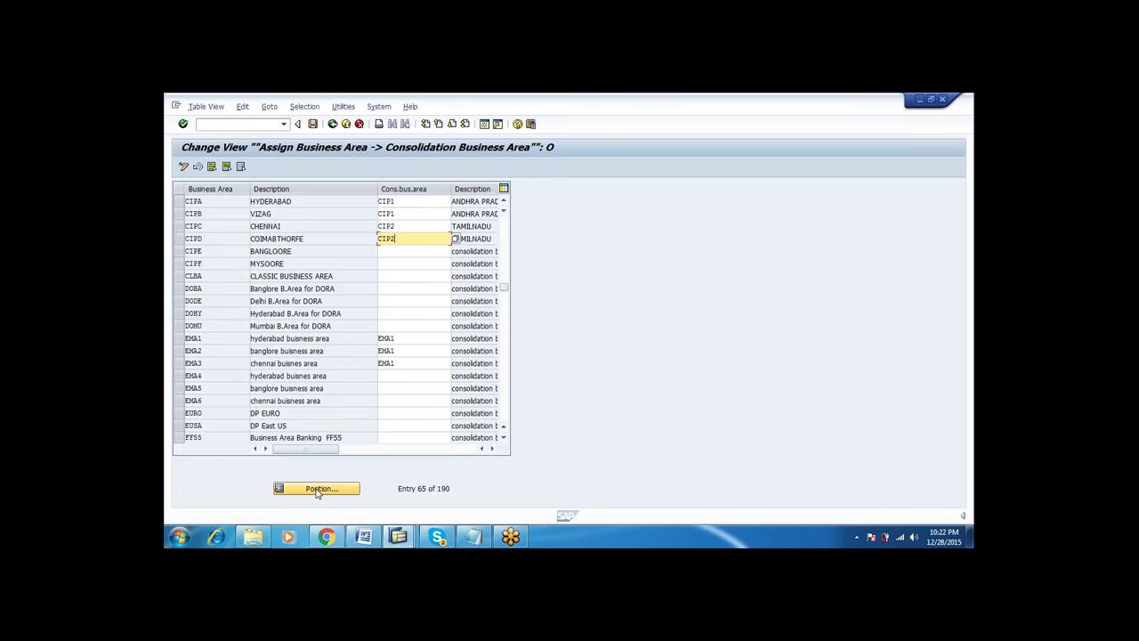
- Assign business areas CIPE and CIPF to consolidation business area CIP3
{"action": "key", "text": "Down"}
{"action": "type", "text": "CIP3"}
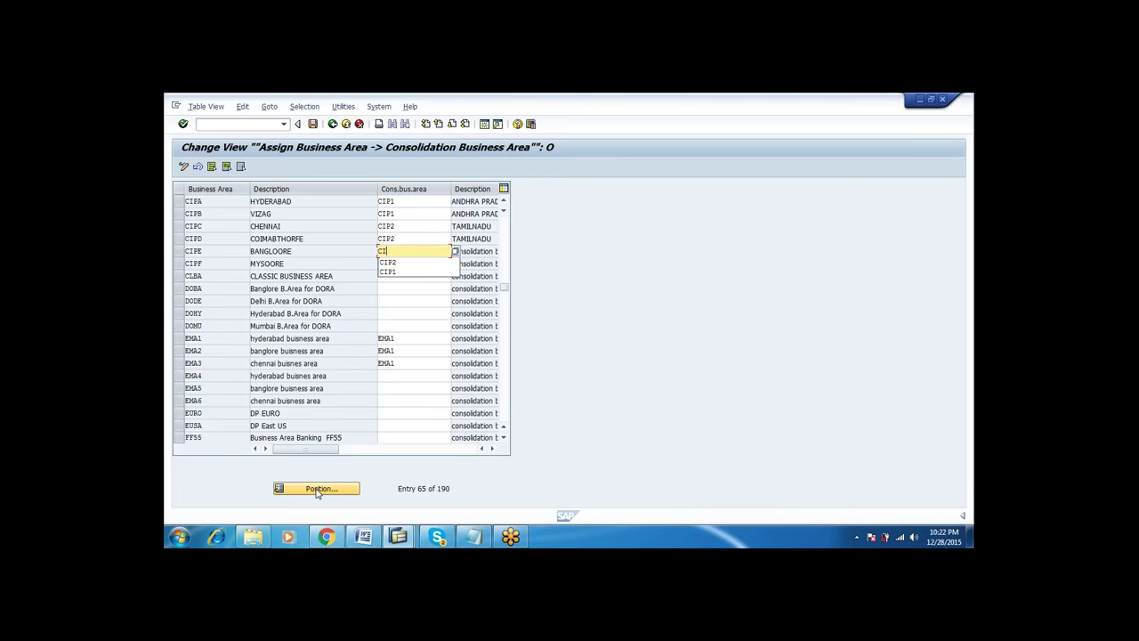
{"action": "key", "text": "Down"}
{"action": "type", "text": "CIP3"}
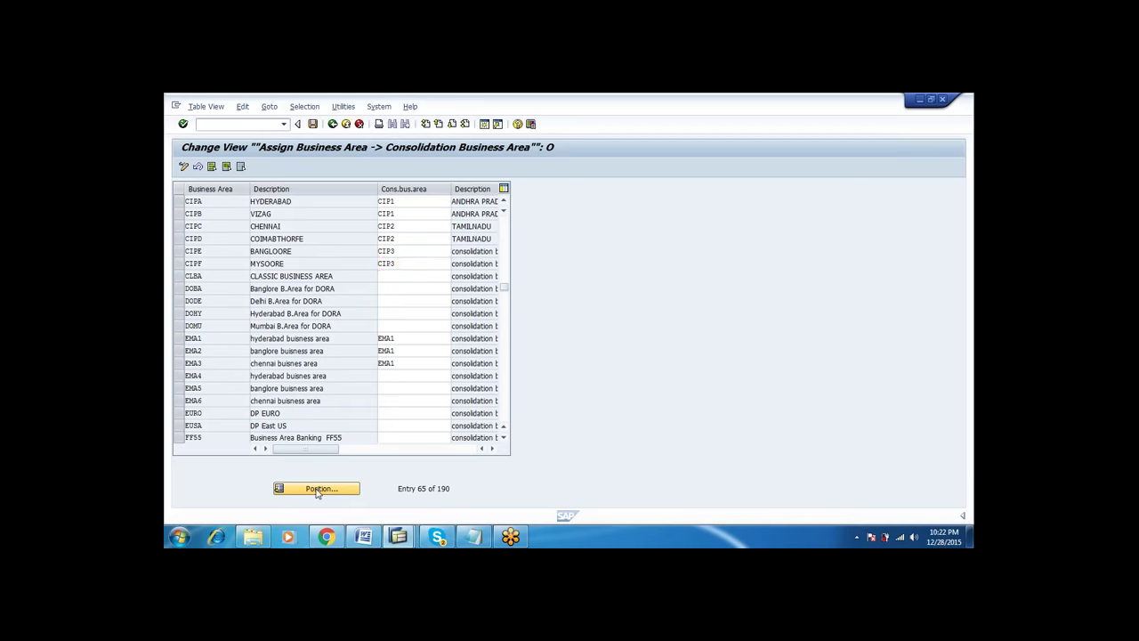
{"action": "key", "text": "Return"}
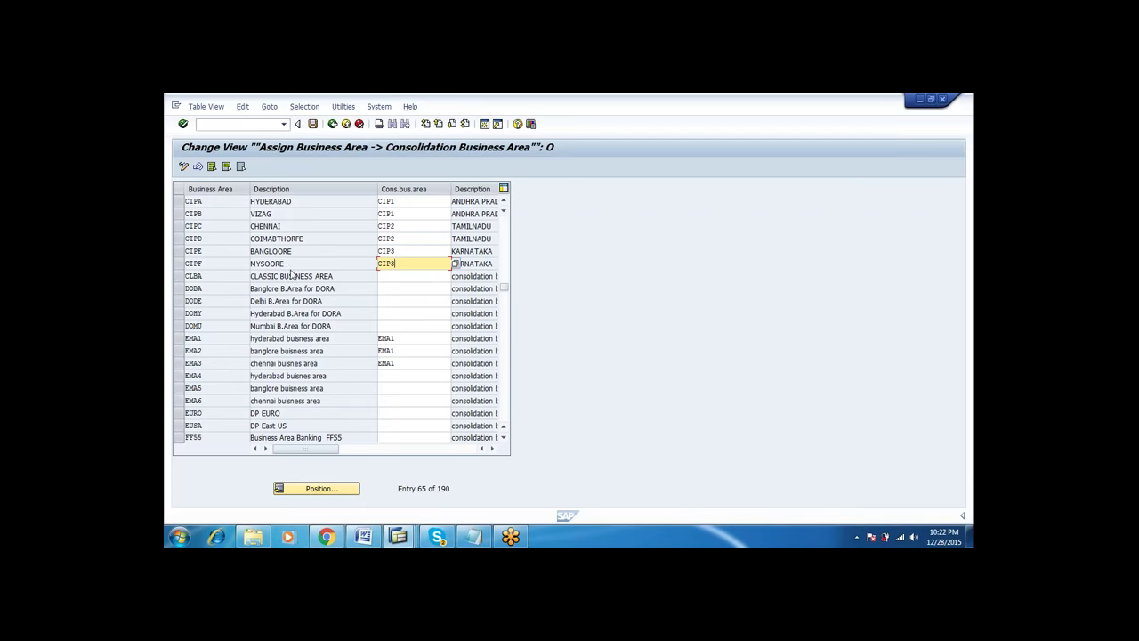
- Save the business area assignments under the CIPLA PAHRMAS customizing request and return to the SAP Easy Access screen
{"action": "left_click", "coordinate": [313, 124]}
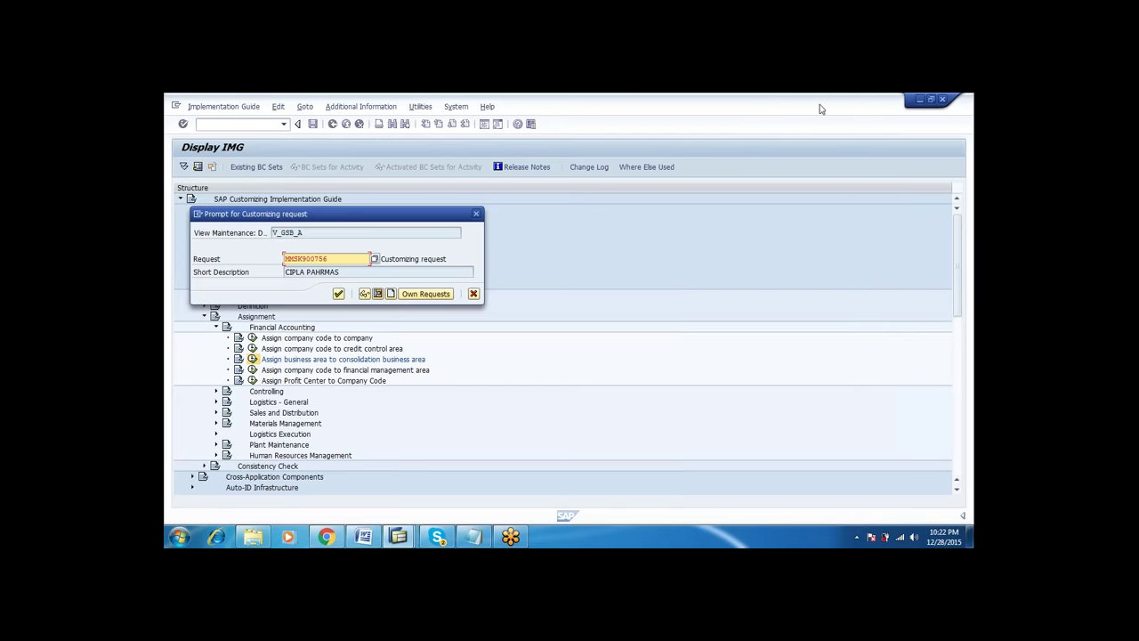
{"action": "key", "text": "Return"}
{"action": "left_click", "coordinate": [338, 294]}
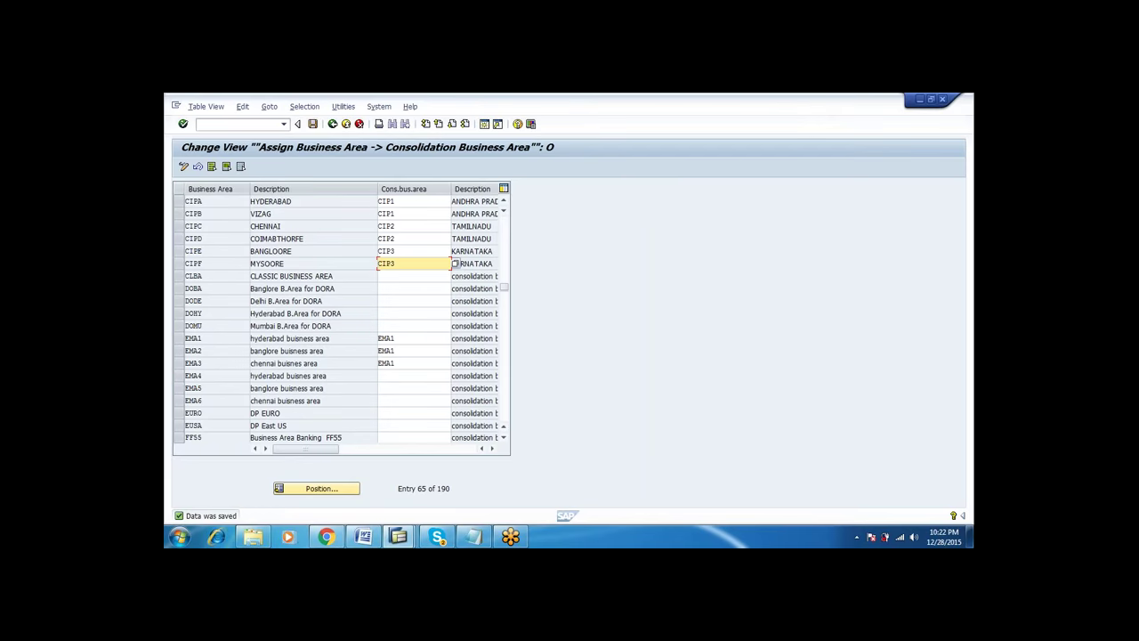
{"action": "left_click", "coordinate": [333, 125]}
{"action": "left_click", "coordinate": [333, 125]}
{"action": "left_click", "coordinate": [333, 125]}
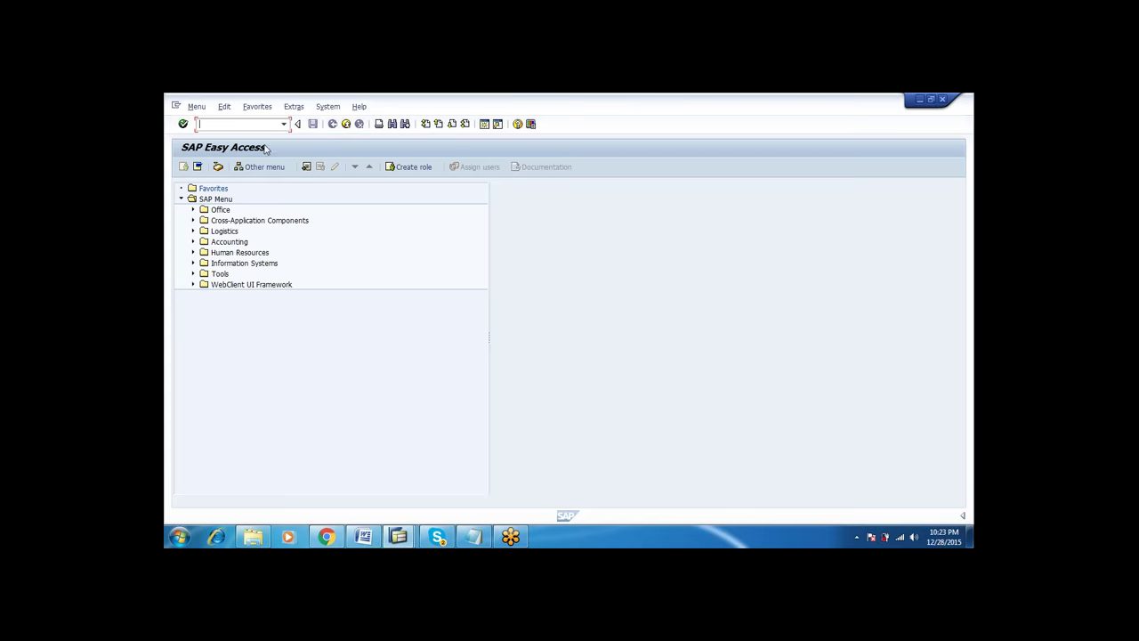
- Run transaction SPRO and open the SAP Reference IMG
{"action": "left_click", "coordinate": [284, 126]}
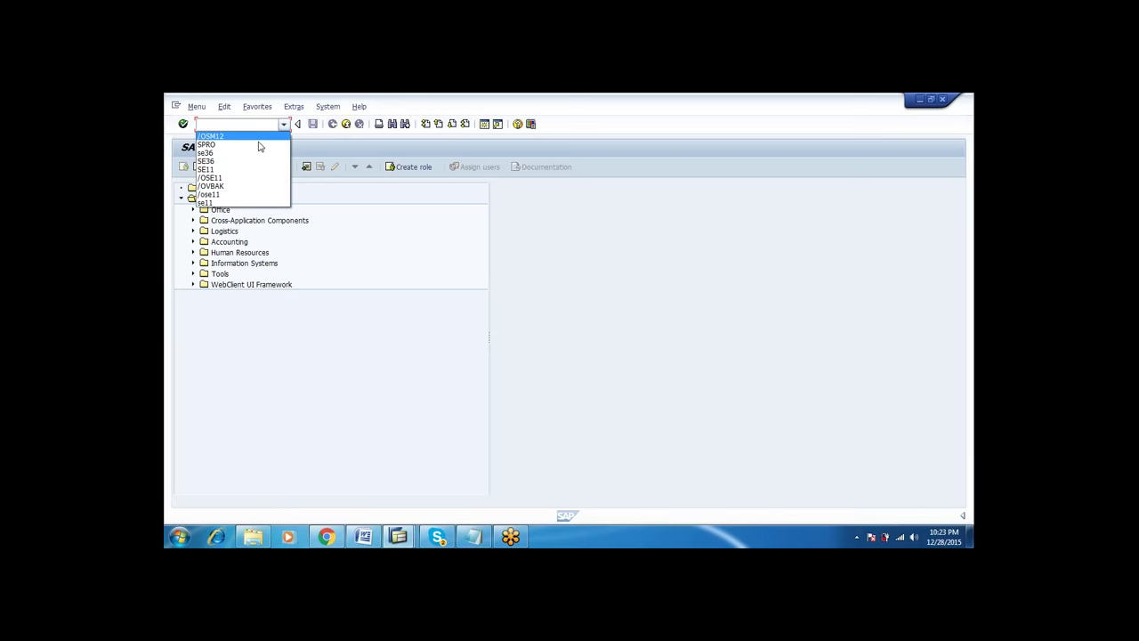
{"action": "left_click", "coordinate": [257, 146]}
{"action": "left_click", "coordinate": [184, 123]}
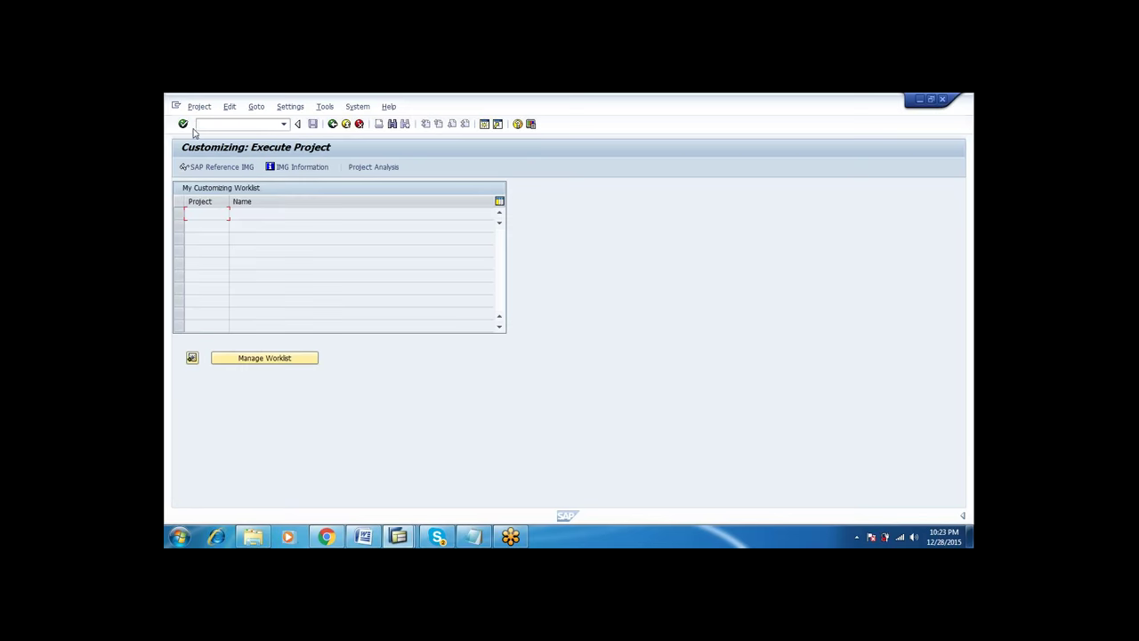
{"action": "left_click", "coordinate": [184, 166]}
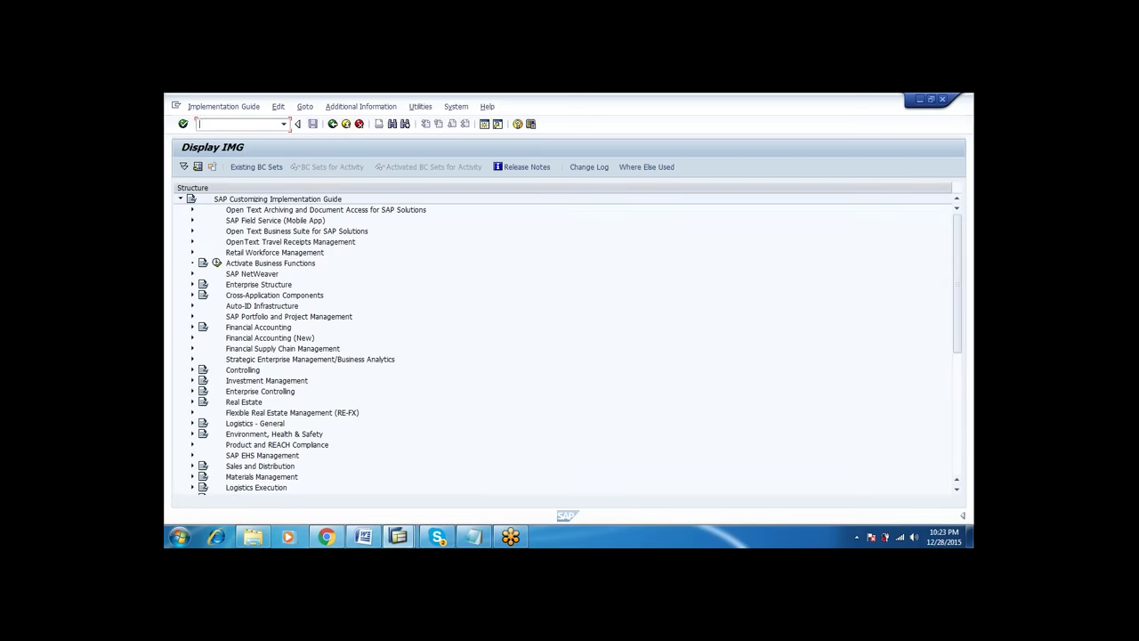
- Open Maintain Fiscal Year Variant (Maintain Shortened Fisc. Year) under Financial Accounting Global Settings, Fiscal Year
{"action": "left_click", "coordinate": [192, 328]}
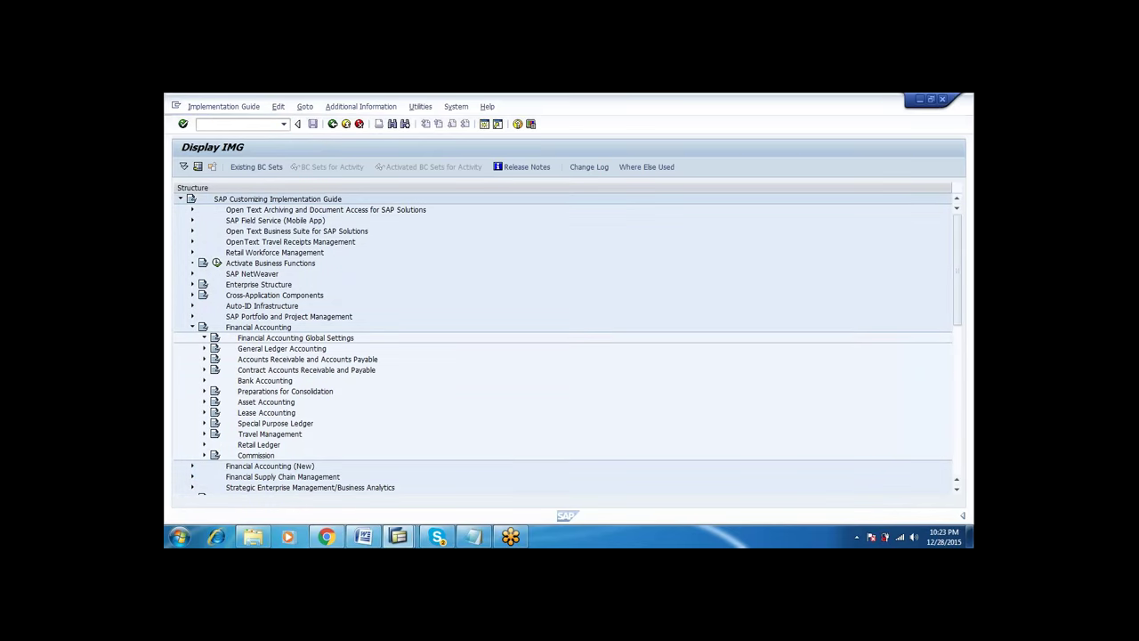
{"action": "left_click", "coordinate": [203, 339]}
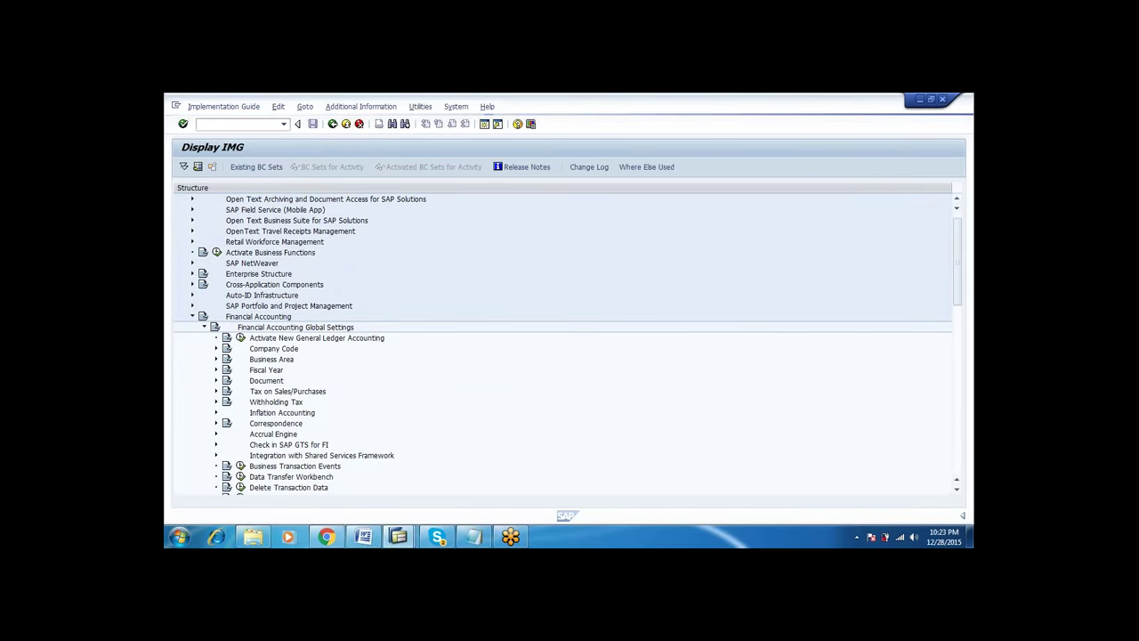
{"action": "left_click", "coordinate": [215, 370]}
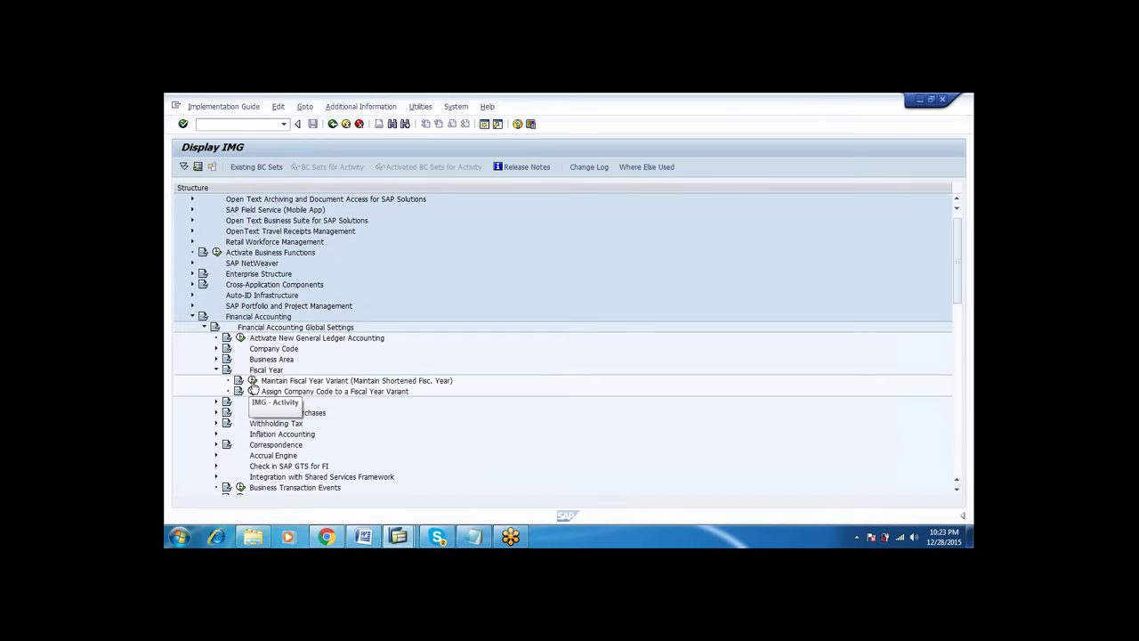
{"action": "left_click", "coordinate": [253, 381]}
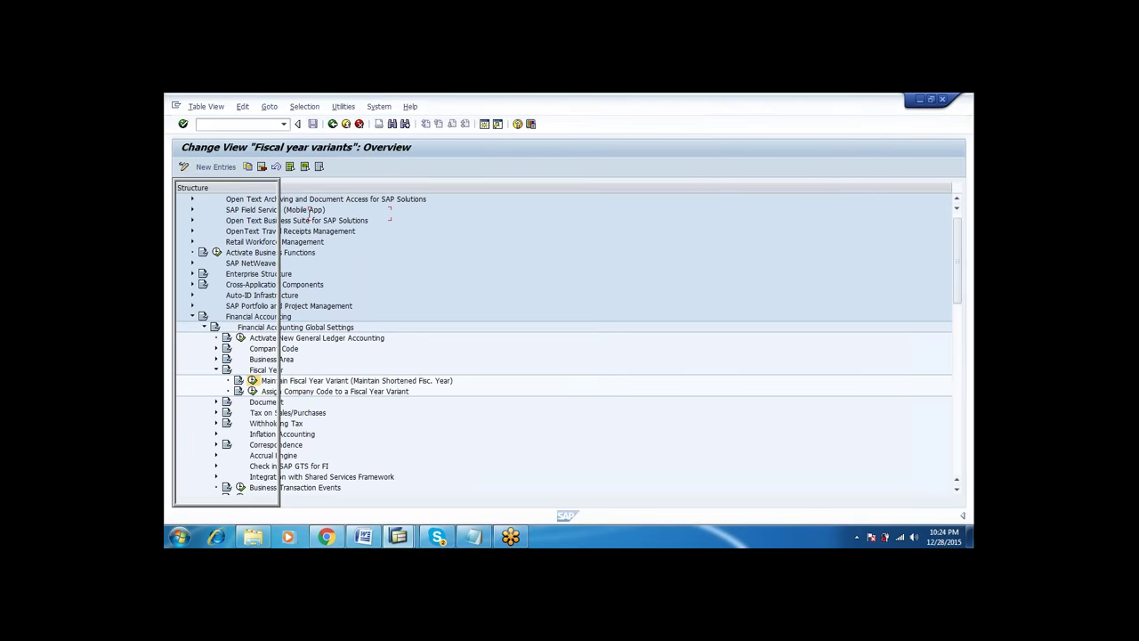
- Create a new fiscal year variant entry CP with the description APR-MAR,INDIAN FINANCI
{"action": "left_click", "coordinate": [216, 168]}
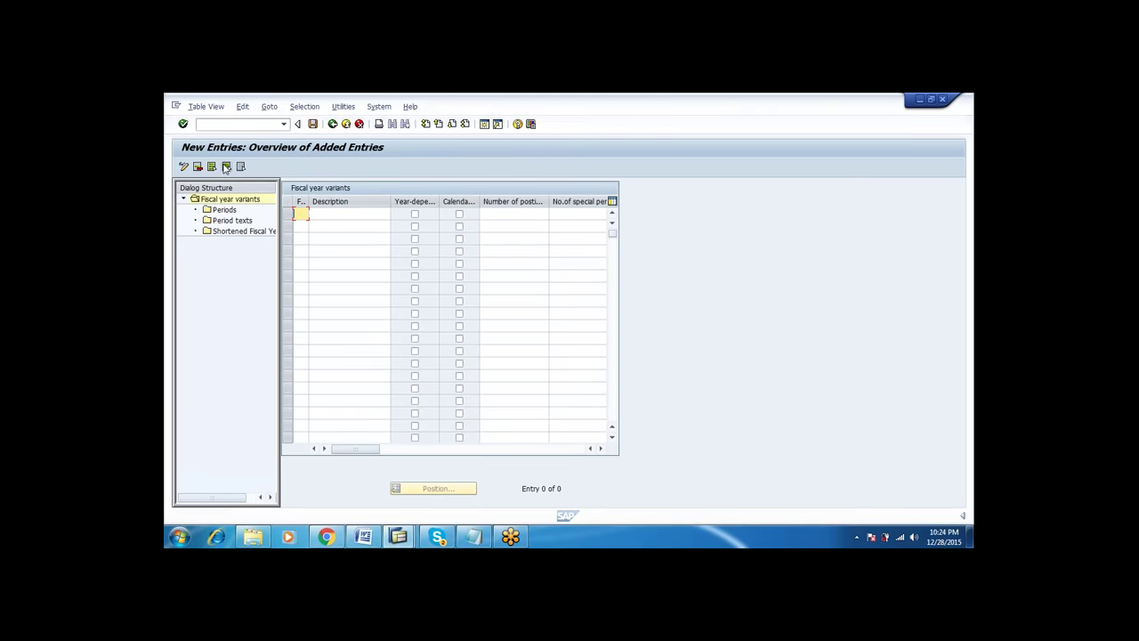
{"action": "type", "text": "CP"}
{"action": "key", "text": "Tab"}
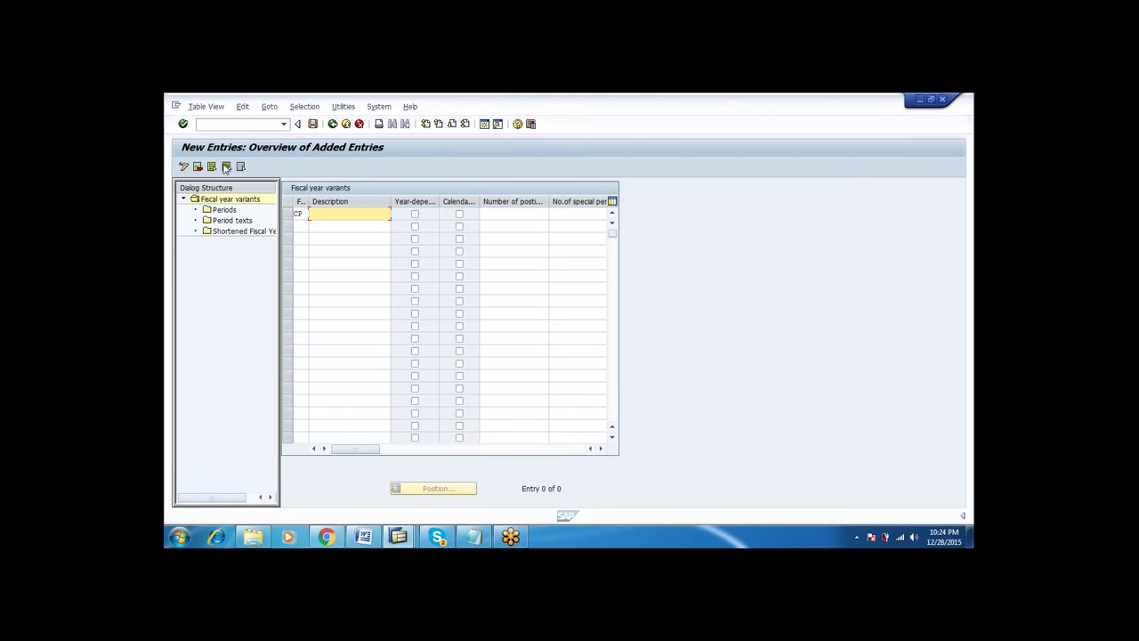
{"action": "type", "text": "APR-MAR,INDIAN FINA"}
{"action": "key", "text": "Tab"}
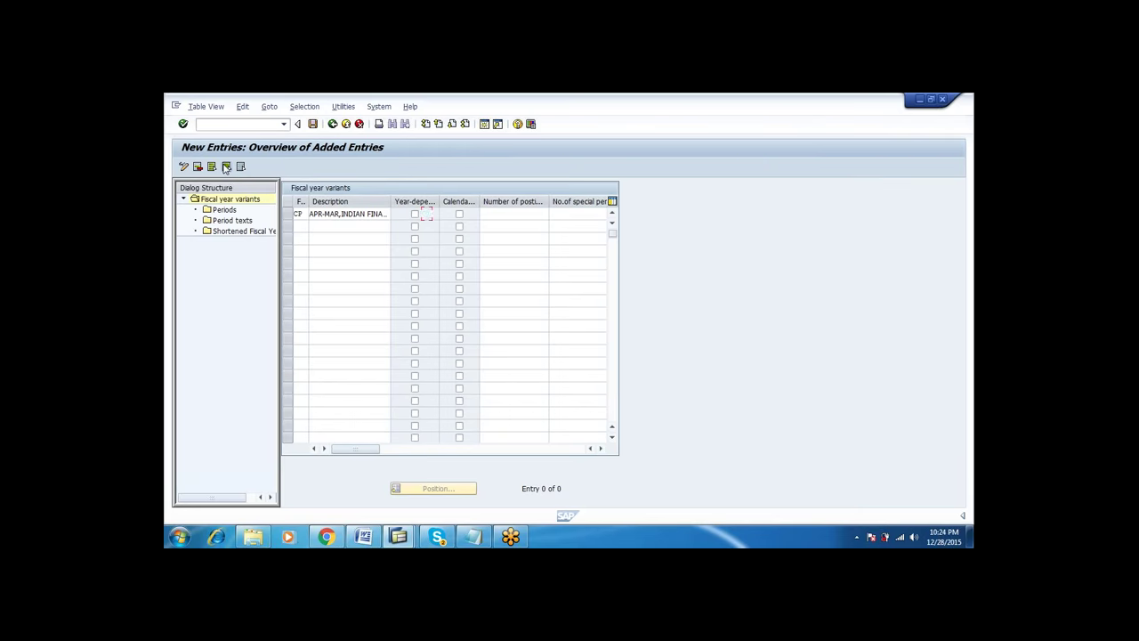
- Set variant CP to 12 posting periods and 4 special periods, and save it under the CIPLA PAHRMAS customizing request
{"action": "key", "text": "Tab"}
{"action": "key", "text": "Tab"}
{"action": "type", "text": "12"}
{"action": "key", "text": "Tab"}
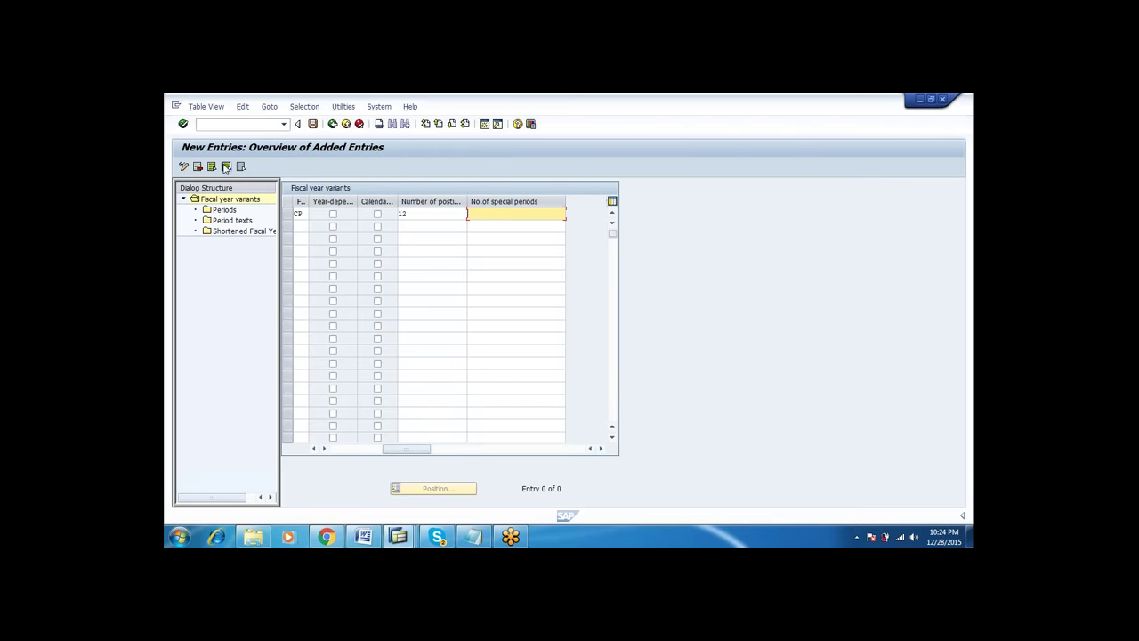
{"action": "type", "text": "4"}
{"action": "left_click", "coordinate": [312, 124]}
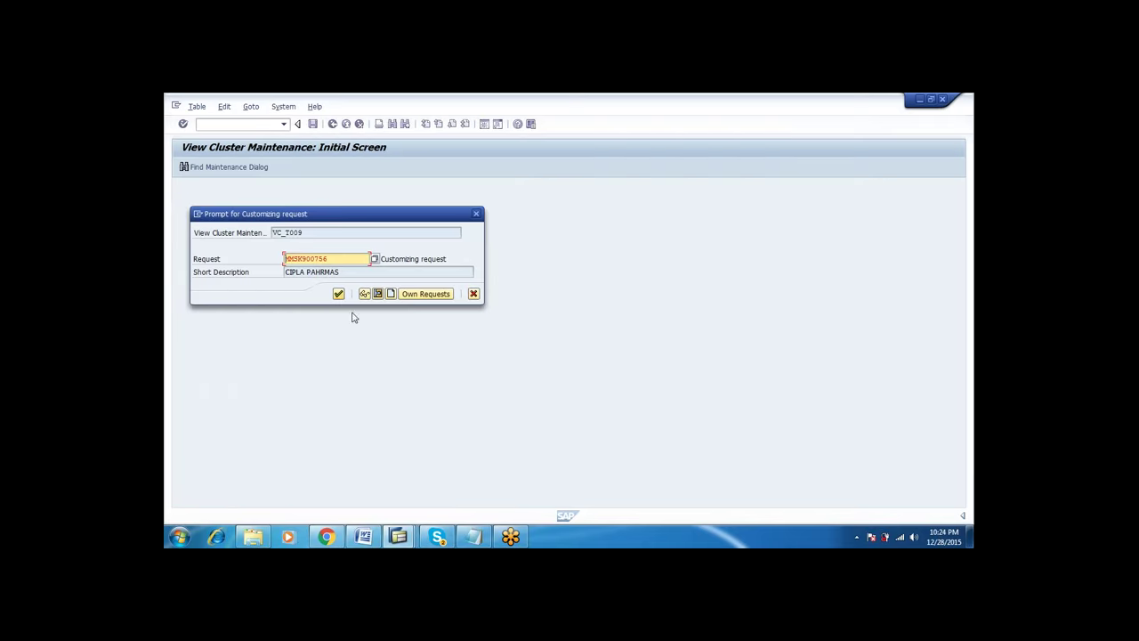
{"action": "left_click", "coordinate": [339, 294]}
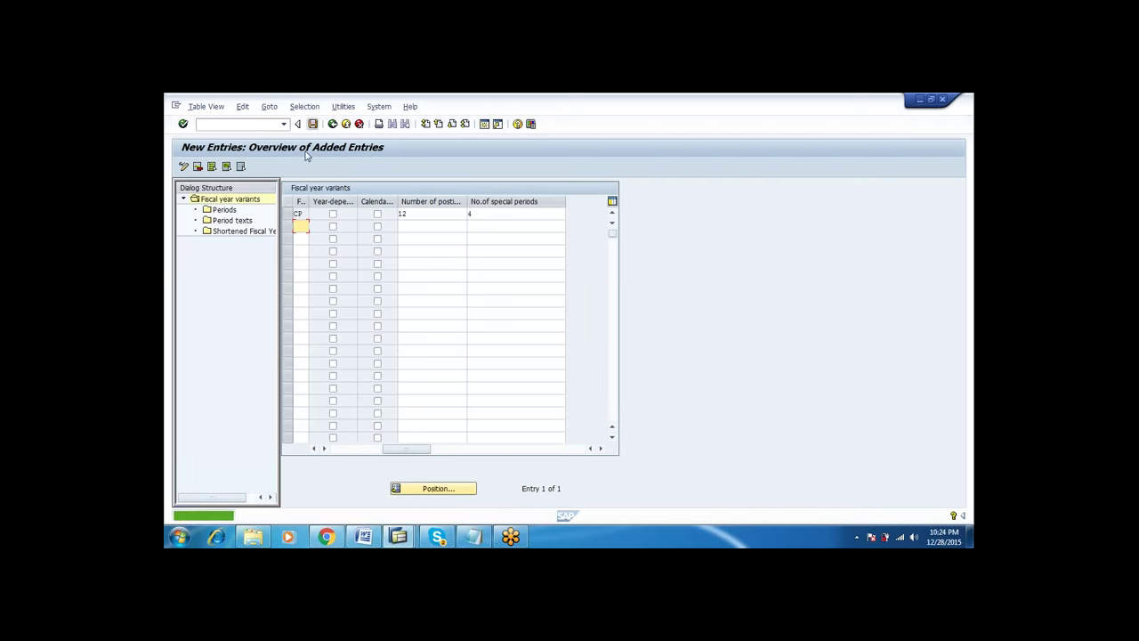
- Start new period entries for variant CP and add month 4, day 30, period 1, year shift 0
{"action": "left_click", "coordinate": [285, 213]}
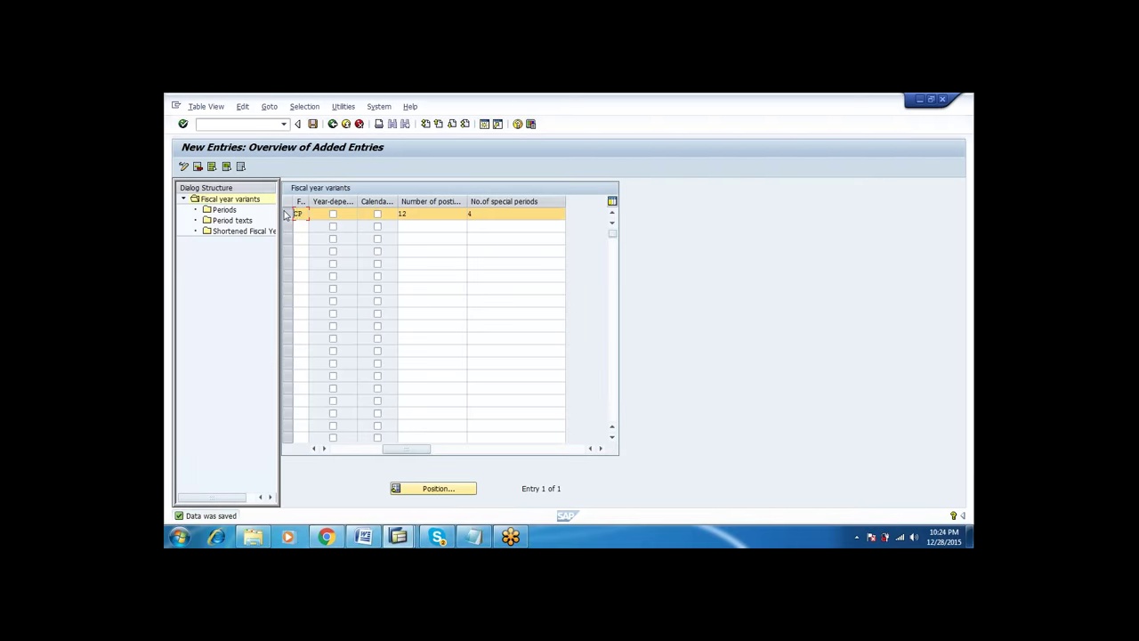
{"action": "left_click", "coordinate": [222, 210]}
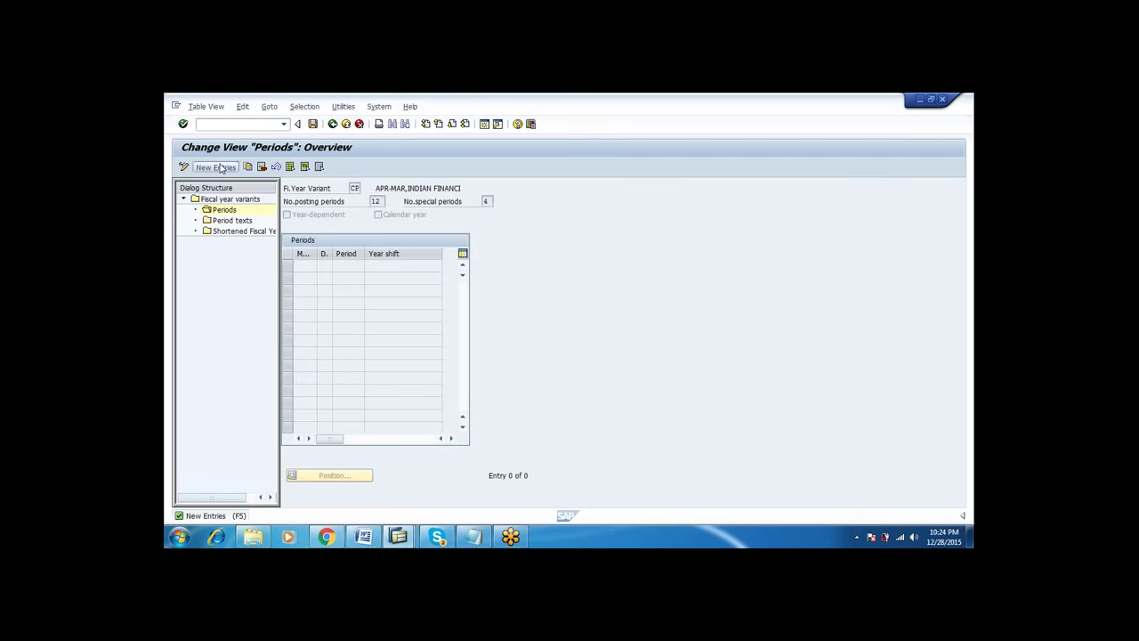
{"action": "left_click", "coordinate": [216, 167]}
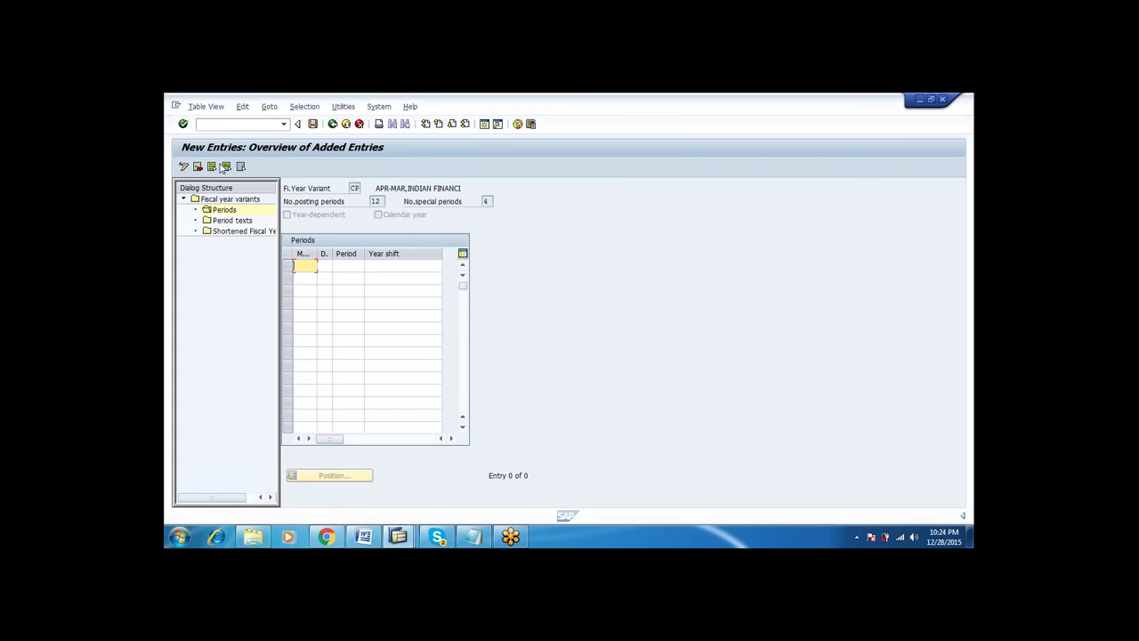
{"action": "type", "text": "4"}
{"action": "key", "text": "Tab"}
{"action": "type", "text": "30"}
{"action": "key", "text": "Tab"}
{"action": "type", "text": "1"}
{"action": "key", "text": "Tab"}
{"action": "type", "text": "0"}
{"action": "key", "text": "Tab"}
- Add the period entry for month 5 with day 31, period 2 and year shift 0
{"action": "type", "text": "5"}
{"action": "key", "text": "Tab"}
{"action": "type", "text": "31"}
{"action": "key", "text": "Tab"}
{"action": "type", "text": "2"}
{"action": "key", "text": "Tab"}
{"action": "type", "text": "0"}
{"action": "key", "text": "Tab"}
- Add the period entry for month 6 with day 30, period 3 and year shift 0
{"action": "type", "text": "6"}
{"action": "key", "text": "Tab"}
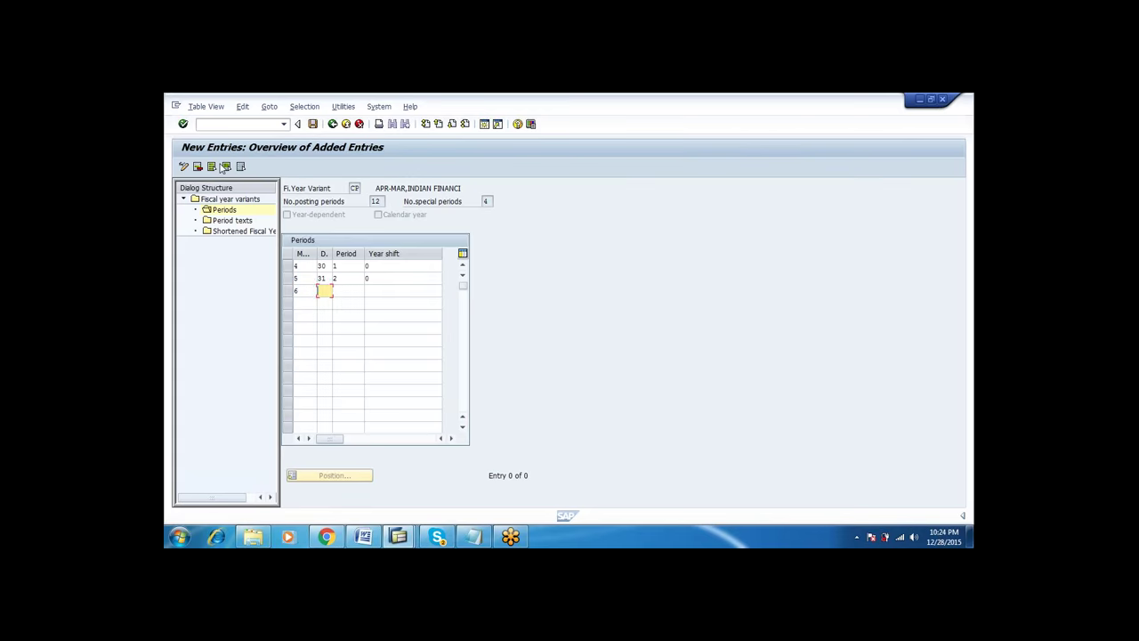
{"action": "type", "text": "30"}
{"action": "key", "text": "Tab"}
{"action": "type", "text": "30"}
{"action": "key", "text": "Tab"}
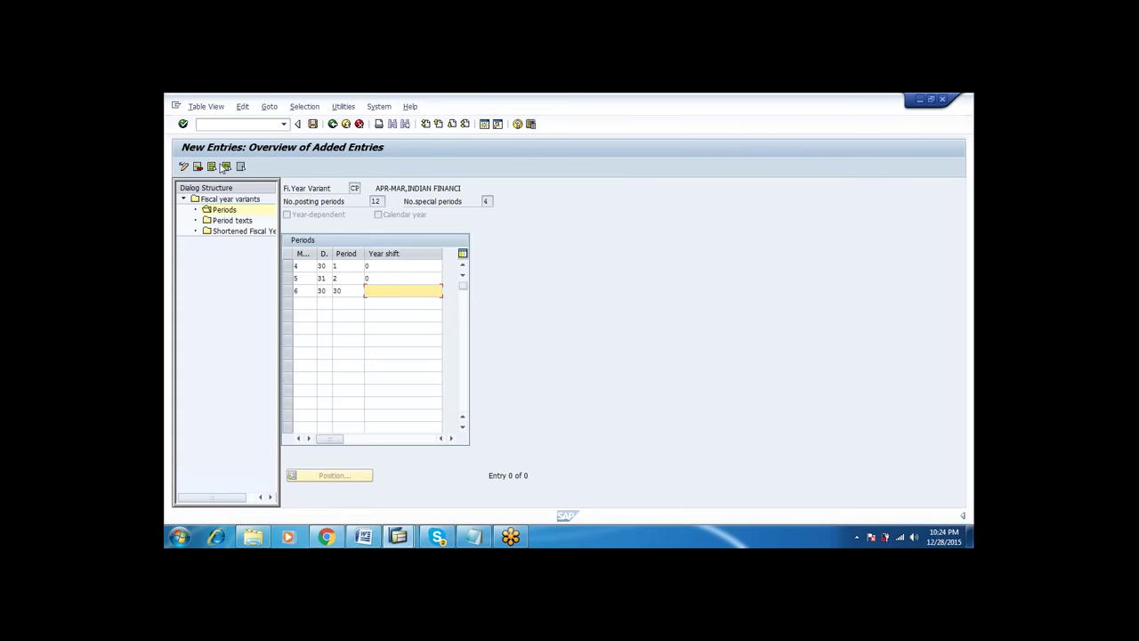
{"action": "key", "text": "shift+Tab"}
{"action": "key", "text": "Tab"}
{"action": "key", "text": "shift+Tab"}
{"action": "key", "text": "BackSpace"}
{"action": "key", "text": "Tab"}
{"action": "type", "text": "0"}
{"action": "key", "text": "Tab"}
- Add the period entry for month 7 with day 31, period 4 and year shift 0
{"action": "type", "text": "7"}
{"action": "key", "text": "Tab"}
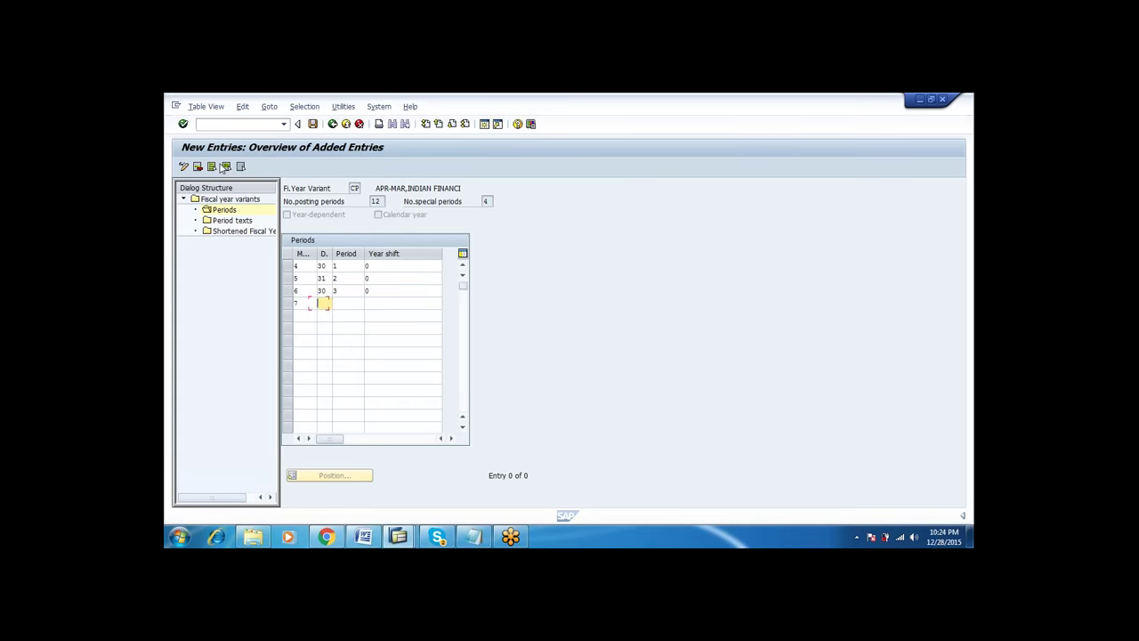
{"action": "type", "text": "31"}
{"action": "key", "text": "Tab"}
{"action": "type", "text": "4"}
{"action": "key", "text": "Tab"}
{"action": "type", "text": "0"}
{"action": "key", "text": "Tab"}
- Add the period entry for month 8 with day 31, period 5 and year shift 0
{"action": "type", "text": "8"}
{"action": "key", "text": "Tab"}
{"action": "type", "text": "31"}
{"action": "key", "text": "Tab"}
{"action": "type", "text": "5"}
{"action": "key", "text": "Tab"}
{"action": "type", "text": "0"}
{"action": "key", "text": "Tab"}
- Add the period entry for month 9 with day 30, period 6 and year shift 0
{"action": "type", "text": "9"}
{"action": "key", "text": "Tab"}
{"action": "type", "text": "30"}
{"action": "key", "text": "Tab"}
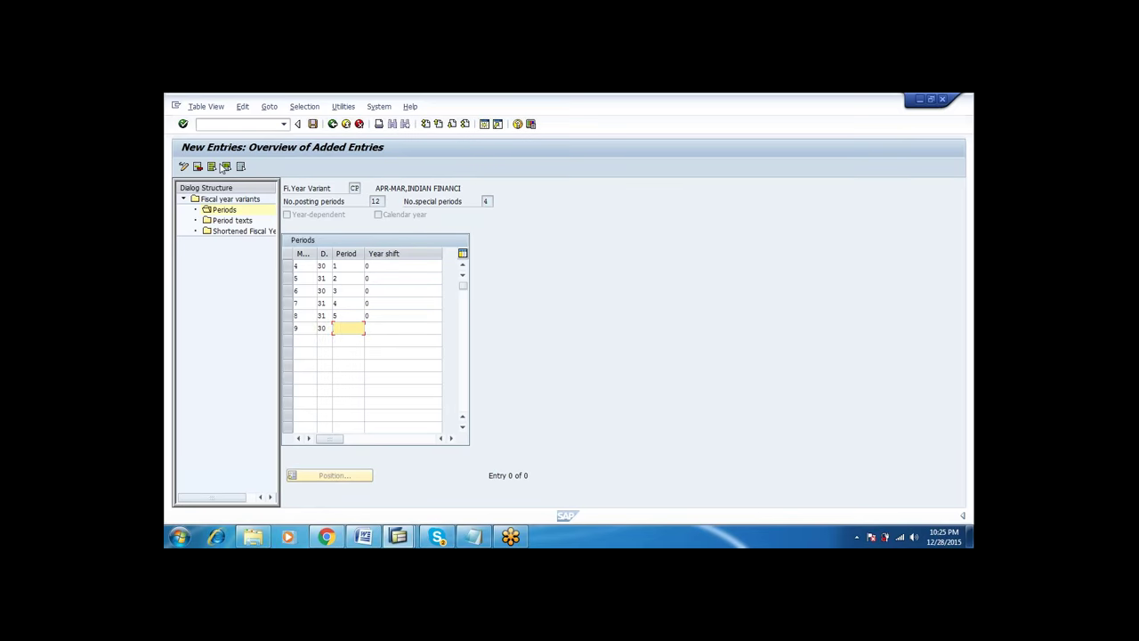
{"action": "type", "text": "6"}
{"action": "key", "text": "Tab"}
{"action": "type", "text": "0"}
{"action": "key", "text": "Tab"}
- Add the period entry for month 10 with day 31, period 7 and year shift 0
{"action": "type", "text": "1"}
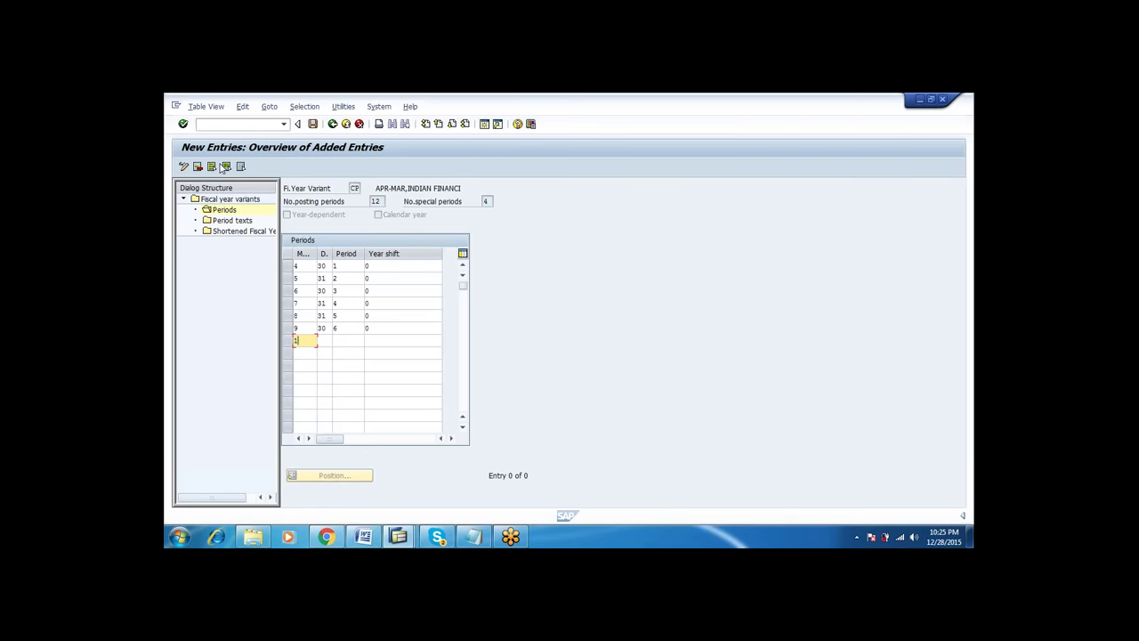
{"action": "type", "text": "0"}
{"action": "key", "text": "Tab"}
{"action": "type", "text": "31"}
{"action": "key", "text": "Tab"}
{"action": "type", "text": "7"}
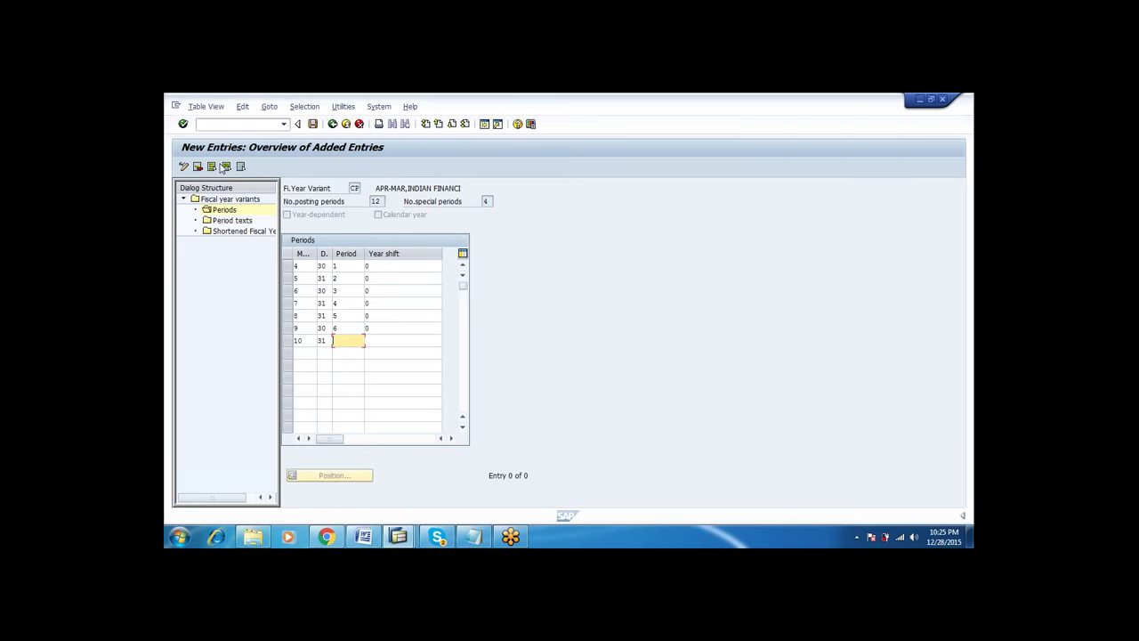
{"action": "key", "text": "Tab"}
{"action": "type", "text": "0"}
{"action": "key", "text": "Tab"}
- Add the period entry for month 11 with day 30, period 8 and year shift 0
{"action": "type", "text": "11"}
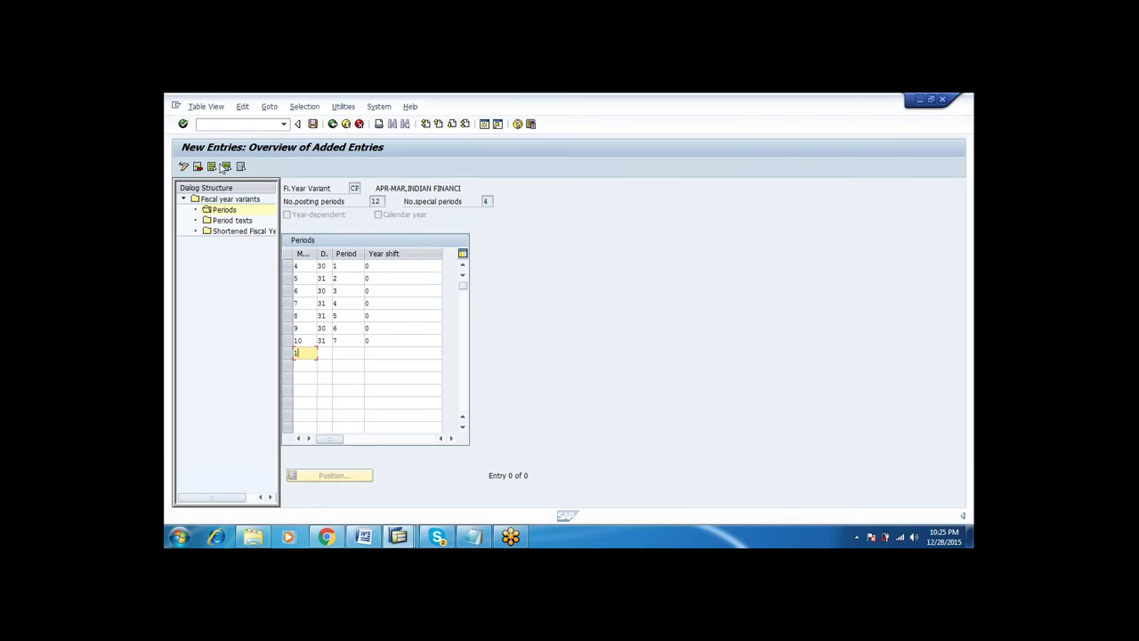
{"action": "key", "text": "Tab"}
{"action": "type", "text": "30"}
{"action": "key", "text": "Tab"}
{"action": "type", "text": "8"}
{"action": "key", "text": "Tab"}
{"action": "type", "text": "0"}
{"action": "key", "text": "Tab"}
- Add the period entry for month 12 with day 31, period 9 and year shift 0
{"action": "type", "text": "12"}
{"action": "key", "text": "Tab"}
{"action": "type", "text": "31"}
{"action": "key", "text": "Tab"}
{"action": "type", "text": "9"}
{"action": "key", "text": "Tab"}
{"action": "type", "text": "0"}
{"action": "key", "text": "Tab"}
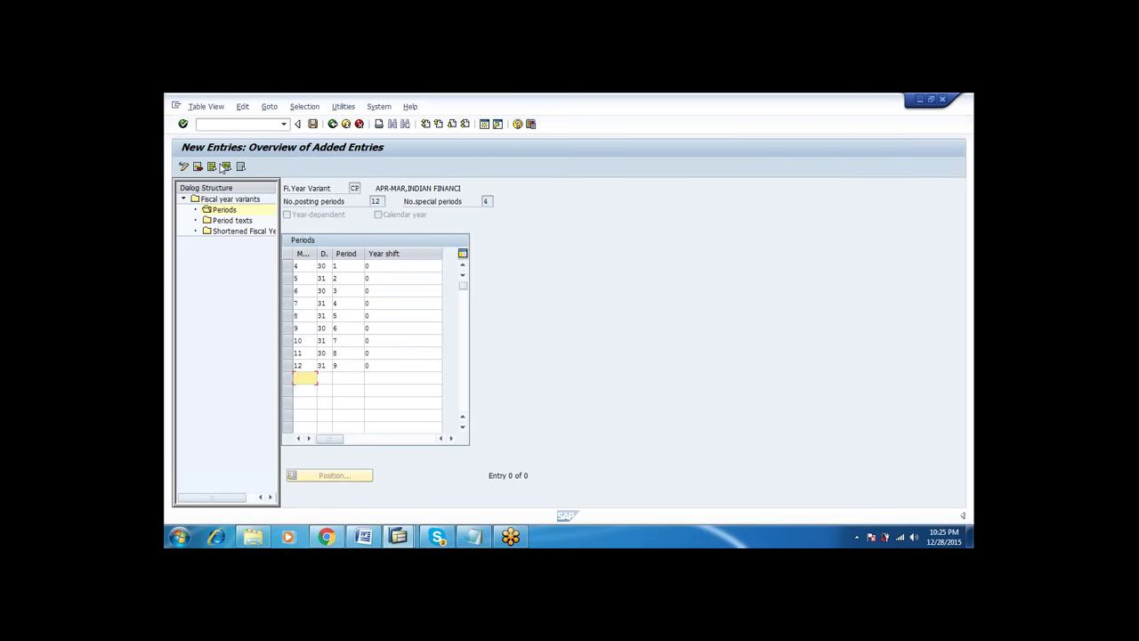
- Add the period entry for month 1 with day 31, period 10 and year shift -1
{"action": "type", "text": "1"}
{"action": "key", "text": "Tab"}
{"action": "type", "text": "31"}
{"action": "key", "text": "Tab"}
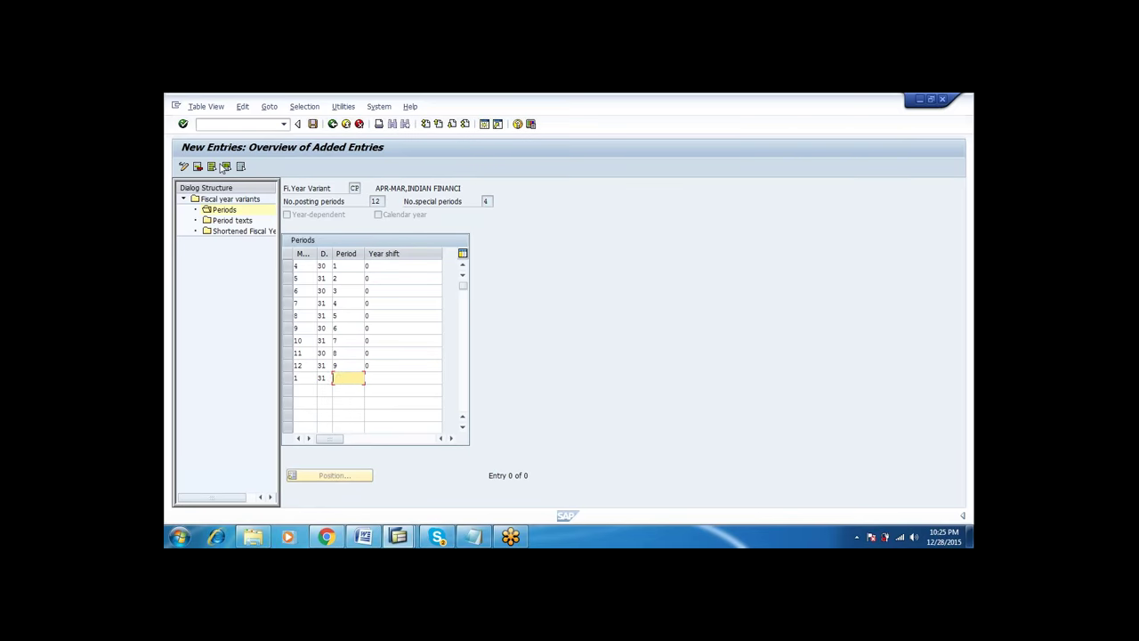
{"action": "type", "text": "101"}
{"action": "key", "text": "BackSpace"}
{"action": "key", "text": "Tab"}
{"action": "type", "text": "-1"}
{"action": "key", "text": "Tab"}
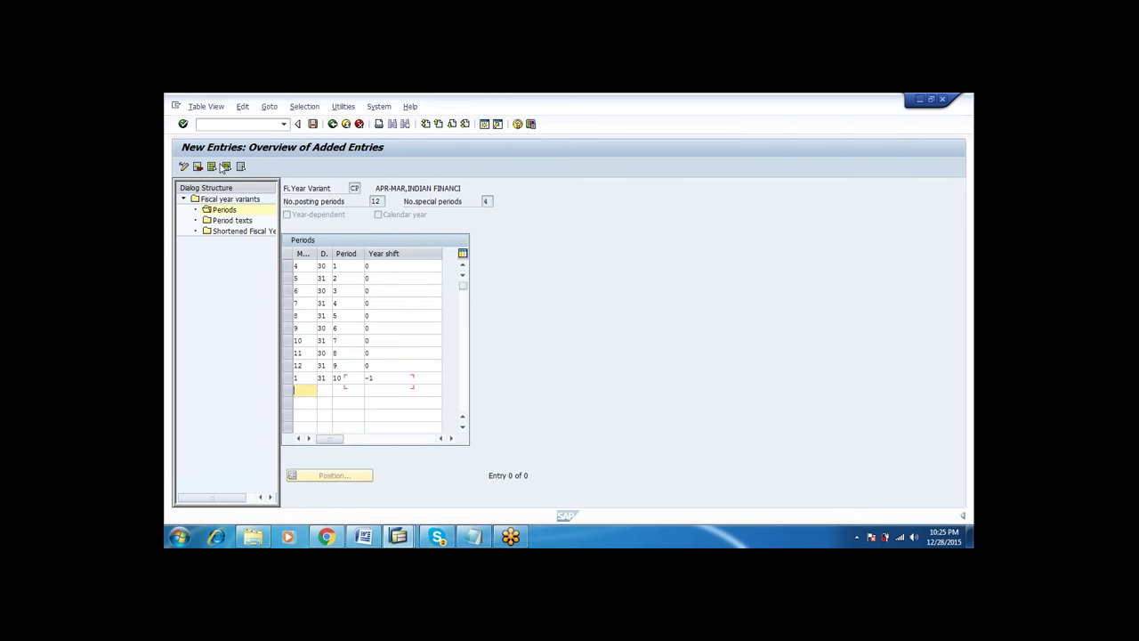
- Add the period entry for month 2 with day 28, period 11 and year shift -1
{"action": "type", "text": "2"}
{"action": "key", "text": "Tab"}
{"action": "type", "text": "28"}
{"action": "key", "text": "Tab"}
{"action": "type", "text": "11"}
{"action": "key", "text": "Tab"}
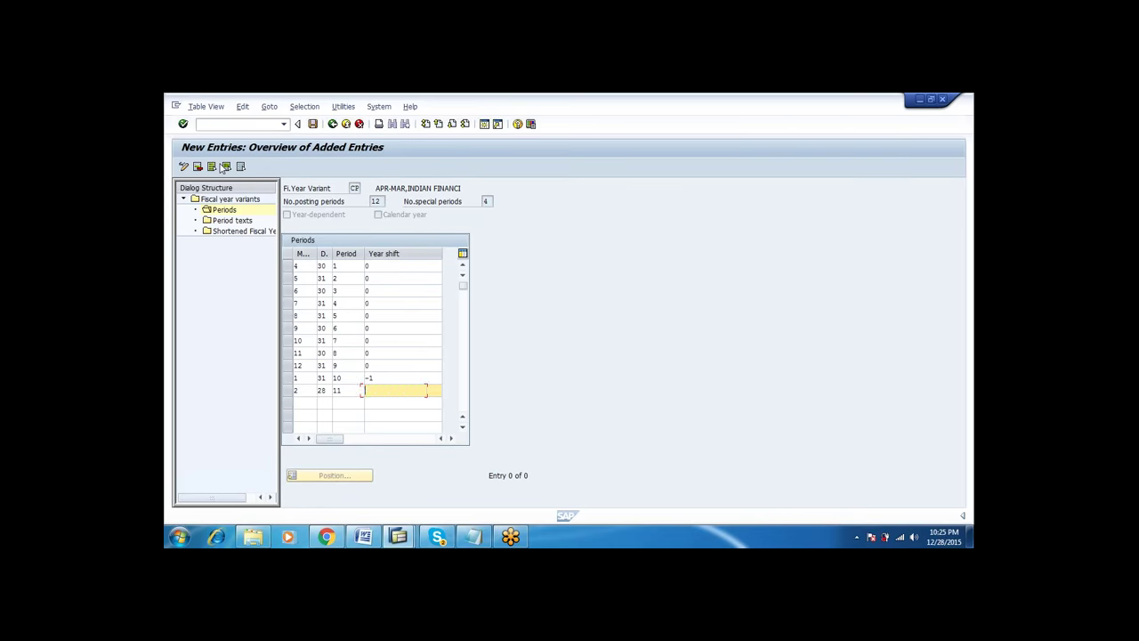
{"action": "type", "text": "-1"}
{"action": "key", "text": "Tab"}
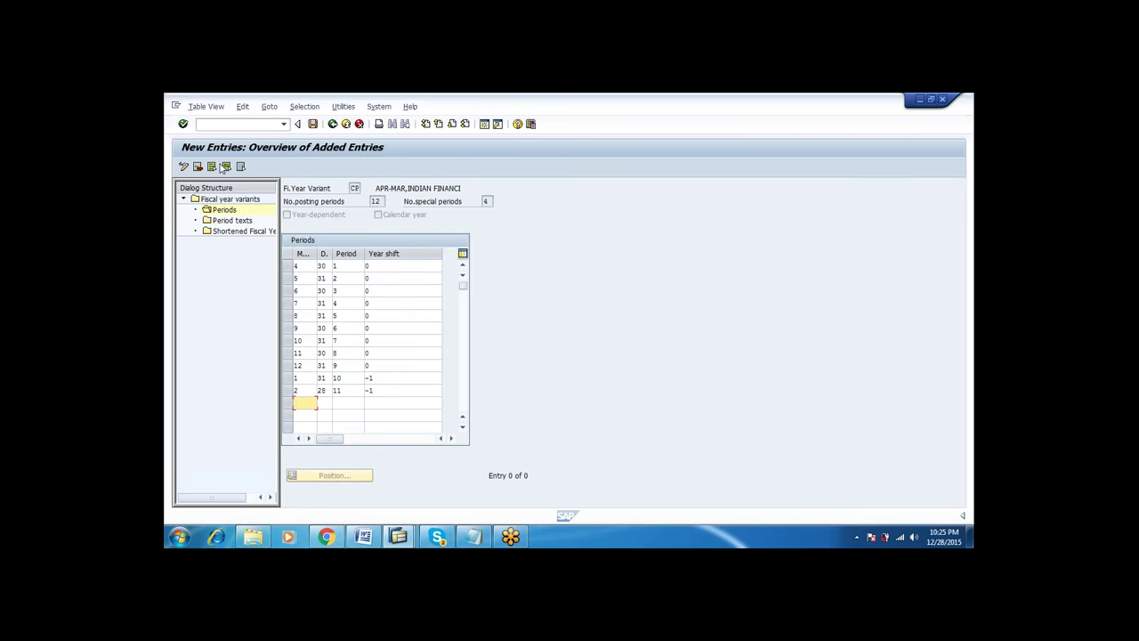
- Add the period entry for month 3 with day 31, period 12 and year shift -1, and save the periods
{"action": "type", "text": "3"}
{"action": "key", "text": "Tab"}
{"action": "type", "text": "31"}
{"action": "key", "text": "Tab"}
{"action": "type", "text": "12"}
{"action": "key", "text": "Tab"}
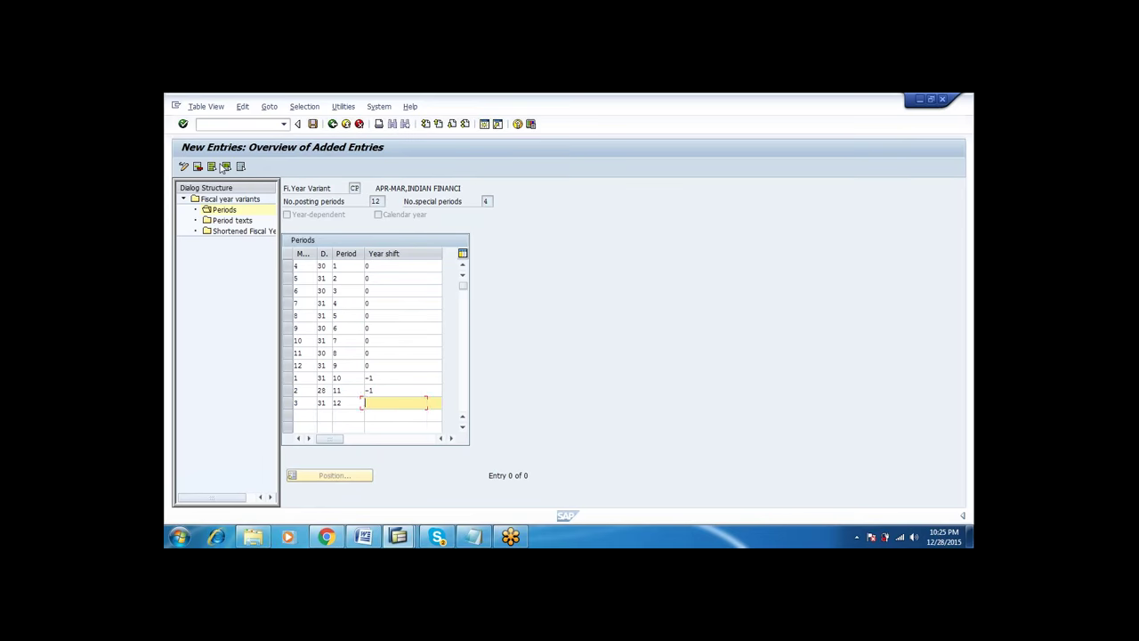
{"action": "type", "text": "-1"}
{"action": "left_click", "coordinate": [312, 124]}
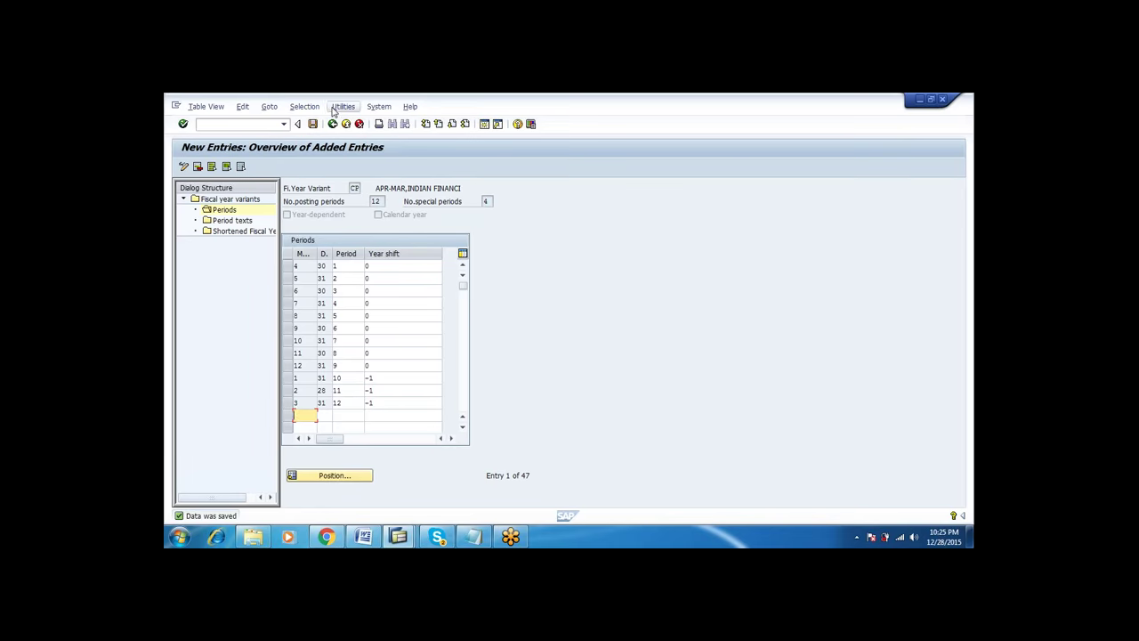
- Leave the periods overview, save the fiscal year variant and return to the Display IMG structure
{"action": "left_click", "coordinate": [329, 126]}
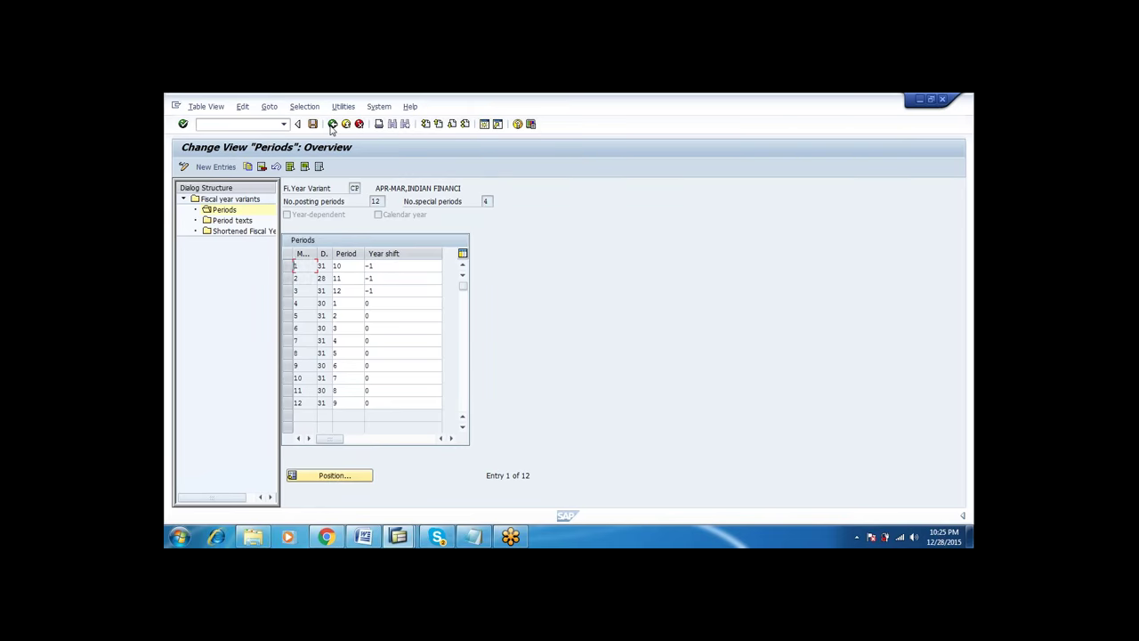
{"action": "left_click", "coordinate": [329, 126]}
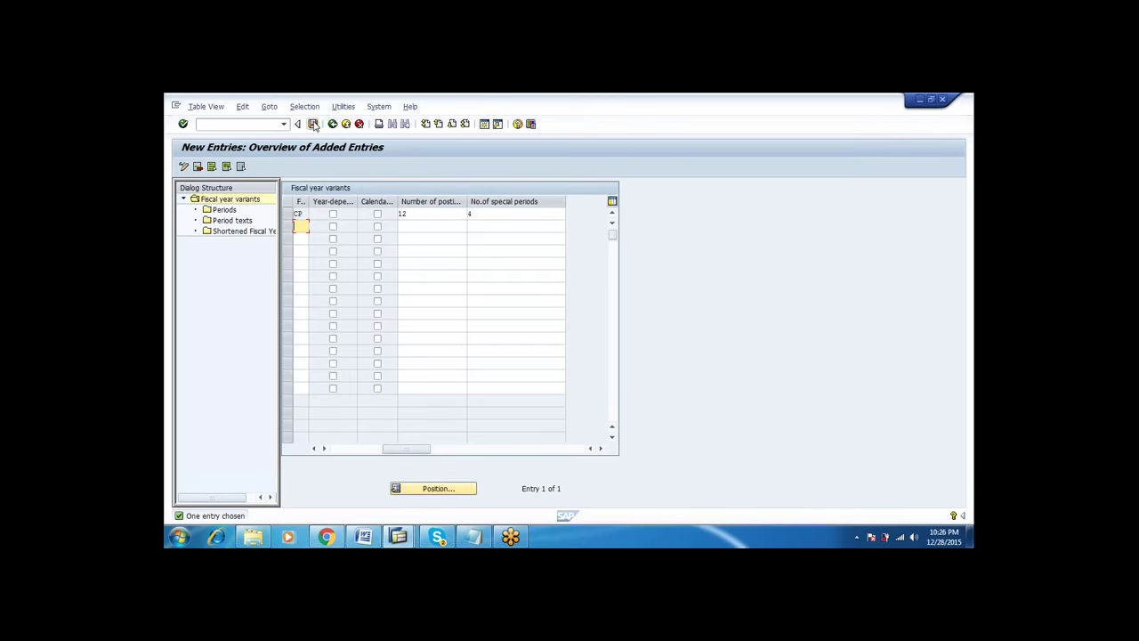
{"action": "left_click", "coordinate": [314, 124]}
{"action": "left_click", "coordinate": [332, 124]}
{"action": "left_click", "coordinate": [333, 125]}
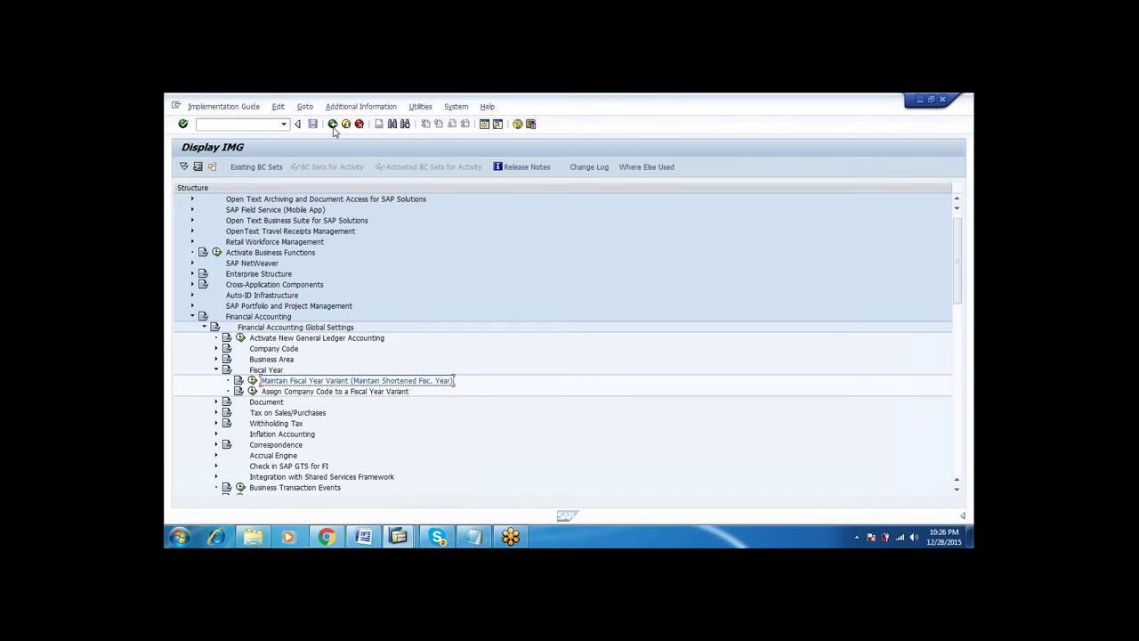
- Open Assign Company Code to a Fiscal Year Variant and position the list at company code CIP1
{"action": "left_click", "coordinate": [253, 391]}
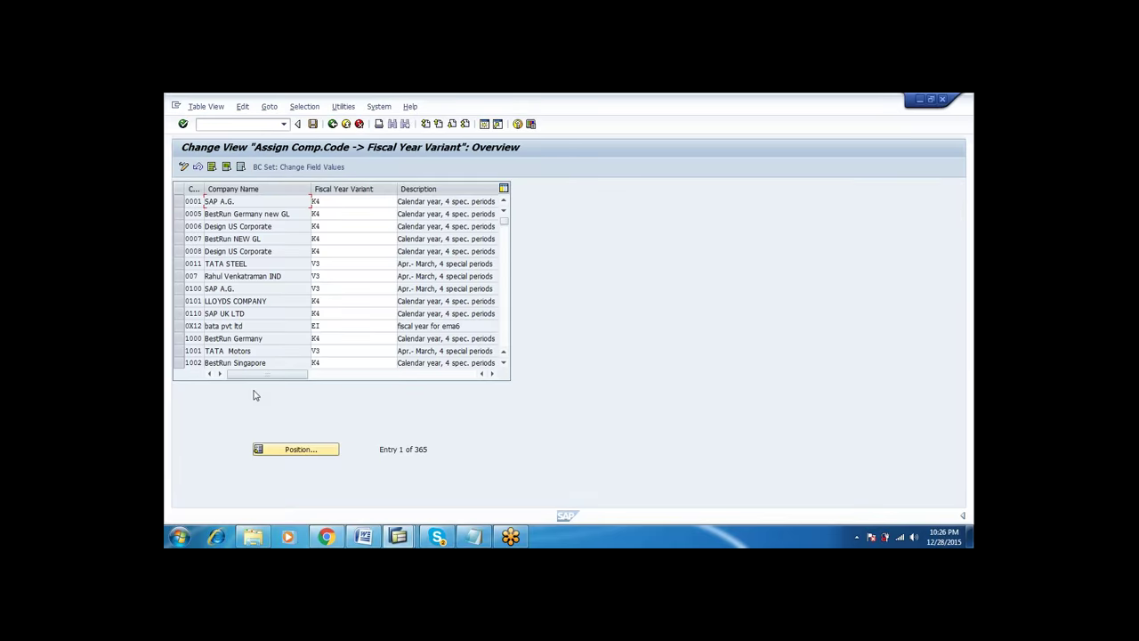
{"action": "left_click", "coordinate": [304, 454]}
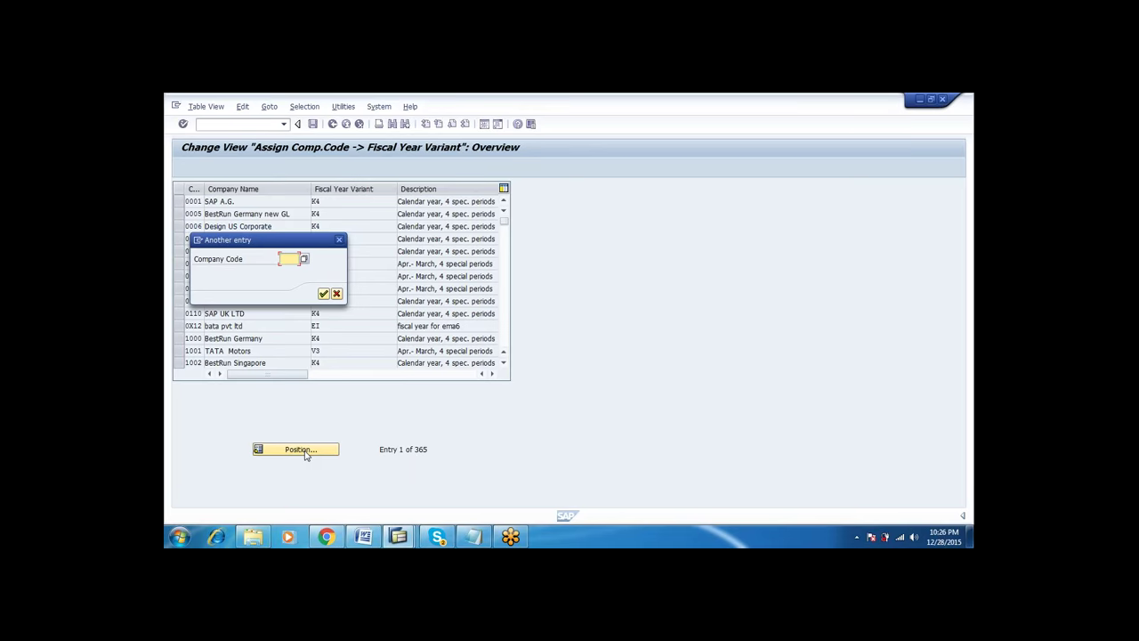
{"action": "type", "text": "C"}
{"action": "type", "text": "CIP"}
{"action": "type", "text": "C"}
{"action": "type", "text": "IP1"}
{"action": "key", "text": "Return"}
- Assign fiscal year variant CP to company code CIP1
{"action": "left_click", "coordinate": [334, 200]}
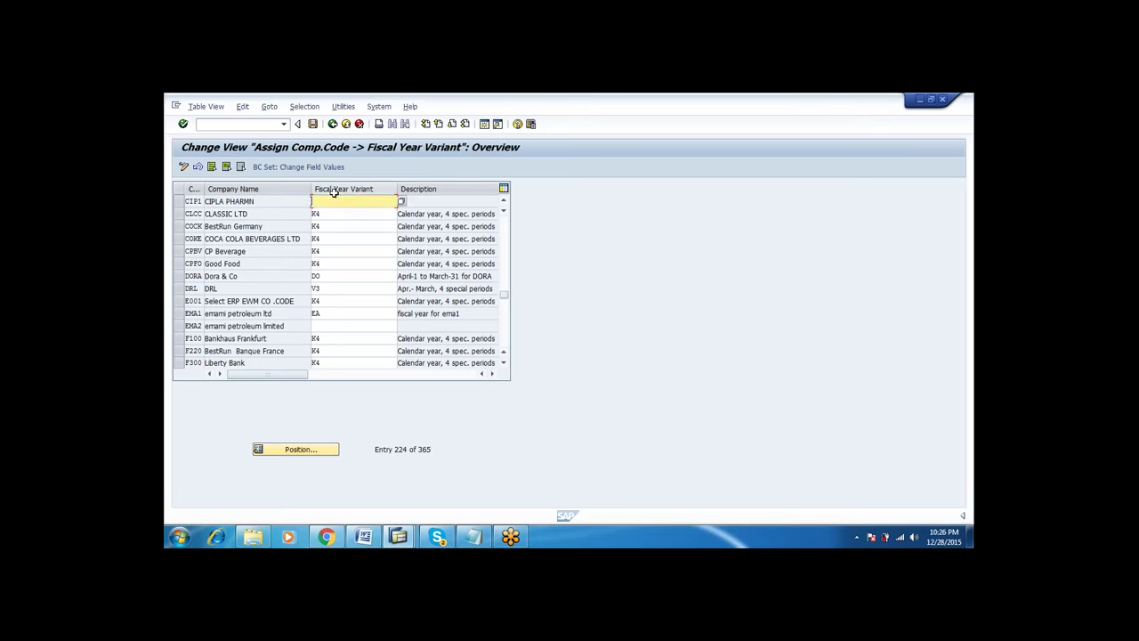
{"action": "type", "text": "CP"}
{"action": "key", "text": "Return"}
{"action": "key", "text": "Return"}
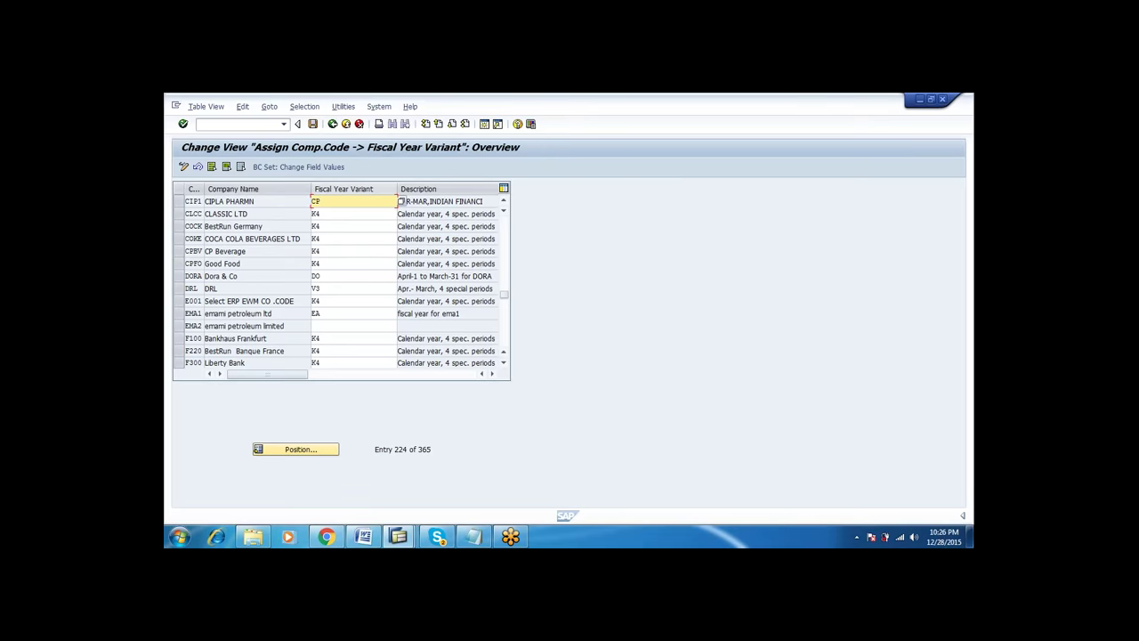
- Save the assignment under the CIPLA PAHRMAS customizing request and return to the IMG structure with the Fiscal Year node collapsed
{"action": "left_click", "coordinate": [313, 124]}
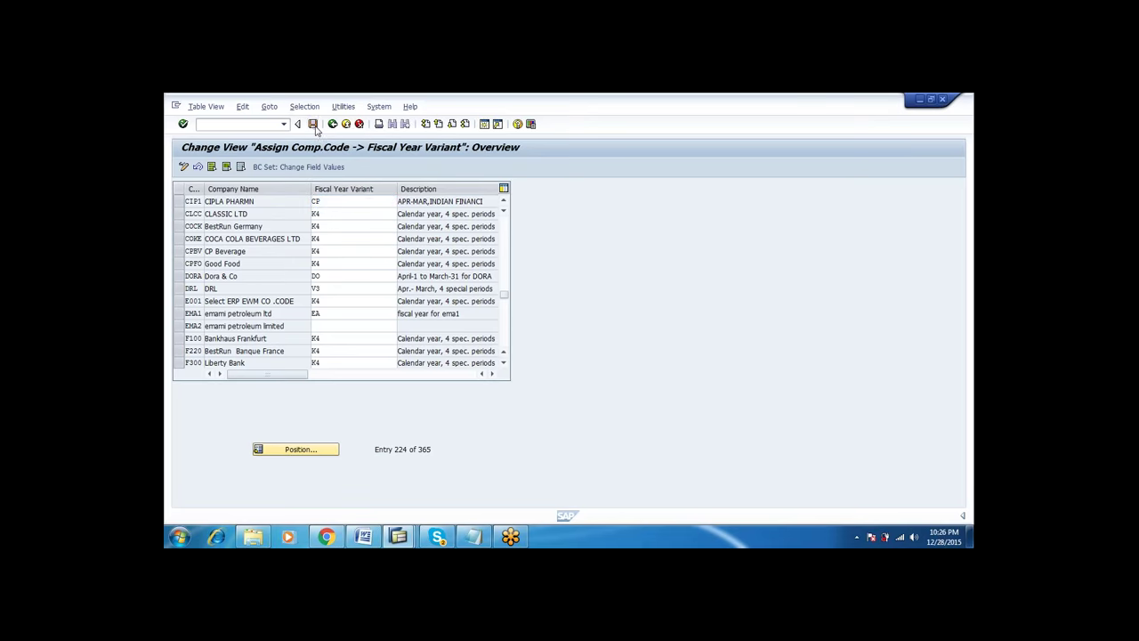
{"action": "left_click", "coordinate": [332, 124]}
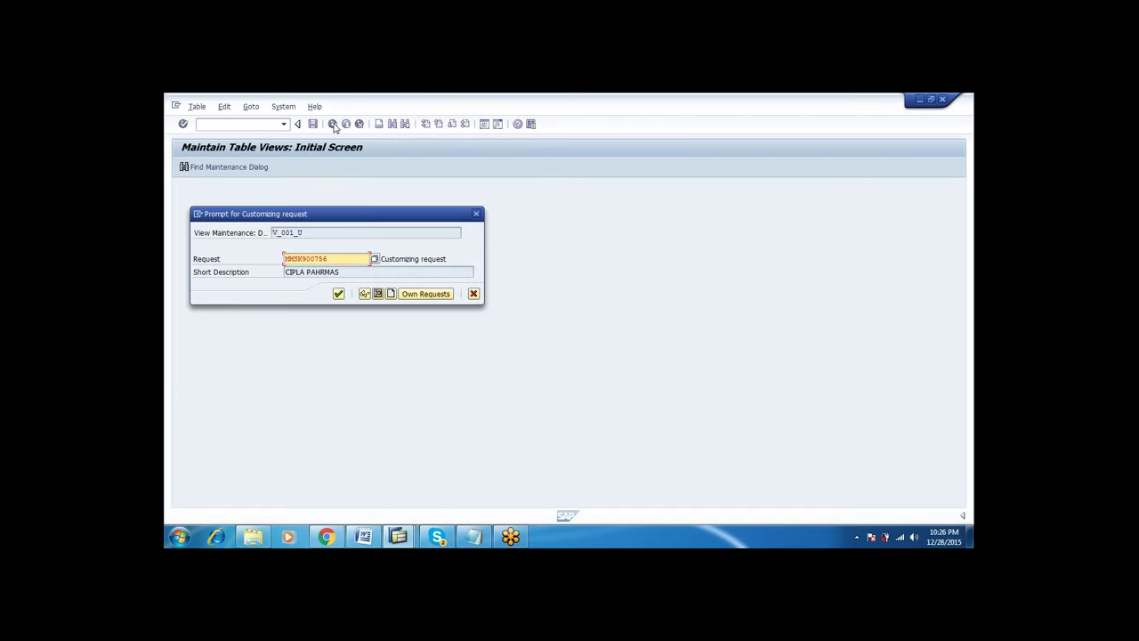
{"action": "key", "text": "Return"}
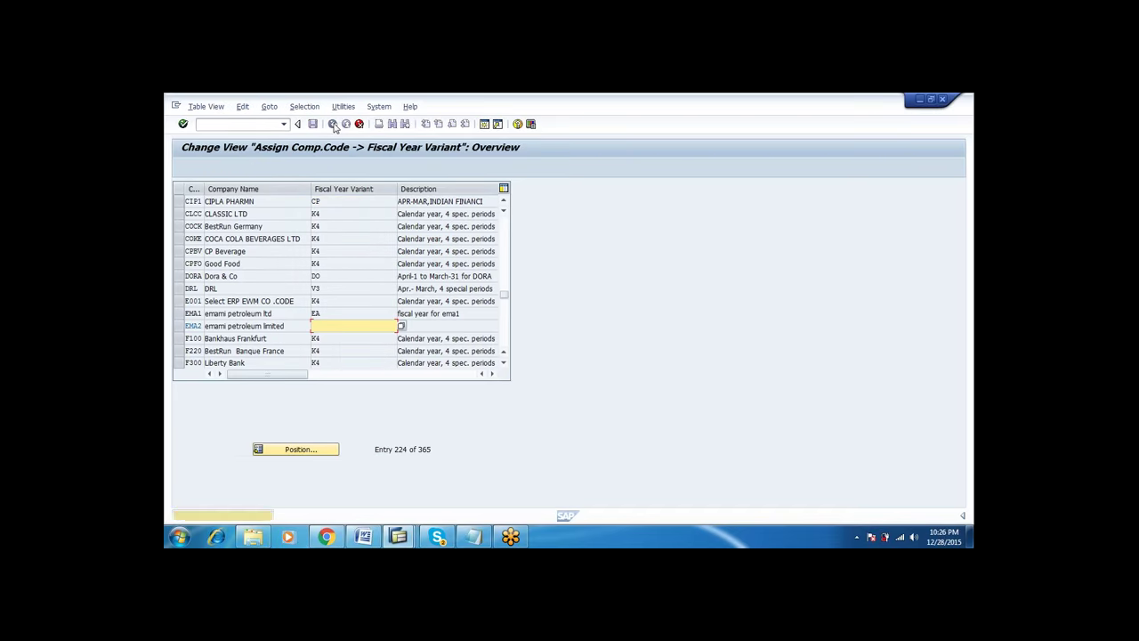
{"action": "left_click", "coordinate": [332, 123]}
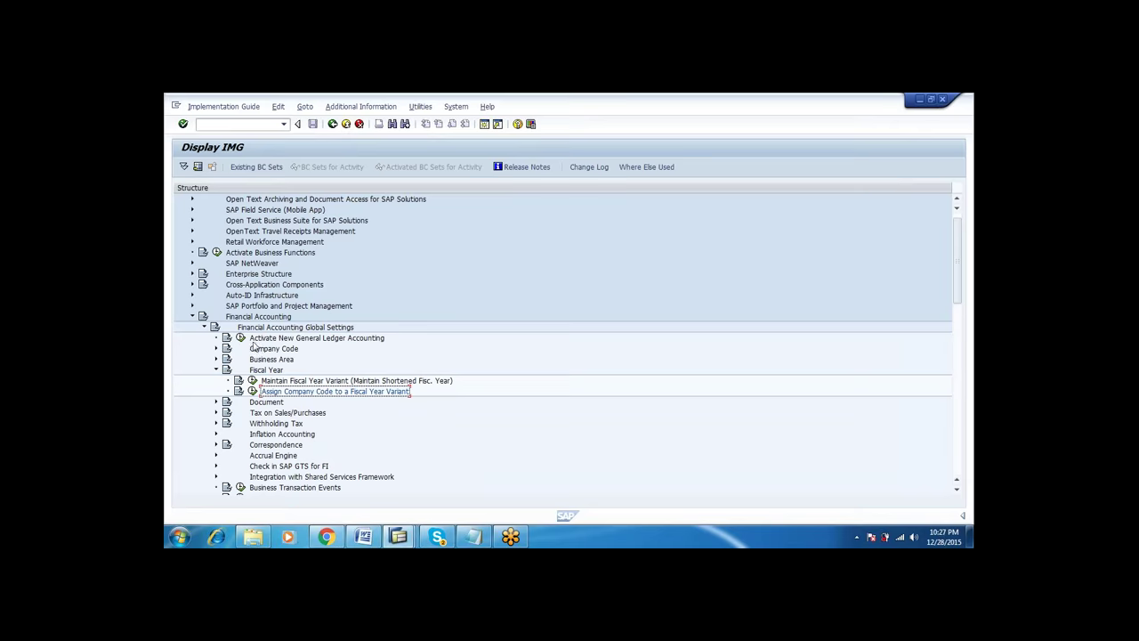
{"action": "left_click", "coordinate": [216, 369]}
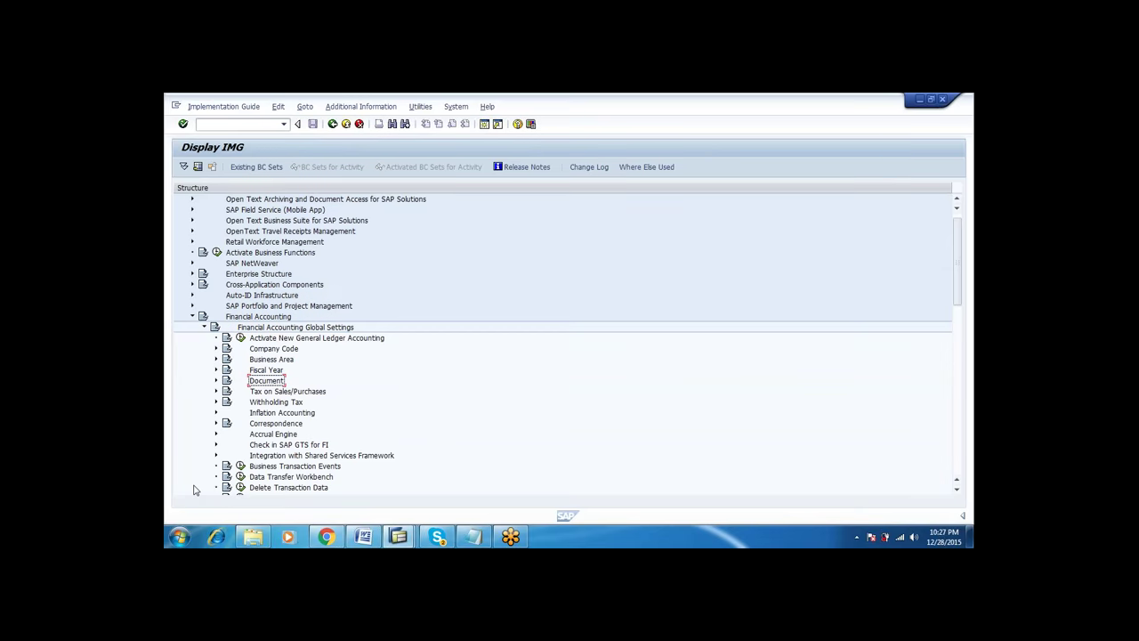
- Open Define Variants for Open Posting Periods under the Document node's Posting Periods
{"action": "key", "text": "Right"}
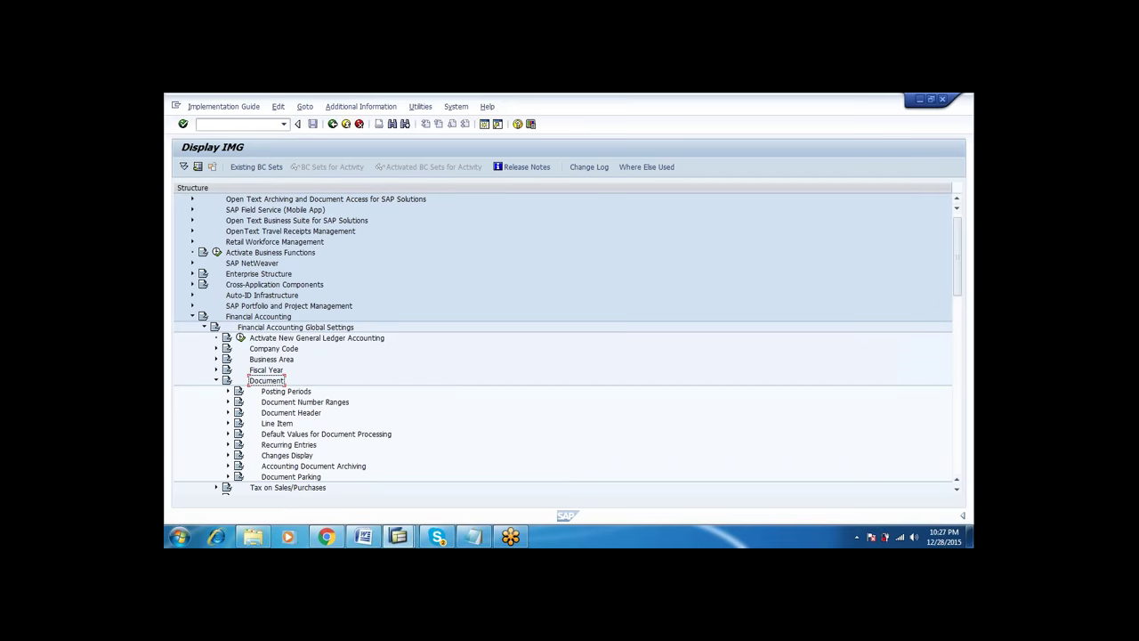
{"action": "left_click", "coordinate": [285, 391]}
{"action": "left_click", "coordinate": [228, 390]}
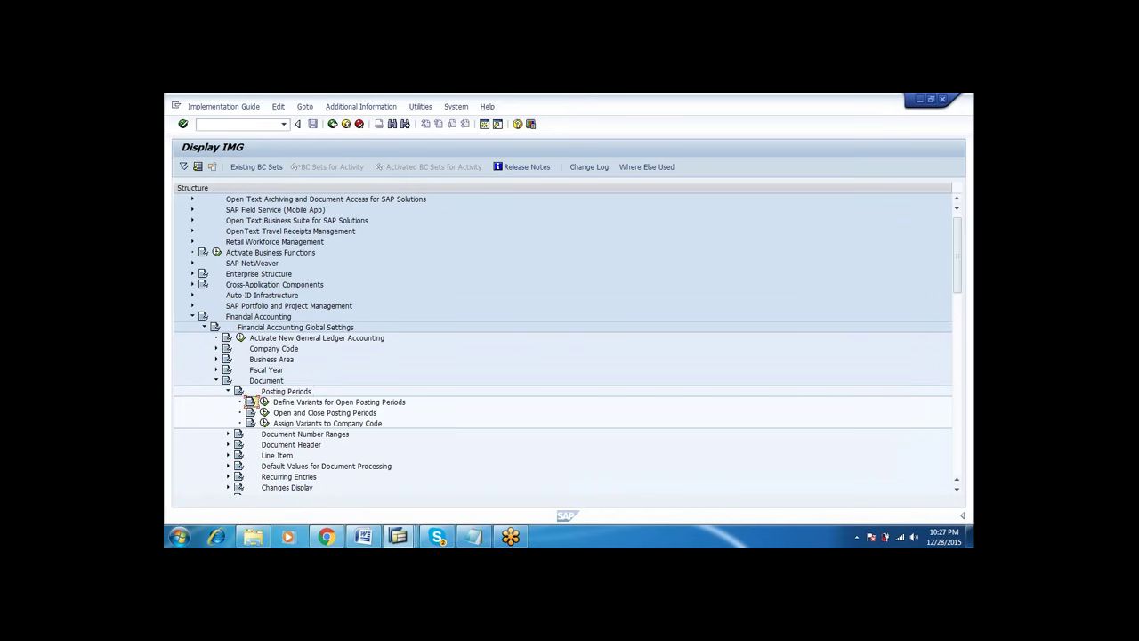
{"action": "left_click", "coordinate": [264, 401]}
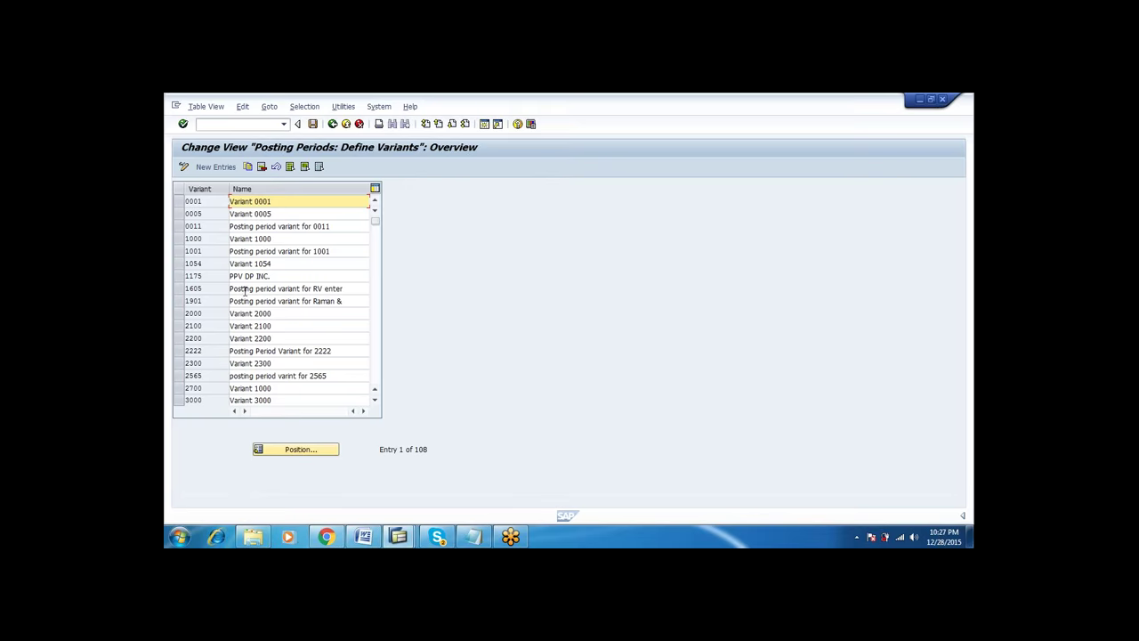
- Add a new posting period variant CIPP with the name POSTING PERIOD VARIANT FOR CIP1
{"action": "left_click", "coordinate": [217, 168]}
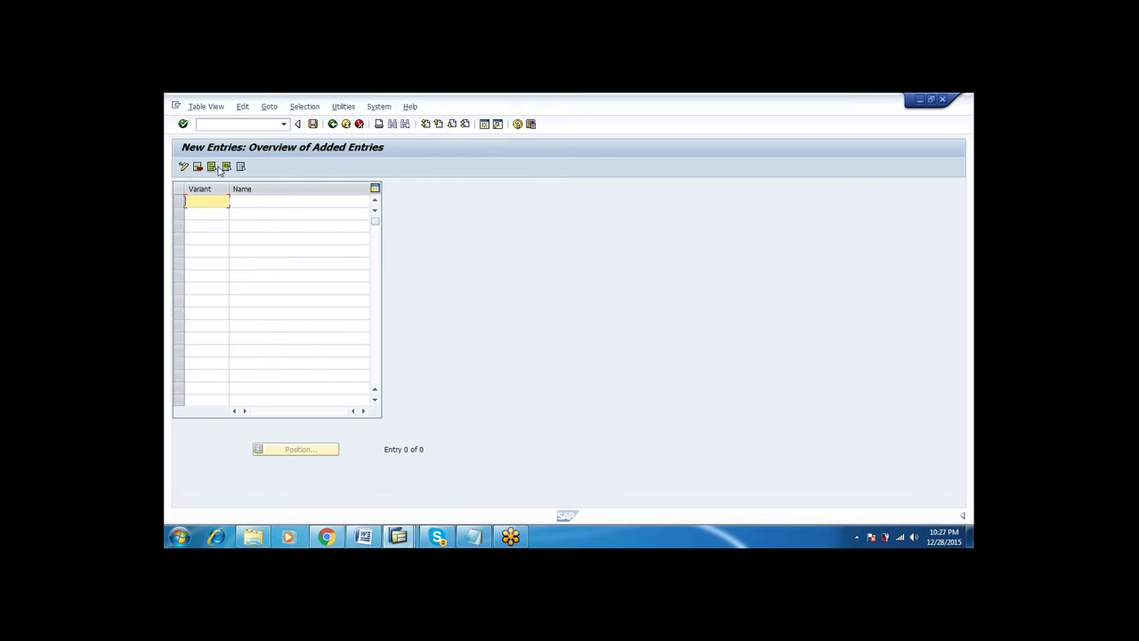
{"action": "type", "text": "C10"}
{"action": "type", "text": "PP"}
{"action": "key", "text": "Tab"}
{"action": "type", "text": "POS"}
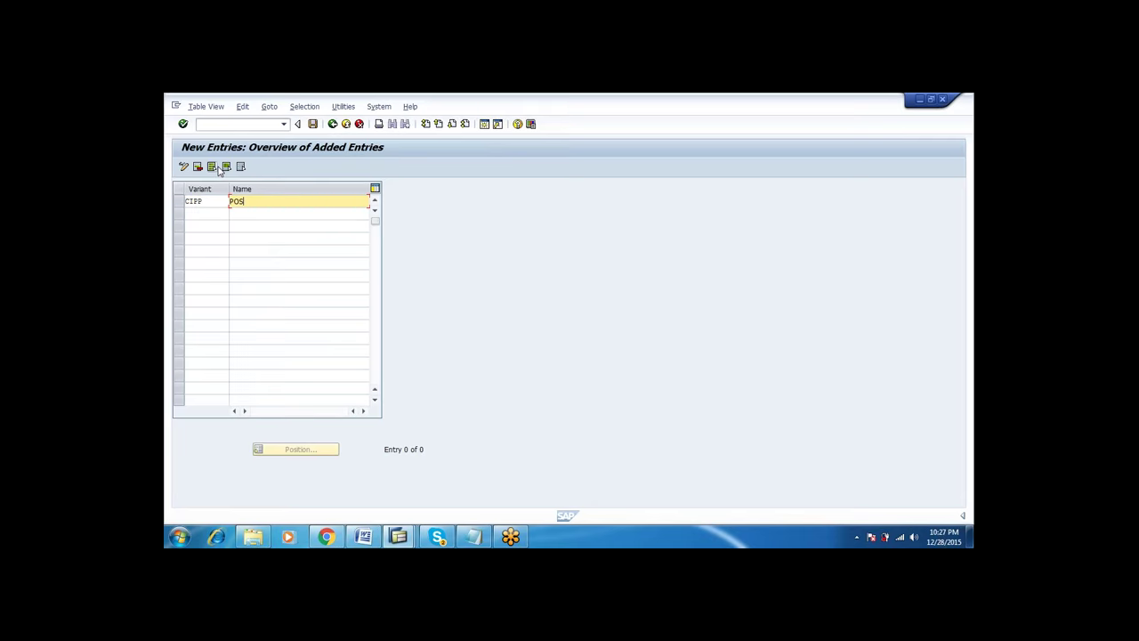
{"action": "type", "text": "TING PERIOD VARIANT FOR CIP1"}
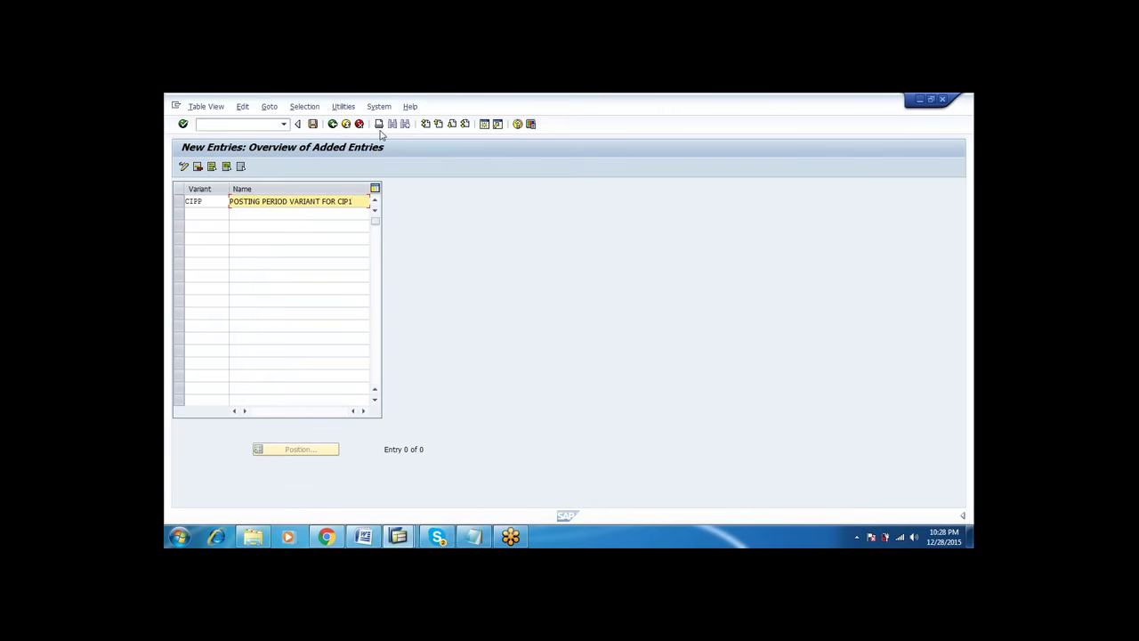
- Save the new posting period variant and return to the Display IMG structure
{"action": "left_click", "coordinate": [313, 123]}
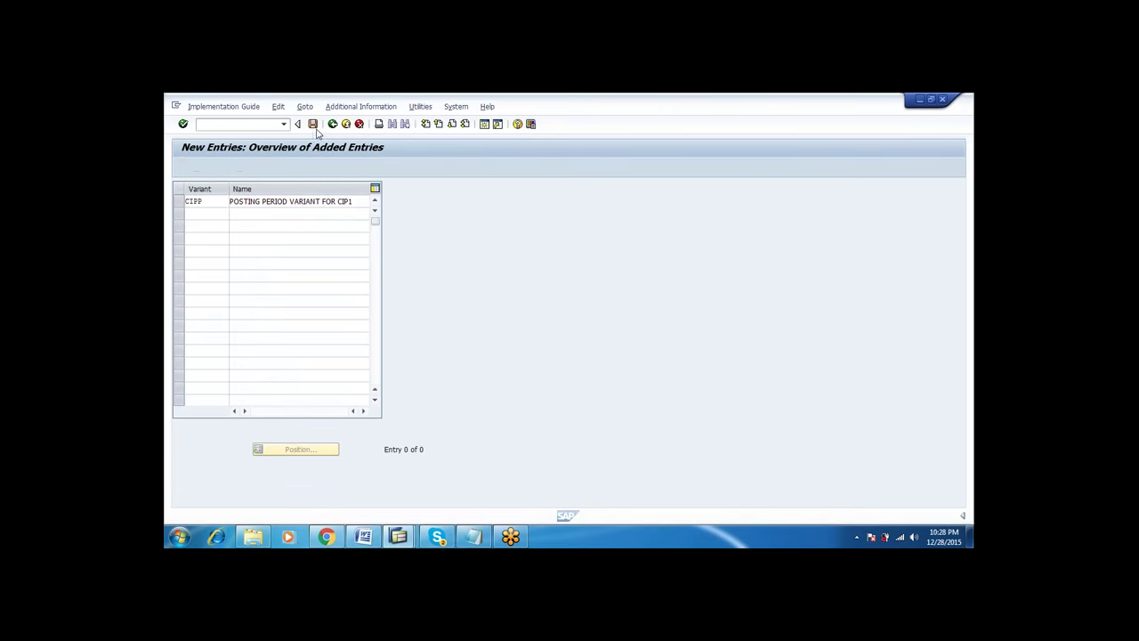
{"action": "key", "text": "Return"}
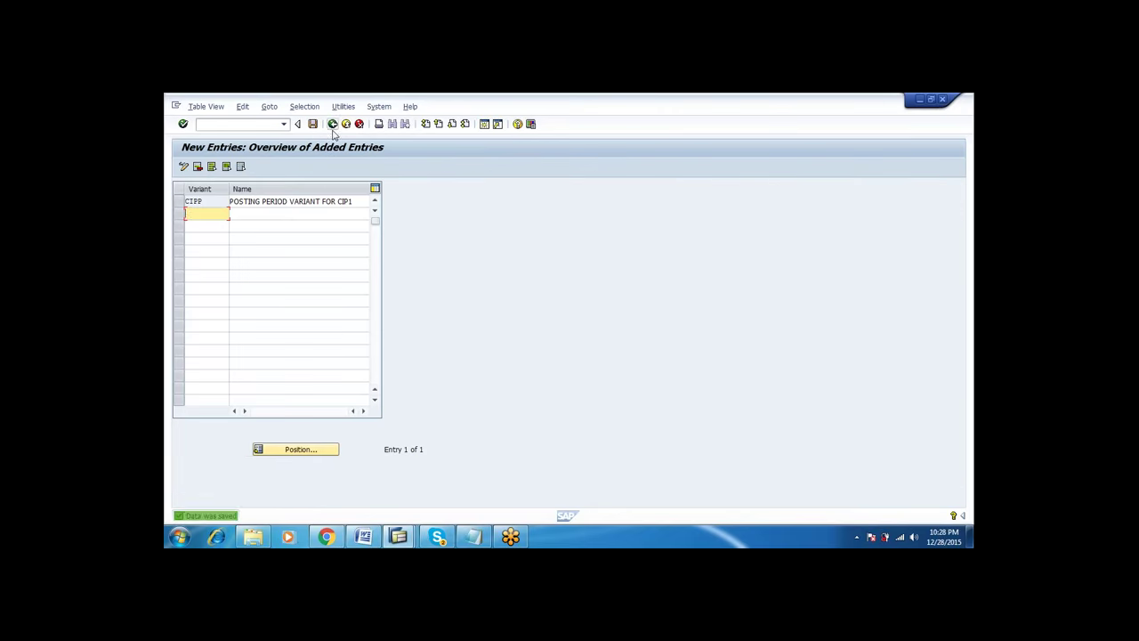
{"action": "left_click", "coordinate": [332, 124]}
{"action": "left_click", "coordinate": [331, 124]}
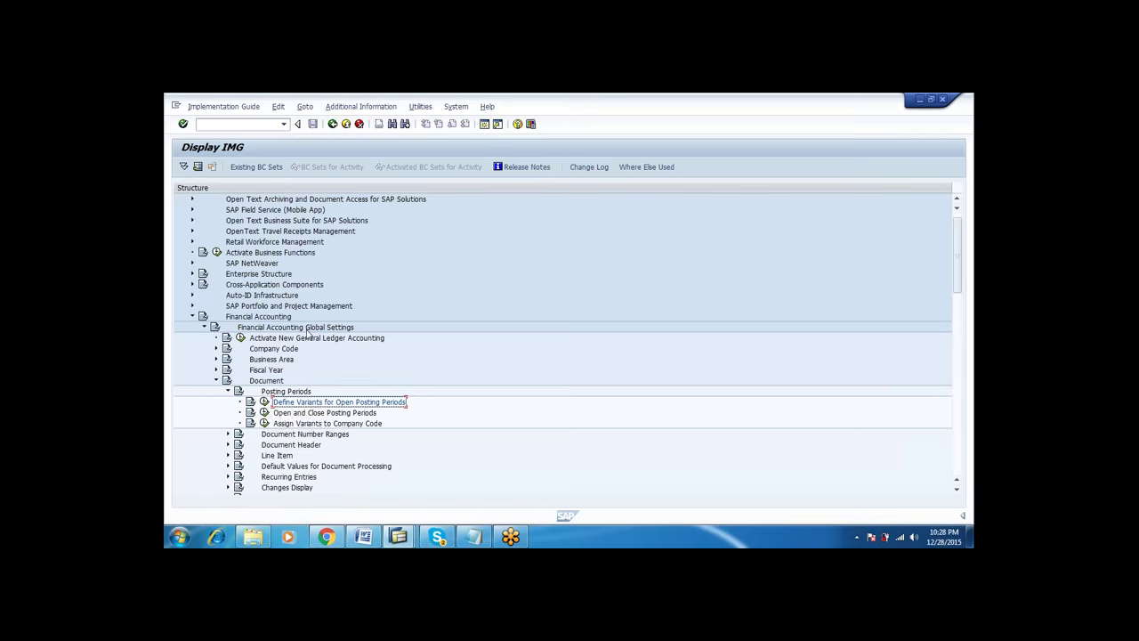
- Start a new Open and Close Posting Periods entry for variant CIPP, valid for all account types (+)
{"action": "left_click", "coordinate": [264, 412]}
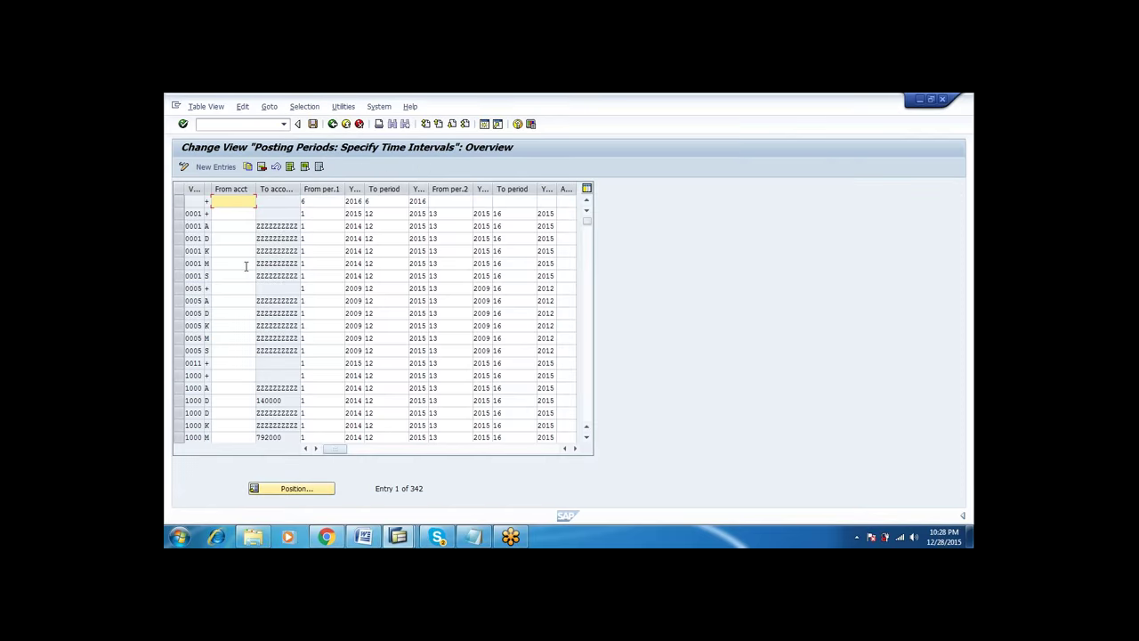
{"action": "left_click", "coordinate": [230, 169]}
{"action": "type", "text": "CIPP"}
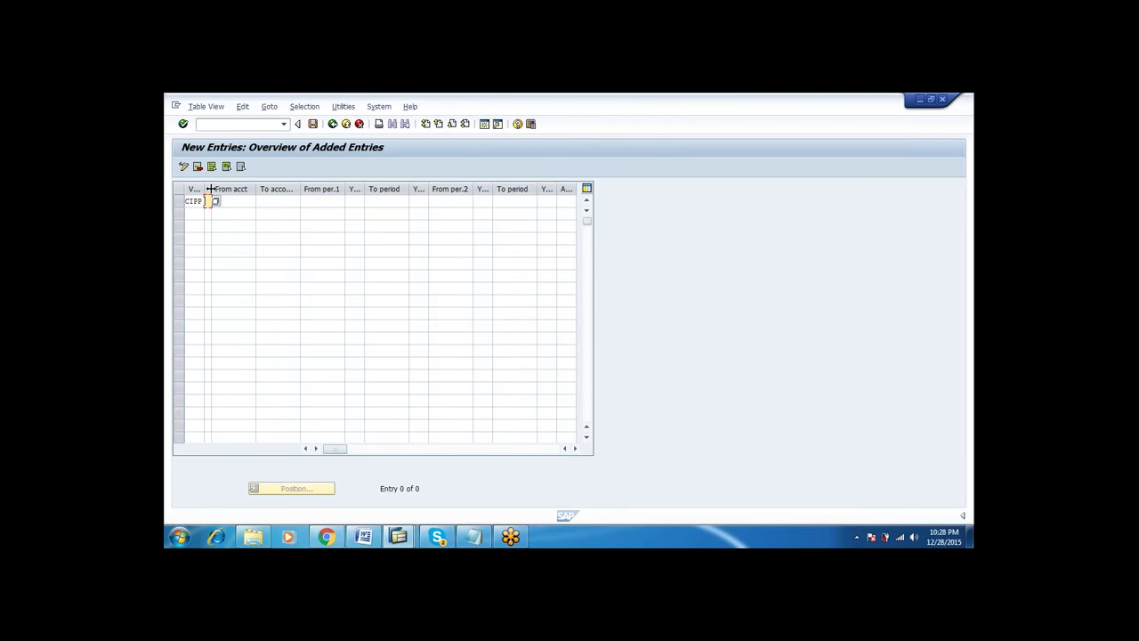
{"action": "left_click_drag", "start_coordinate": [209, 189], "coordinate": [219, 188]}
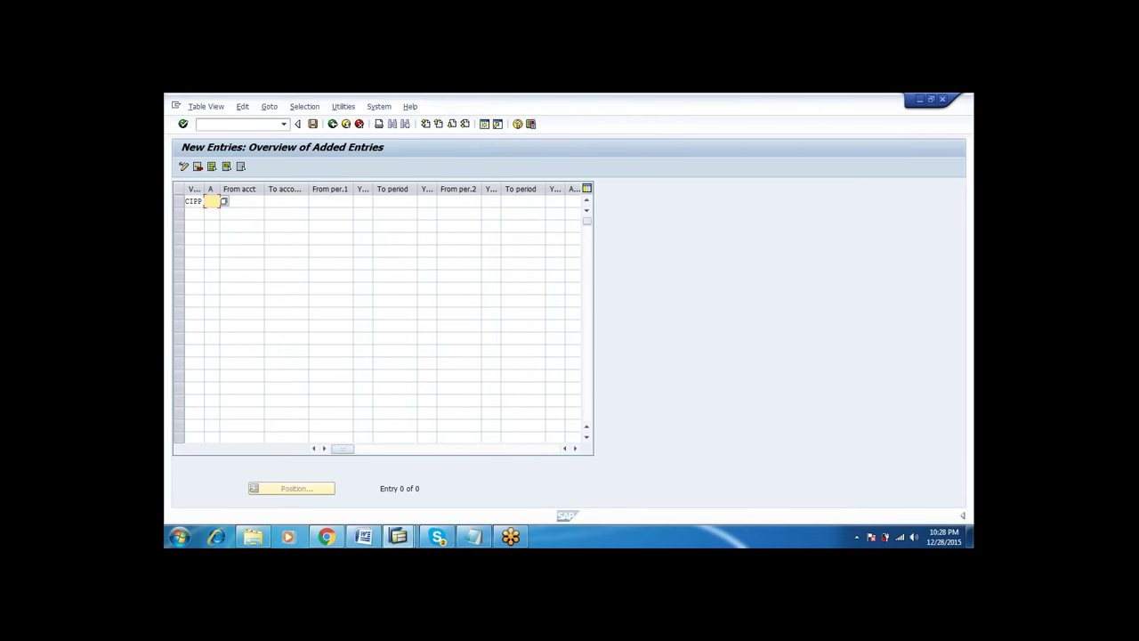
{"action": "left_click", "coordinate": [224, 202]}
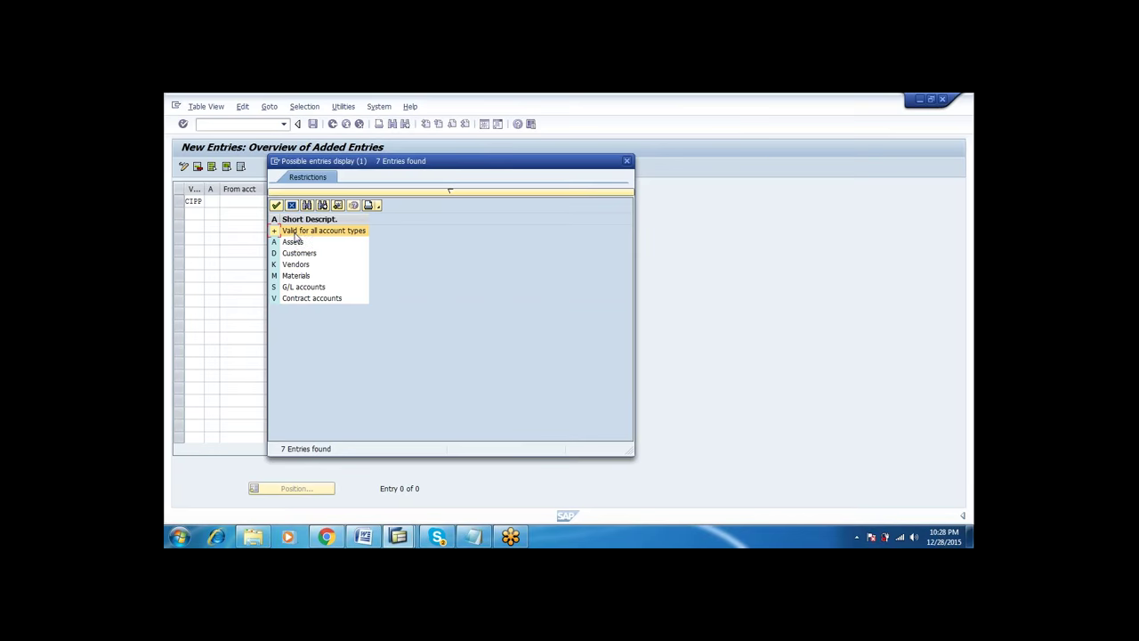
{"action": "double_click", "coordinate": [296, 232]}
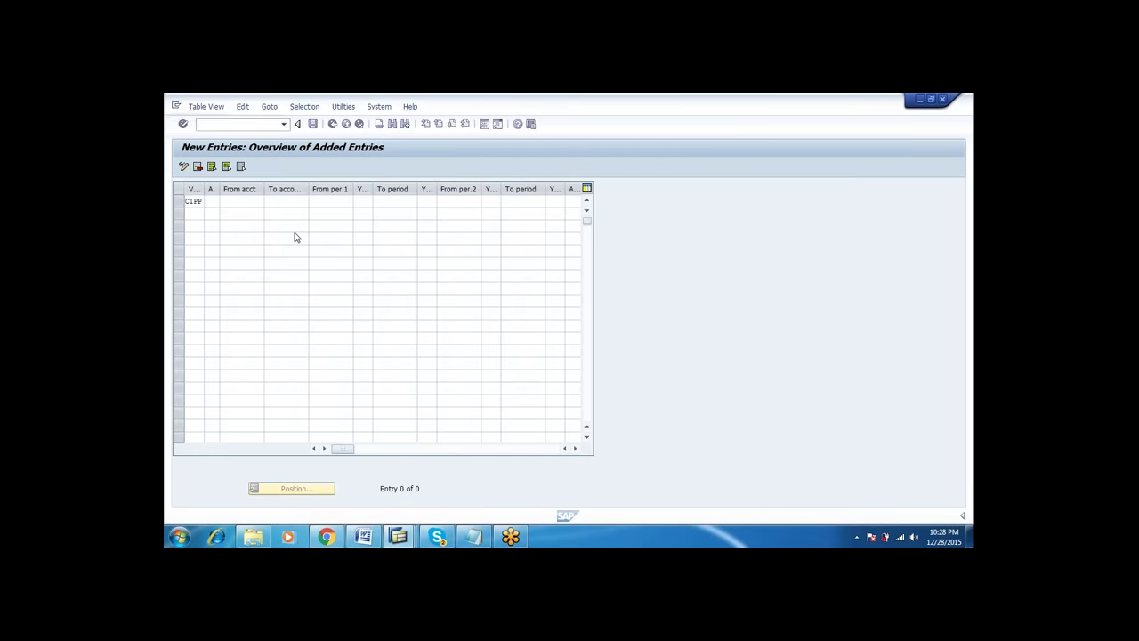
- Set the entry's first posting interval from period 1 of 2015 to period 12 of 2016
{"action": "key", "text": "Tab"}
{"action": "key", "text": "Tab"}
{"action": "key", "text": "Tab"}
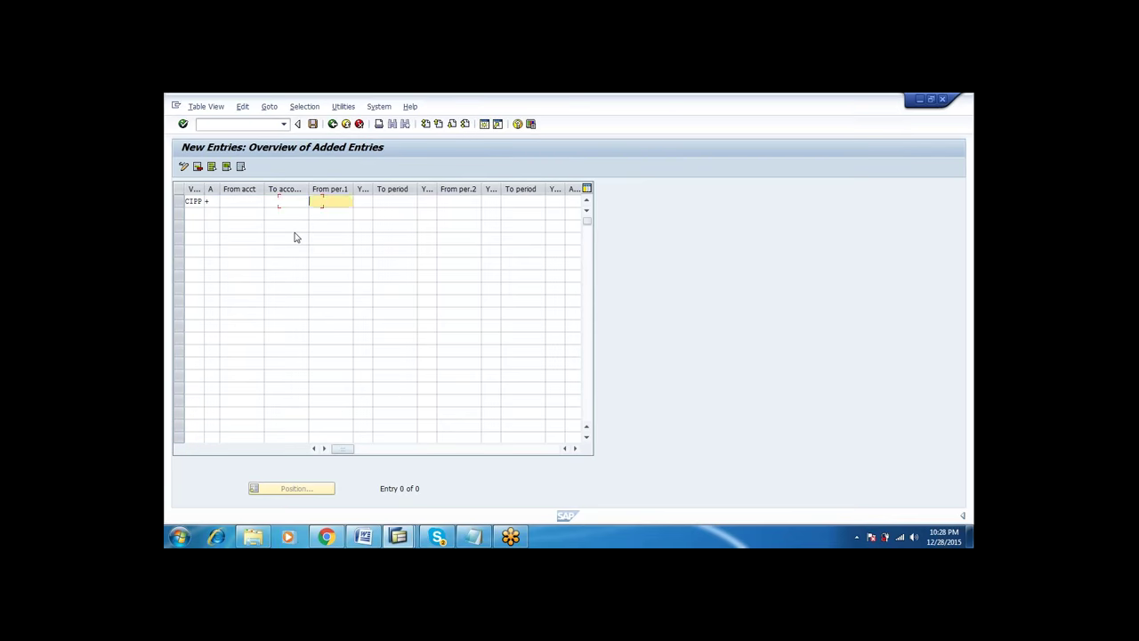
{"action": "type", "text": "1"}
{"action": "key", "text": "Tab"}
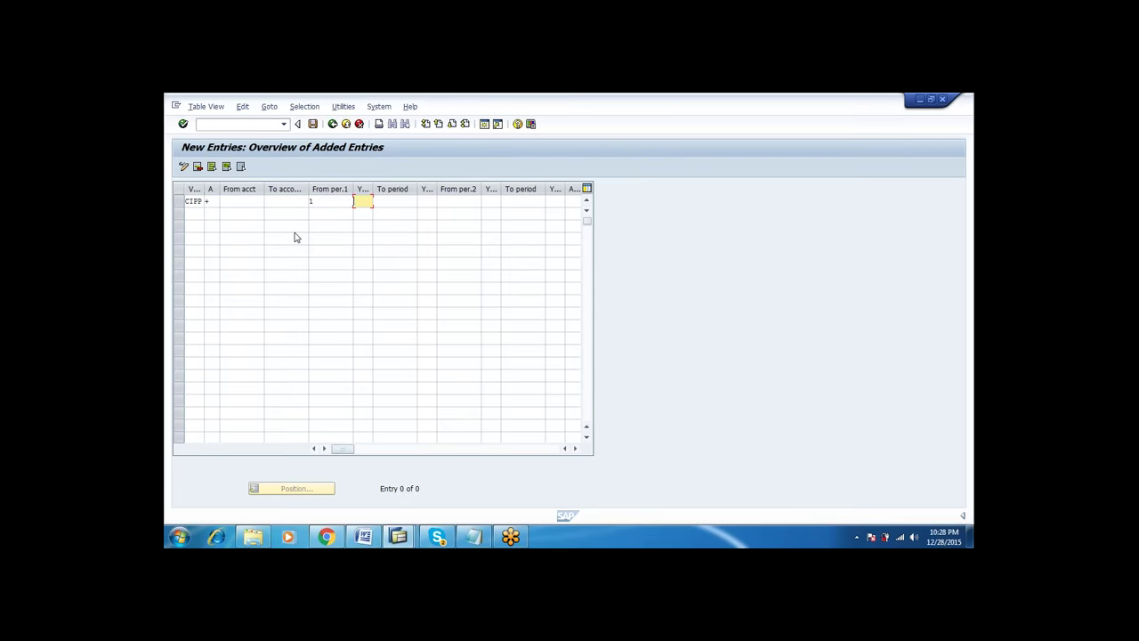
{"action": "type", "text": "2015"}
{"action": "key", "text": "Tab"}
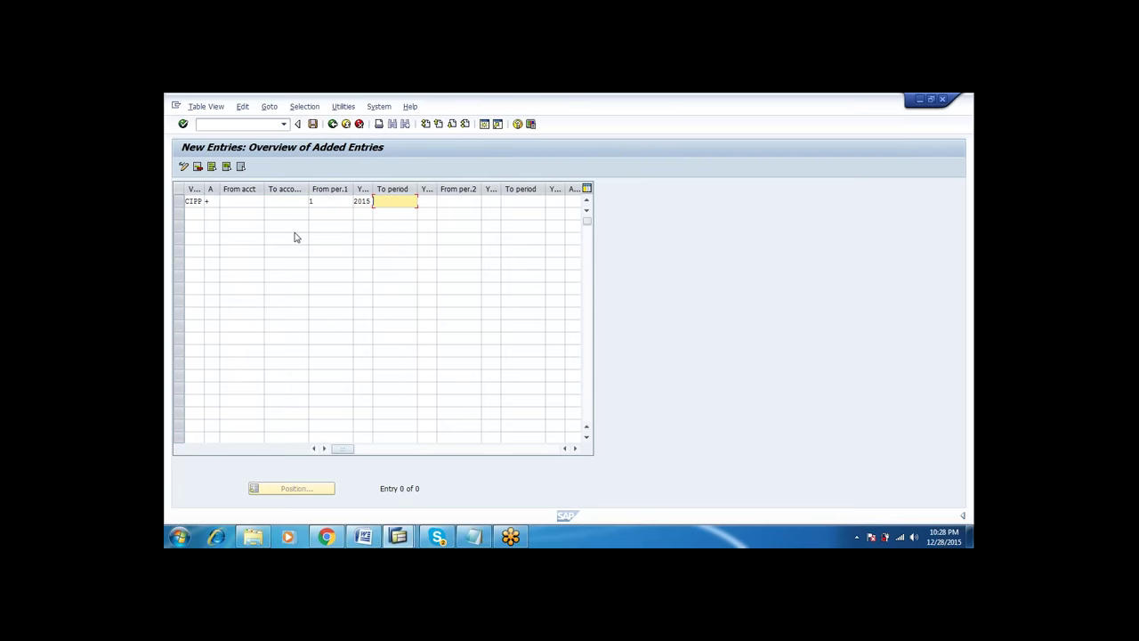
{"action": "type", "text": "12"}
{"action": "key", "text": "Tab"}
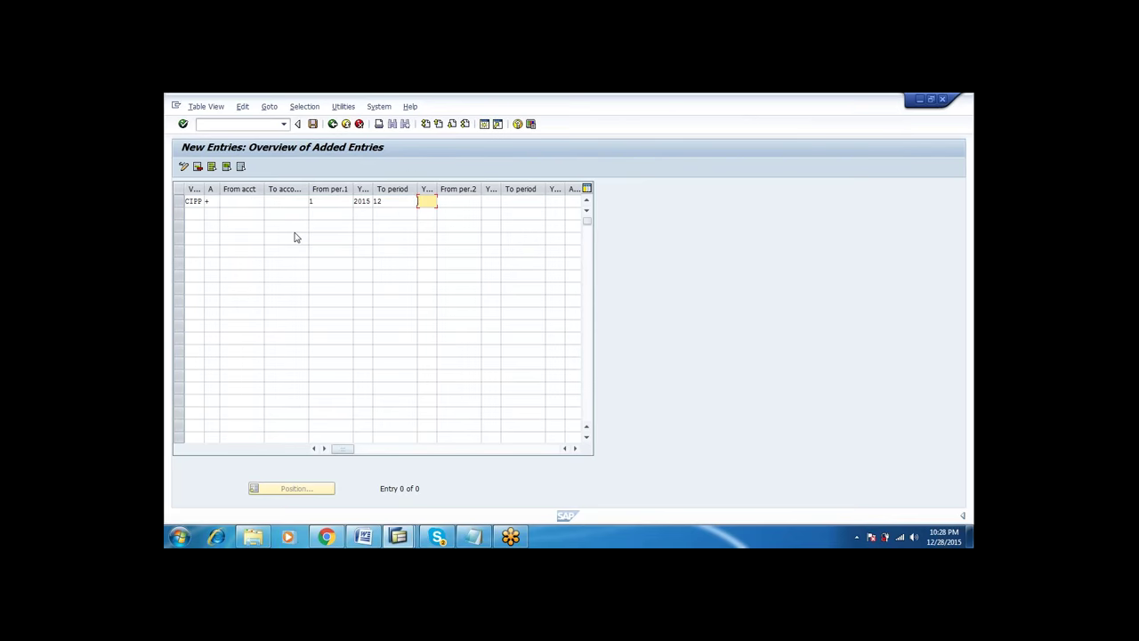
{"action": "type", "text": "2016"}
{"action": "key", "text": "Tab"}
- Set the entry's second posting interval from period 13 of 2015 to period 16 of 2016
{"action": "type", "text": "131"}
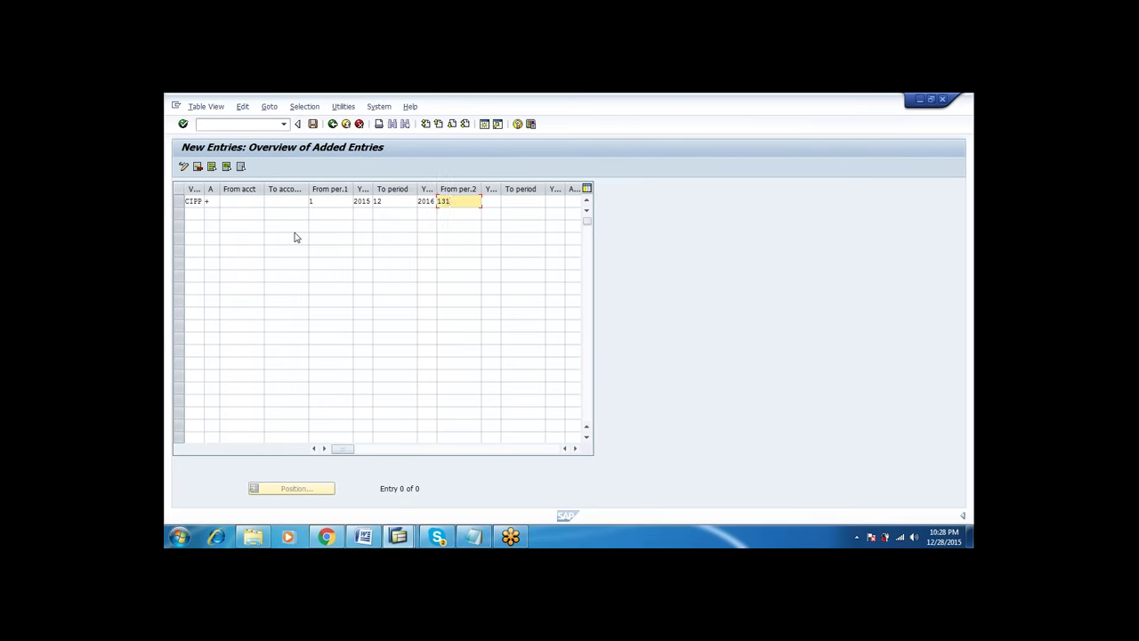
{"action": "key", "text": "Tab"}
{"action": "type", "text": "2015"}
{"action": "key", "text": "Tab"}
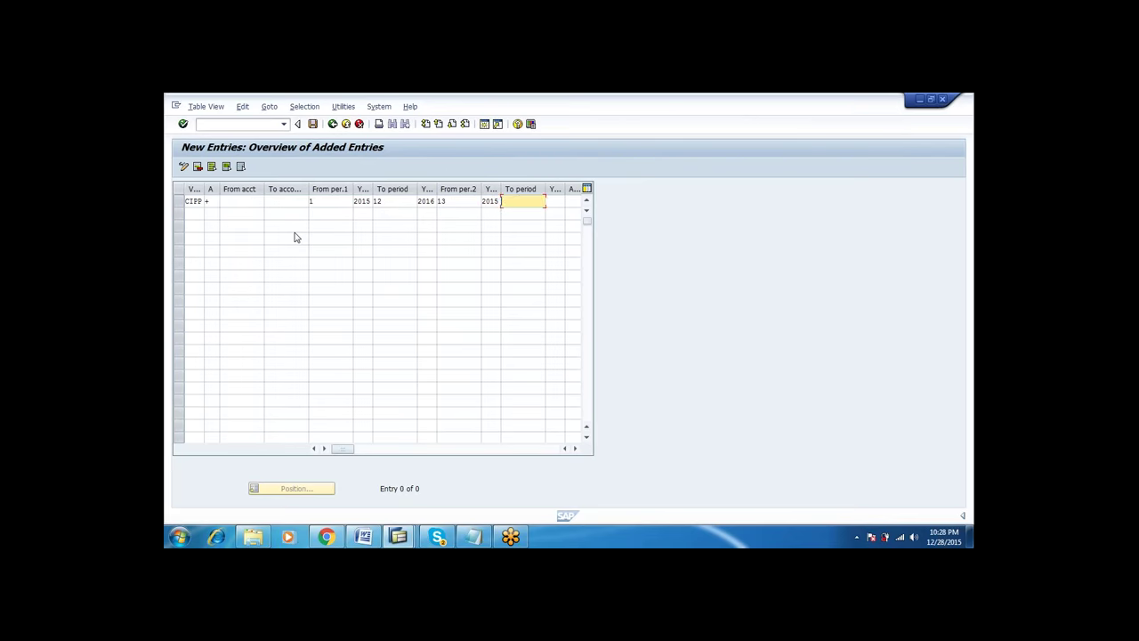
{"action": "type", "text": "16"}
{"action": "key", "text": "Tab"}
{"action": "type", "text": "1"}
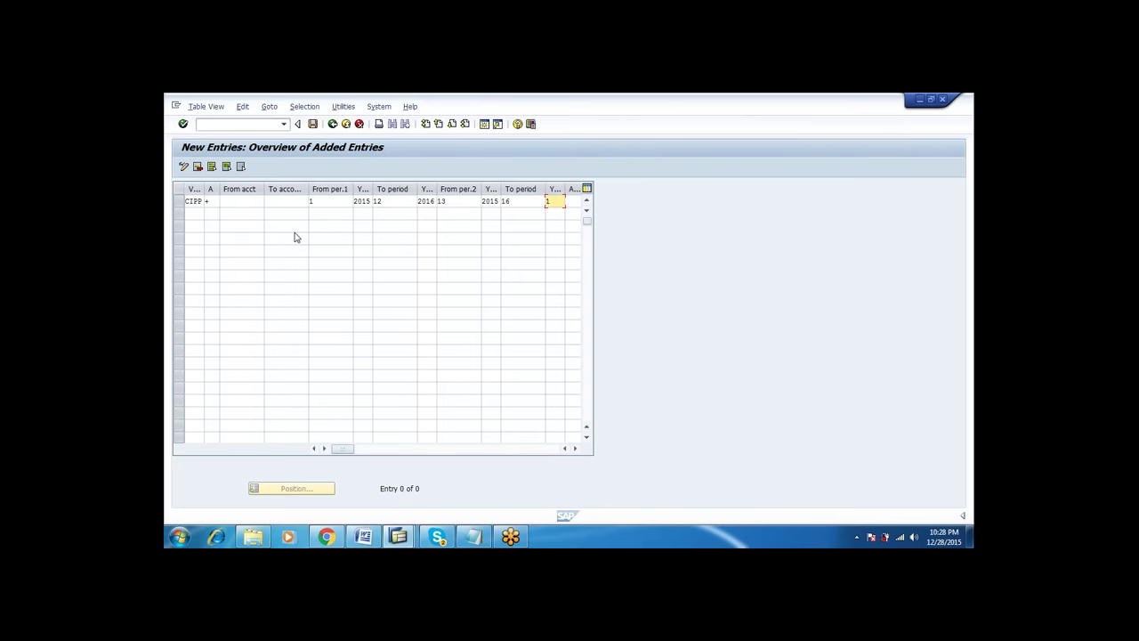
{"action": "type", "text": "01"}
{"action": "key", "text": "BackSpace"}
{"action": "type", "text": "16"}
- Save the posting period intervals under the CIPLA PAHRMAS customizing request and return to the IMG structure
{"action": "left_click", "coordinate": [311, 125]}
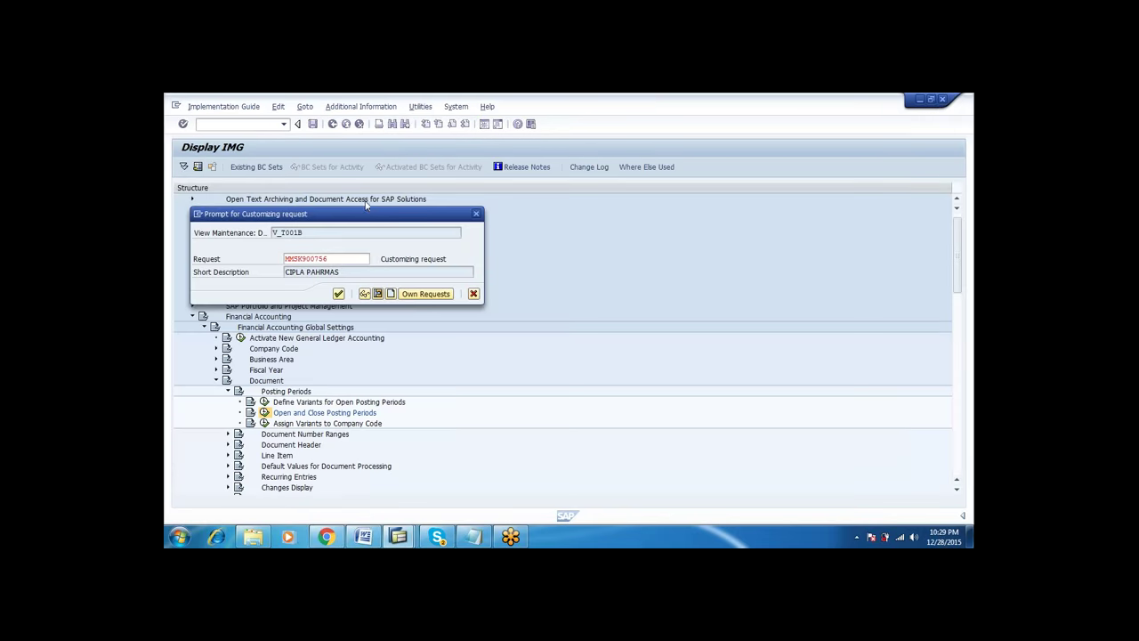
{"action": "key", "text": "Return"}
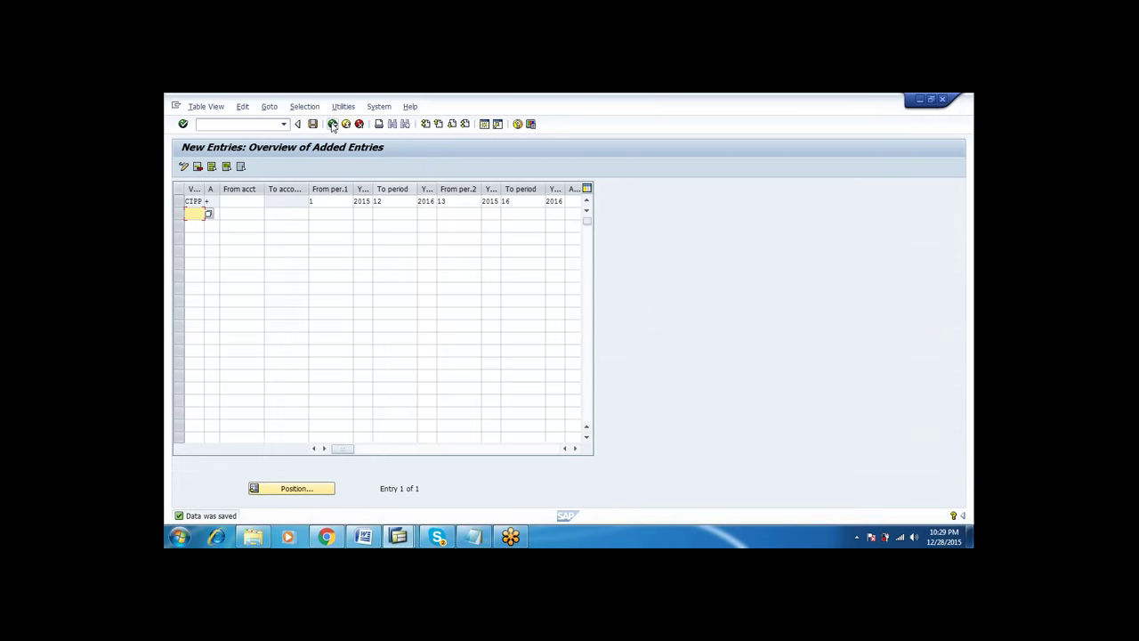
{"action": "left_click", "coordinate": [333, 125]}
{"action": "left_click", "coordinate": [333, 124]}
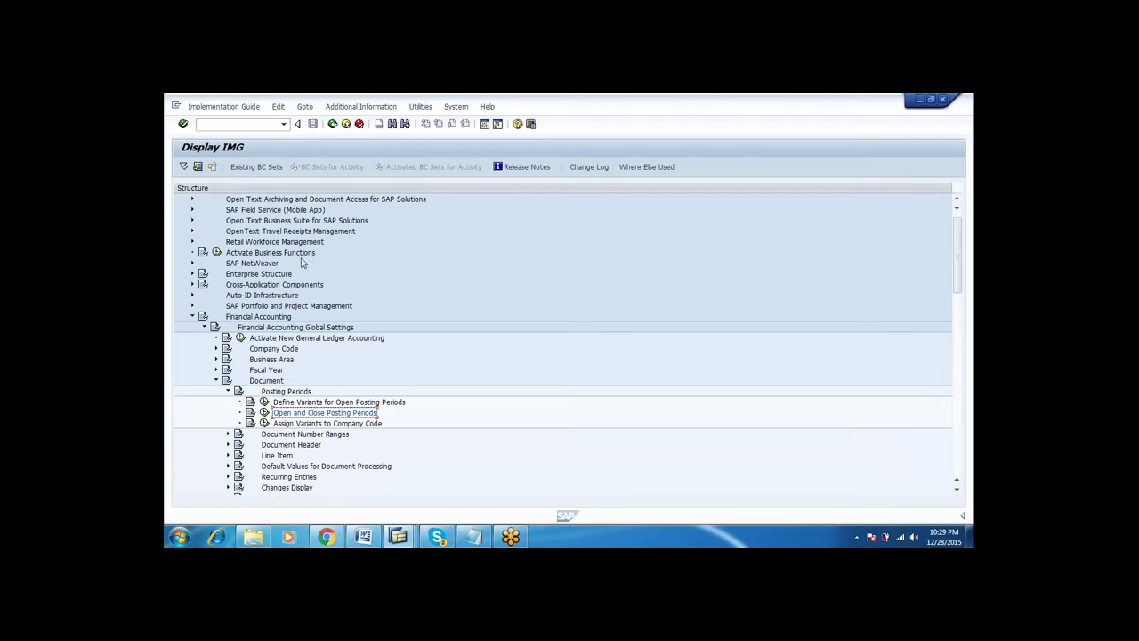
- In Assign Variants to Company Code, position the list at company code CIP1 and assign it variant CIPP
{"action": "left_click", "coordinate": [264, 425]}
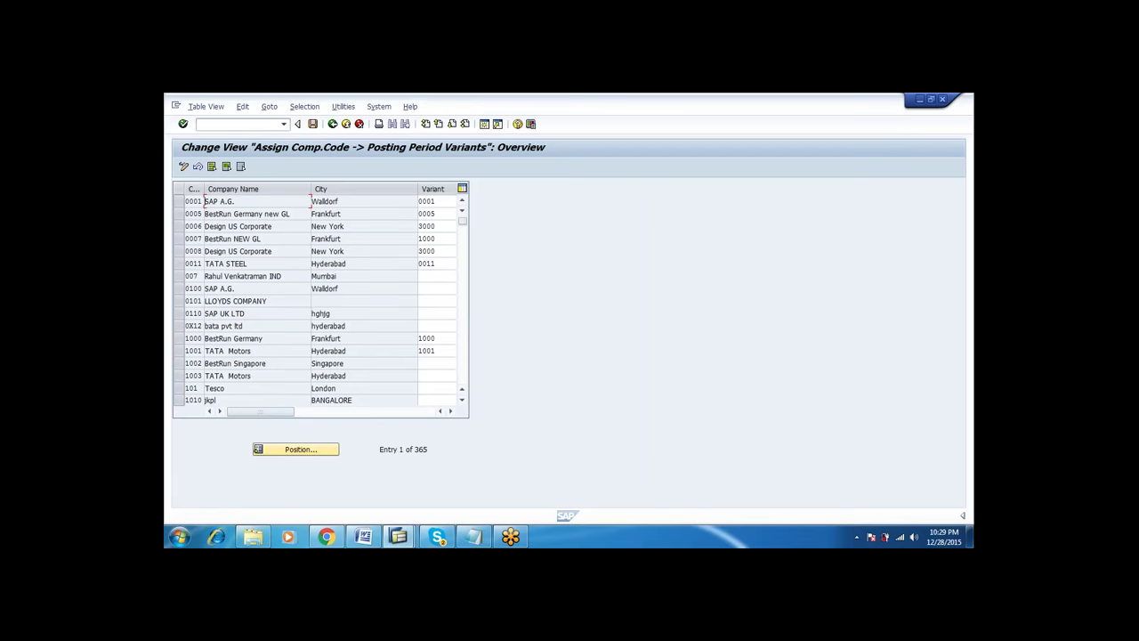
{"action": "left_click", "coordinate": [312, 451]}
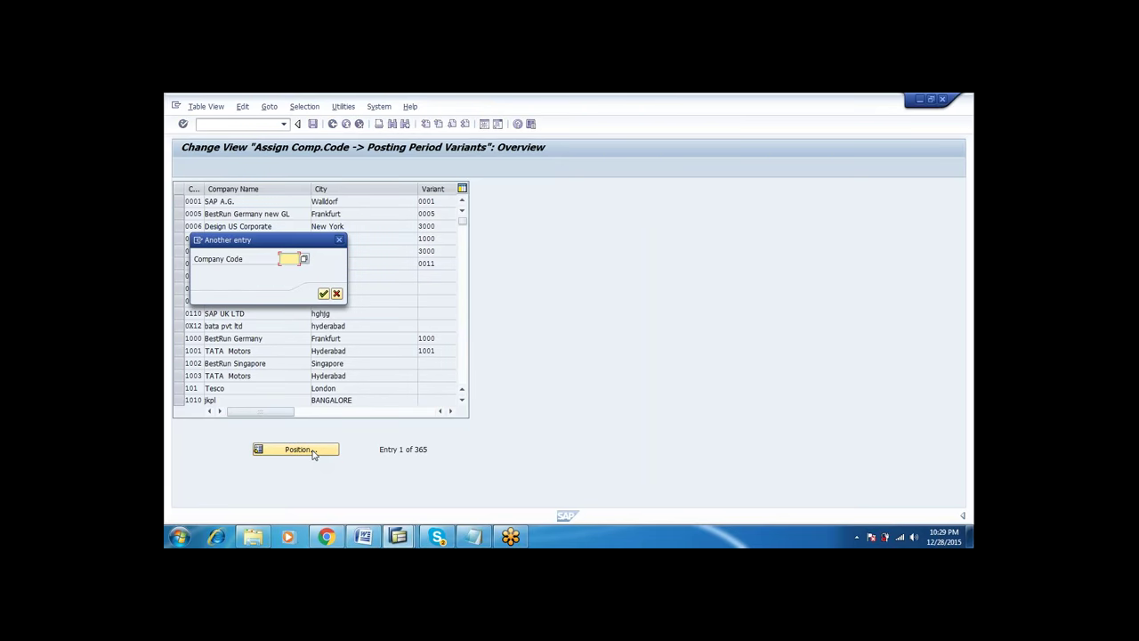
{"action": "type", "text": "CIP1"}
{"action": "key", "text": "Return"}
{"action": "type", "text": "CIPP"}
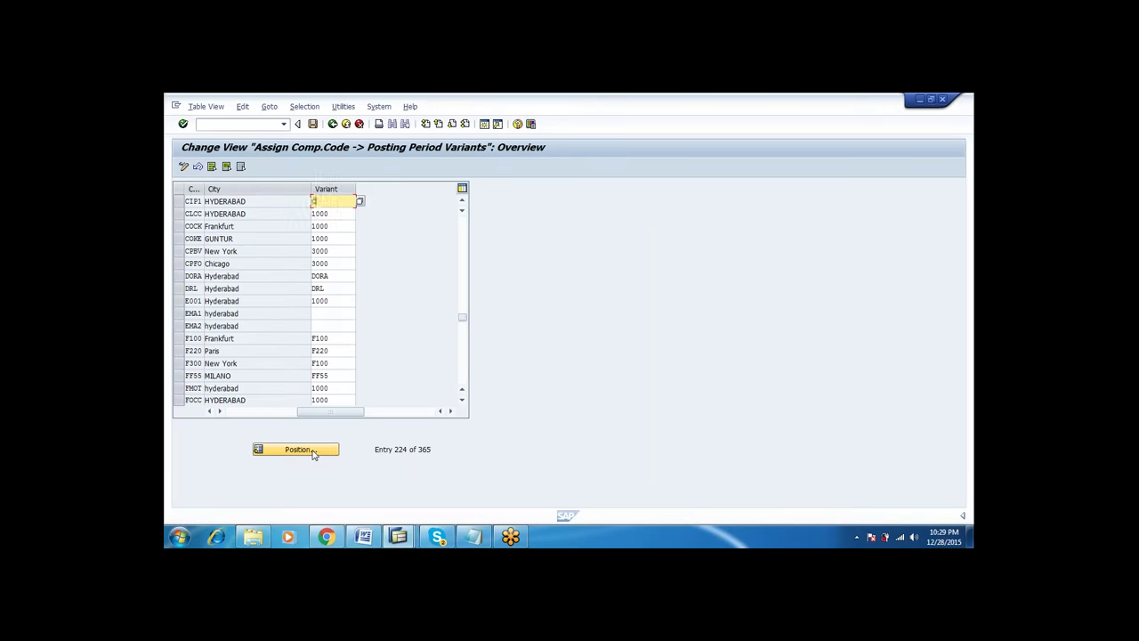
- Save the variant assignment for company code CIP1 and go back to the IMG structure
{"action": "left_click", "coordinate": [312, 124]}
{"action": "key", "text": "Return"}
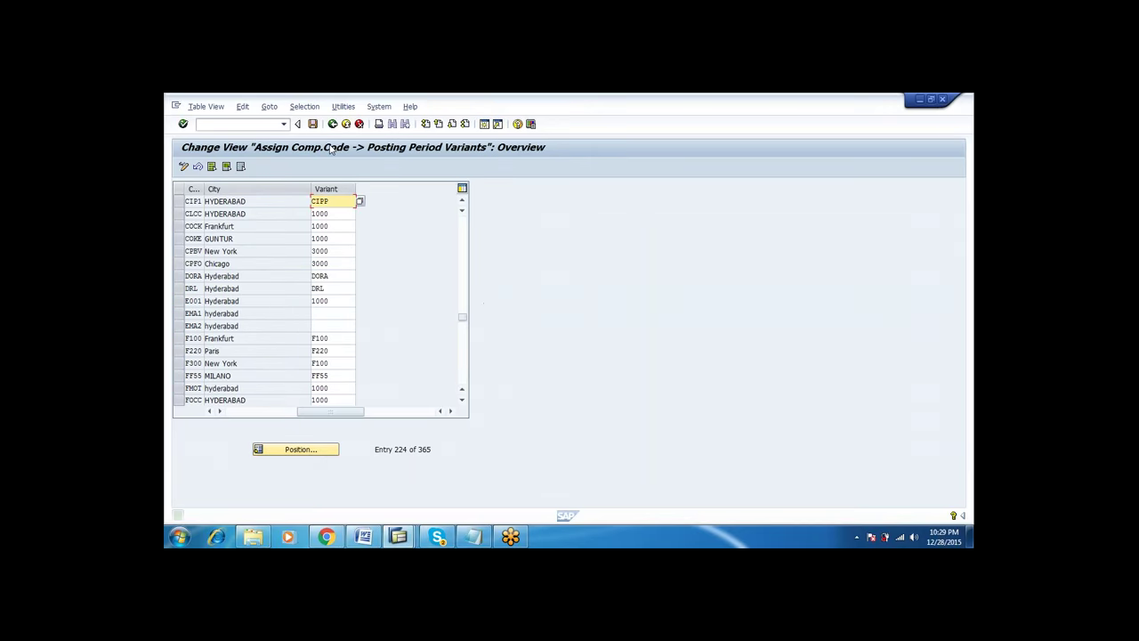
{"action": "left_click", "coordinate": [332, 123]}
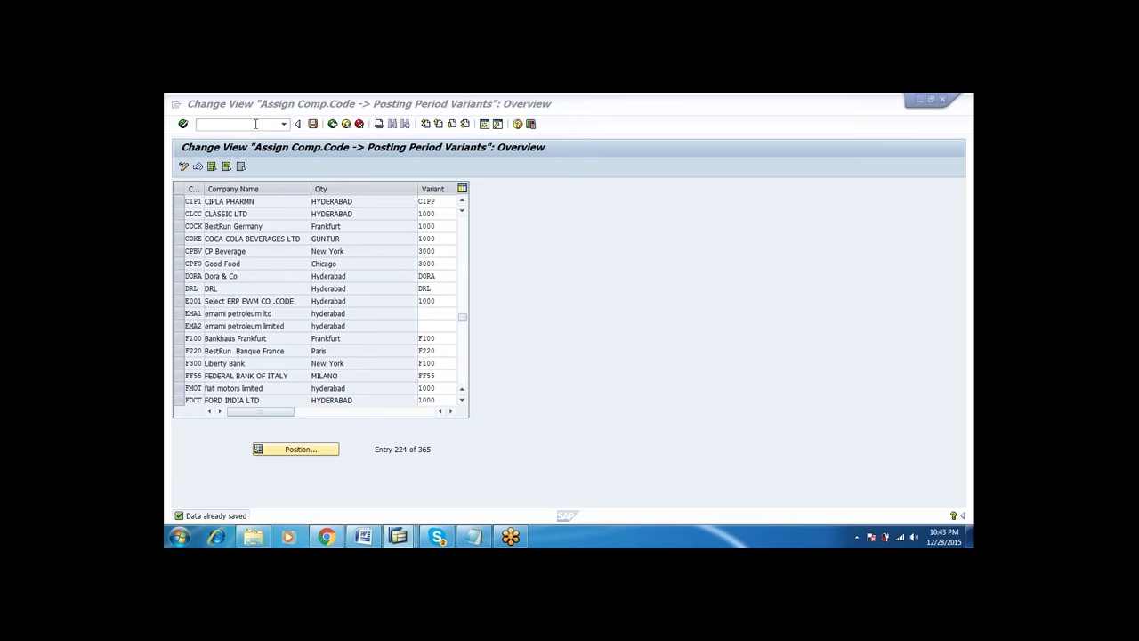
{"action": "left_click", "coordinate": [318, 126]}
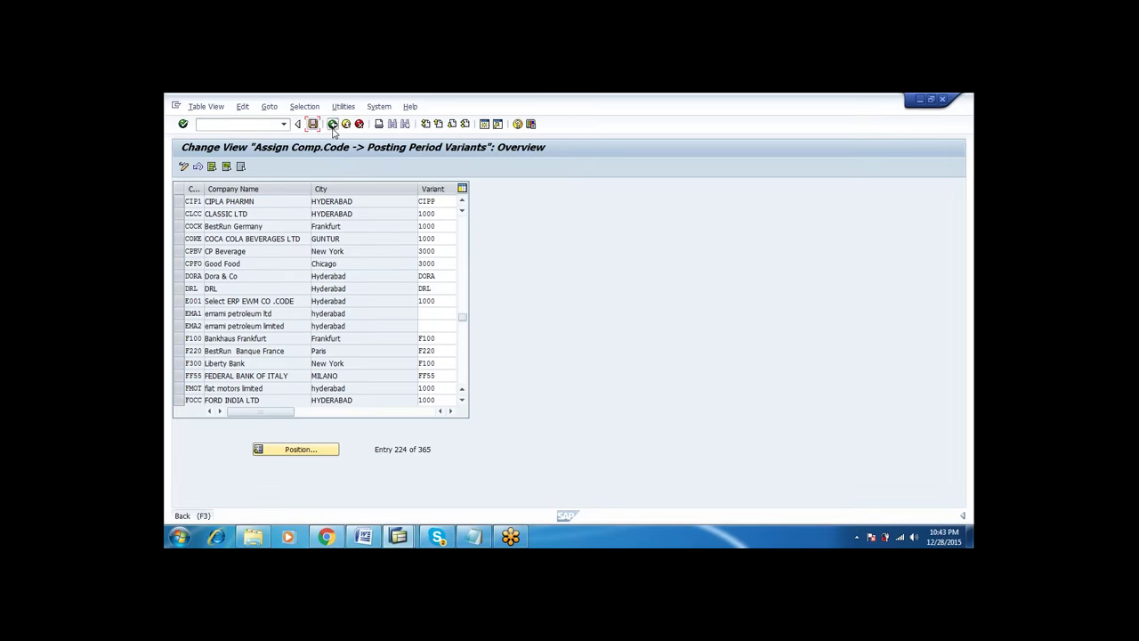
{"action": "left_click", "coordinate": [331, 125]}
- Collapse Posting Periods and expand Line Item and its Controls node under Document
{"action": "left_click", "coordinate": [227, 390]}
{"action": "left_click", "coordinate": [253, 317]}
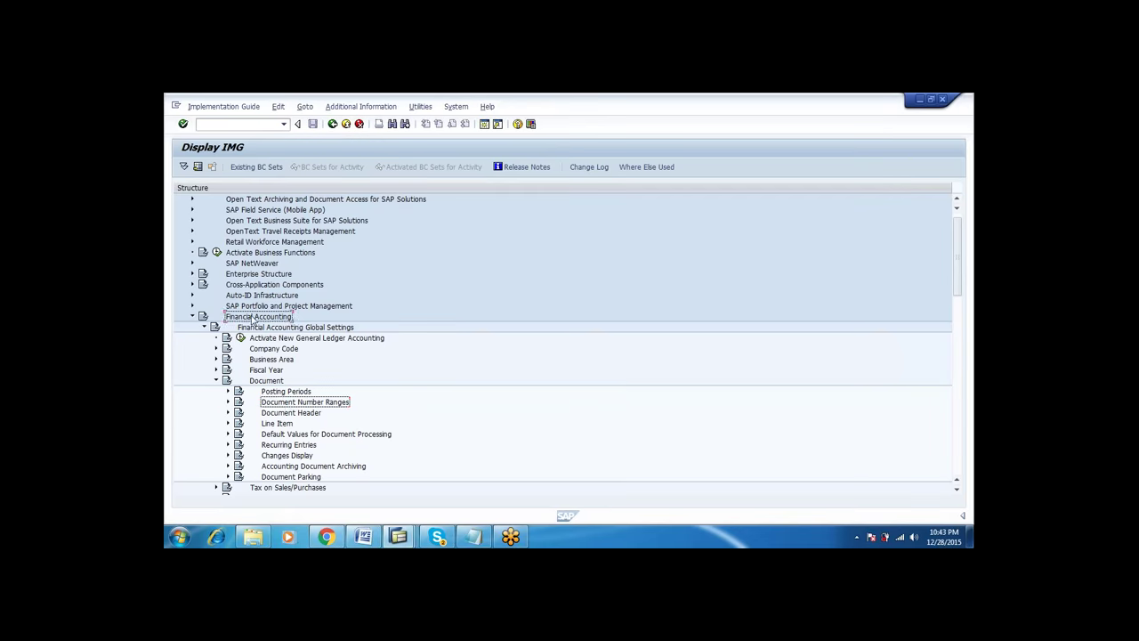
{"action": "left_click", "coordinate": [256, 329]}
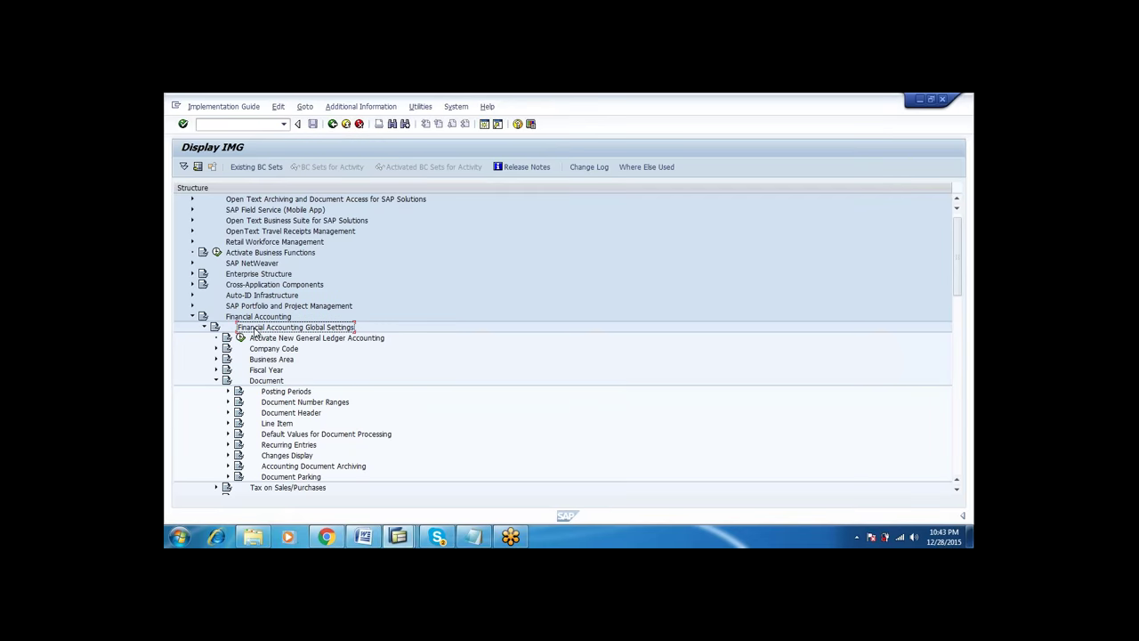
{"action": "left_click", "coordinate": [265, 380]}
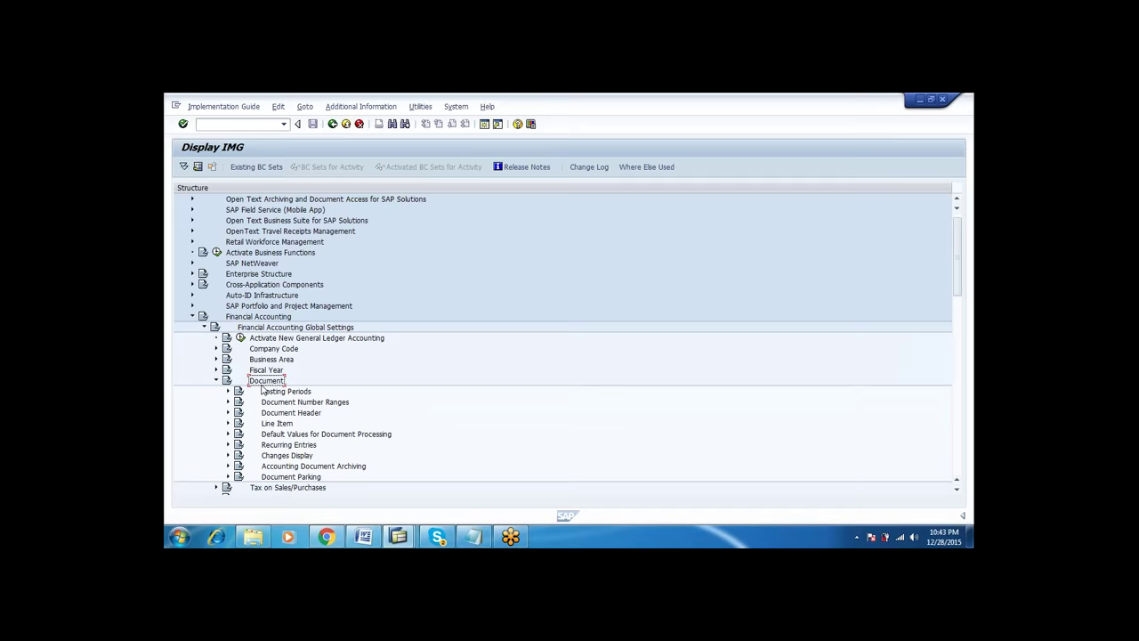
{"action": "left_click", "coordinate": [228, 423]}
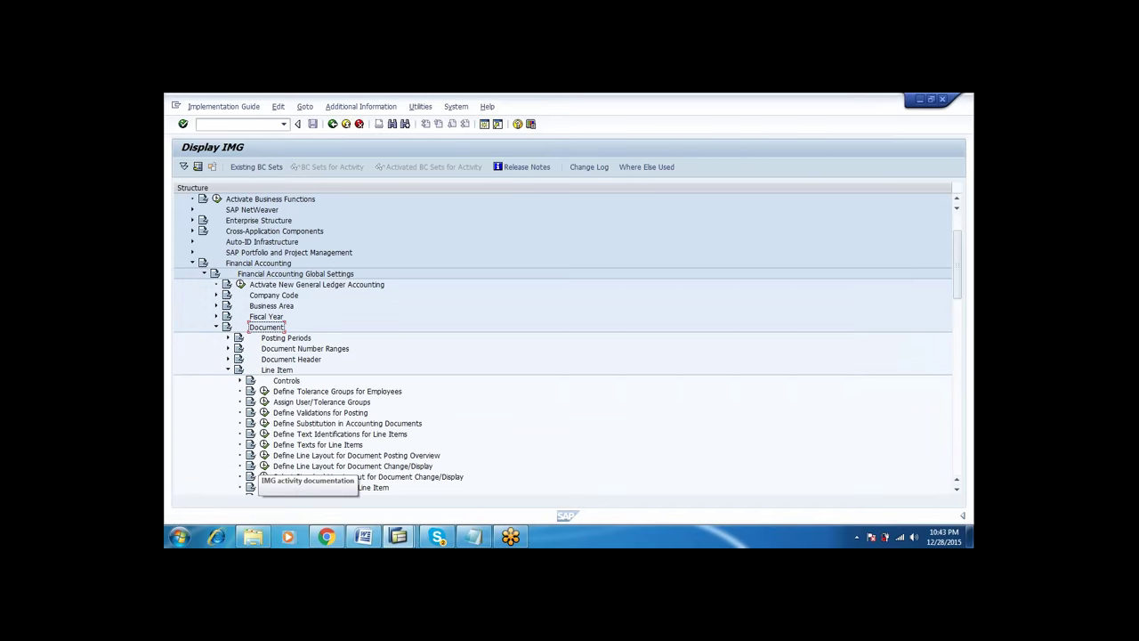
{"action": "left_click", "coordinate": [240, 380]}
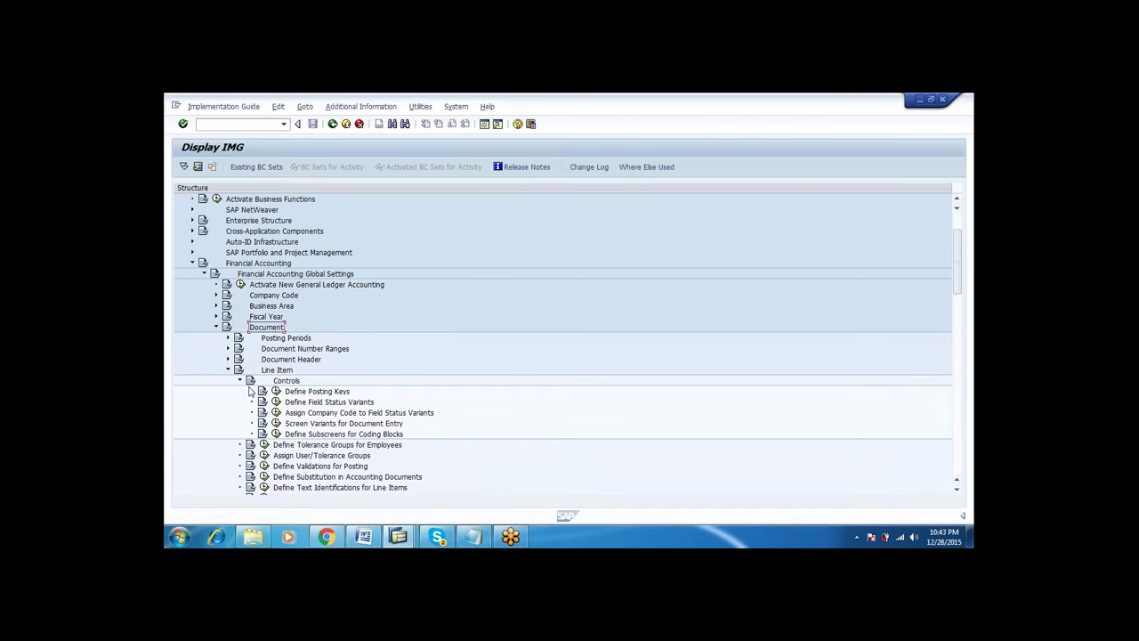
- In Define Field Status Variants, copy variant 0001 with all dependent entries as CPFV, named "Field status for CIP1"
{"action": "left_click", "coordinate": [318, 402]}
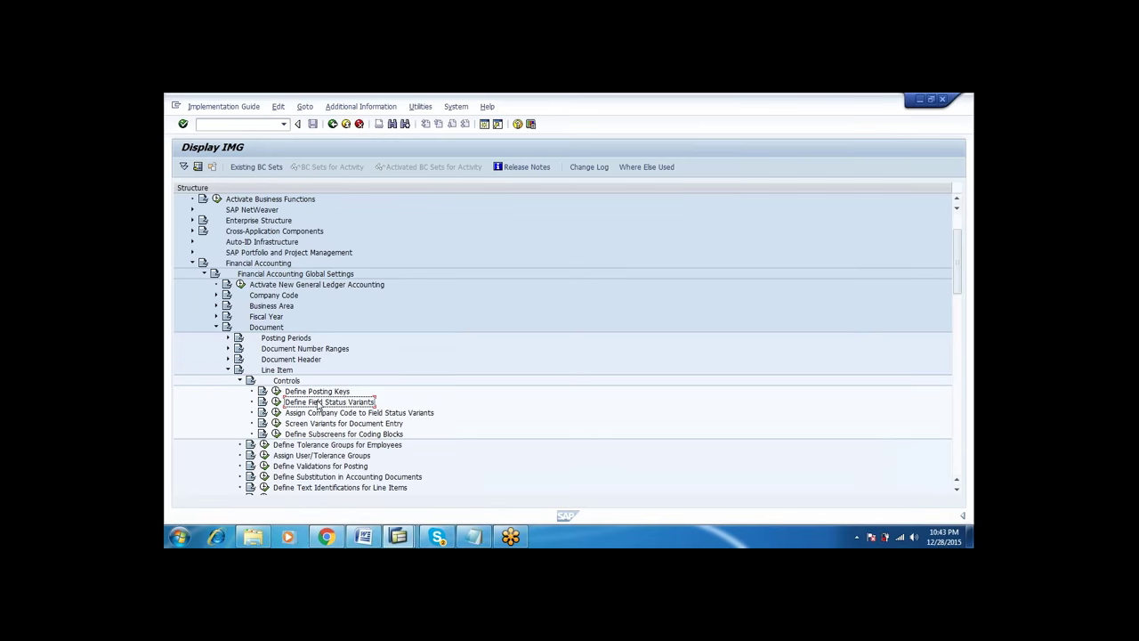
{"action": "left_click", "coordinate": [276, 402]}
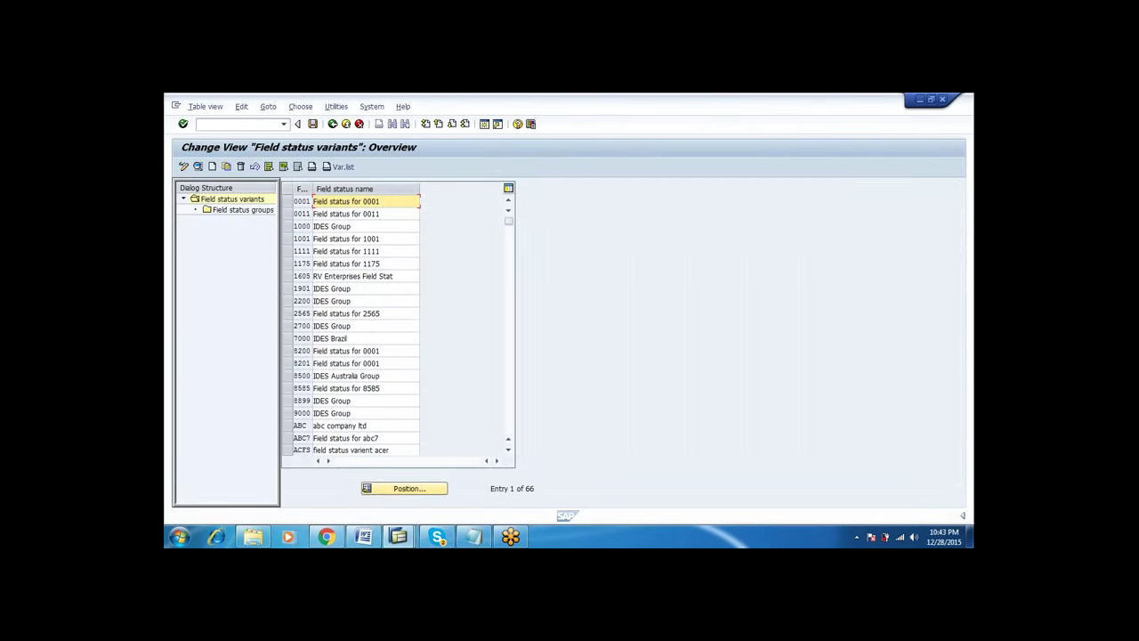
{"action": "left_click", "coordinate": [288, 202]}
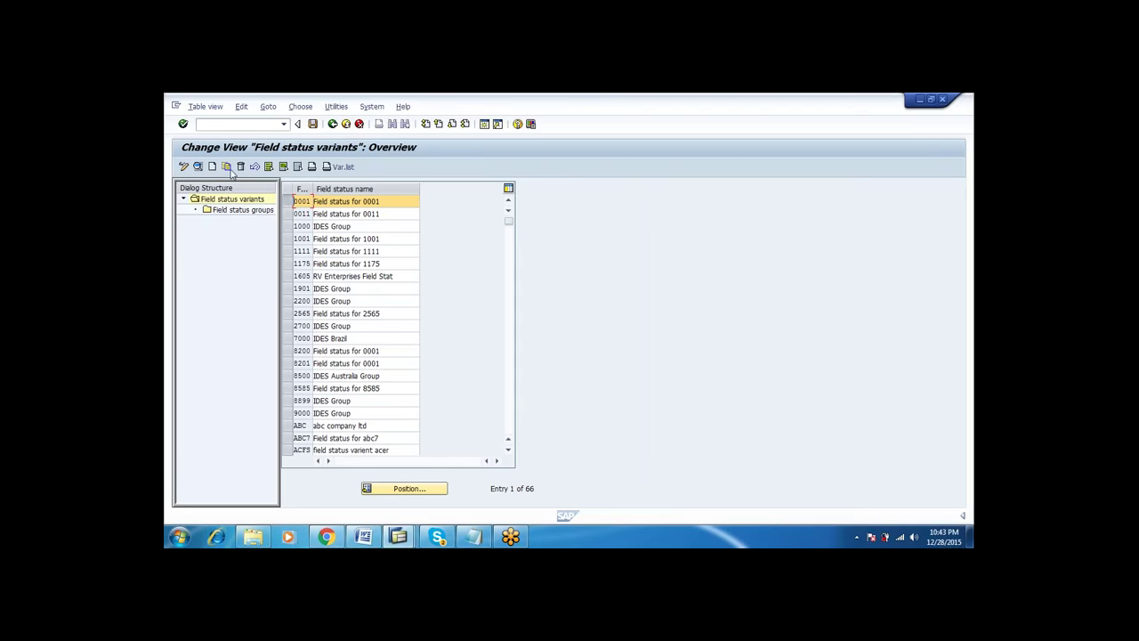
{"action": "left_click", "coordinate": [227, 169]}
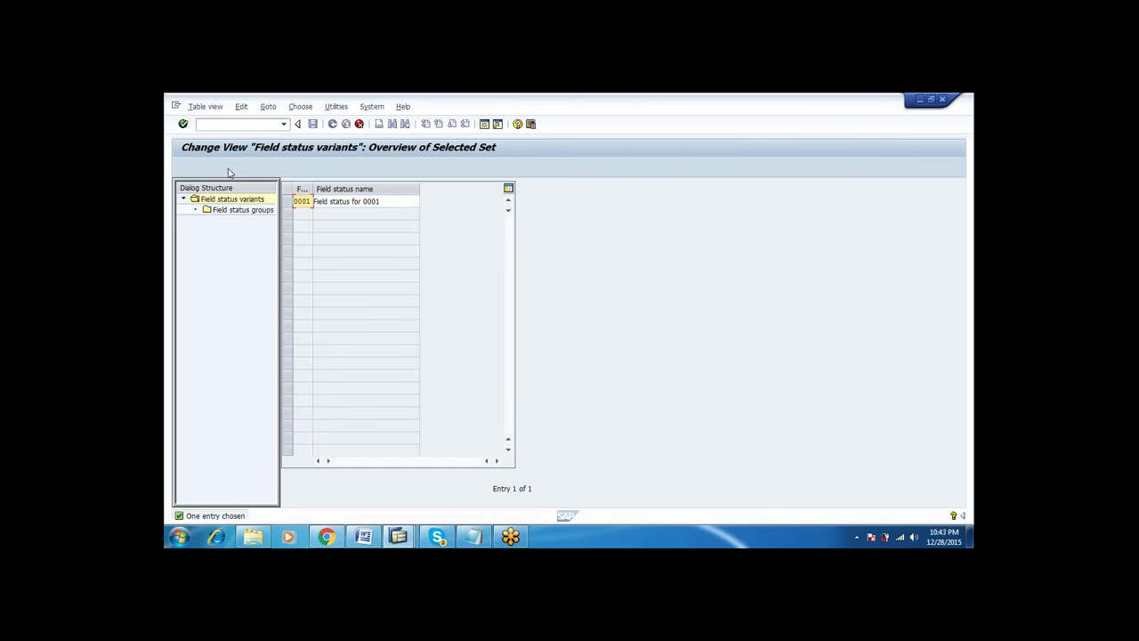
{"action": "key", "text": "Delete"}
{"action": "key", "text": "Delete"}
{"action": "key", "text": "Delete"}
{"action": "type", "text": "C1"}
{"action": "type", "text": "pfv"}
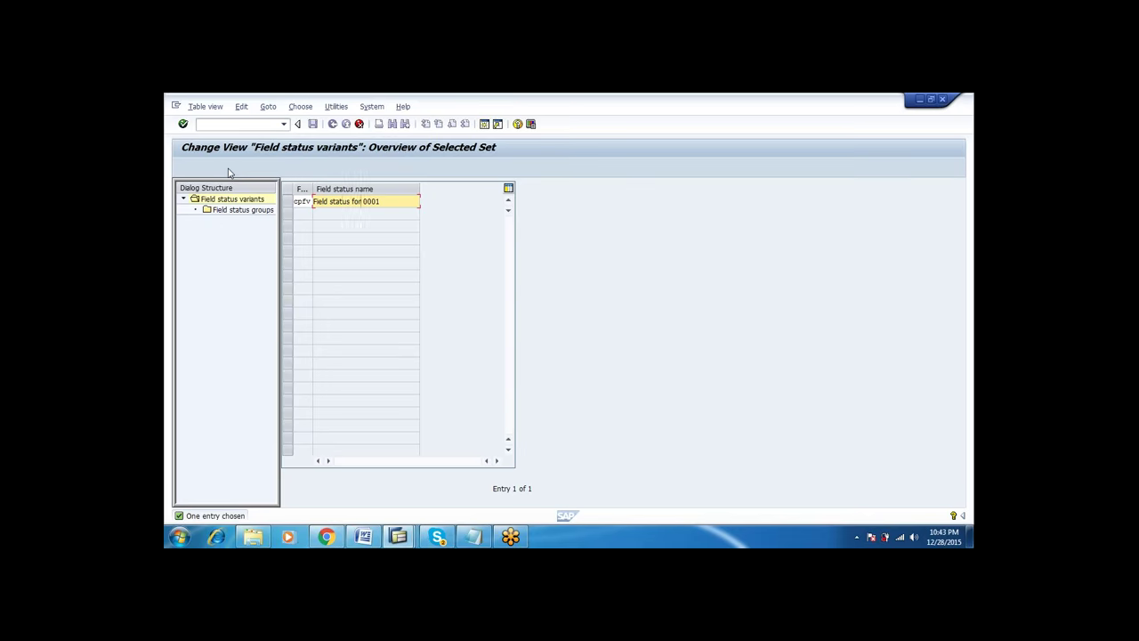
{"action": "type", "text": "CIP"}
{"action": "key", "text": "Return"}
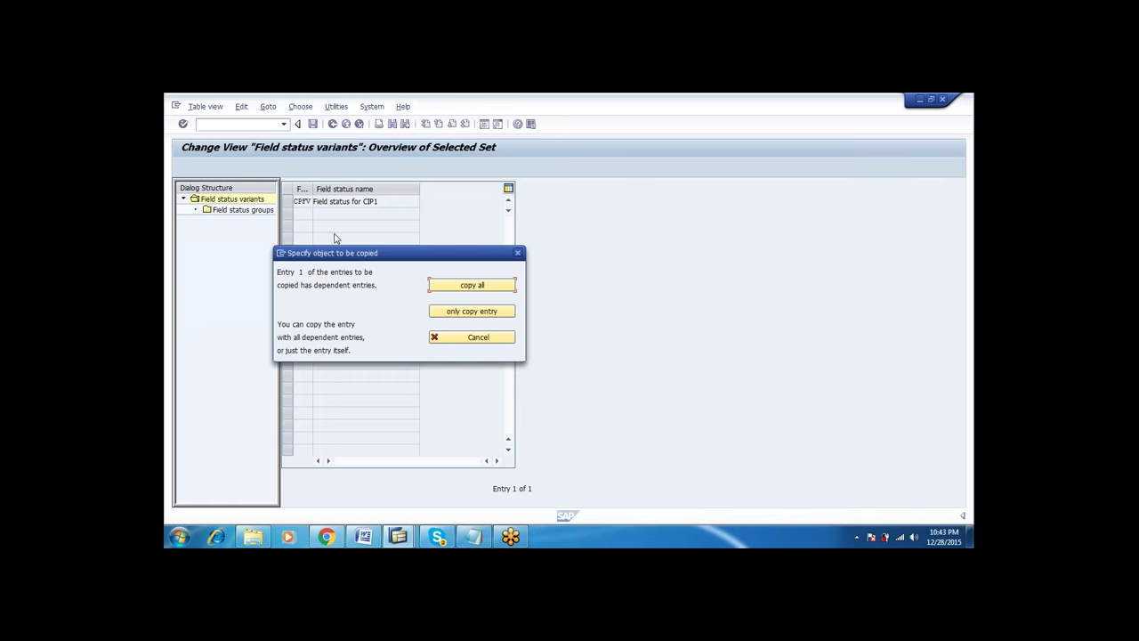
{"action": "left_click", "coordinate": [461, 287]}
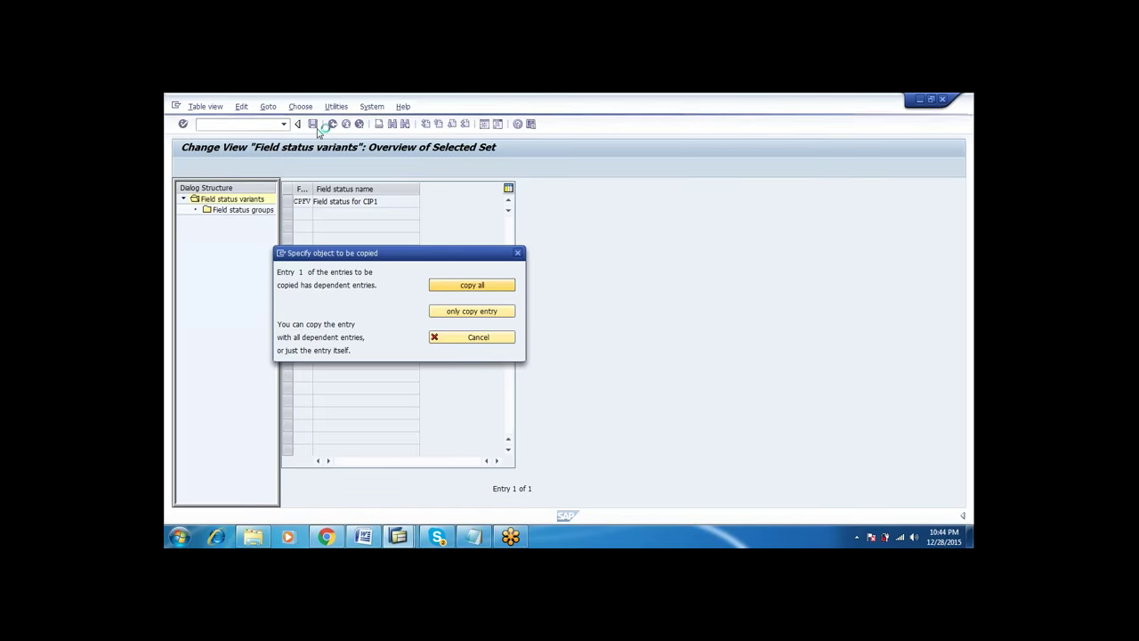
{"action": "key", "text": "Return"}
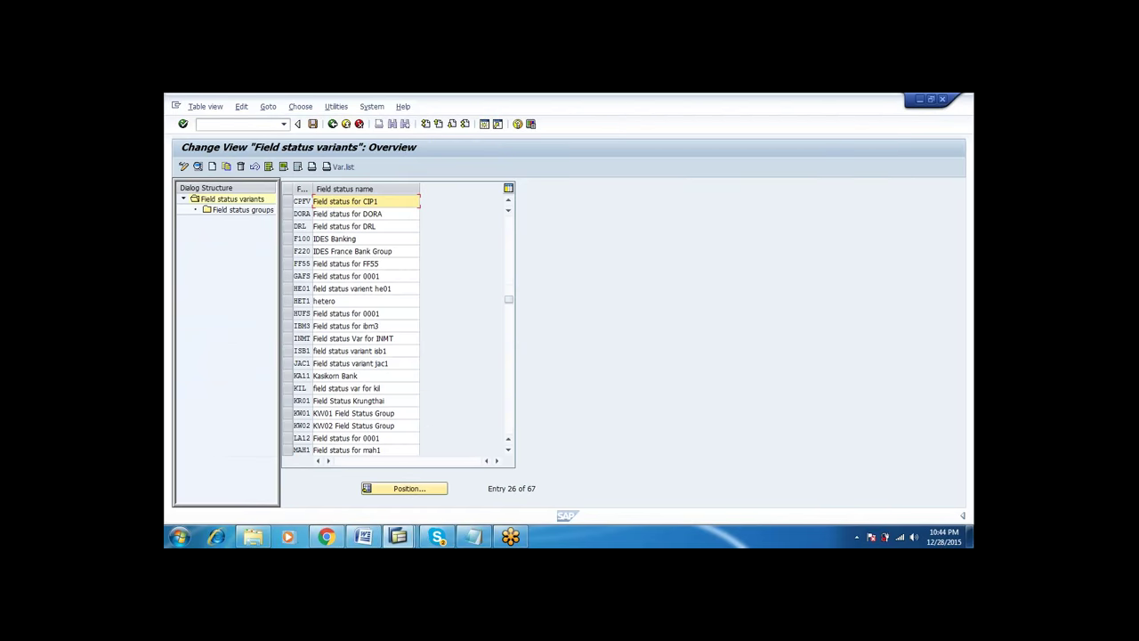
- Save the new field status variant under the CIPLA PAHRMAS customizing request and return to the IMG structure
{"action": "left_click", "coordinate": [312, 124]}
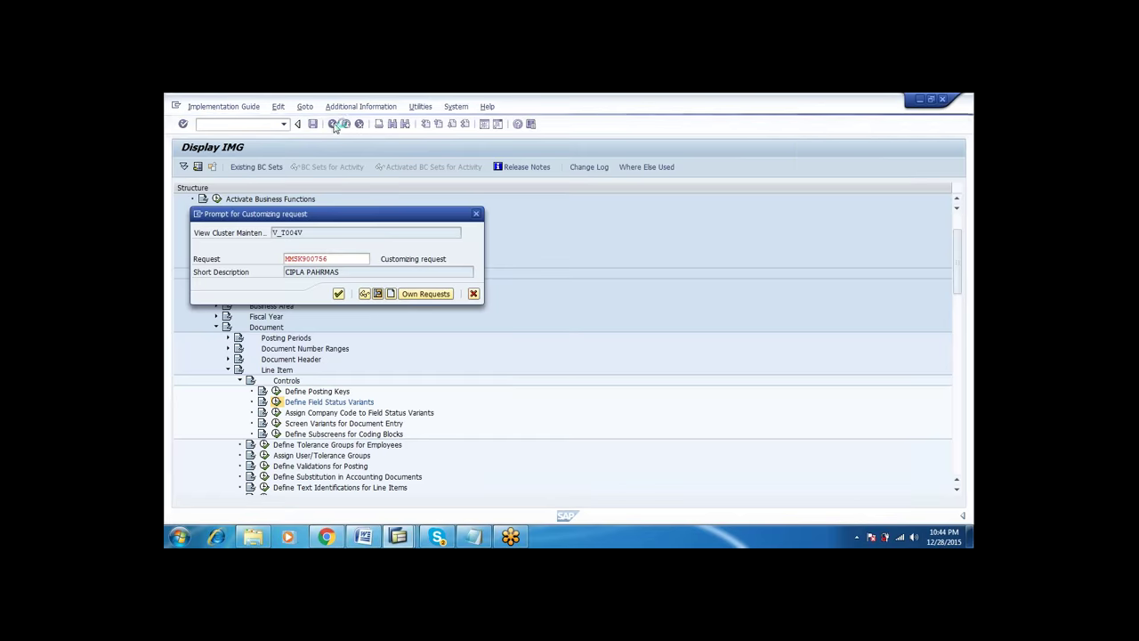
{"action": "key", "text": "Return"}
{"action": "left_click", "coordinate": [332, 124]}
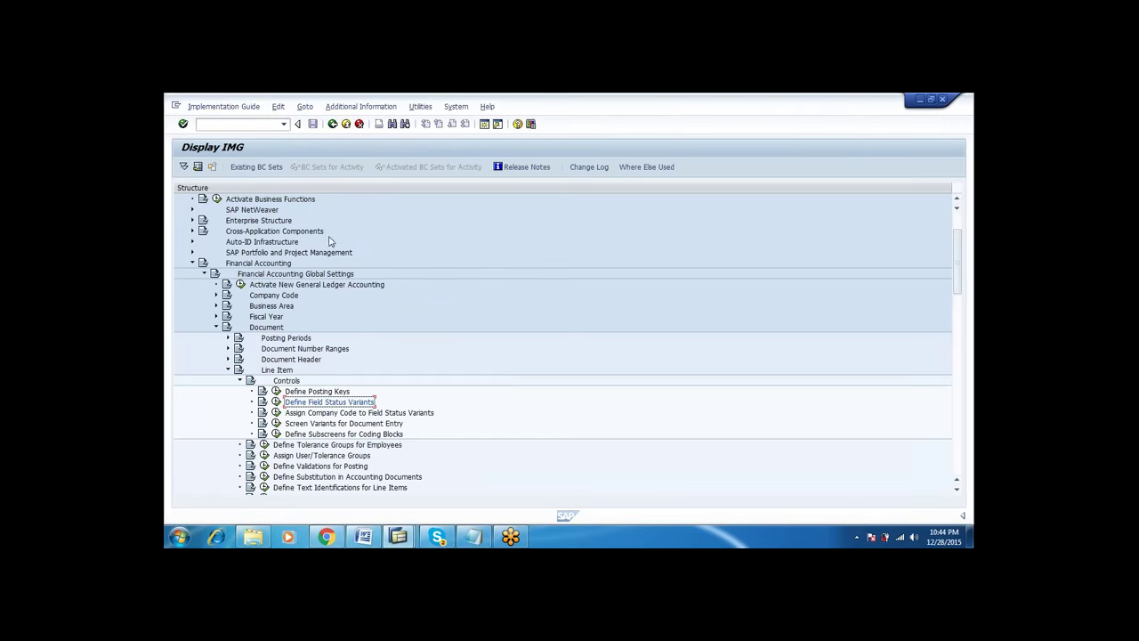
- In Assign Company Code to Field Status Variants, position the list at company code CIP1 and assign it variant CPFV
{"action": "left_click", "coordinate": [276, 412]}
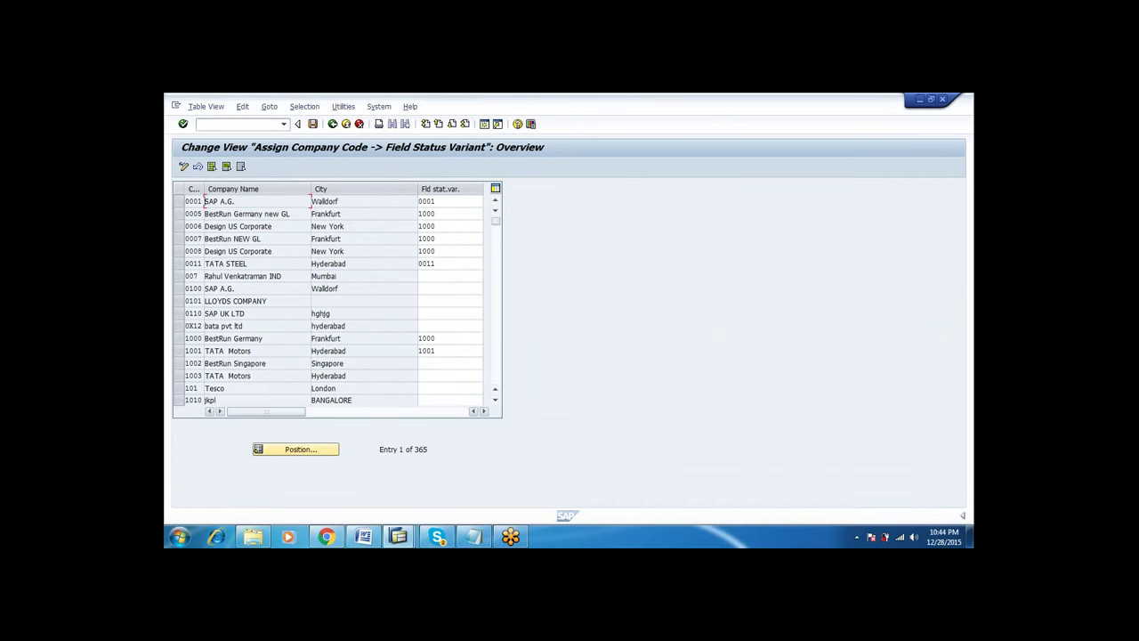
{"action": "left_click", "coordinate": [309, 451]}
{"action": "type", "text": "cip1"}
{"action": "key", "text": "Return"}
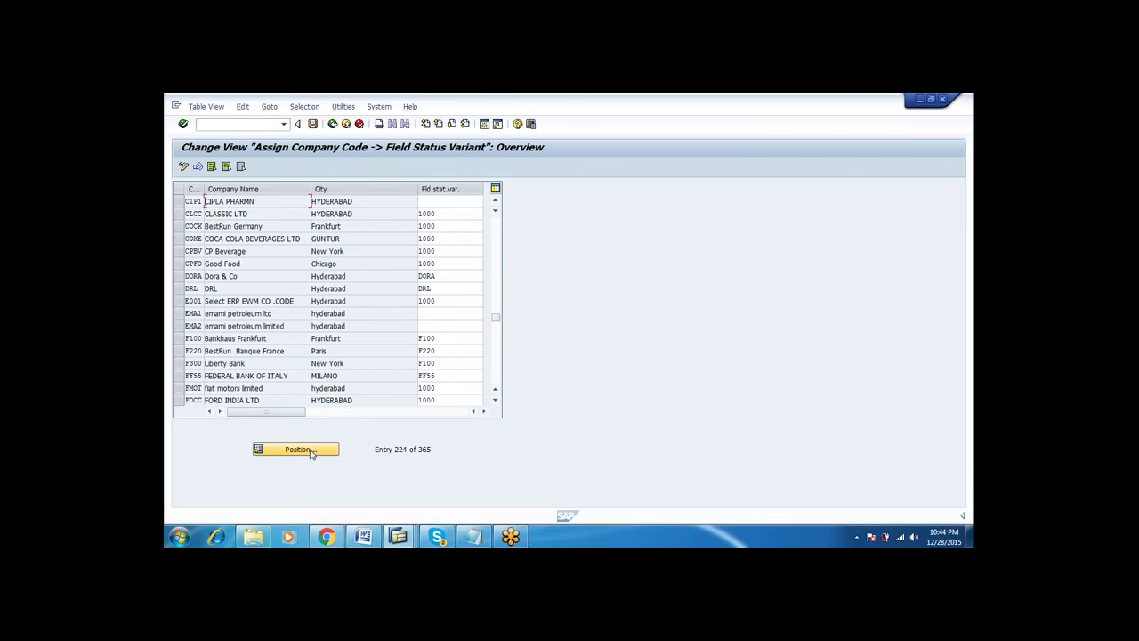
{"action": "key", "text": "Tab"}
{"action": "type", "text": "CPFV"}
- Save the field status variant assignment under the CIPLA PAHRMAS customizing request and go back to the Execute Project screen
{"action": "key", "text": "ctrl+s"}
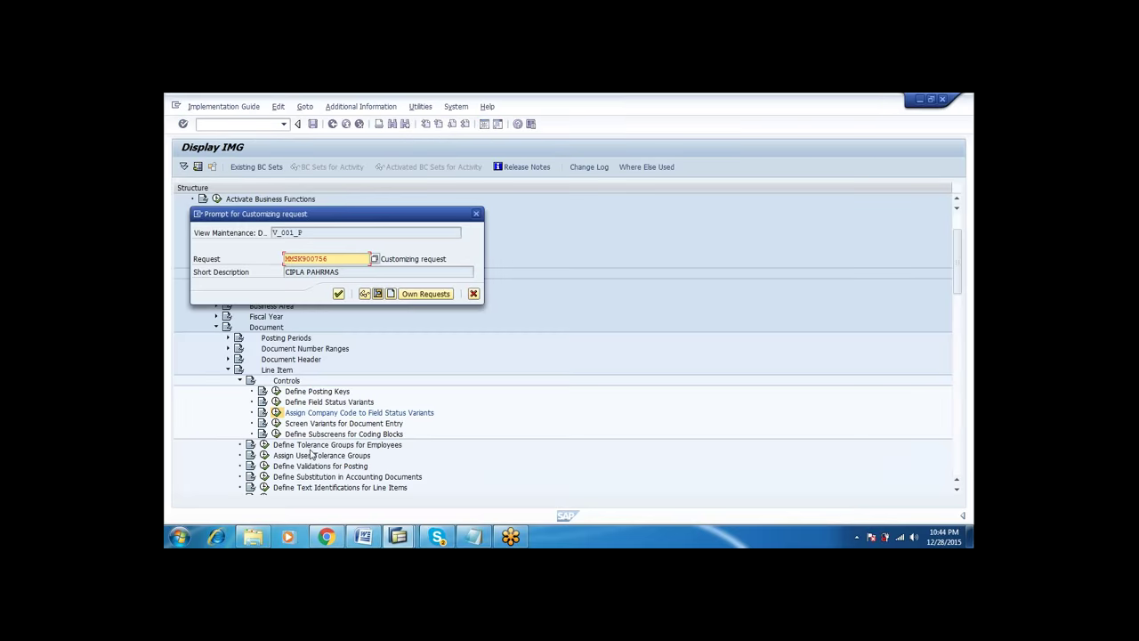
{"action": "key", "text": "Return"}
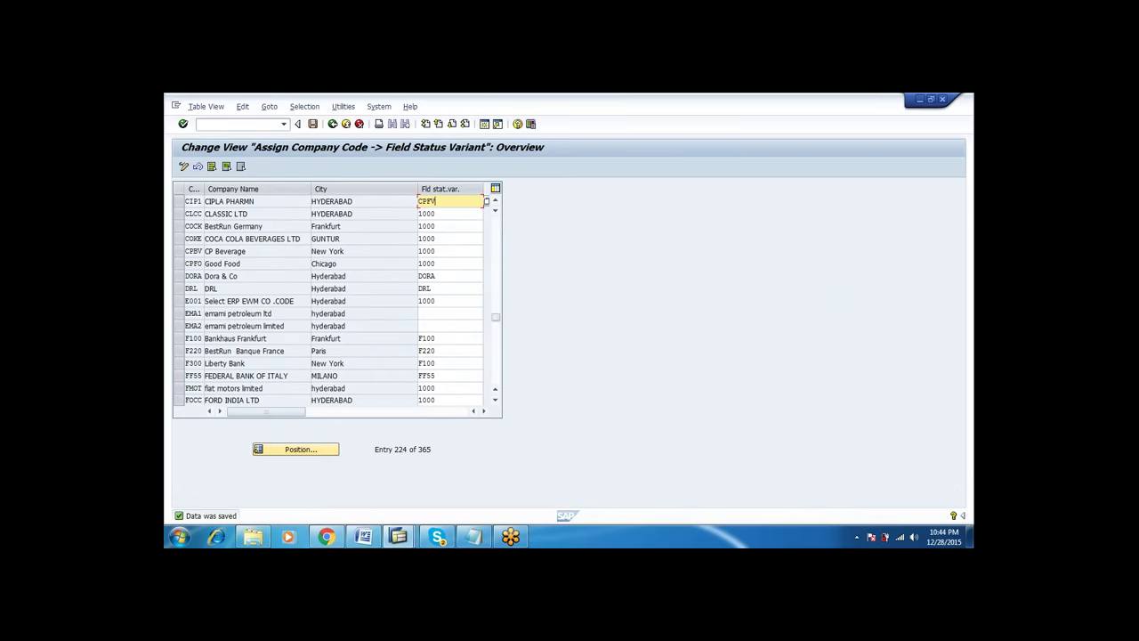
{"action": "left_click", "coordinate": [333, 124]}
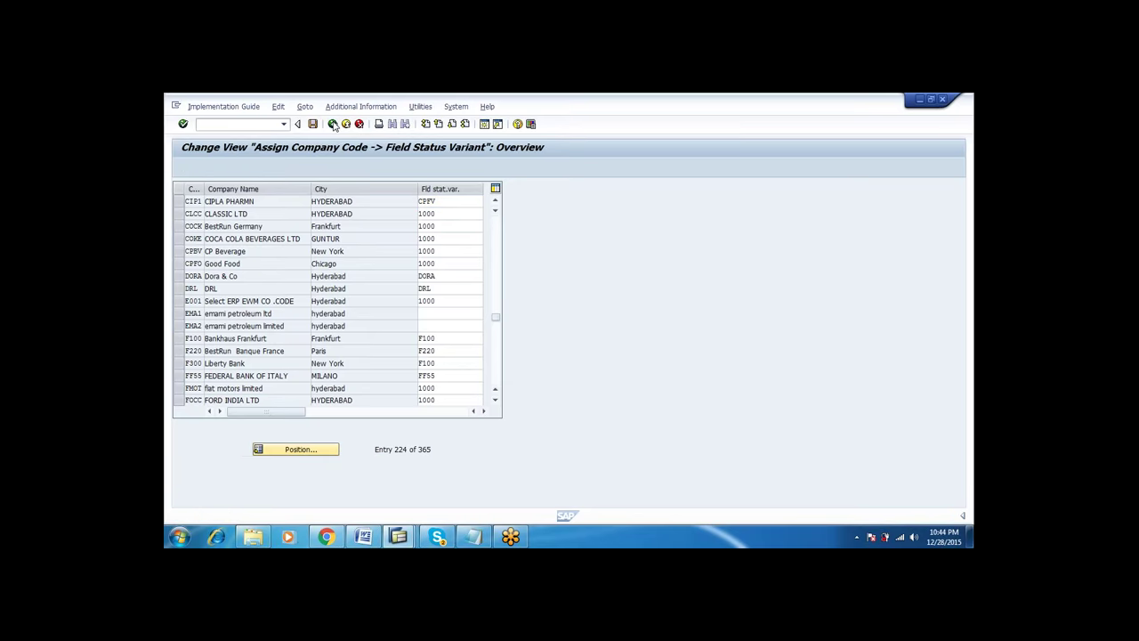
{"action": "left_click", "coordinate": [333, 123]}
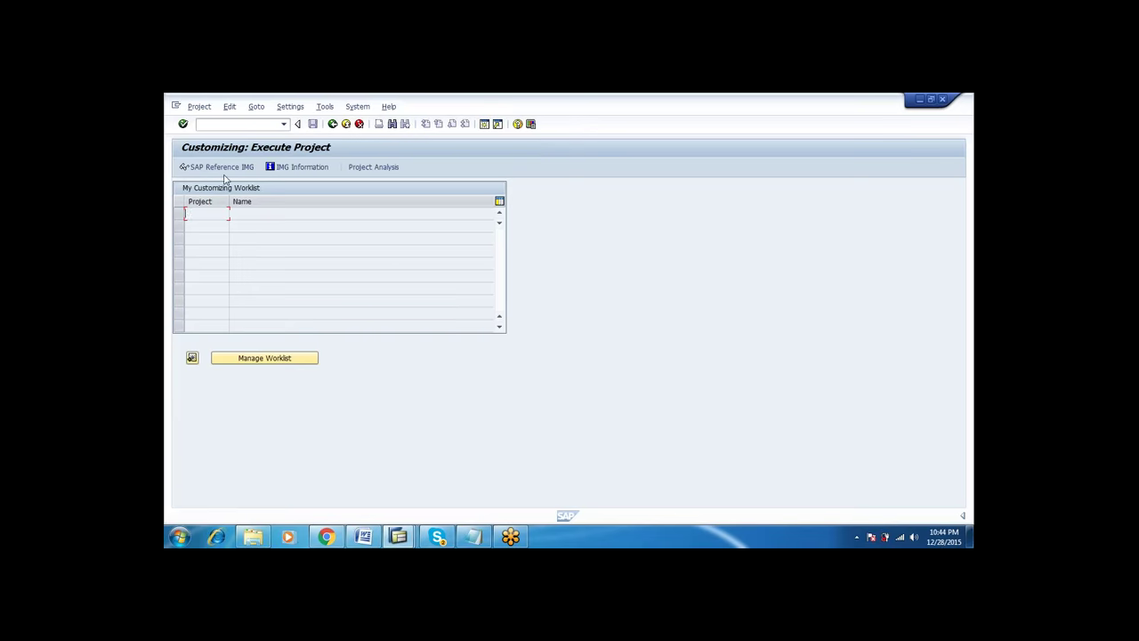
- Reopen the SAP Reference IMG and expand Financial Accounting, General Ledger Accounting, G/L Accounts, Master Data down to Preparations
{"action": "left_click", "coordinate": [222, 168]}
{"action": "left_click", "coordinate": [226, 168]}
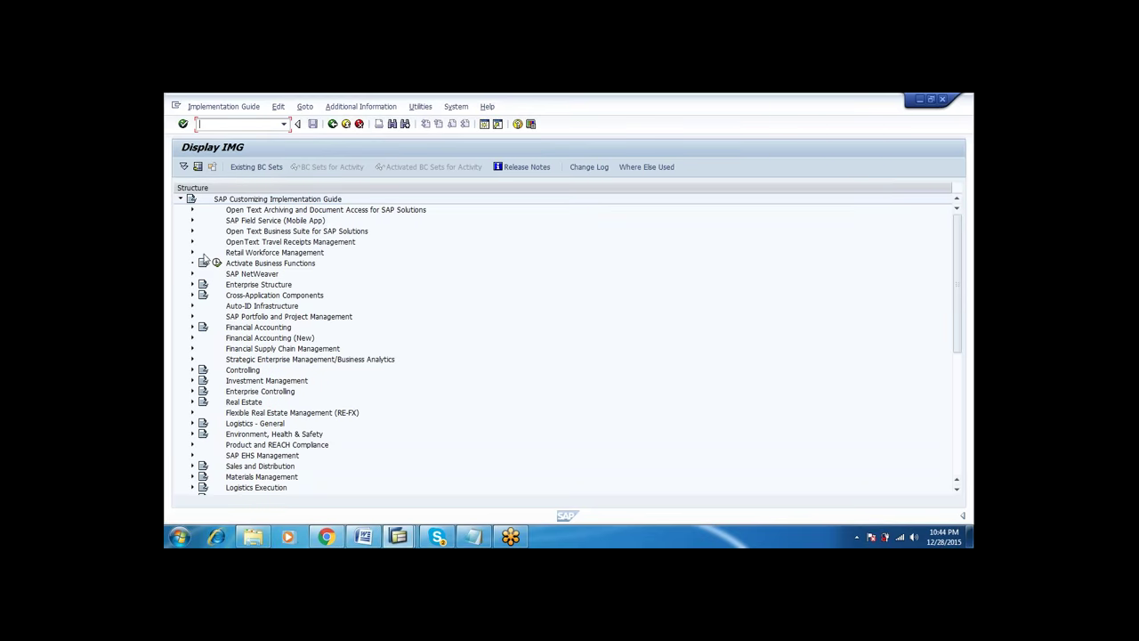
{"action": "left_click", "coordinate": [195, 330]}
{"action": "left_click", "coordinate": [194, 328]}
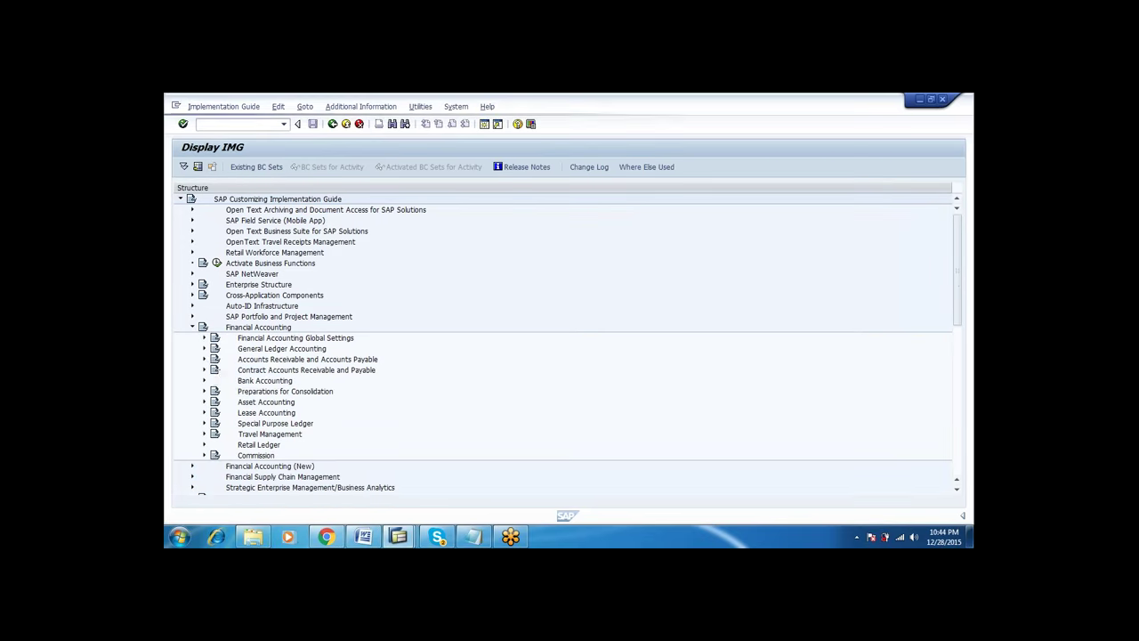
{"action": "left_click", "coordinate": [204, 348]}
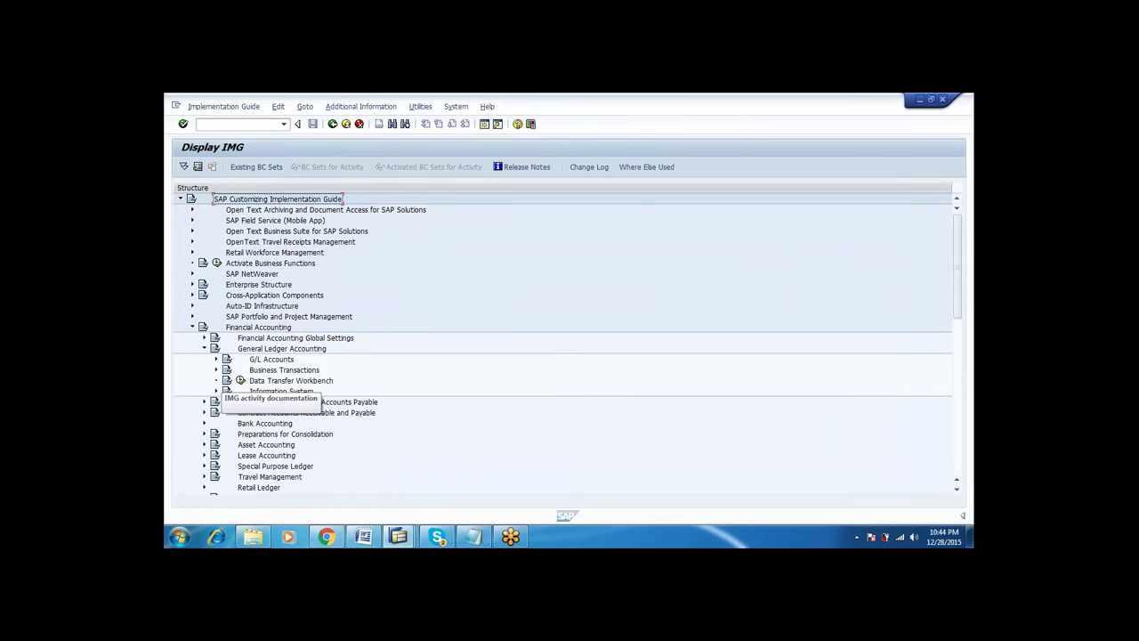
{"action": "left_click", "coordinate": [216, 360]}
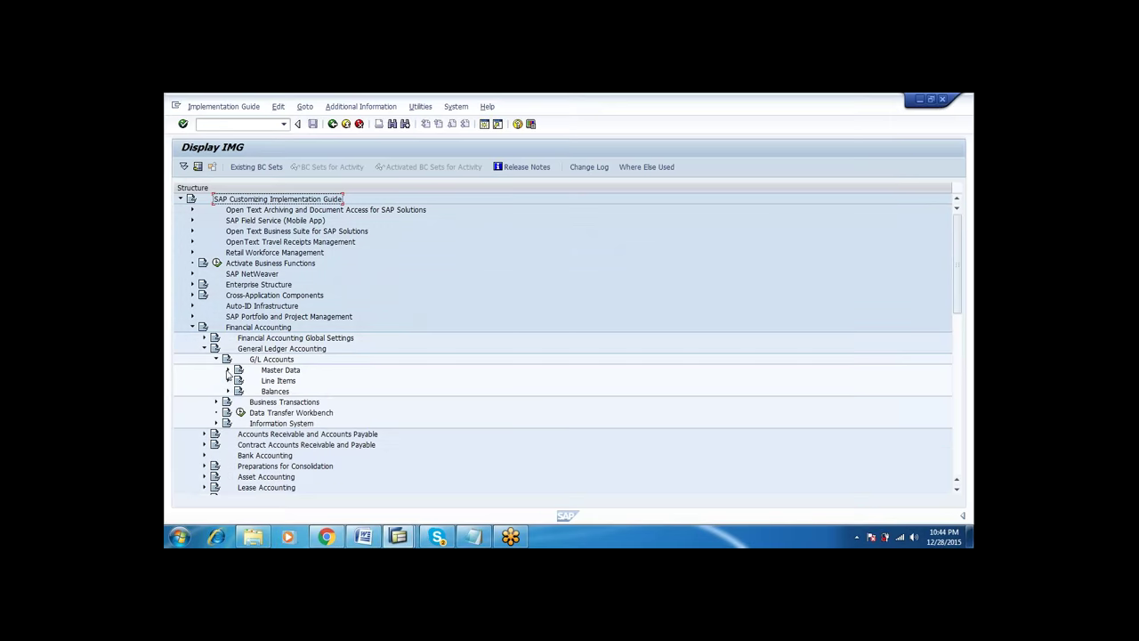
{"action": "left_click", "coordinate": [228, 369]}
{"action": "left_click", "coordinate": [239, 380]}
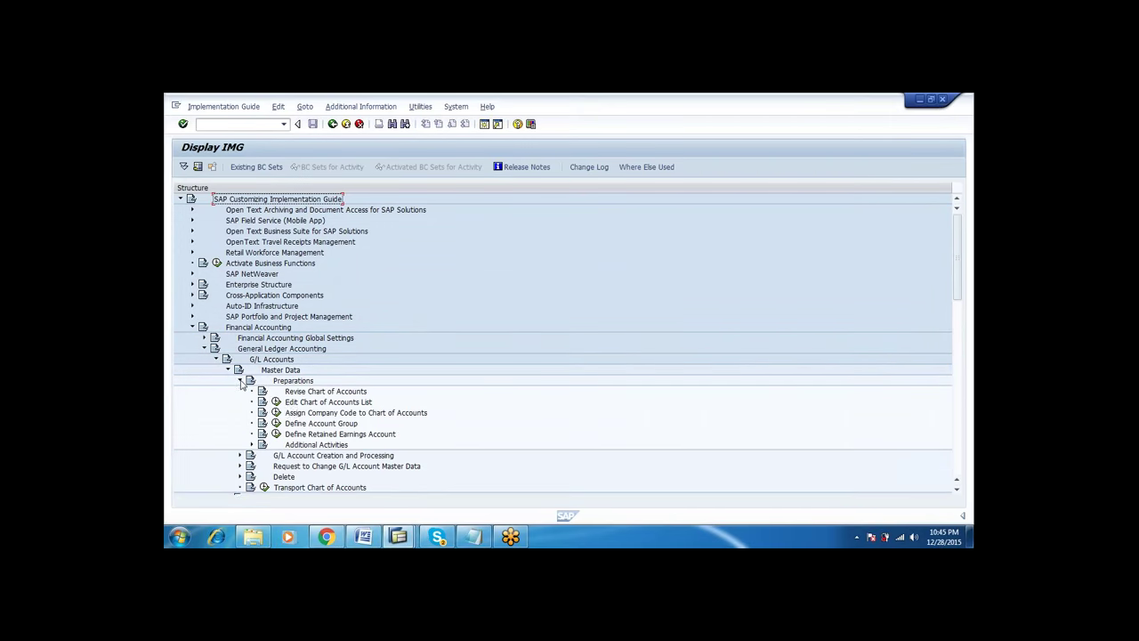
- Try to open Edit Chart of Accounts List and decline displaying the locked data
{"action": "left_click", "coordinate": [292, 402]}
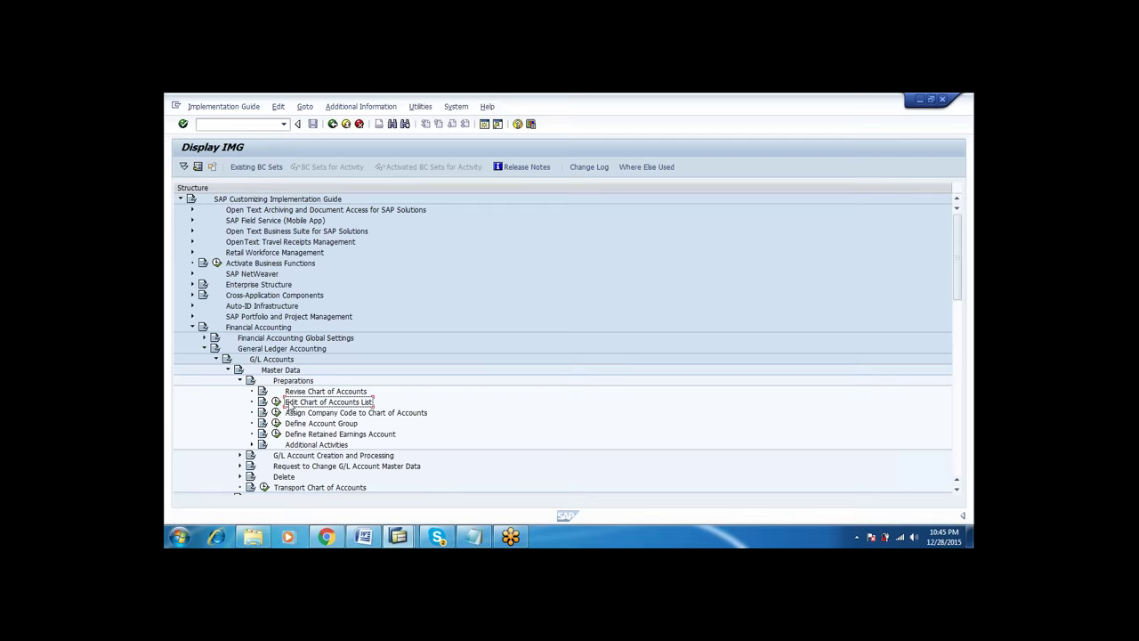
{"action": "left_click", "coordinate": [275, 401]}
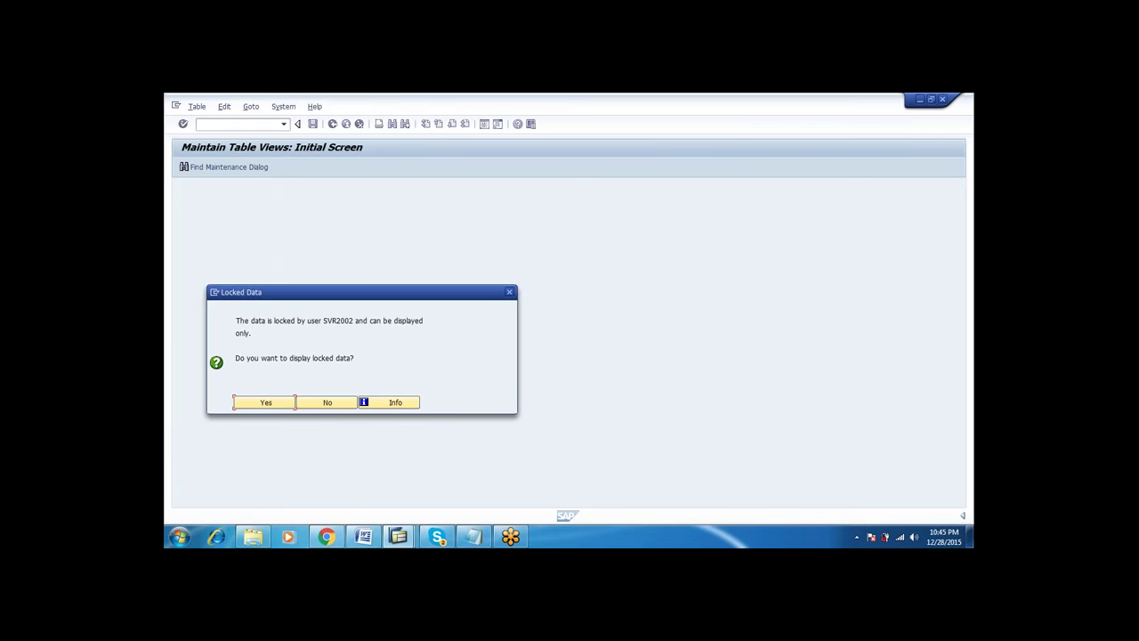
{"action": "left_click", "coordinate": [327, 402]}
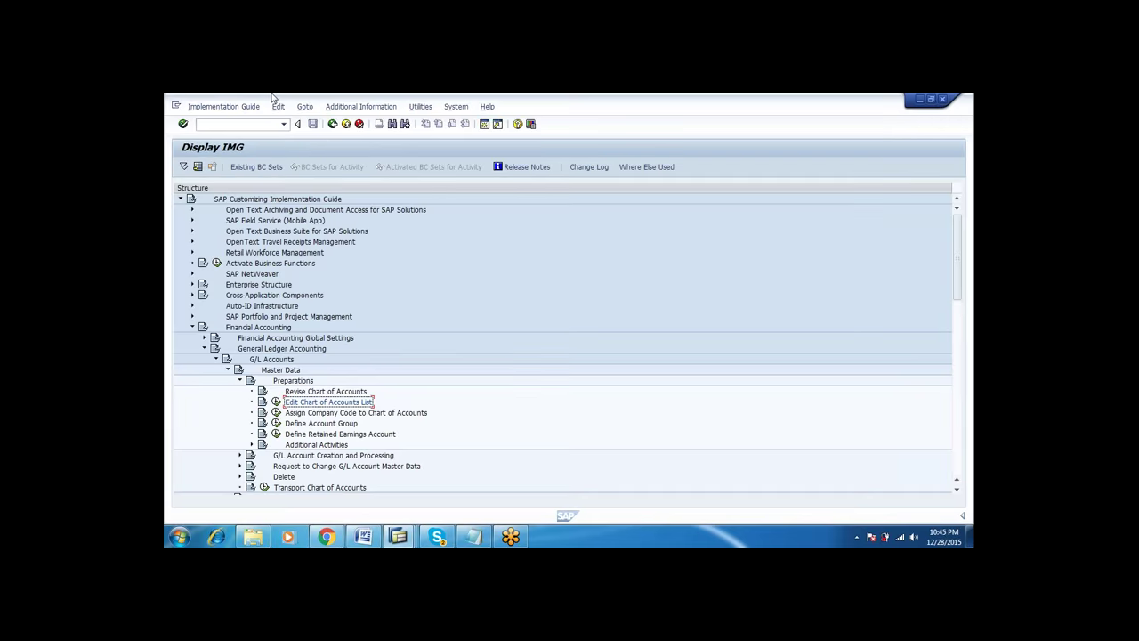
{"action": "left_click", "coordinate": [262, 124]}
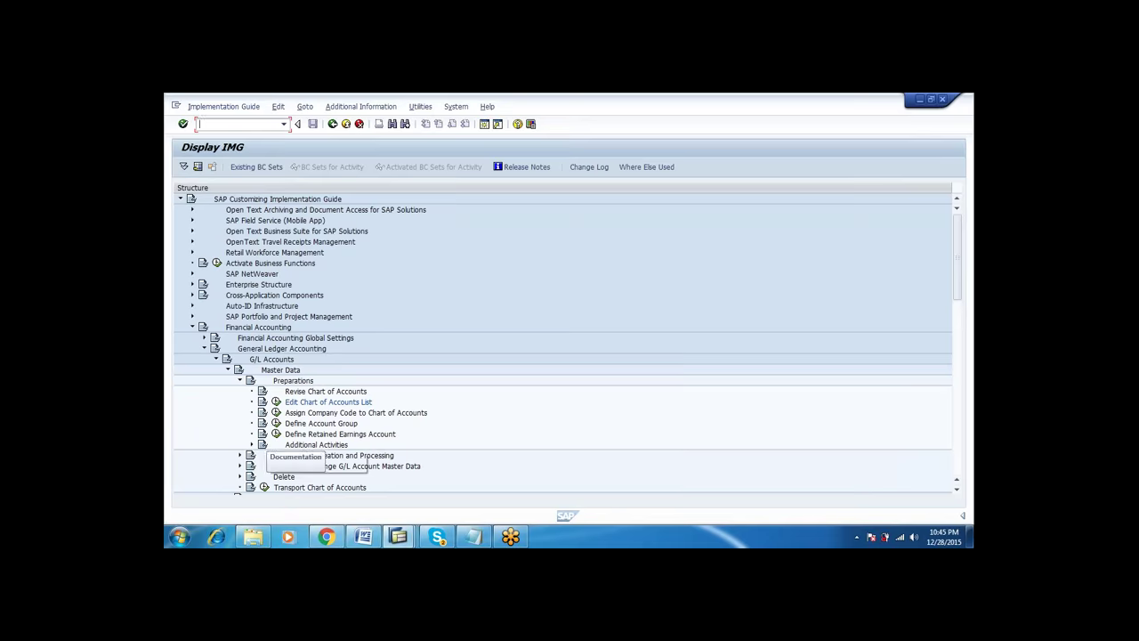
- In Edit Chart of Accounts List, create entry CPCA, "CHART OF ACCOUNTS FOR C.CODE CIP1", with maintenance language English and G/L account number length 5
{"action": "left_click", "coordinate": [276, 402]}
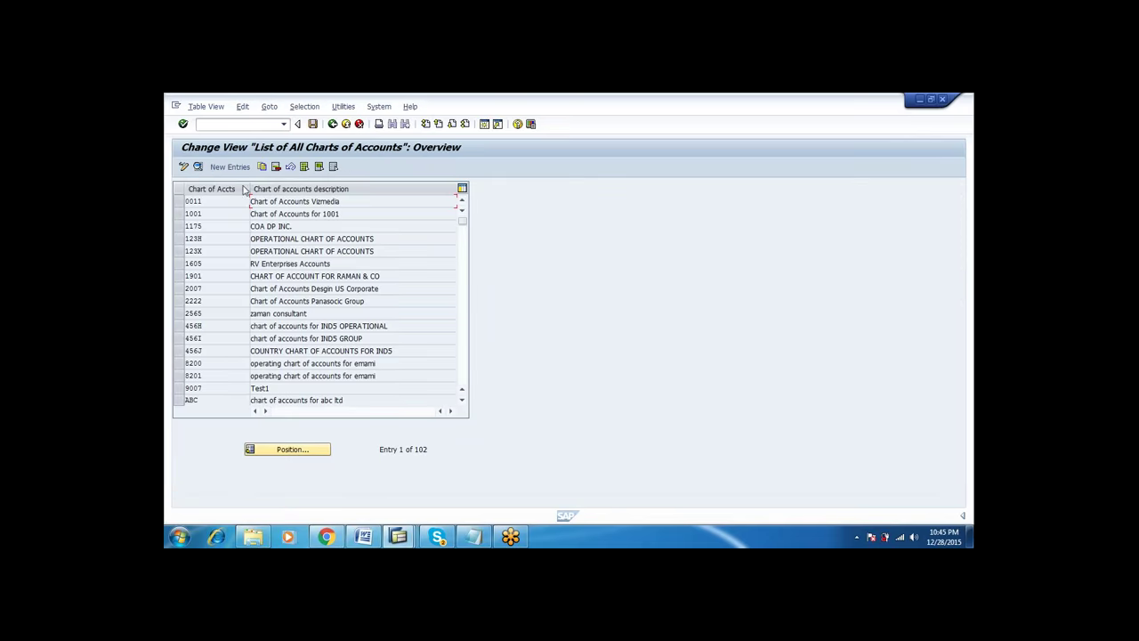
{"action": "left_click", "coordinate": [231, 167]}
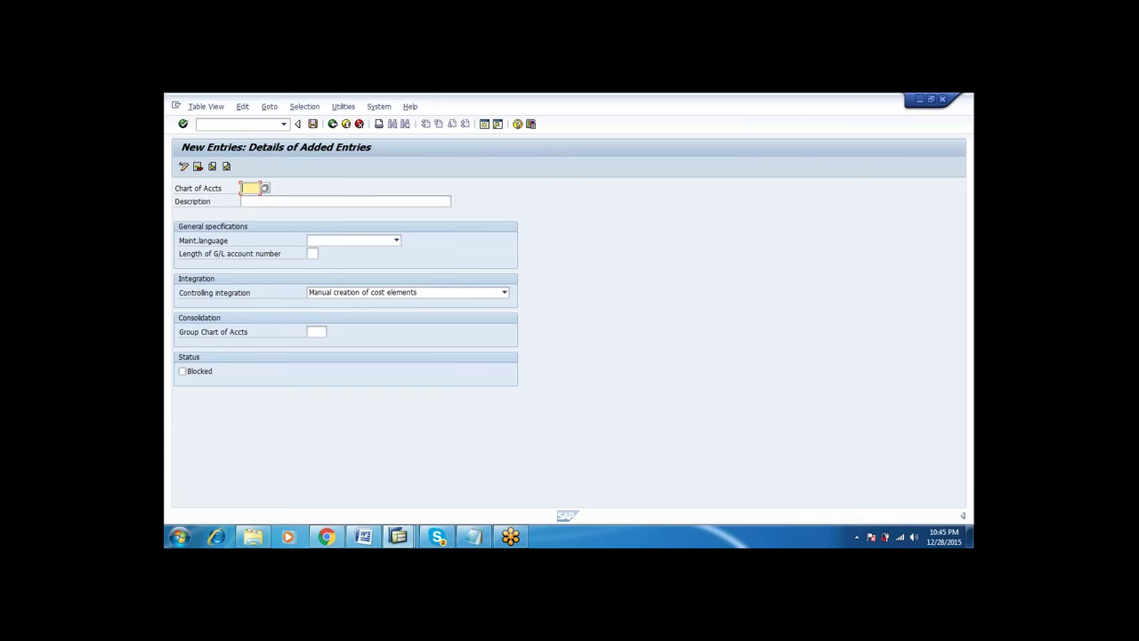
{"action": "type", "text": "CPCA"}
{"action": "key", "text": "Tab"}
{"action": "type", "text": "CHART O"}
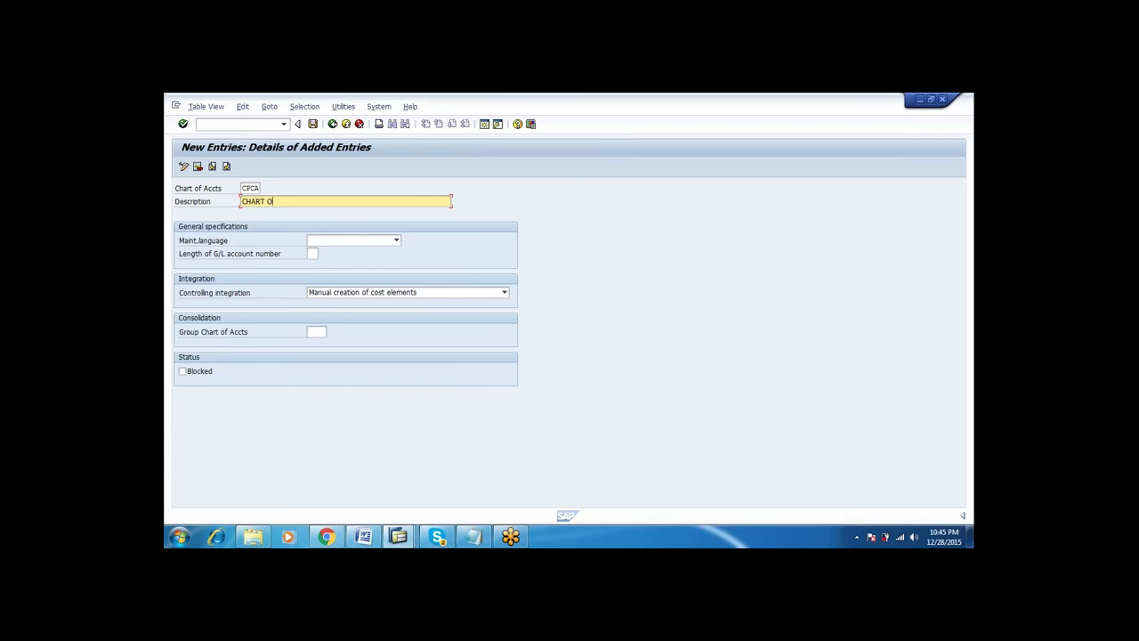
{"action": "type", "text": "F ACCOUNTS FOR C.CODE CIP1"}
{"action": "key", "text": "Tab"}
{"action": "type", "text": "E"}
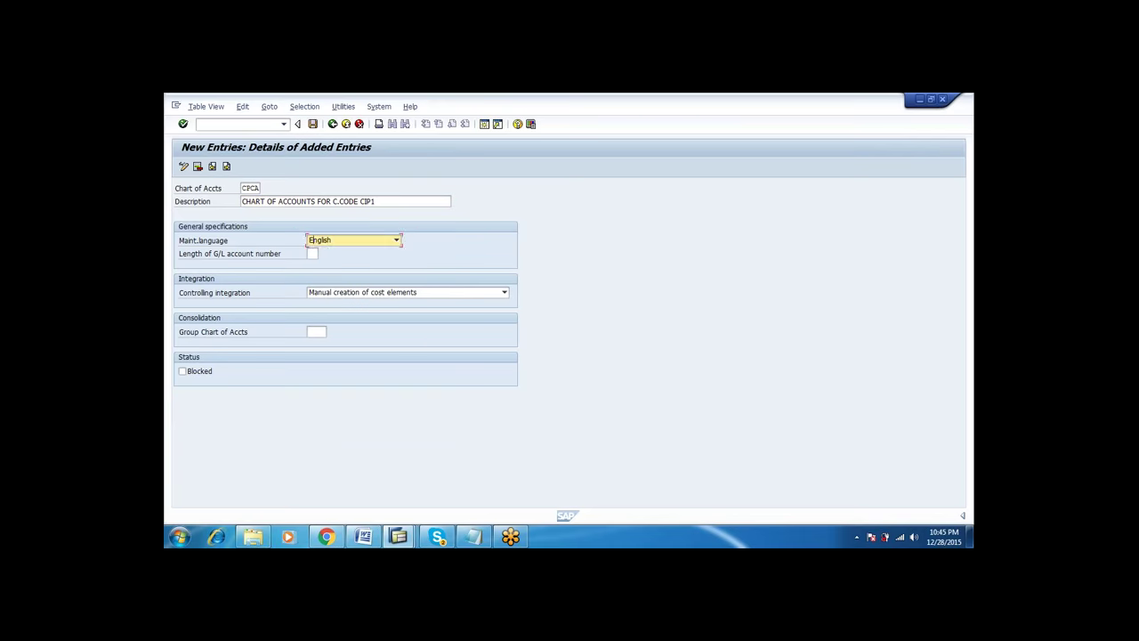
{"action": "key", "text": "Tab"}
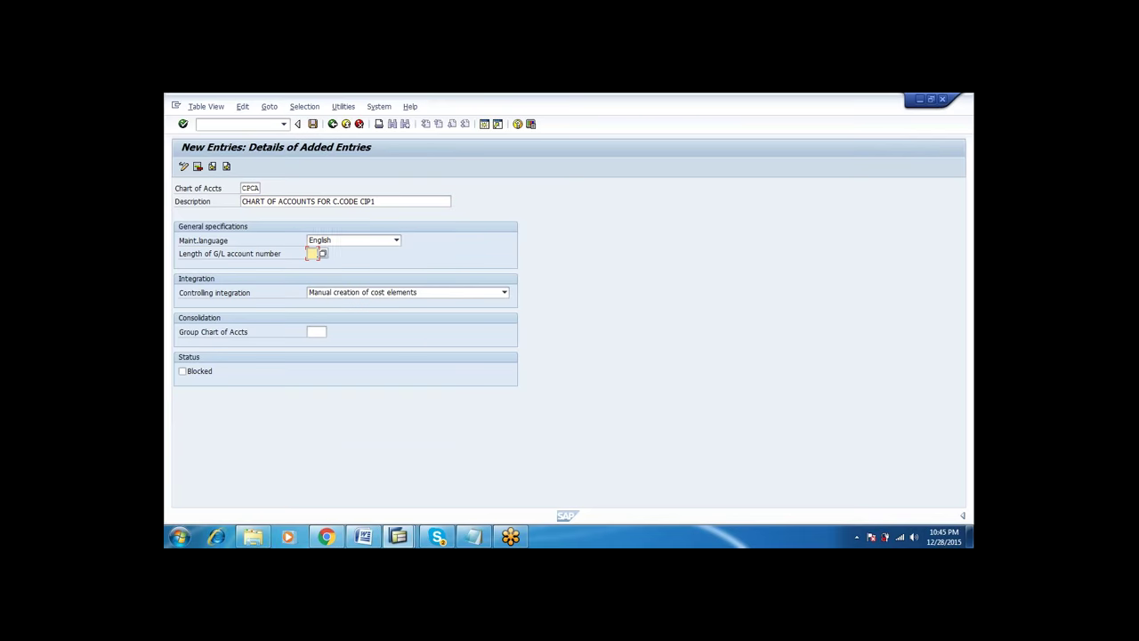
{"action": "type", "text": "5"}
- Save the new chart of accounts under the CIPLA PAHRMAS customizing request and return to the IMG structure
{"action": "left_click", "coordinate": [313, 124]}
{"action": "key", "text": "Return"}
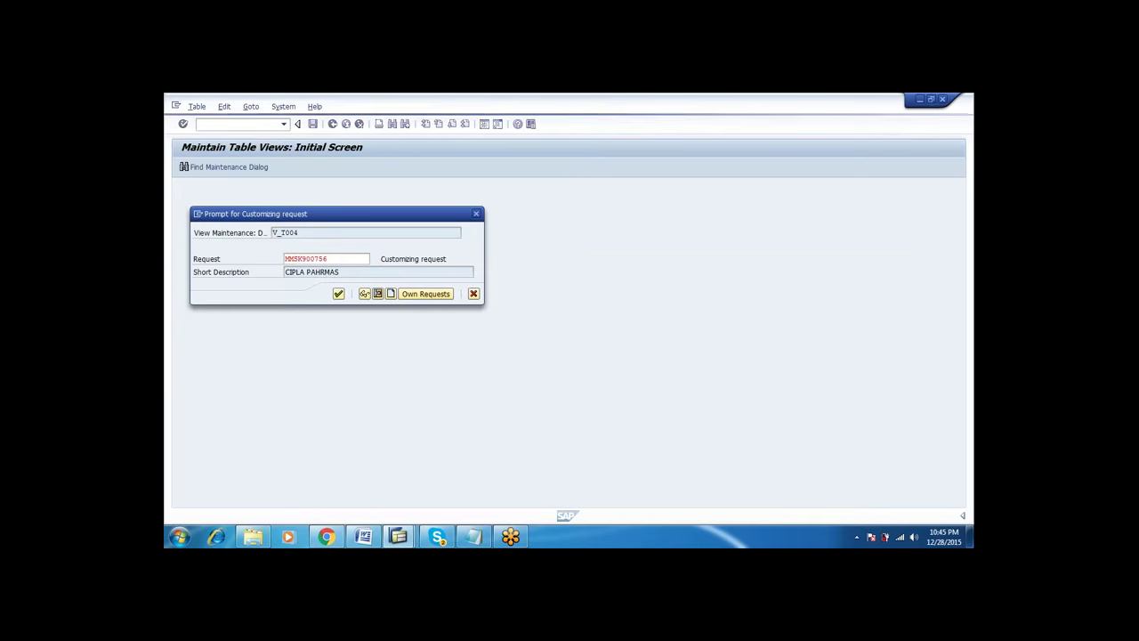
{"action": "left_click", "coordinate": [337, 124]}
{"action": "left_click", "coordinate": [338, 124]}
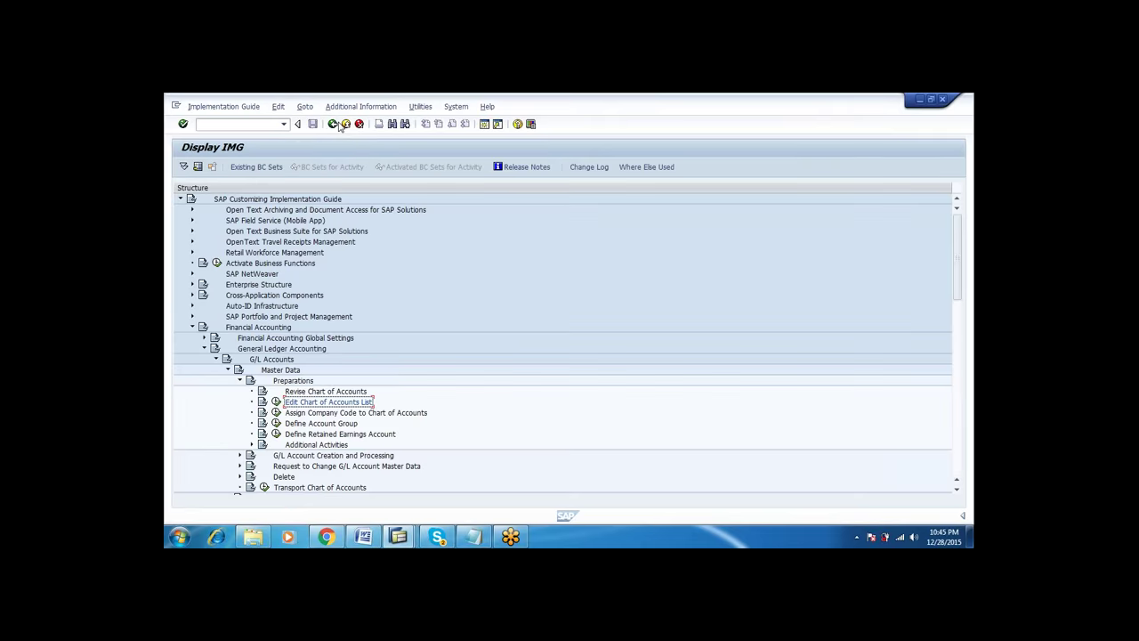
- Assign chart of accounts CPCA to company code CIP1 and save it under the CIPLA PAHRMAS customizing request, returning to the IMG structure
{"action": "left_click", "coordinate": [276, 412]}
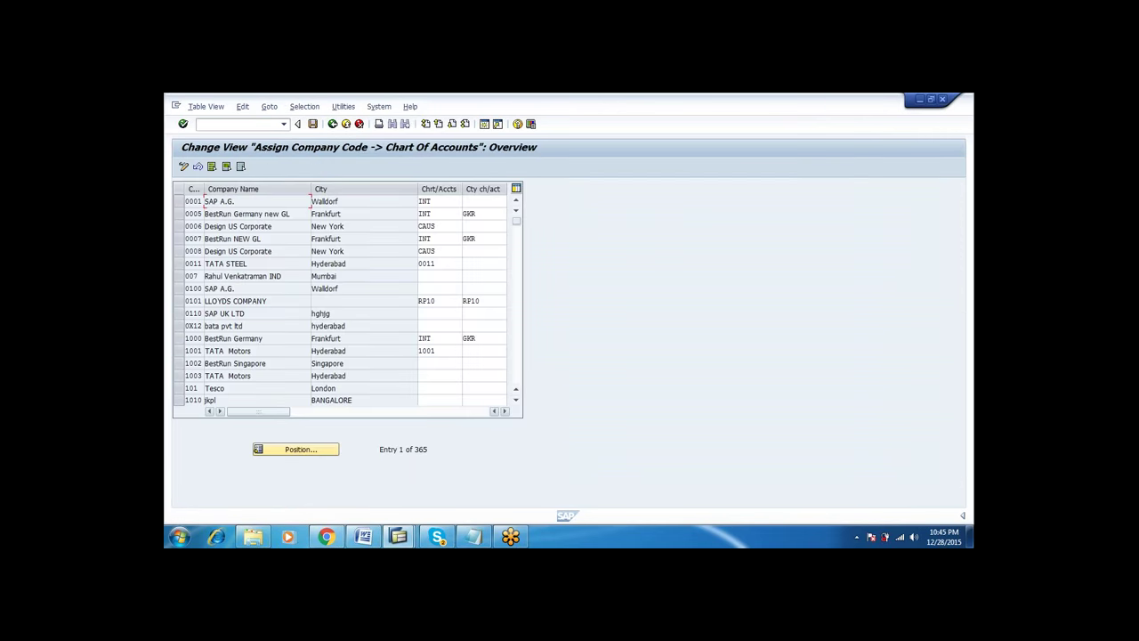
{"action": "left_click", "coordinate": [303, 448]}
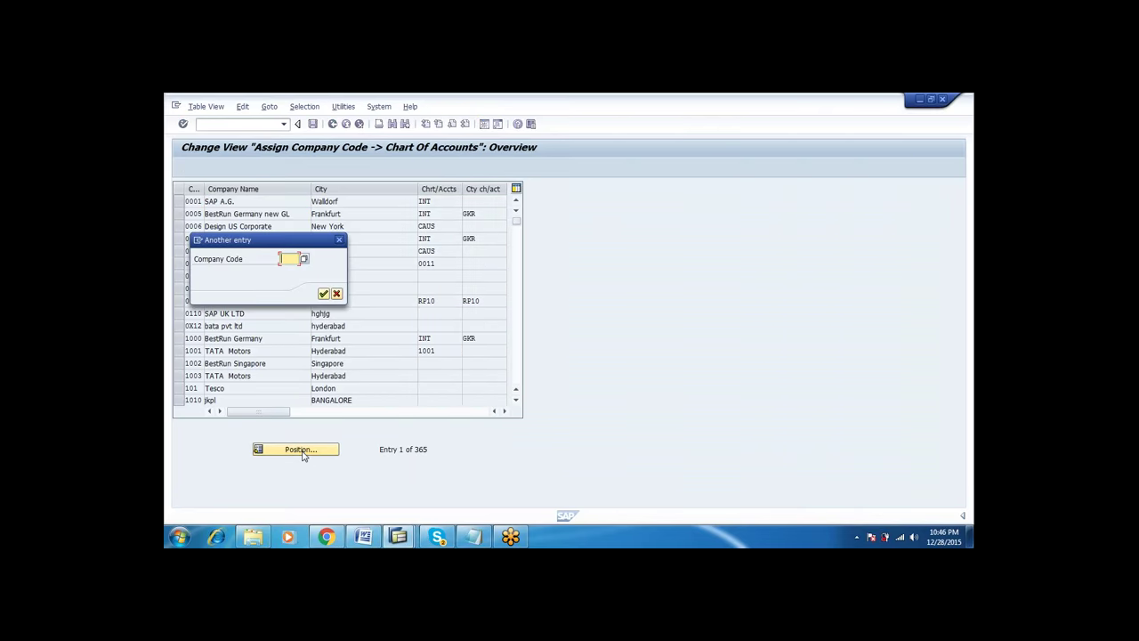
{"action": "type", "text": "CIP1"}
{"action": "key", "text": "Return"}
{"action": "key", "text": "Tab"}
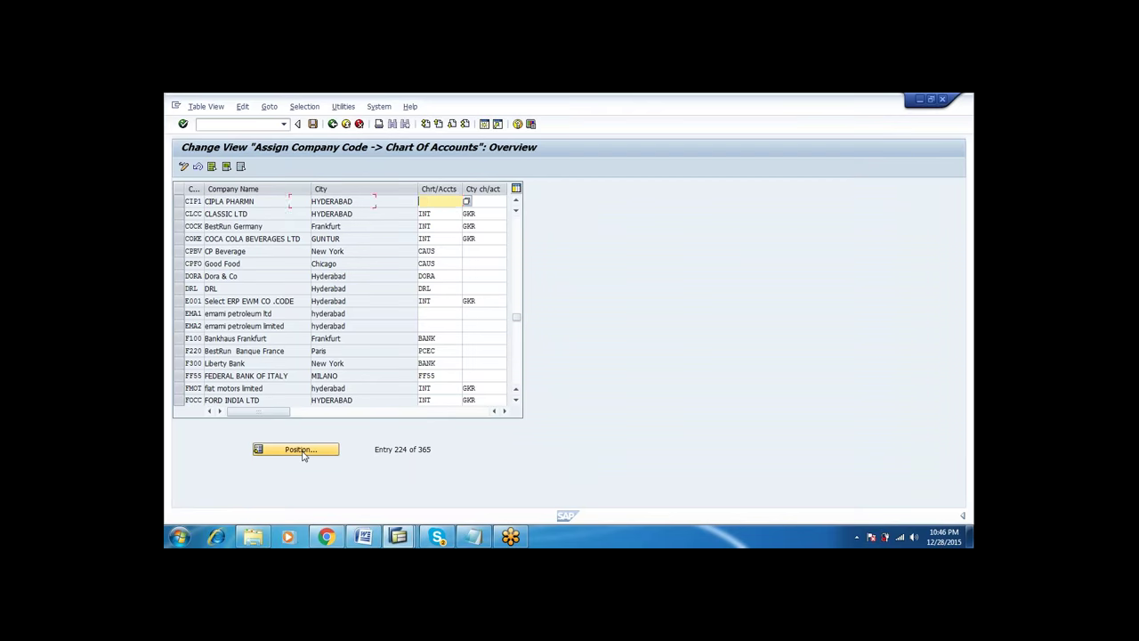
{"action": "type", "text": "CPCA"}
{"action": "key", "text": "ctrl+s"}
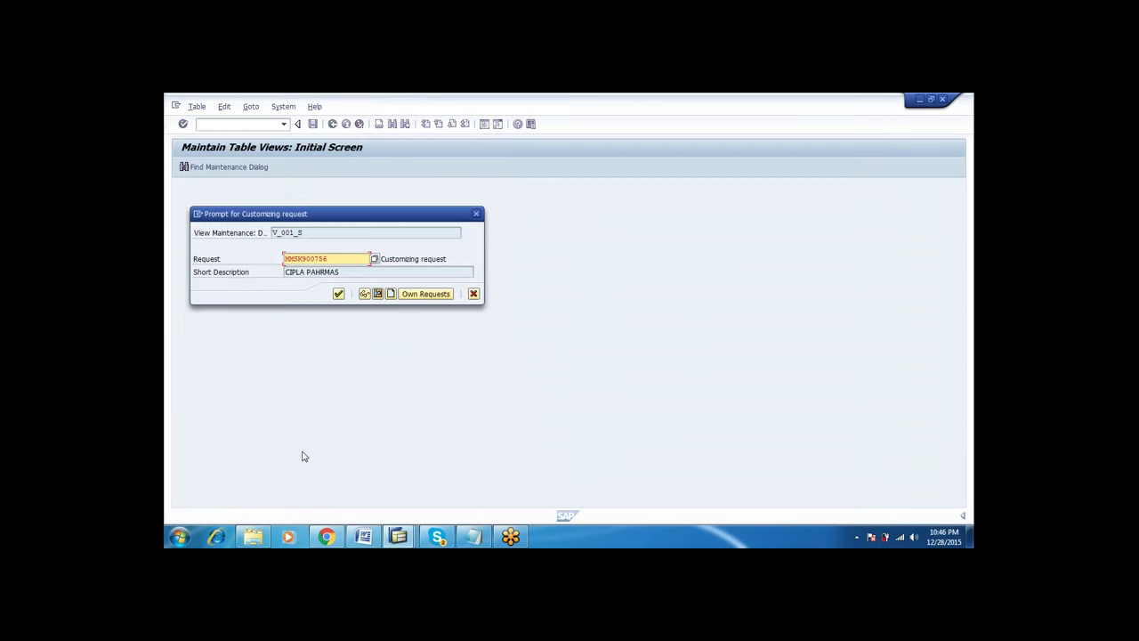
{"action": "key", "text": "Return"}
{"action": "key", "text": "F3"}
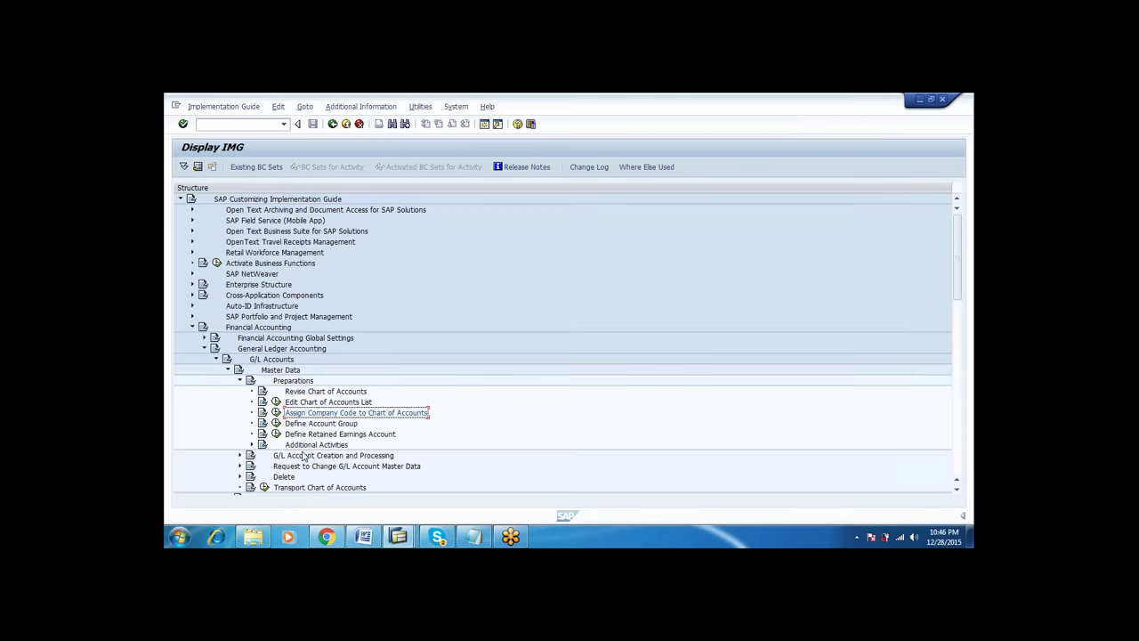
- In Define Account Group, add a new entry for chart of accounts CPCA: group LIAB, named LIABILITIES, with account range 1 to 49
{"action": "key", "text": "Down"}
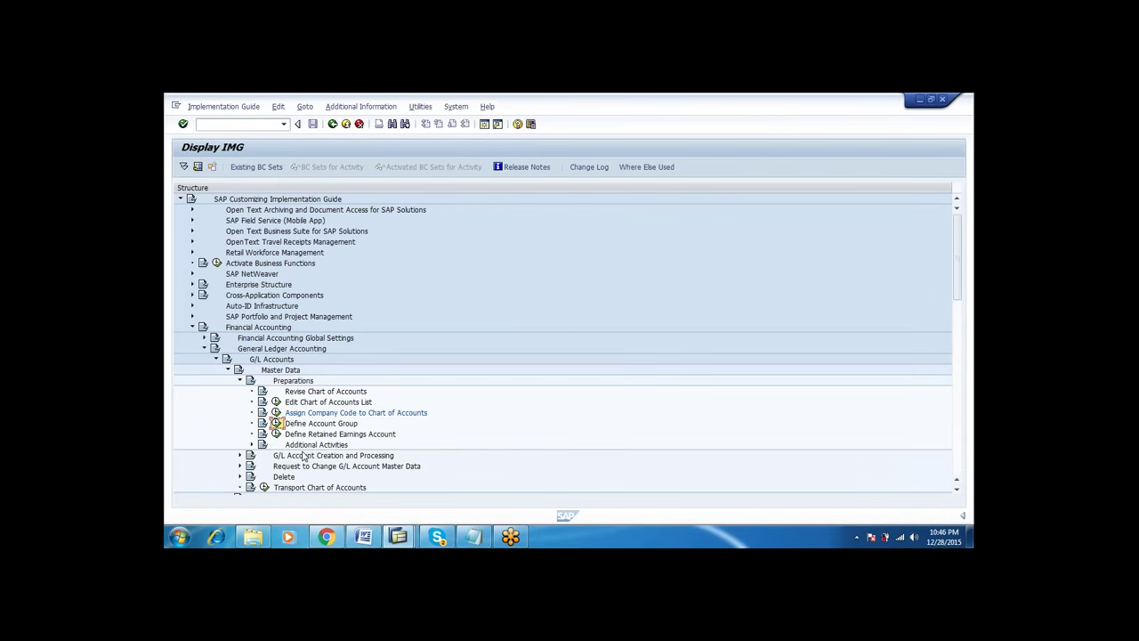
{"action": "left_click", "coordinate": [276, 424]}
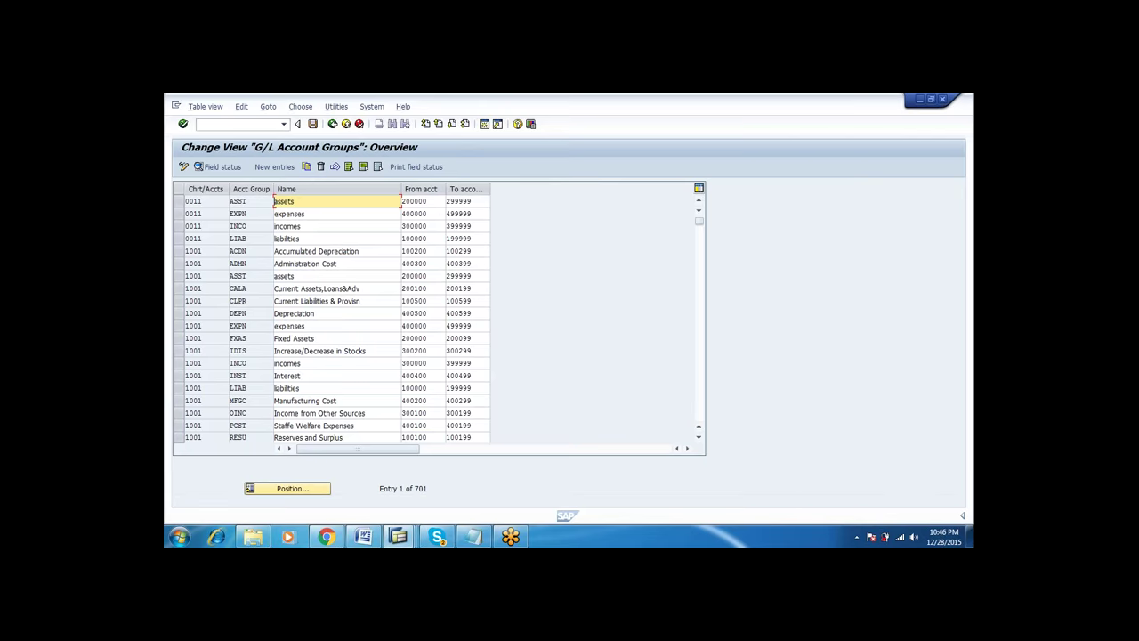
{"action": "left_click", "coordinate": [282, 168]}
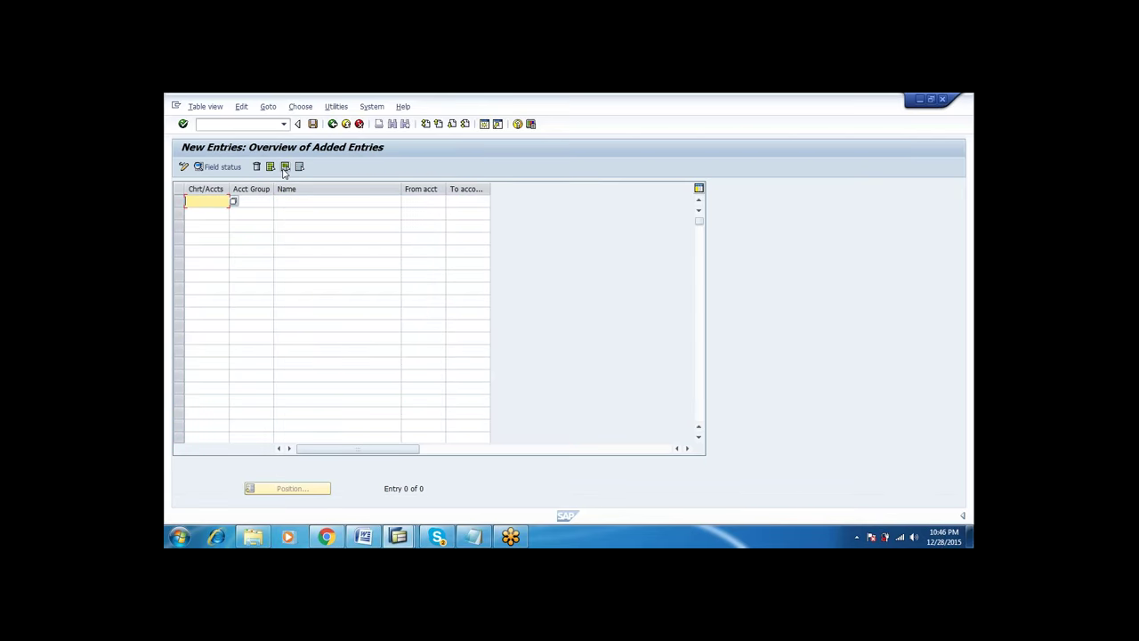
{"action": "type", "text": "CPCA"}
{"action": "key", "text": "Tab"}
{"action": "type", "text": "LIAB"}
{"action": "key", "text": "Tab"}
{"action": "type", "text": "LIABILITIES"}
{"action": "key", "text": "Tab"}
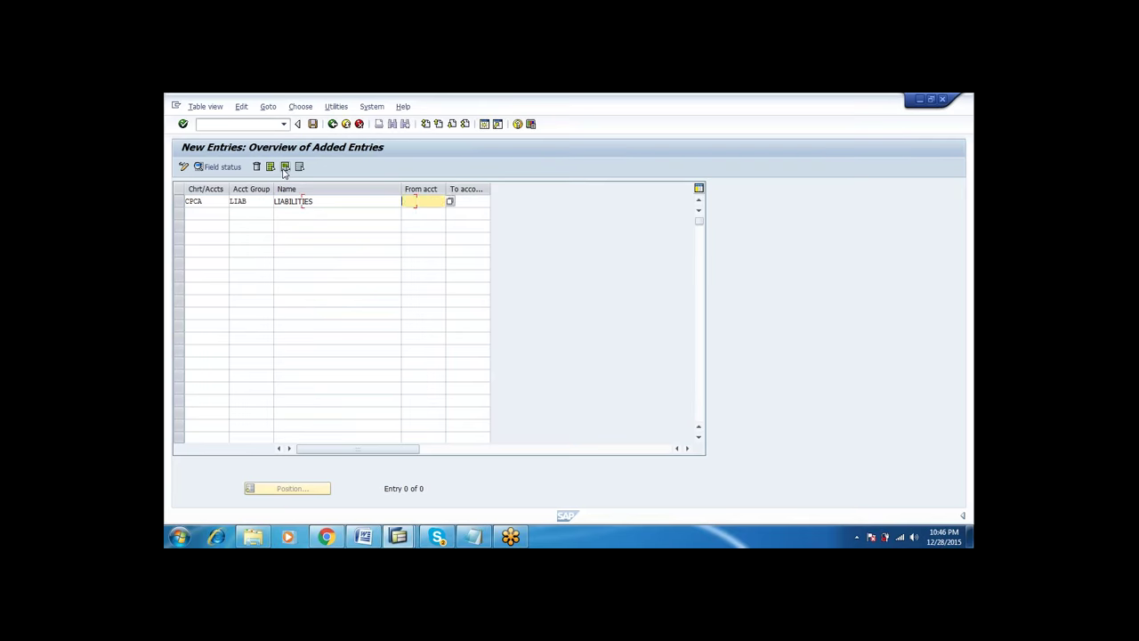
{"action": "type", "text": "1"}
{"action": "key", "text": "Tab"}
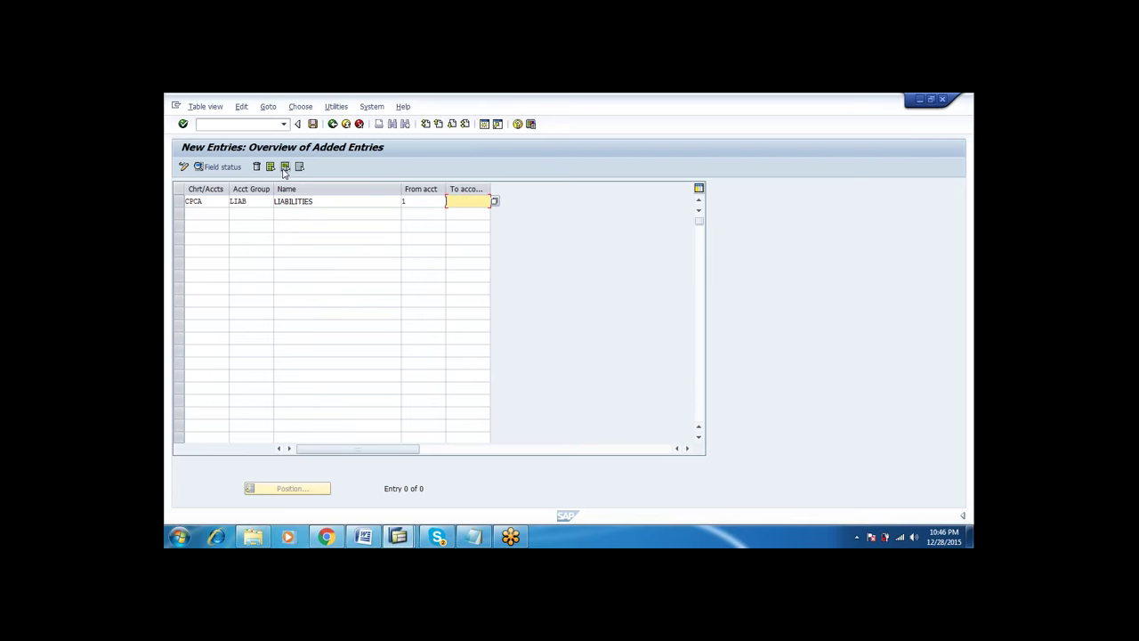
{"action": "type", "text": "49"}
{"action": "key", "text": "Return"}
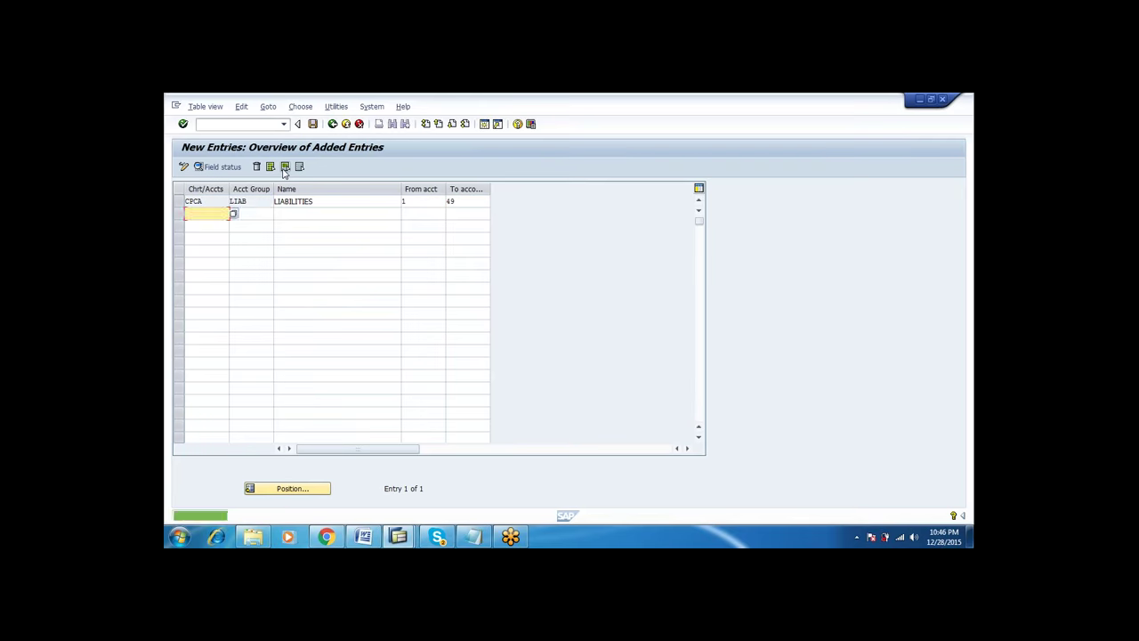
- Add account group ASSE, named ASSETS, for chart of accounts CPCA with account range 50 to 99
{"action": "type", "text": "CPCA"}
{"action": "key", "text": "Tab"}
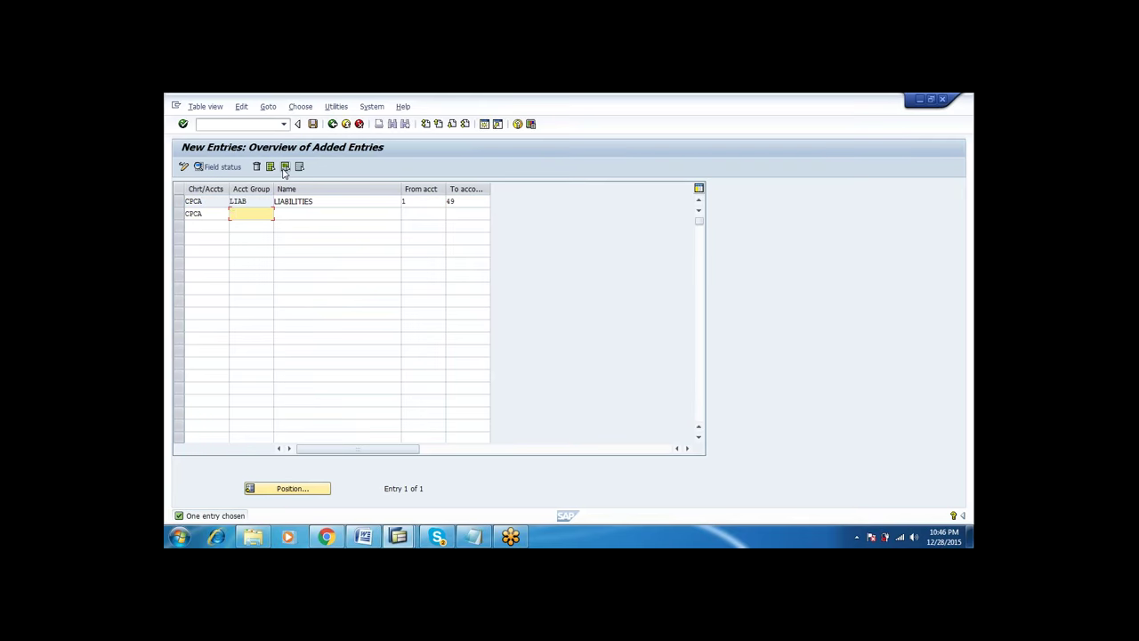
{"action": "type", "text": "ASSE"}
{"action": "key", "text": "Tab"}
{"action": "type", "text": "AA"}
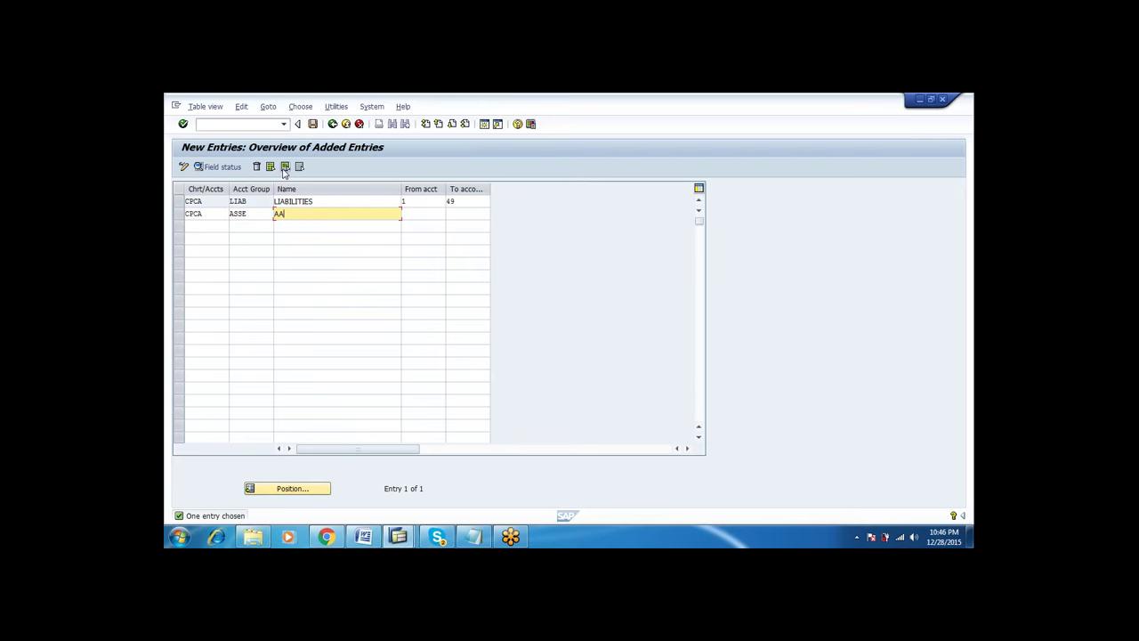
{"action": "key", "text": "BackSpace"}
{"action": "type", "text": "SSETR"}
{"action": "key", "text": "BackSpace"}
{"action": "type", "text": "S"}
{"action": "key", "text": "Tab"}
{"action": "type", "text": "50"}
{"action": "key", "text": "Tab"}
{"action": "type", "text": "99"}
{"action": "key", "text": "Tab"}
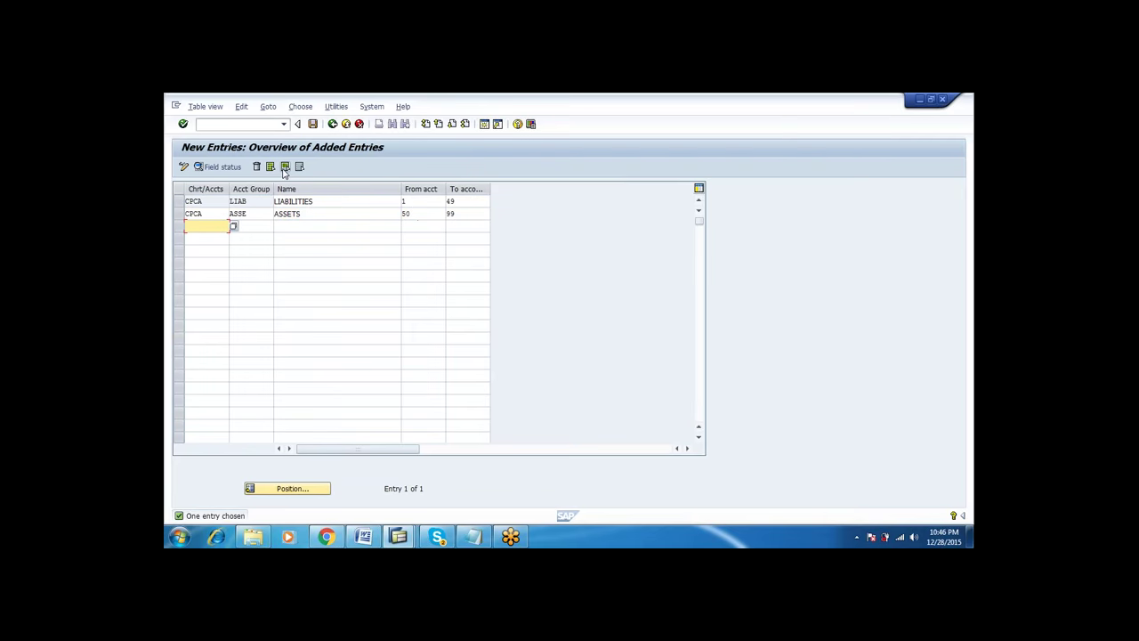
- Add account group CAPI, named CAPITALS, for chart of accounts CPCA with account range 100 to 149, and start another CPCA row
{"action": "type", "text": "CPCA"}
{"action": "key", "text": "Tab"}
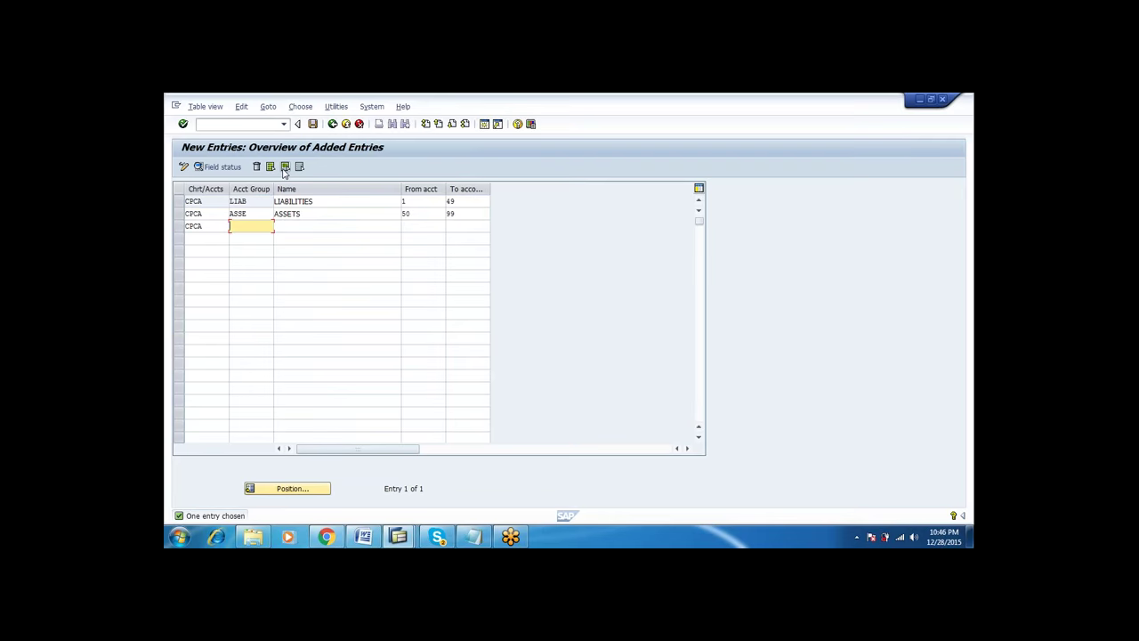
{"action": "type", "text": "CAPI"}
{"action": "key", "text": "Tab"}
{"action": "type", "text": "CAP"}
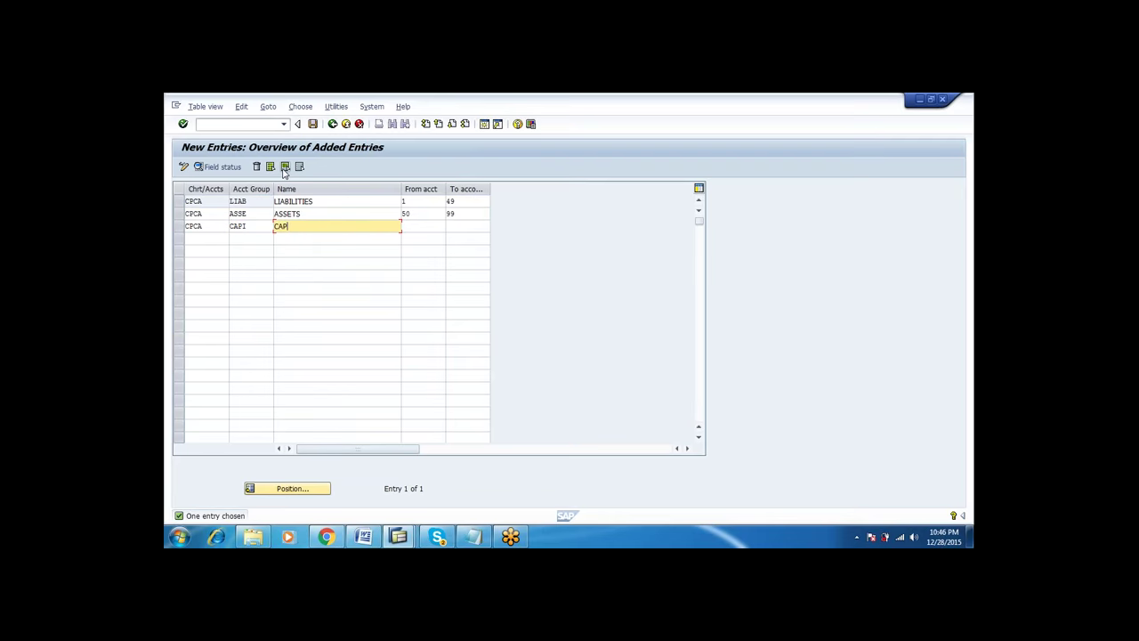
{"action": "type", "text": "ITALS"}
{"action": "key", "text": "Tab"}
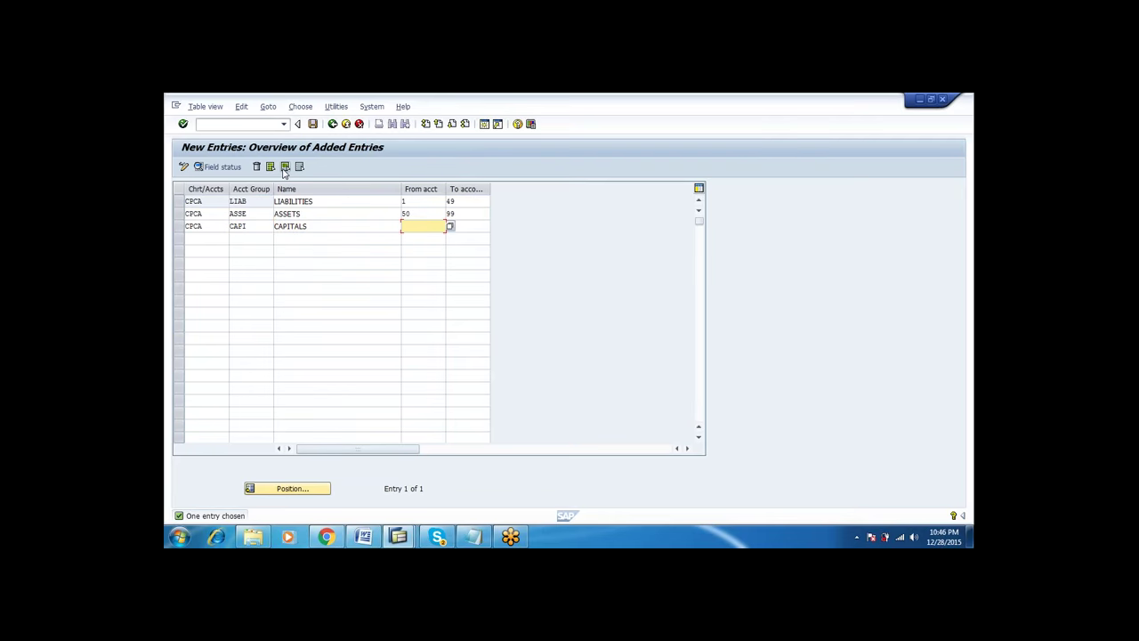
{"action": "type", "text": "100"}
{"action": "key", "text": "Tab"}
{"action": "type", "text": "149"}
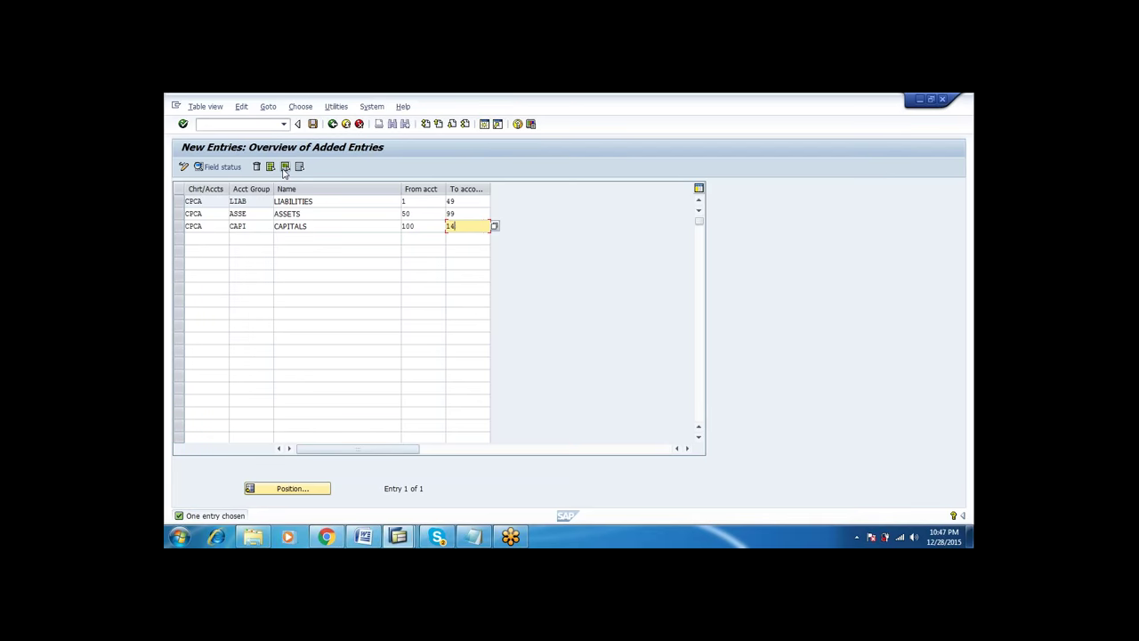
{"action": "key", "text": "Tab"}
{"action": "type", "text": "CPCA"}
{"action": "key", "text": "Tab"}
{"action": "type", "text": "EXPE"}
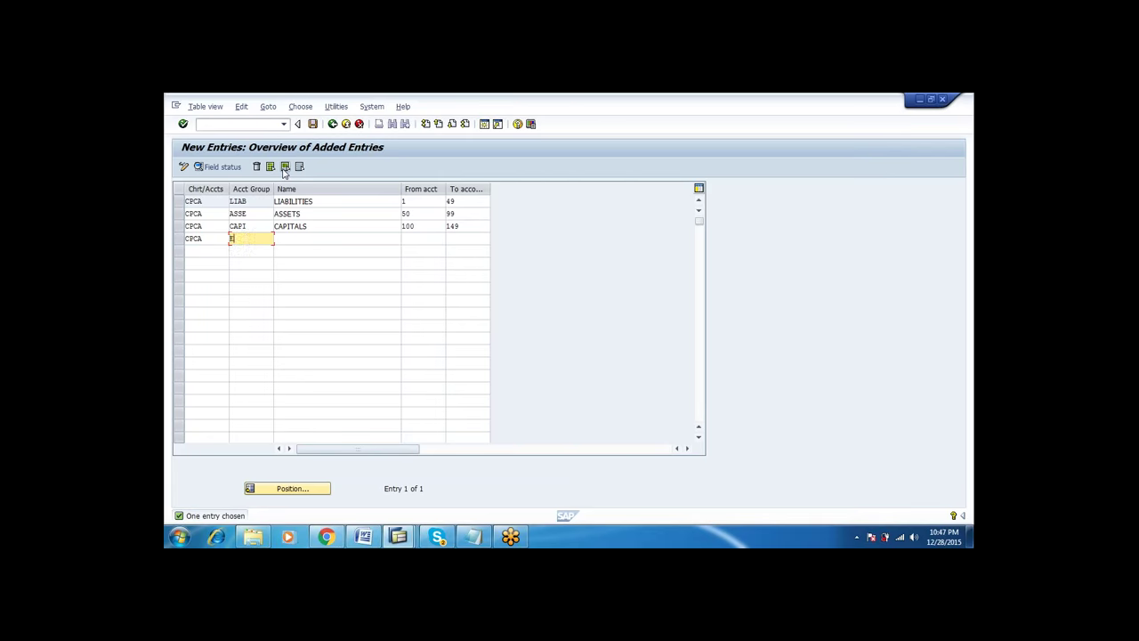
{"action": "key", "text": "Tab"}
{"action": "key", "text": "Tab"}
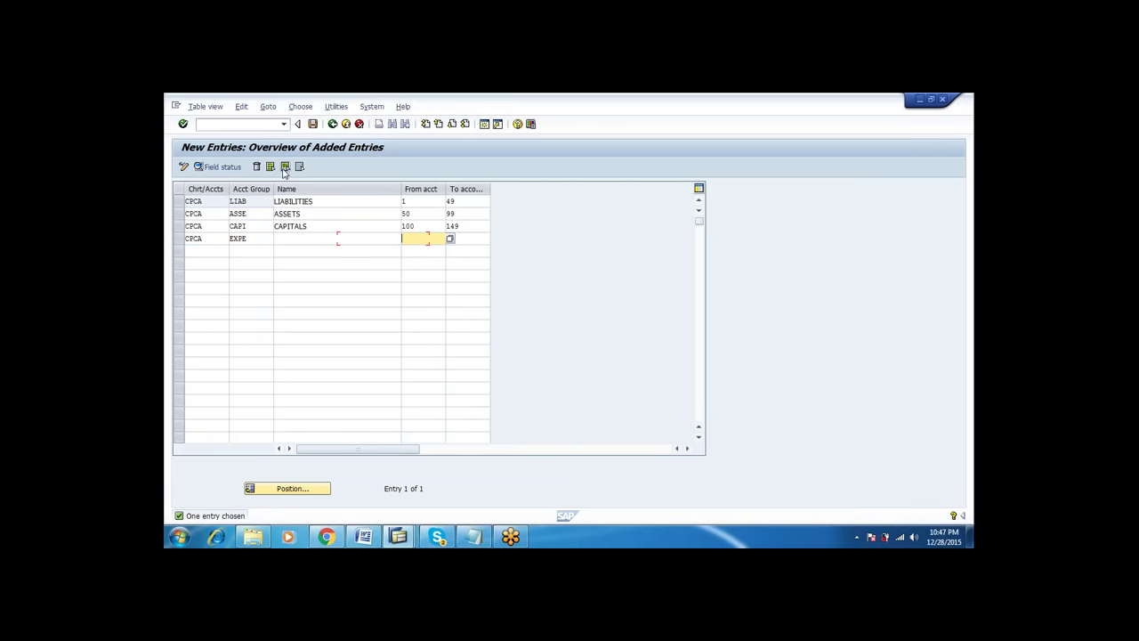
{"action": "key", "text": "shift+Tab"}
{"action": "key", "text": "shift+Tab"}
{"action": "key", "text": "BackSpace"}
{"action": "key", "text": "BackSpace"}
{"action": "key", "text": "BackSpace"}
{"action": "key", "text": "BackSpace"}
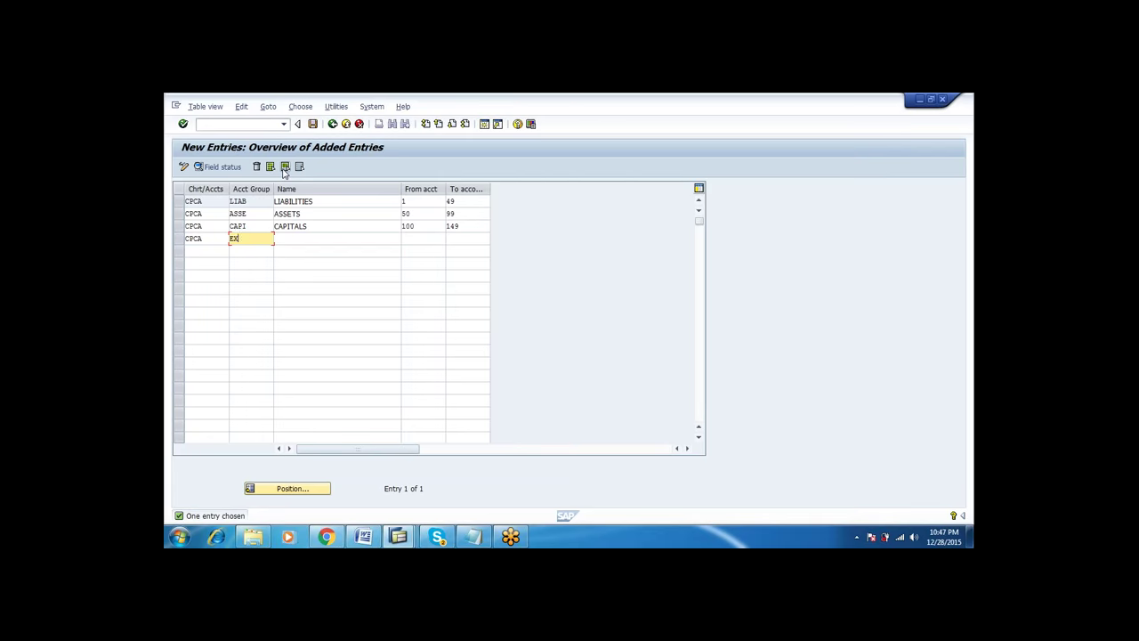
- Complete the fourth CPCA row as account group INCO, named INCOMES, with account range 150 to 199
{"action": "type", "text": "INCO"}
{"action": "key", "text": "Tab"}
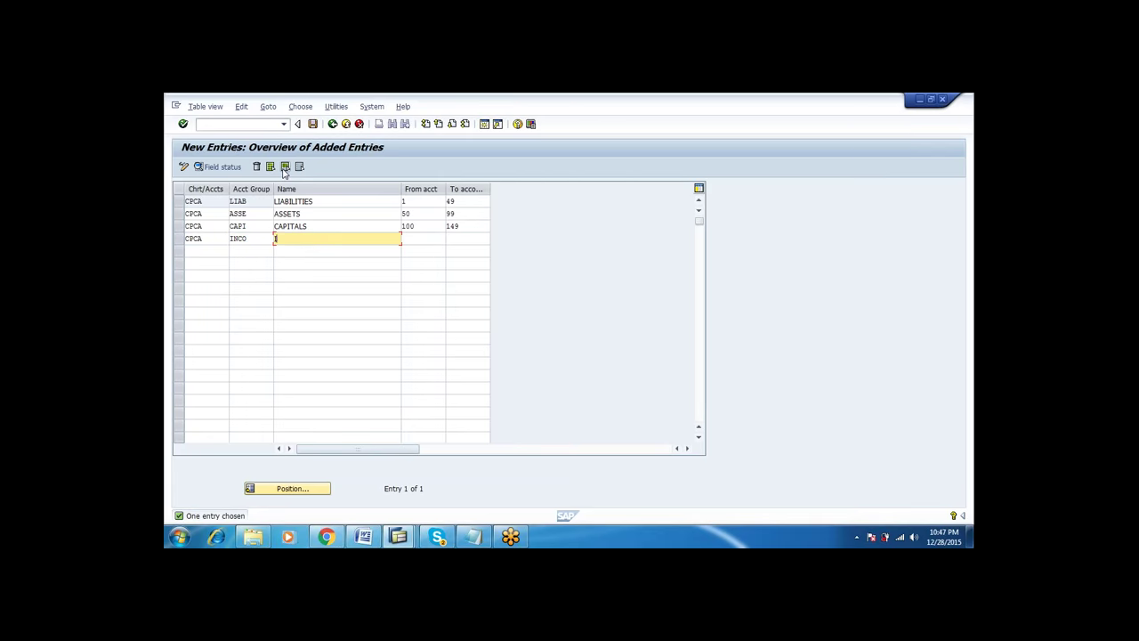
{"action": "type", "text": "INCOMES"}
{"action": "key", "text": "Tab"}
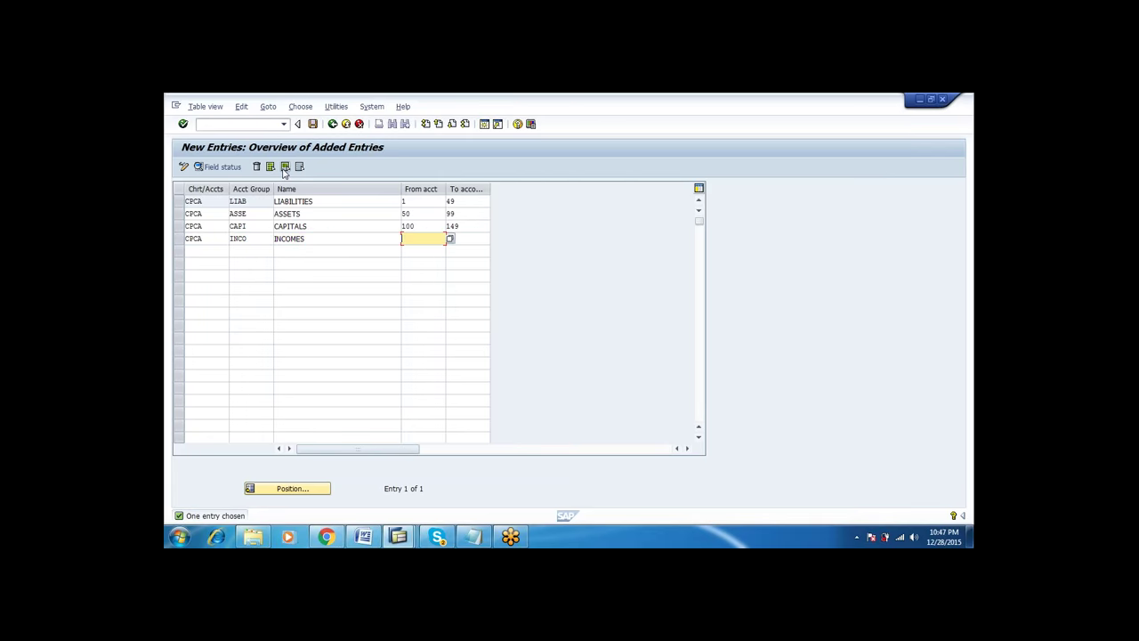
{"action": "type", "text": "150"}
{"action": "key", "text": "Tab"}
{"action": "type", "text": "199"}
{"action": "key", "text": "Tab"}
- Add account group EXPE, named EXPENSES, for chart of accounts CPCA with account range 200 to 399
{"action": "type", "text": "CPCA"}
{"action": "key", "text": "Tab"}
{"action": "type", "text": "EXPE"}
{"action": "key", "text": "Tab"}
{"action": "type", "text": "EXPE"}
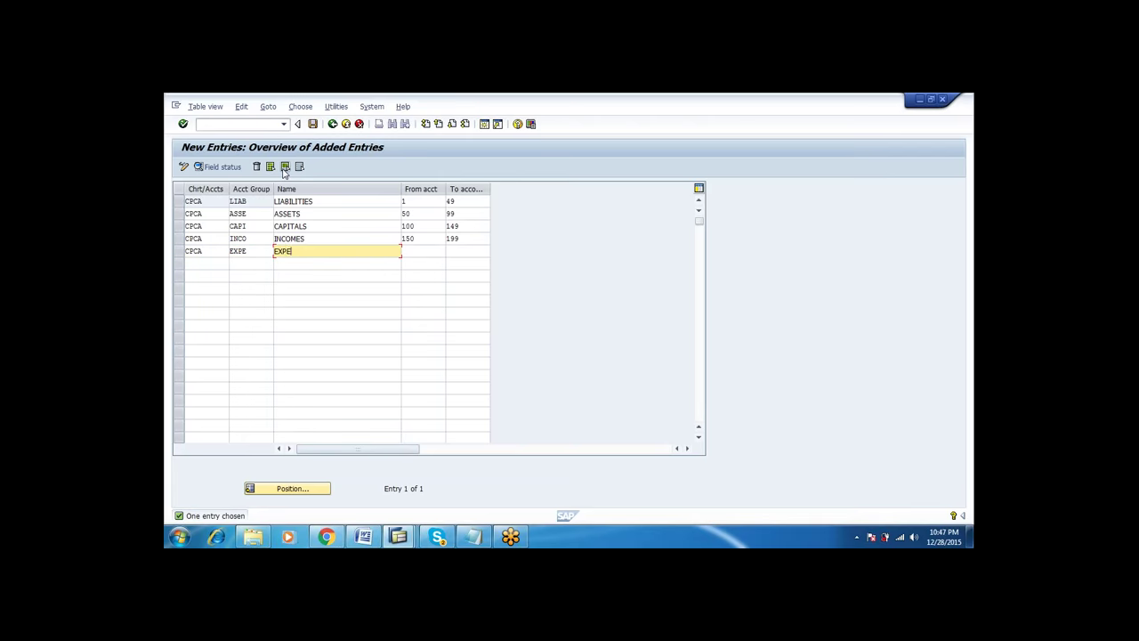
{"action": "type", "text": "NSES"}
{"action": "key", "text": "Tab"}
{"action": "type", "text": "200"}
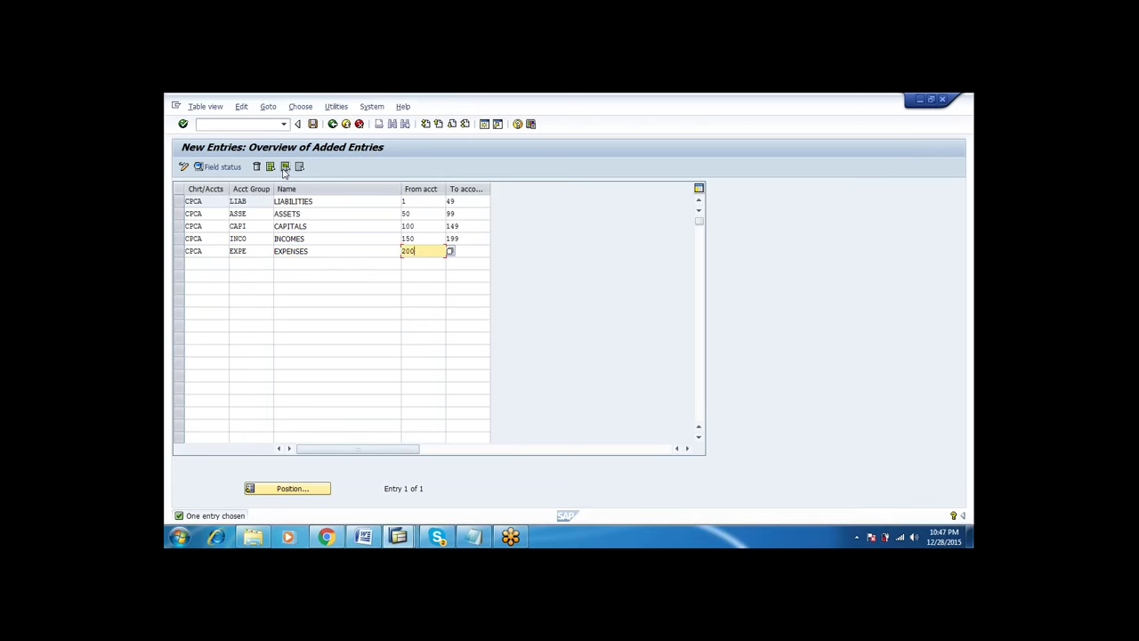
{"action": "key", "text": "Tab"}
{"action": "type", "text": "3"}
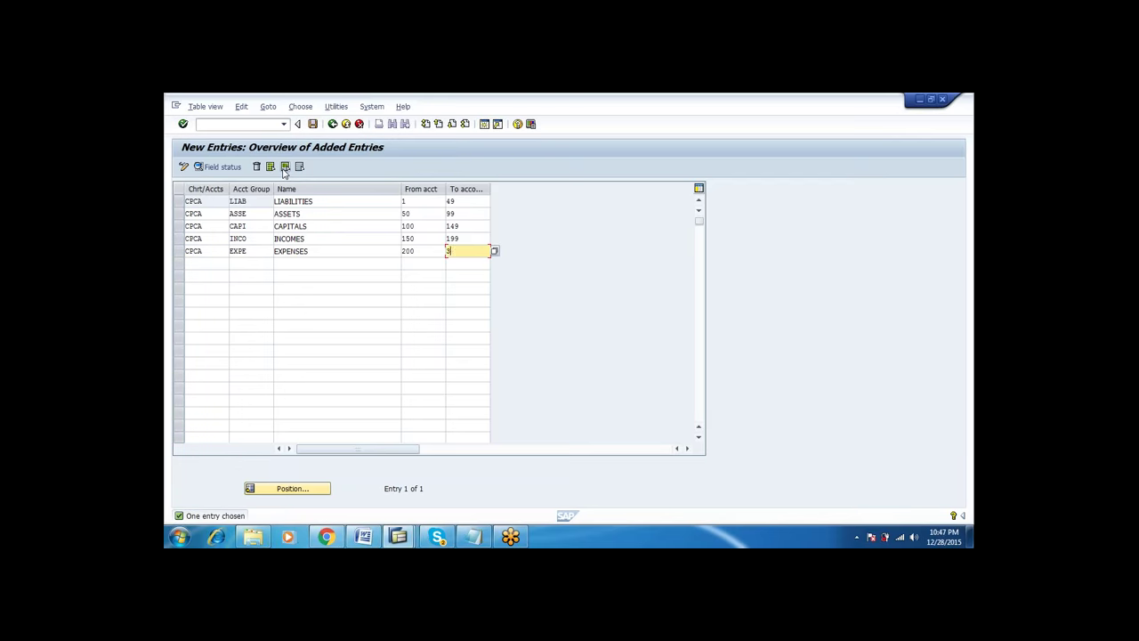
{"action": "type", "text": "99"}
{"action": "key", "text": "Return"}
- Save the new account groups under the CIPLA PAHRMAS customizing request and return to the IMG structure
{"action": "left_click", "coordinate": [312, 124]}
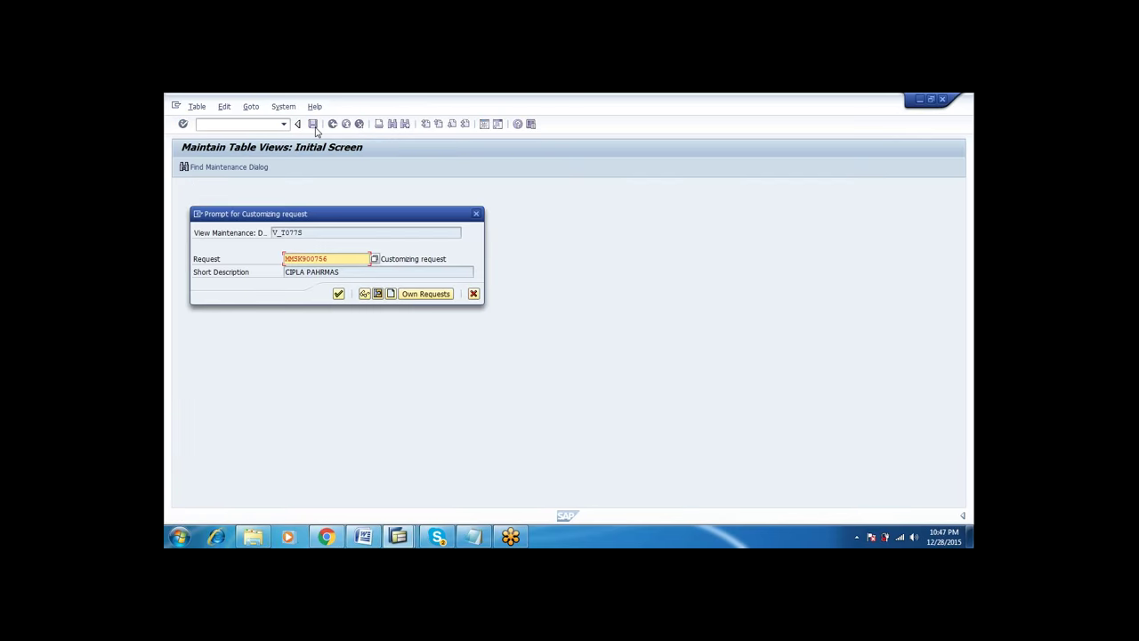
{"action": "left_click", "coordinate": [338, 294]}
{"action": "left_click", "coordinate": [332, 125]}
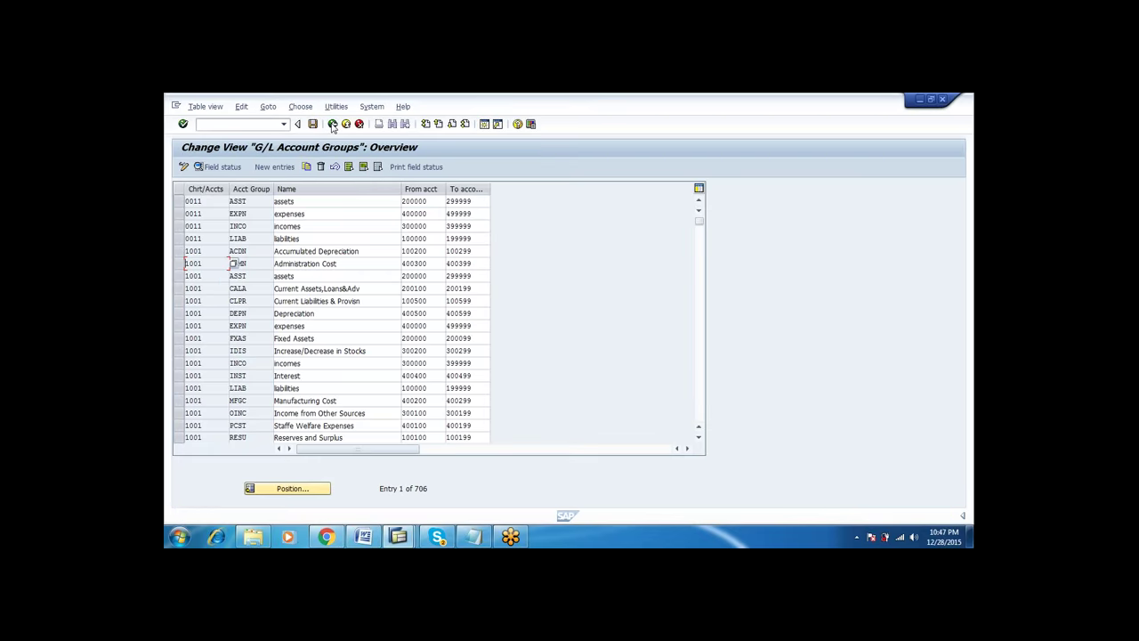
{"action": "left_click", "coordinate": [332, 125]}
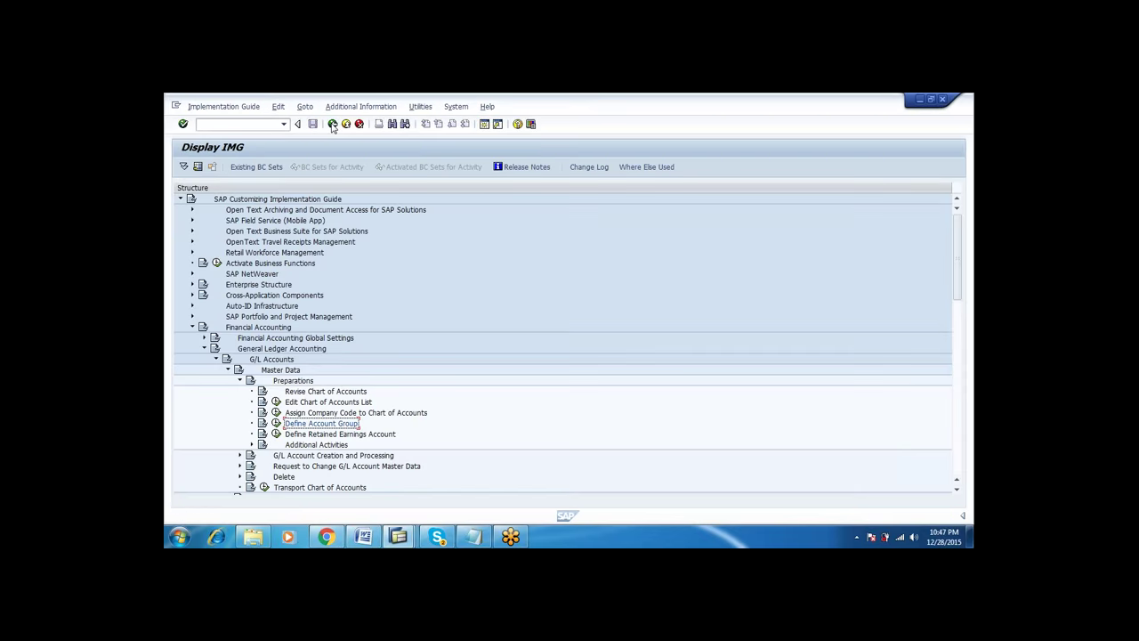
- In Define Retained Earnings Account for chart of accounts CPCA, assign P&L statement account type +- to account 35 and save
{"action": "left_click", "coordinate": [277, 436]}
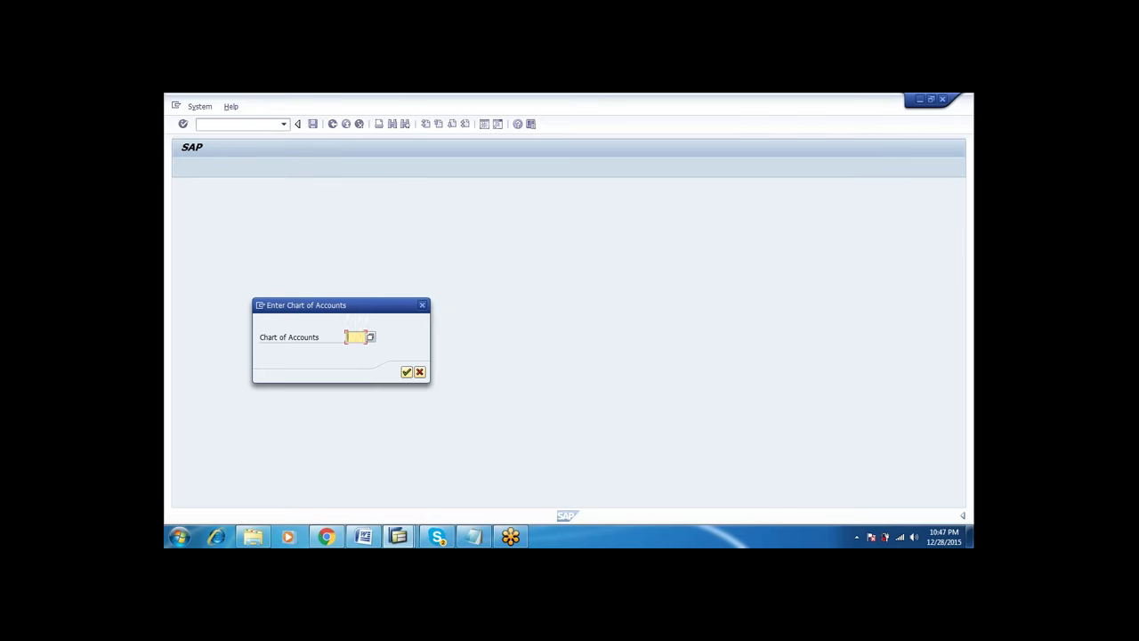
{"action": "type", "text": "CPCA"}
{"action": "key", "text": "Return"}
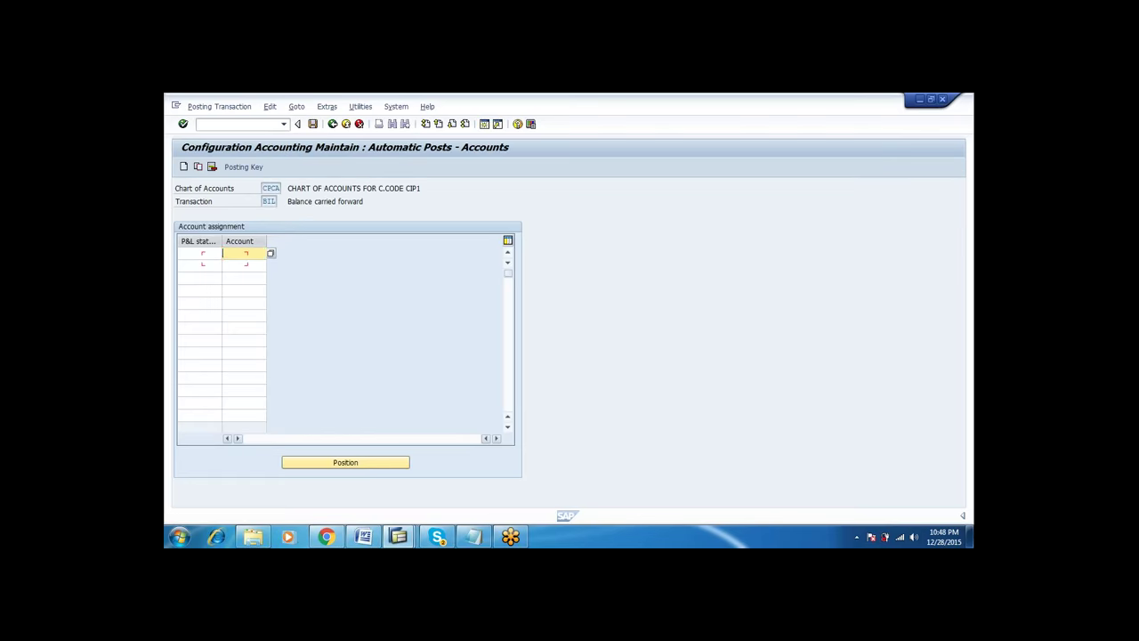
{"action": "left_click", "coordinate": [199, 253]}
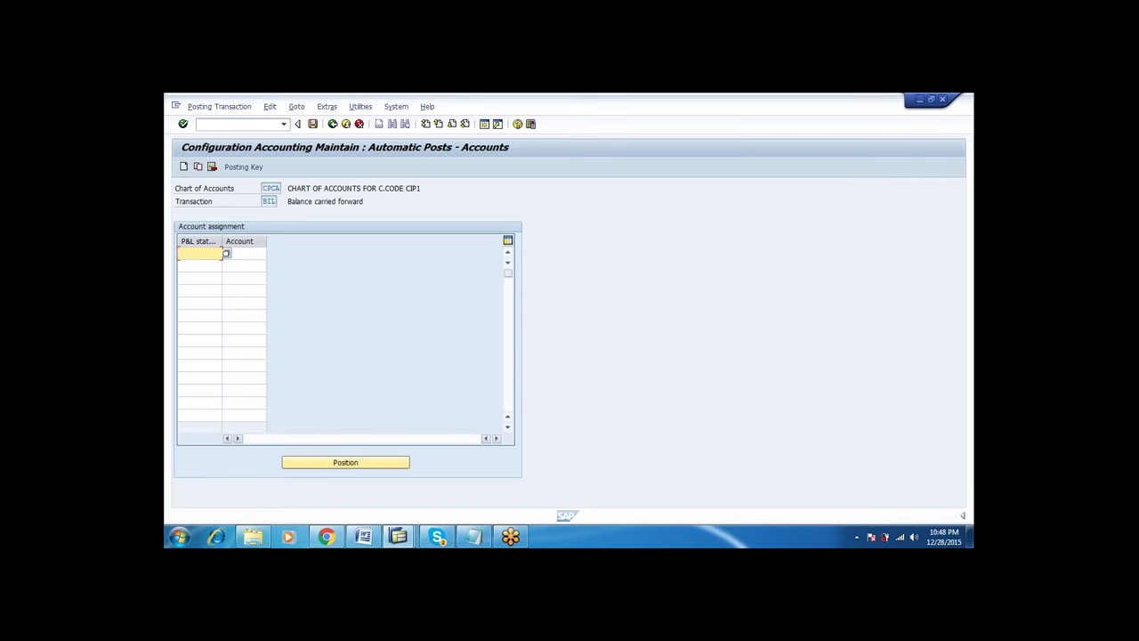
{"action": "type", "text": "X"}
{"action": "left_click", "coordinate": [244, 254]}
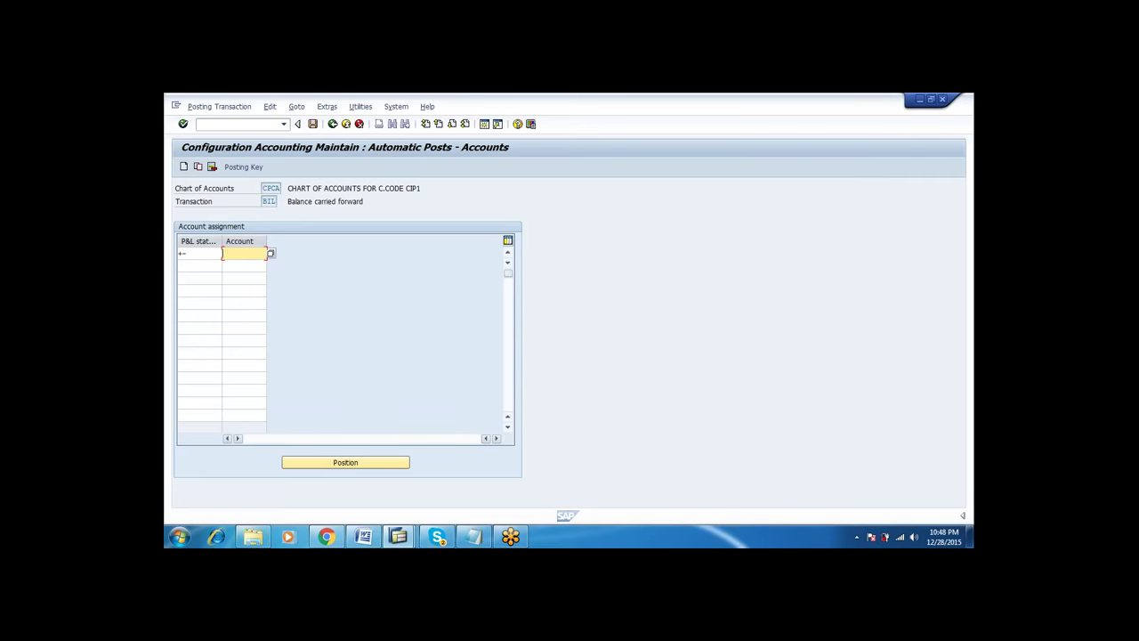
{"action": "type", "text": "35"}
{"action": "left_click", "coordinate": [313, 124]}
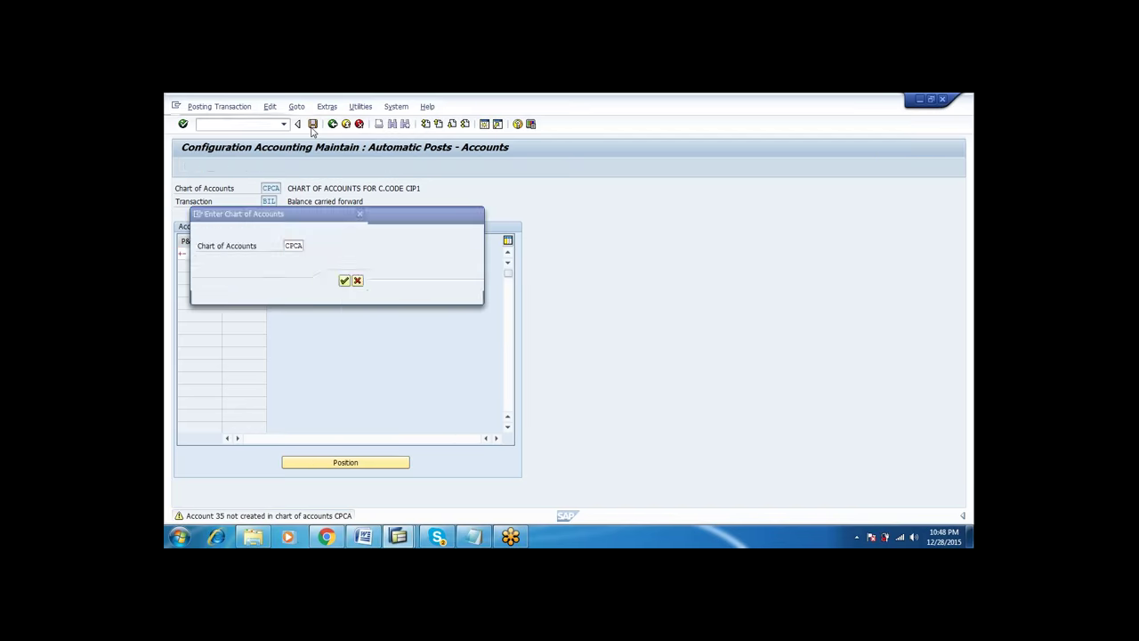
{"action": "key", "text": "Return"}
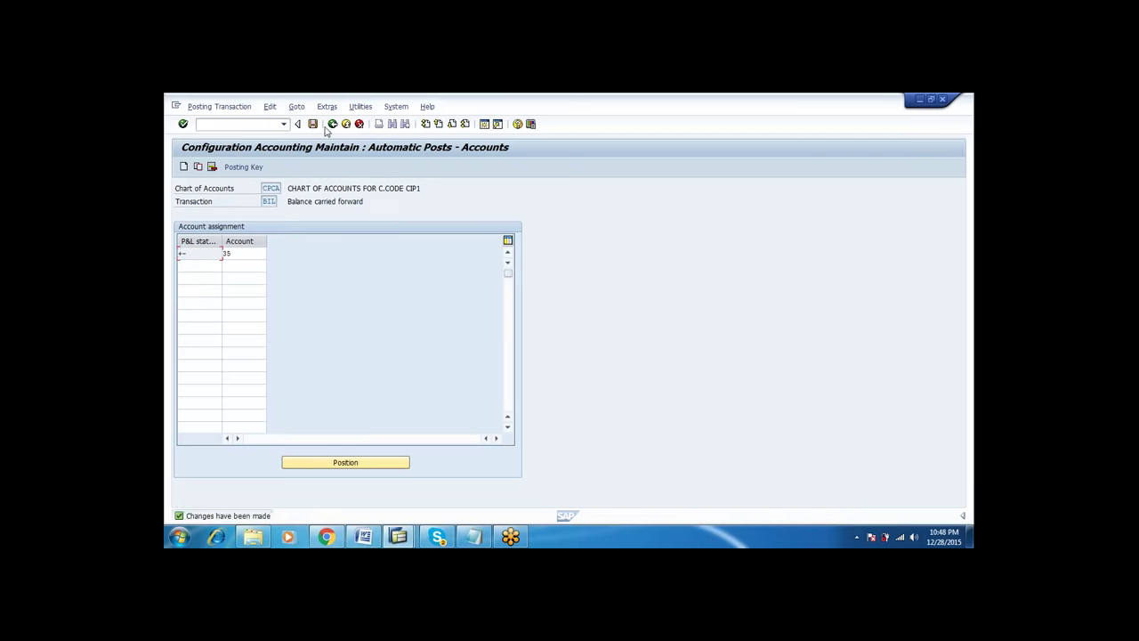
- Return to the IMG structure and open Edit G/L Account Centrally under G/L Account Creation and Processing, Individual Processing
{"action": "left_click", "coordinate": [331, 125]}
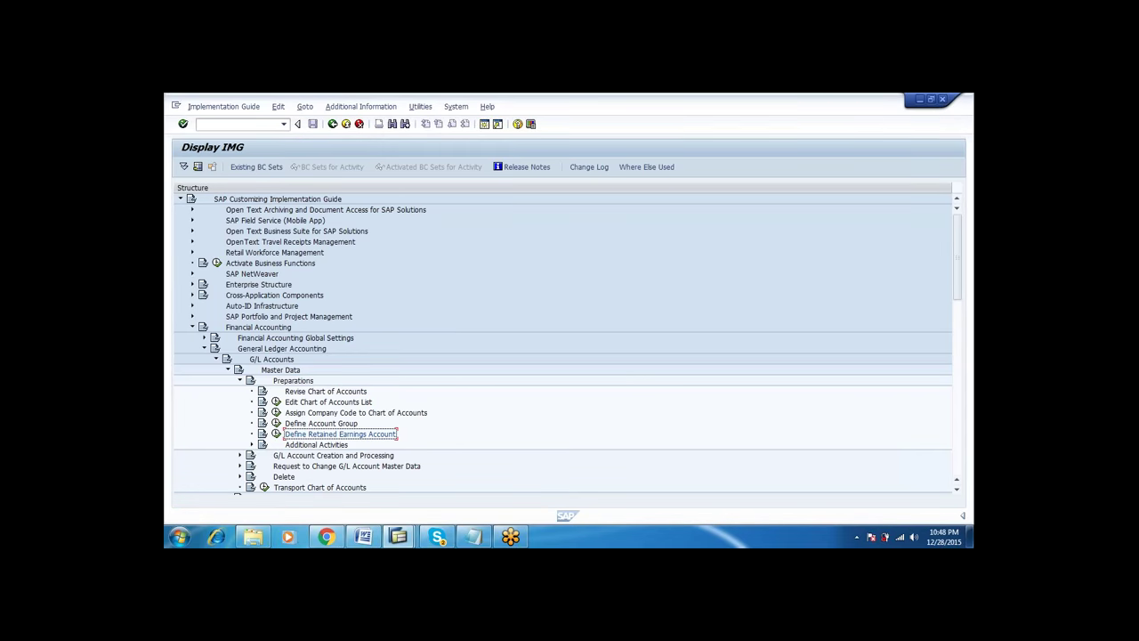
{"action": "left_click", "coordinate": [239, 380]}
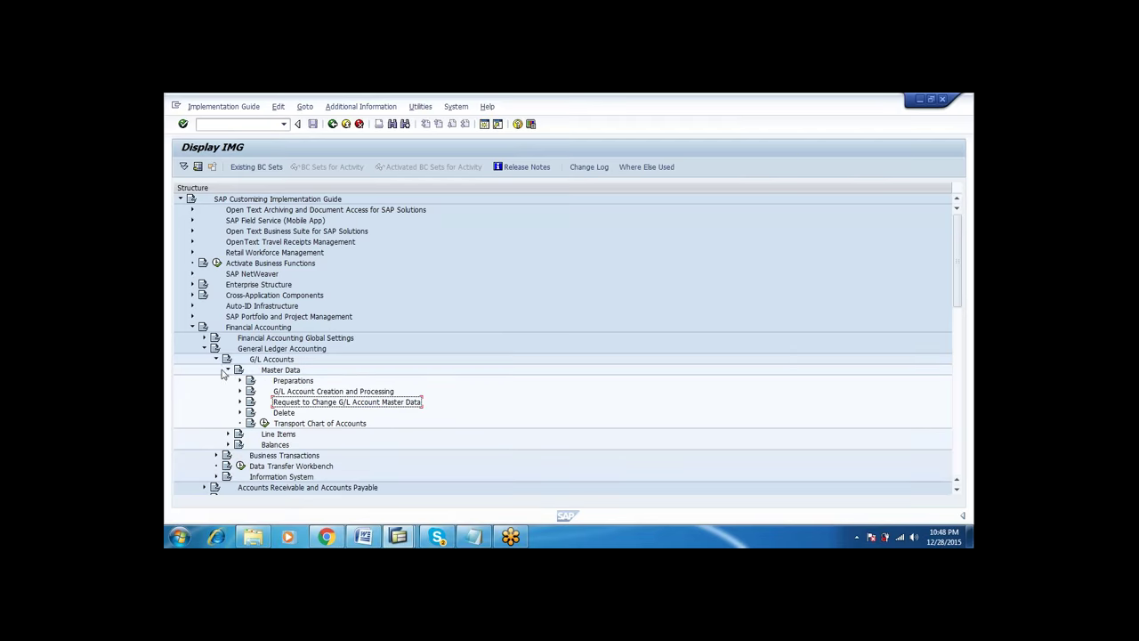
{"action": "left_click", "coordinate": [228, 370]}
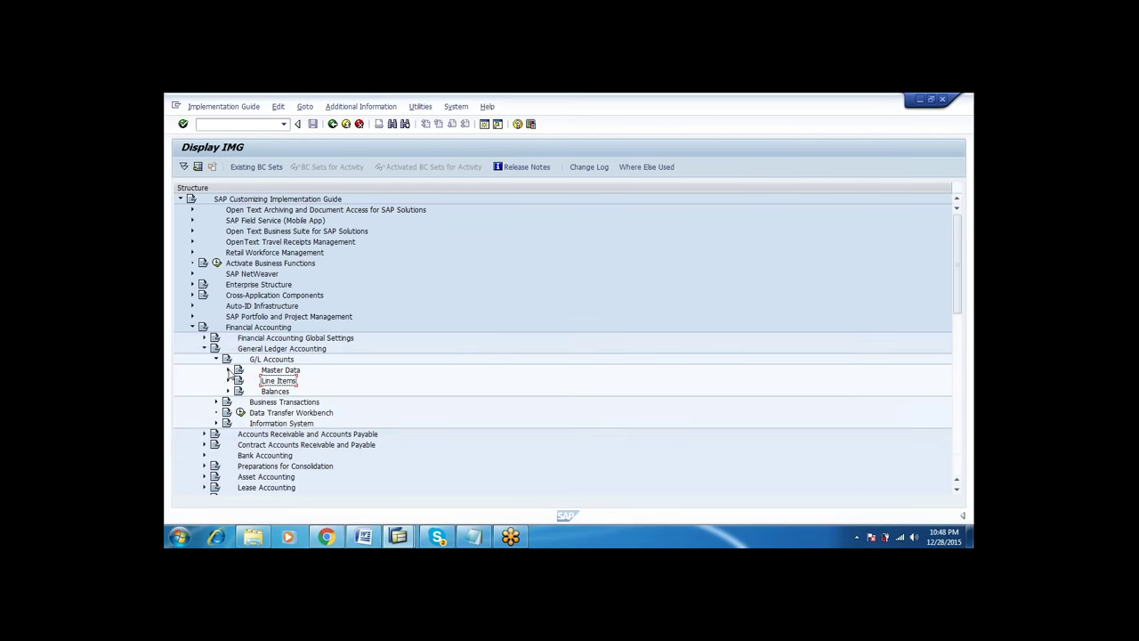
{"action": "left_click", "coordinate": [241, 328]}
{"action": "left_click", "coordinate": [241, 351]}
{"action": "left_click", "coordinate": [240, 361]}
{"action": "left_click", "coordinate": [228, 370]}
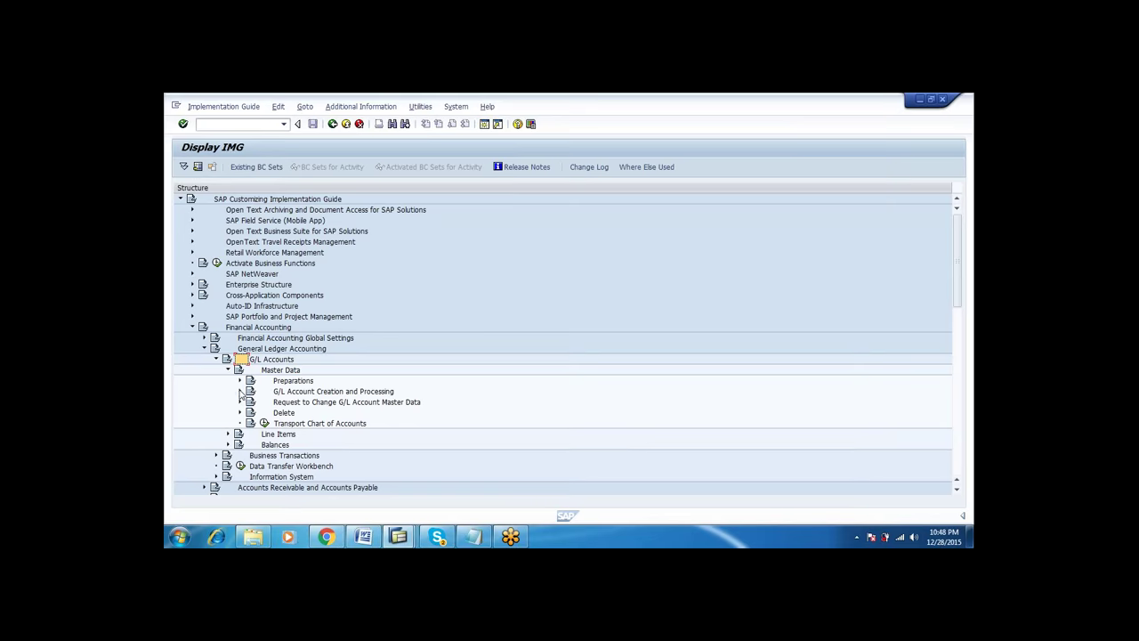
{"action": "left_click", "coordinate": [239, 390]}
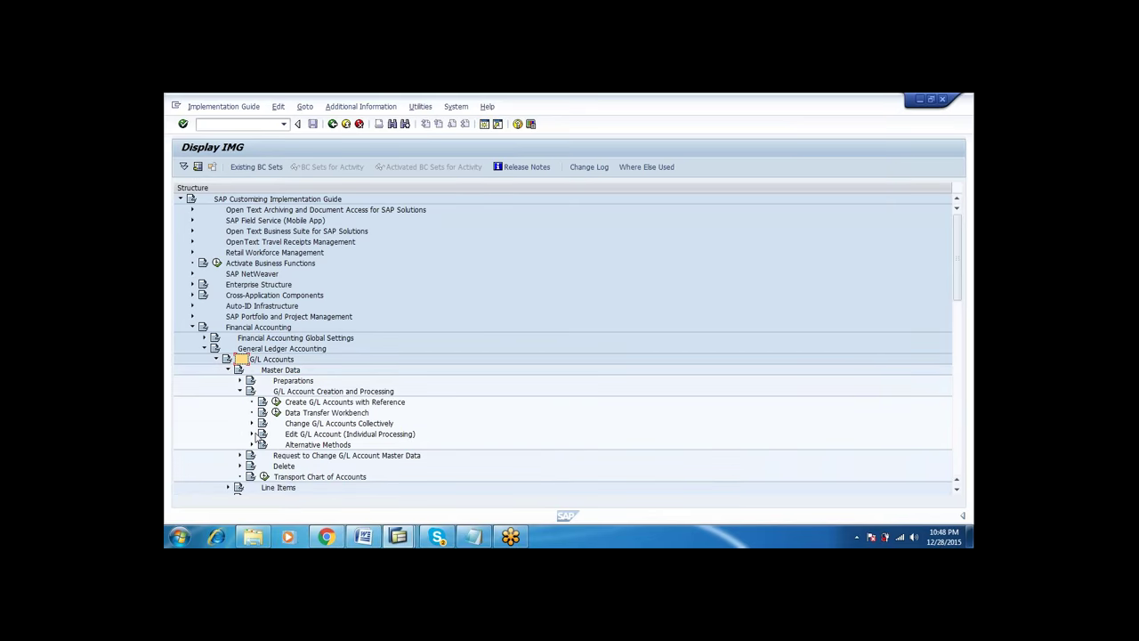
{"action": "left_click", "coordinate": [252, 434]}
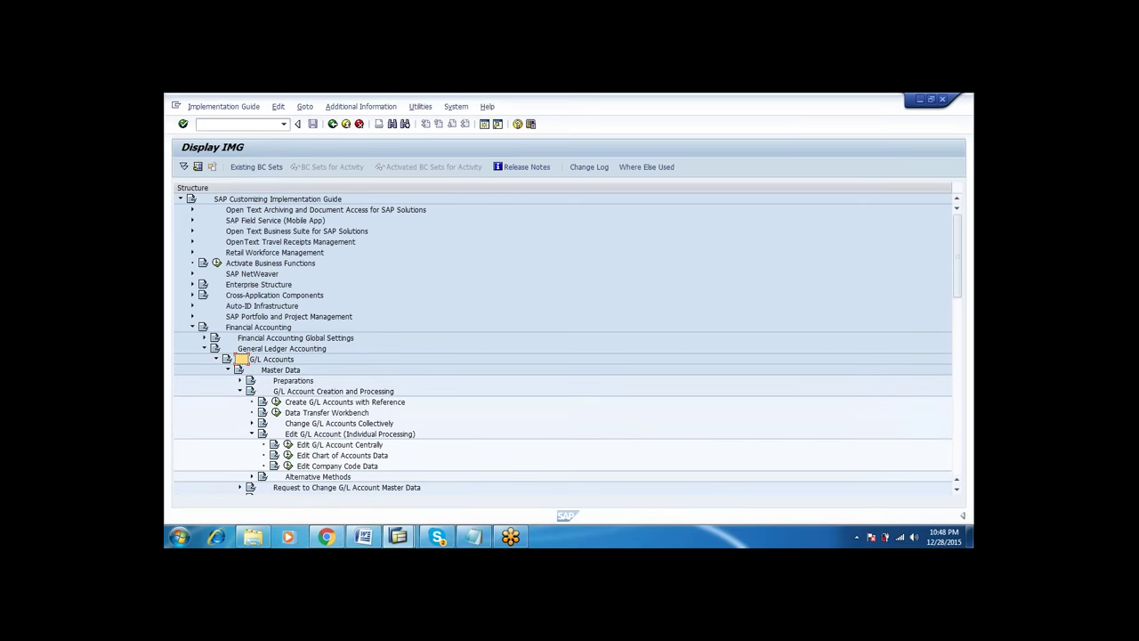
{"action": "left_click", "coordinate": [311, 445]}
{"action": "left_click", "coordinate": [287, 444]}
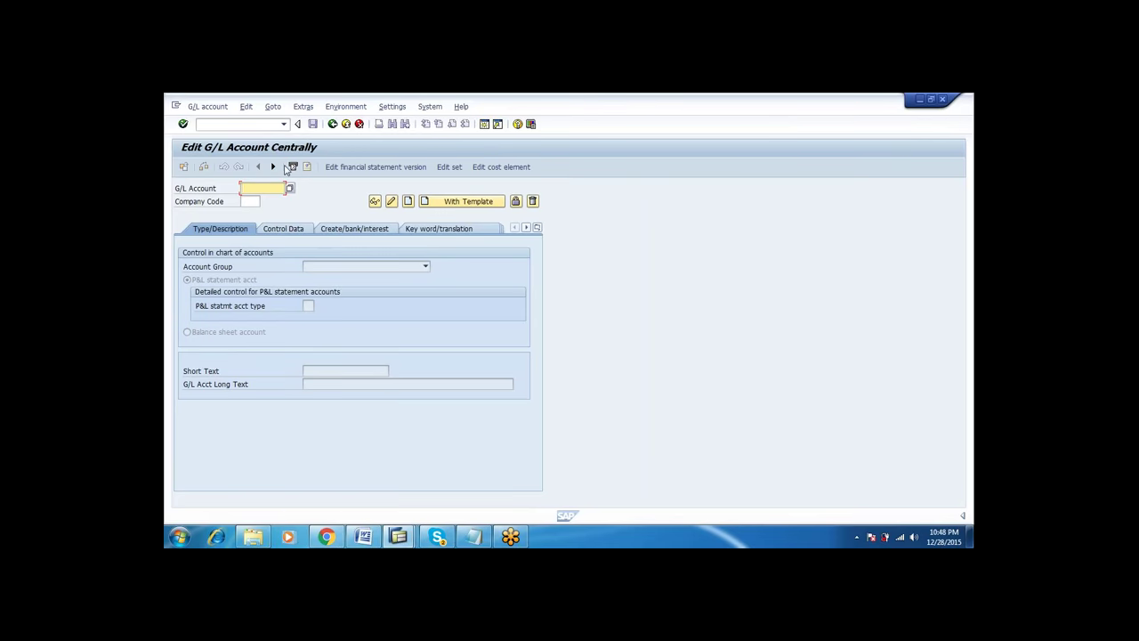
- Enter G/L account 1 with company code 1000 and confirm the entry
{"action": "type", "text": "1"}
{"action": "key", "text": "Tab"}
{"action": "type", "text": "100"}
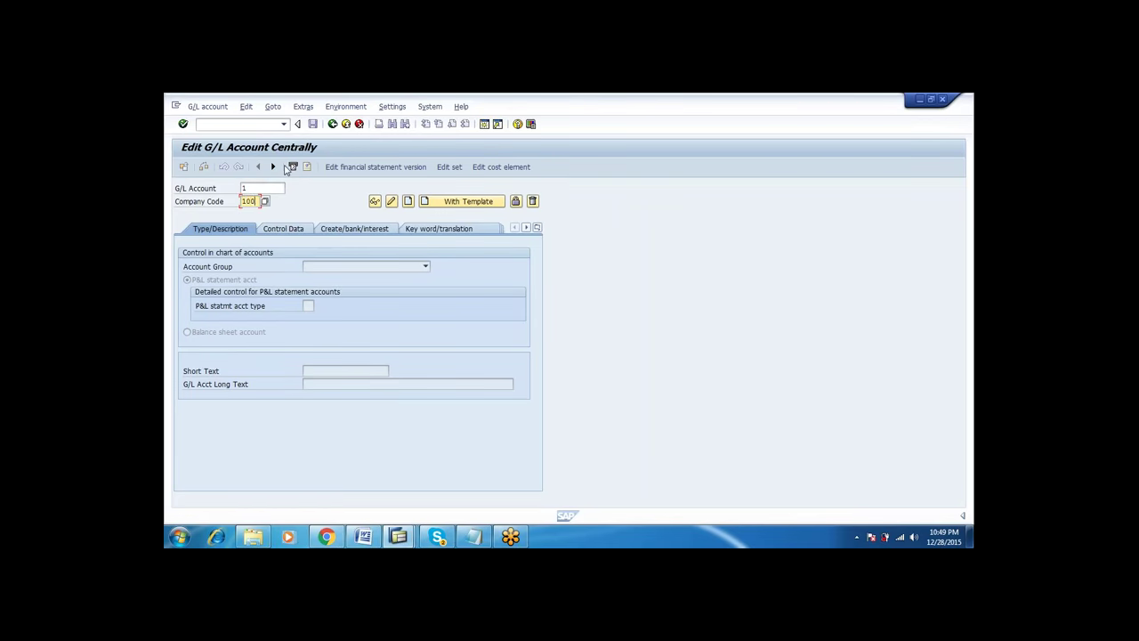
{"action": "key", "text": "Return"}
{"action": "key", "text": "Return"}
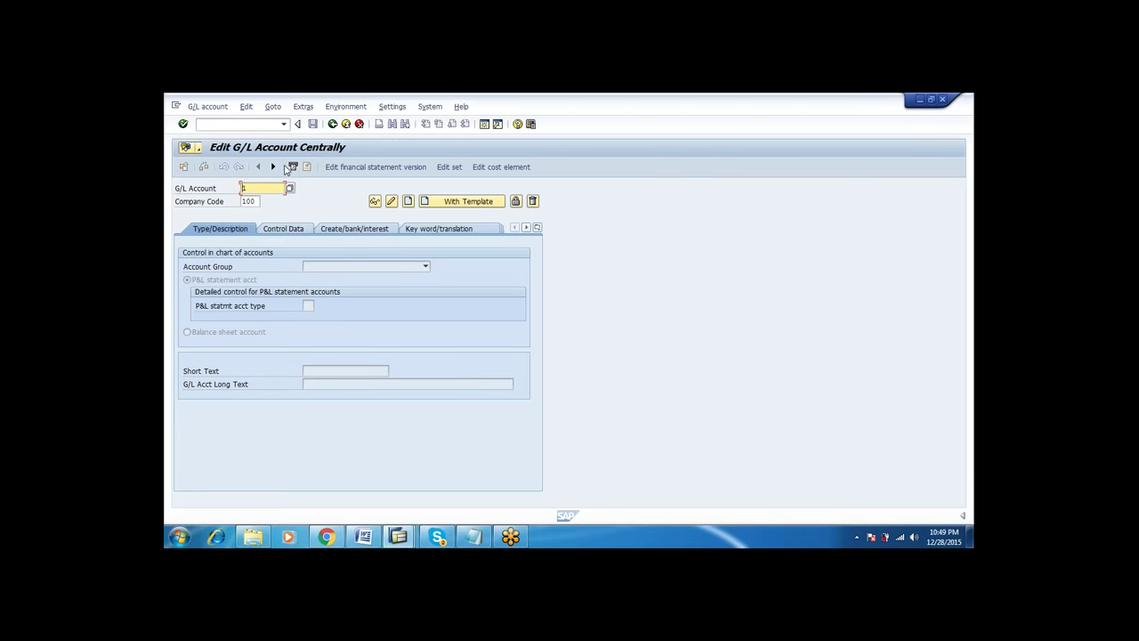
{"action": "key", "text": "Tab"}
{"action": "type", "text": "1000"}
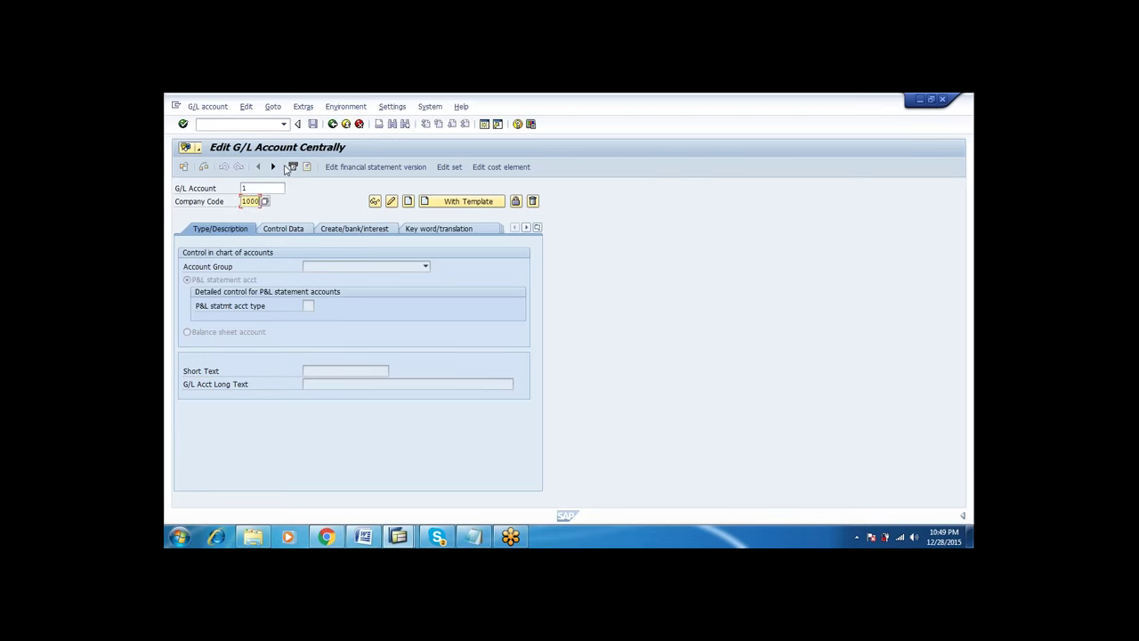
{"action": "key", "text": "Return"}
{"action": "key", "text": "Return"}
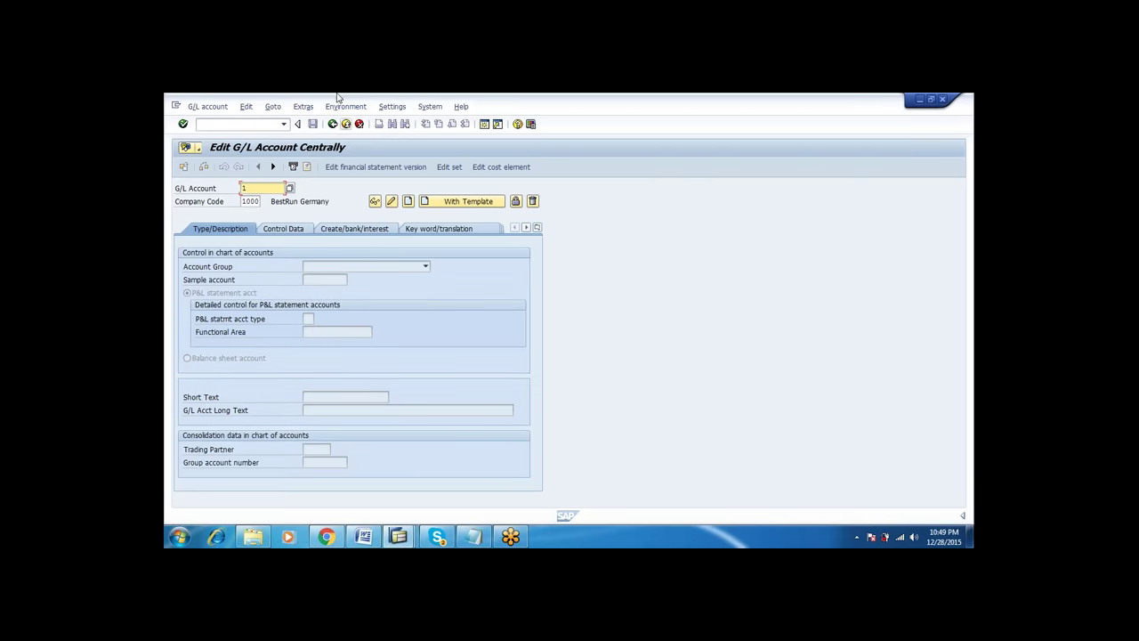
- Turn on the account hierarchy display, restart Edit G/L Account Centrally, and narrow the account tree area
{"action": "left_click", "coordinate": [347, 107]}
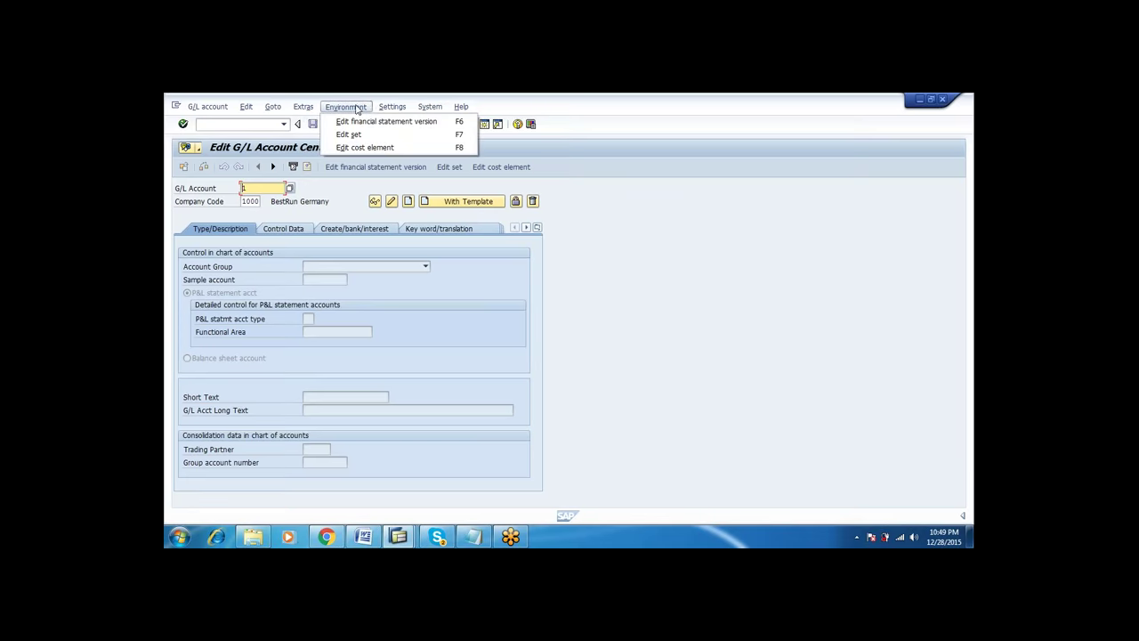
{"action": "left_click", "coordinate": [390, 107]}
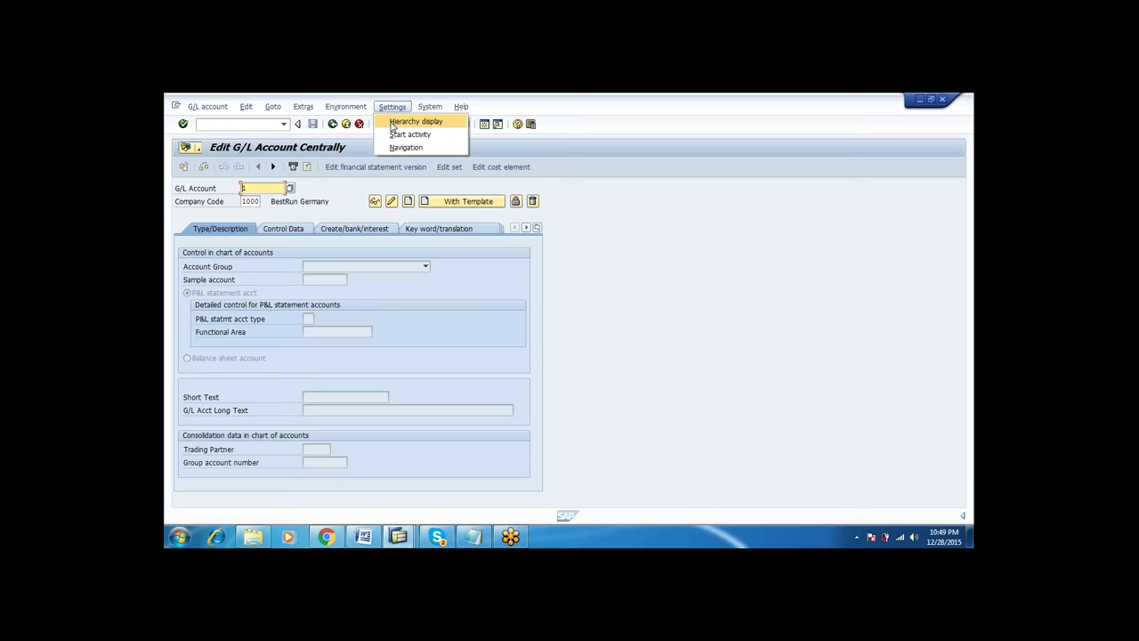
{"action": "left_click", "coordinate": [409, 121]}
{"action": "left_click", "coordinate": [521, 260]}
{"action": "left_click", "coordinate": [639, 282]}
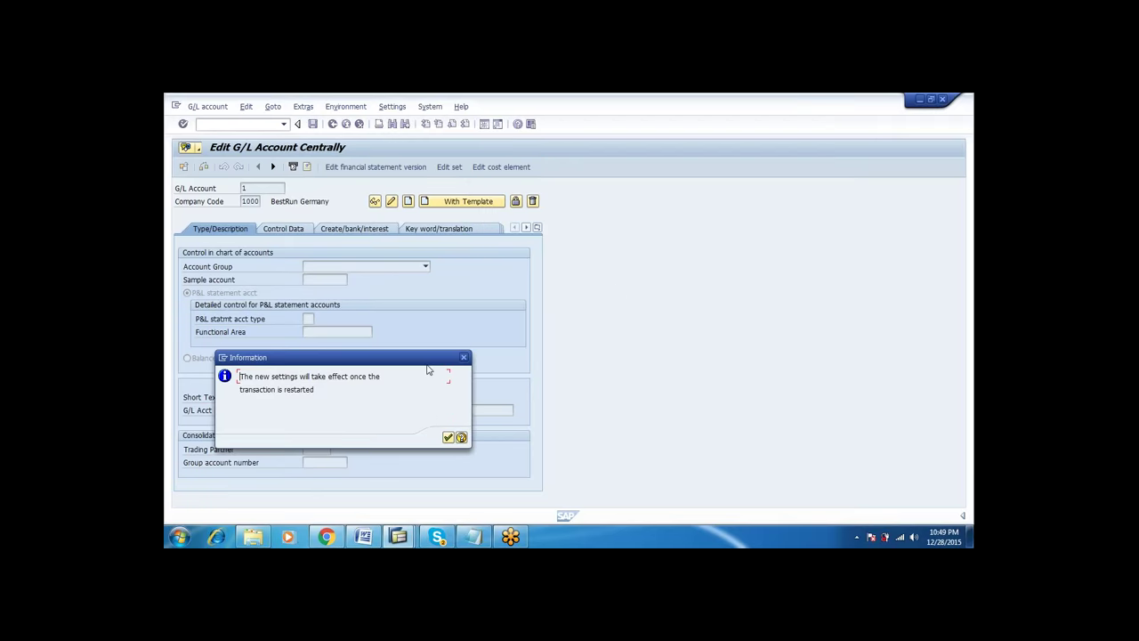
{"action": "key", "text": "Return"}
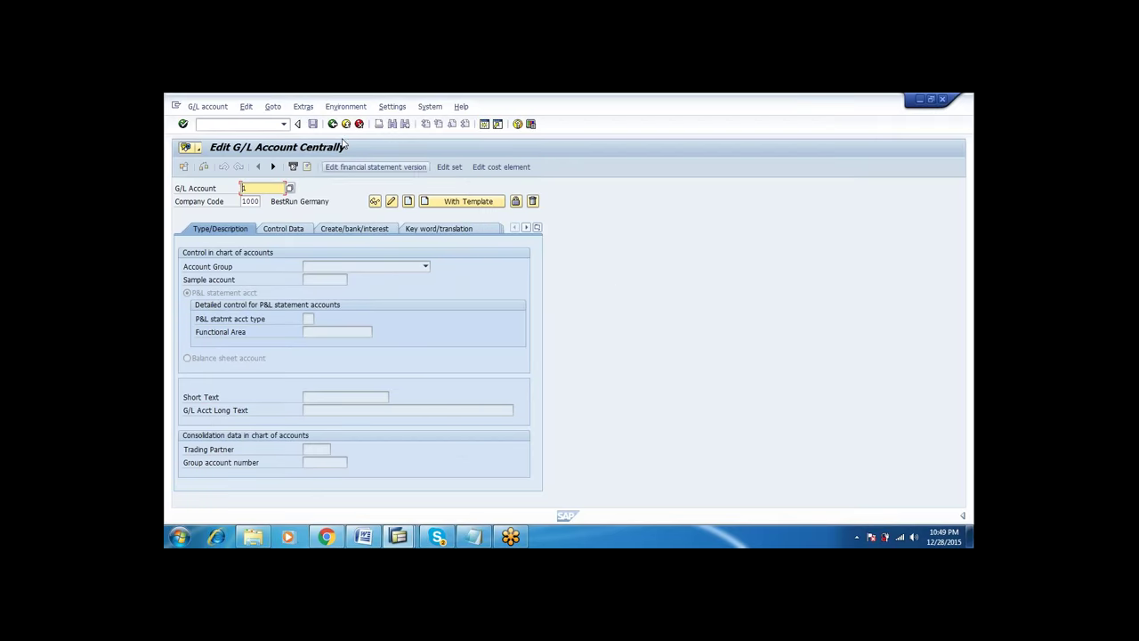
{"action": "left_click", "coordinate": [332, 125]}
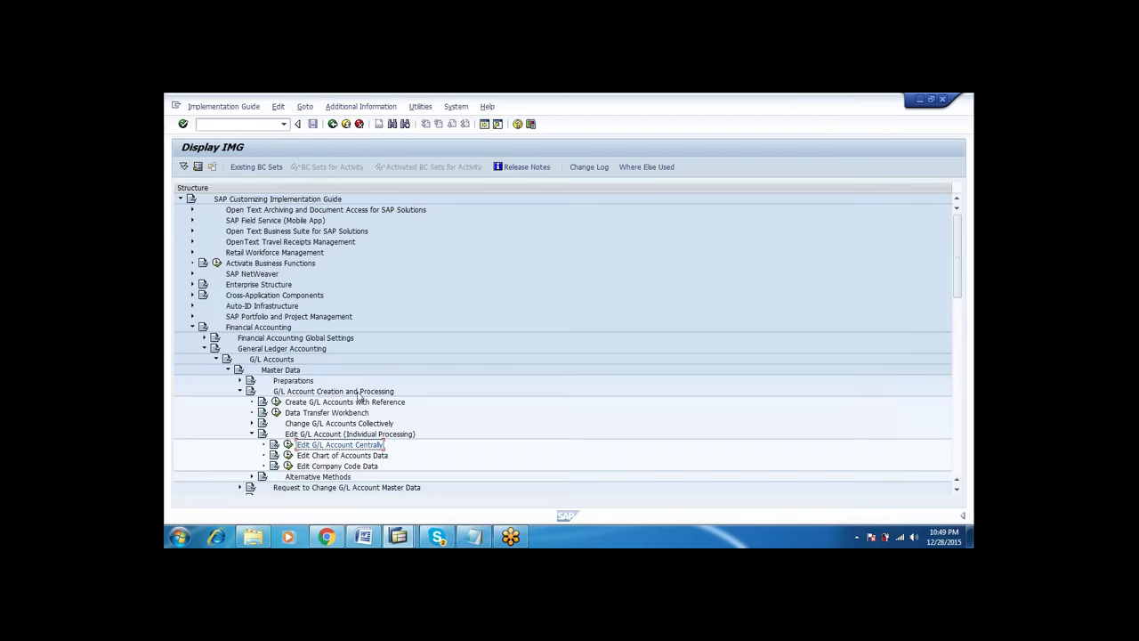
{"action": "left_click", "coordinate": [288, 444]}
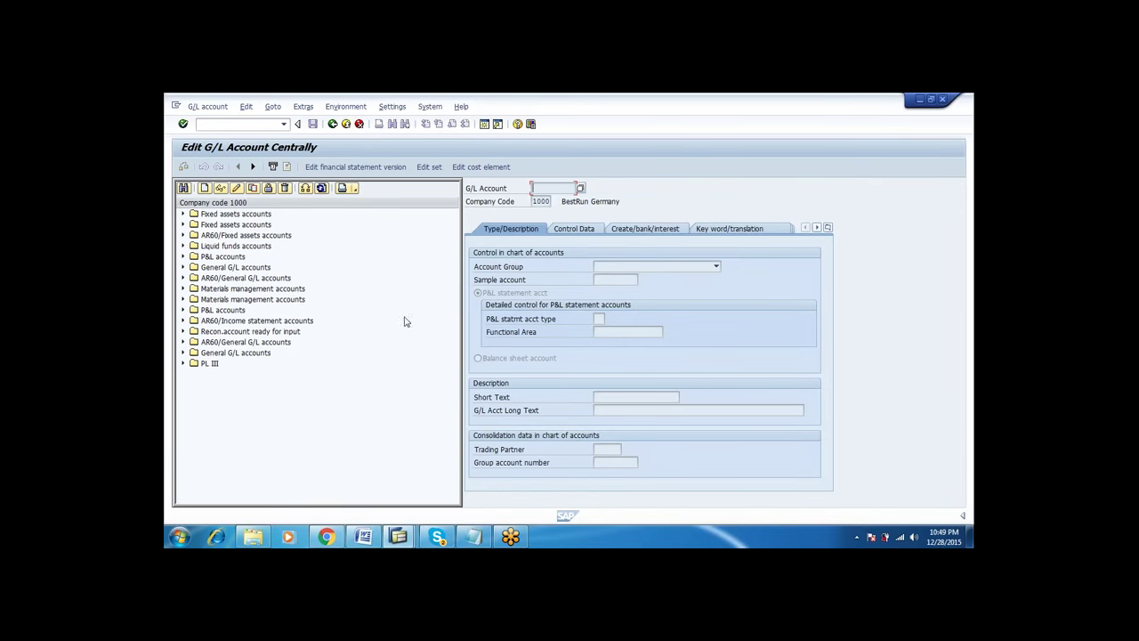
{"action": "left_click_drag", "start_coordinate": [461, 337], "coordinate": [374, 307]}
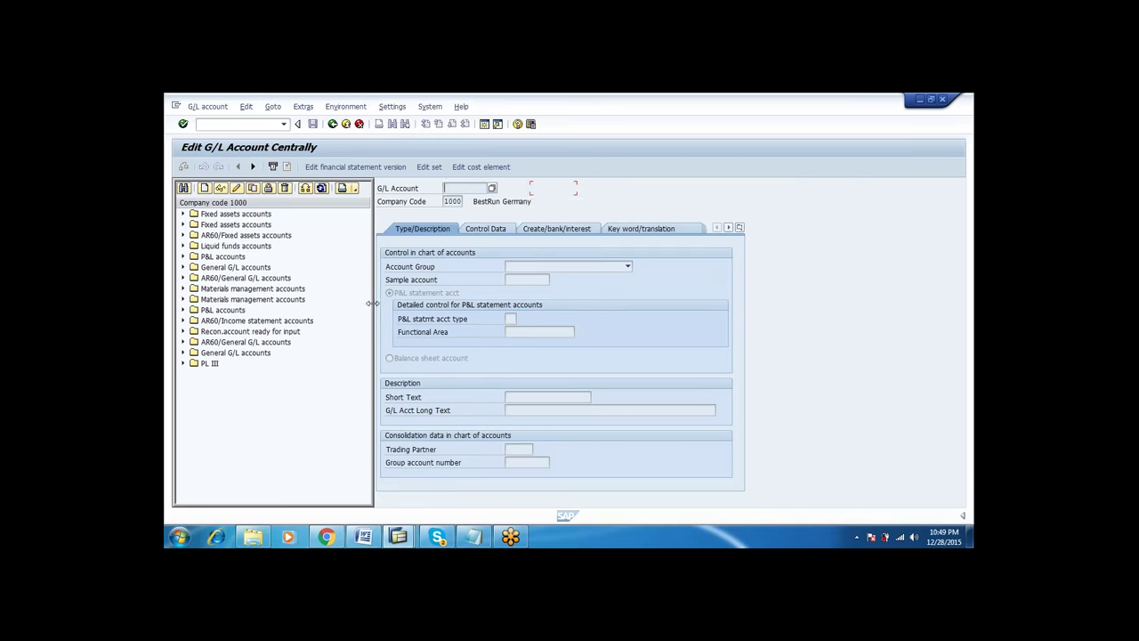
- Start creating G/L account 1 for company code CIP1
{"action": "left_click", "coordinate": [205, 189]}
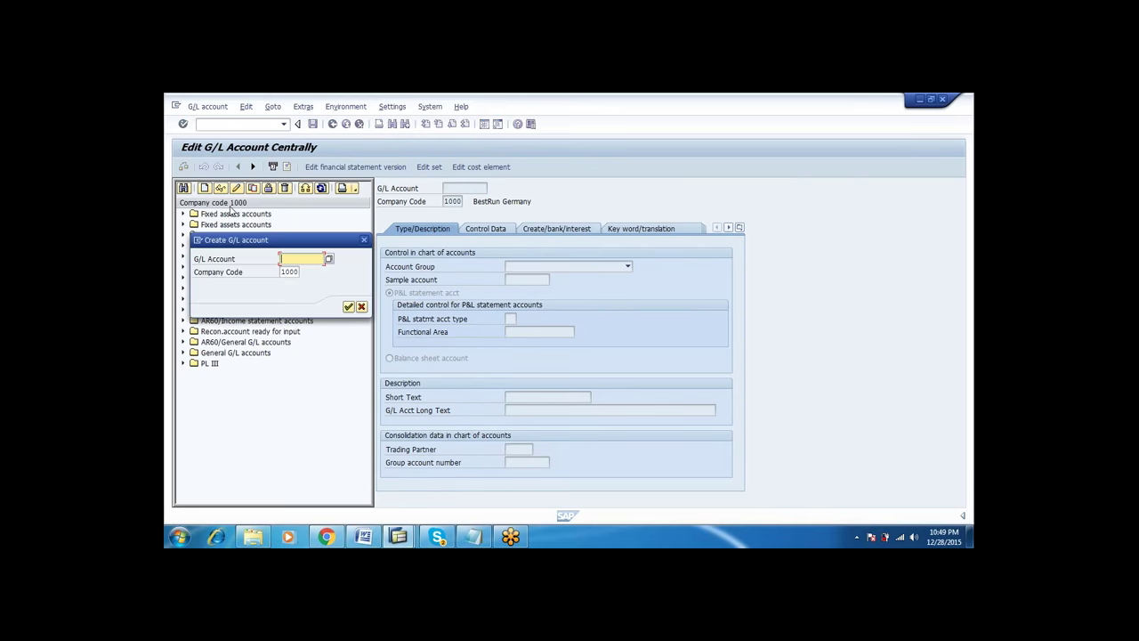
{"action": "type", "text": "1"}
{"action": "key", "text": "Tab"}
{"action": "type", "text": "CIP"}
{"action": "key", "text": "Return"}
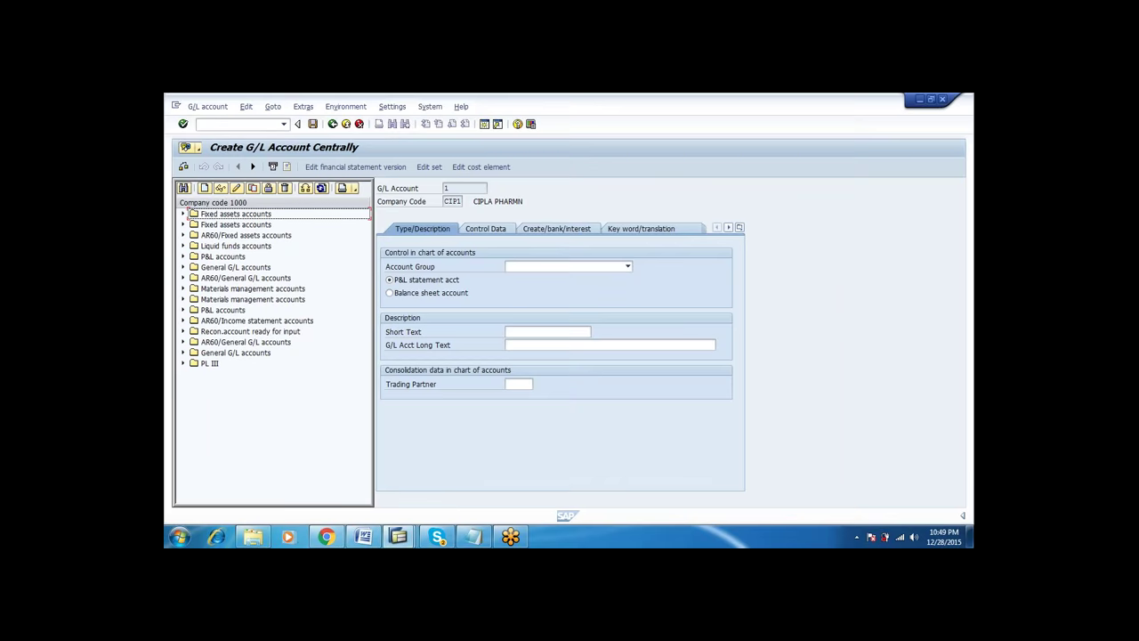
- Assign the new account to account group LIABILITIES and classify it as a balance sheet account
{"action": "left_click", "coordinate": [584, 266]}
{"action": "left_click", "coordinate": [574, 275]}
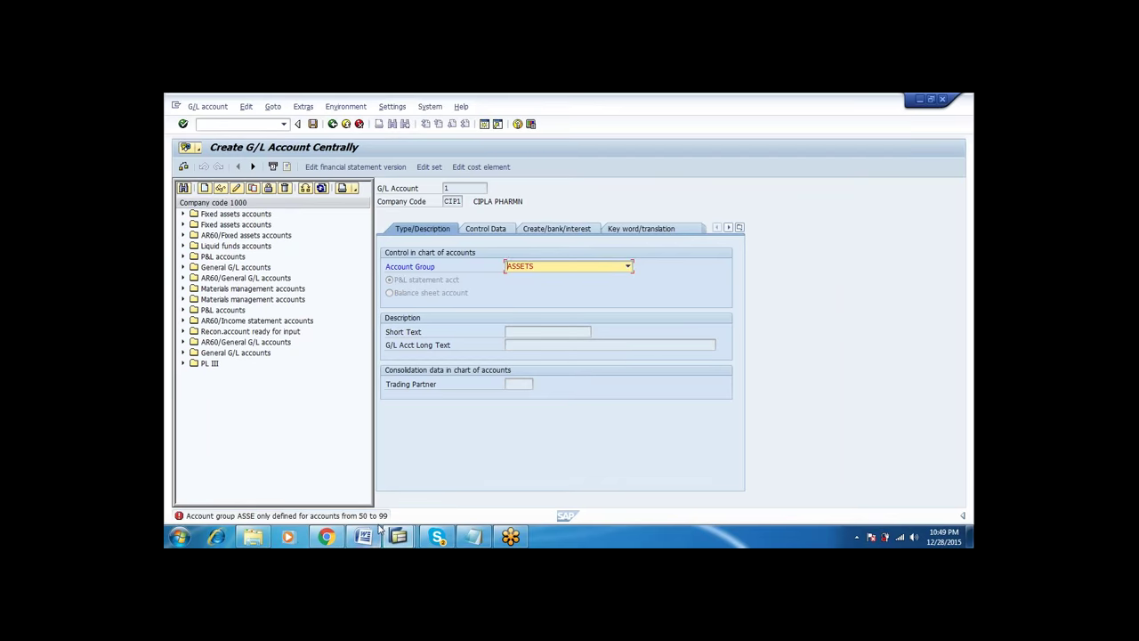
{"action": "left_click", "coordinate": [578, 268]}
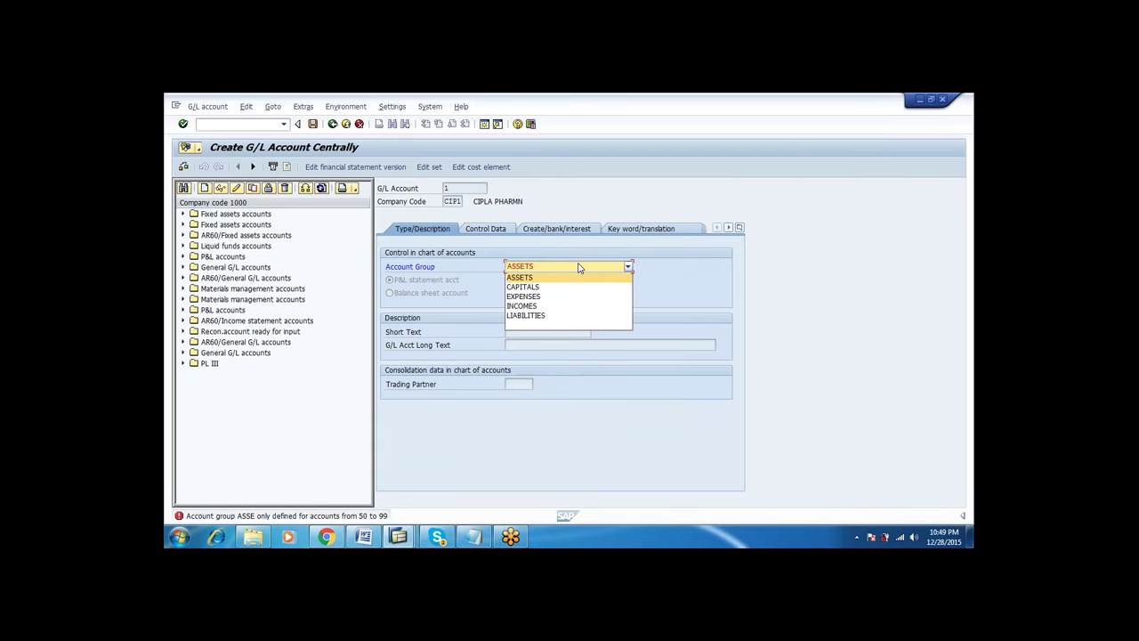
{"action": "left_click", "coordinate": [563, 316]}
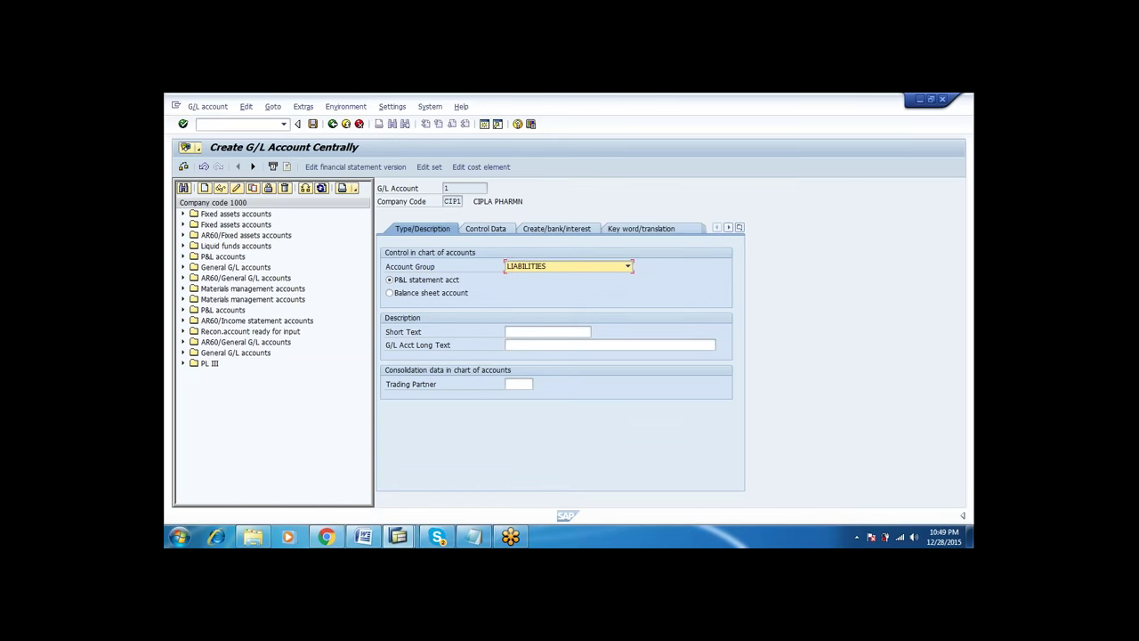
{"action": "left_click", "coordinate": [431, 299]}
- Describe the account as CURRENT LIABILITIES in both the short text and the G/L account long text
{"action": "left_click", "coordinate": [525, 332]}
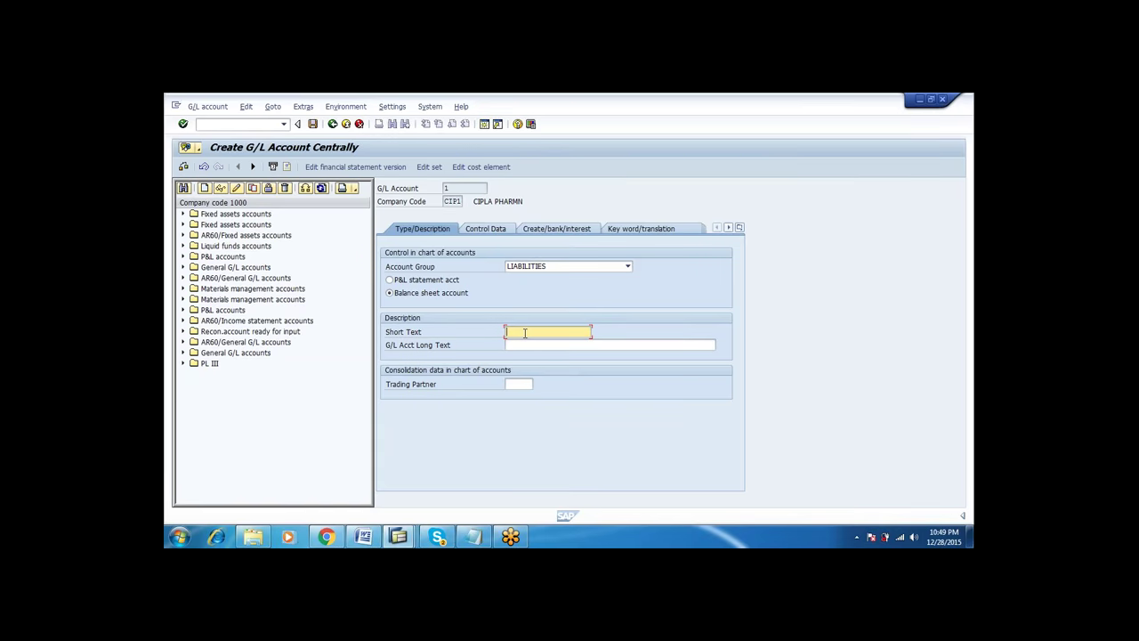
{"action": "key", "text": "BackSpace"}
{"action": "type", "text": "CURRENT LIABILITIES"}
{"action": "key", "text": "Tab"}
{"action": "type", "text": "CURREN"}
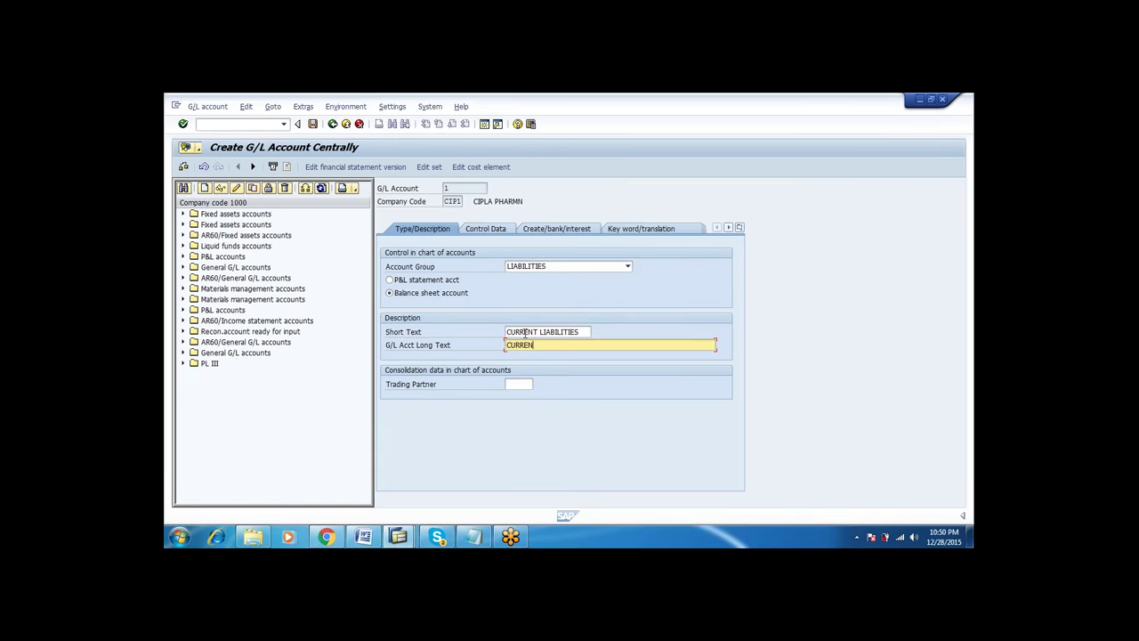
{"action": "type", "text": "T LIANBILTIES"}
- In the control data, enable only balances in local currency, open item management and line item display, with sort key 001 (Posting date)
{"action": "left_click", "coordinate": [494, 229]}
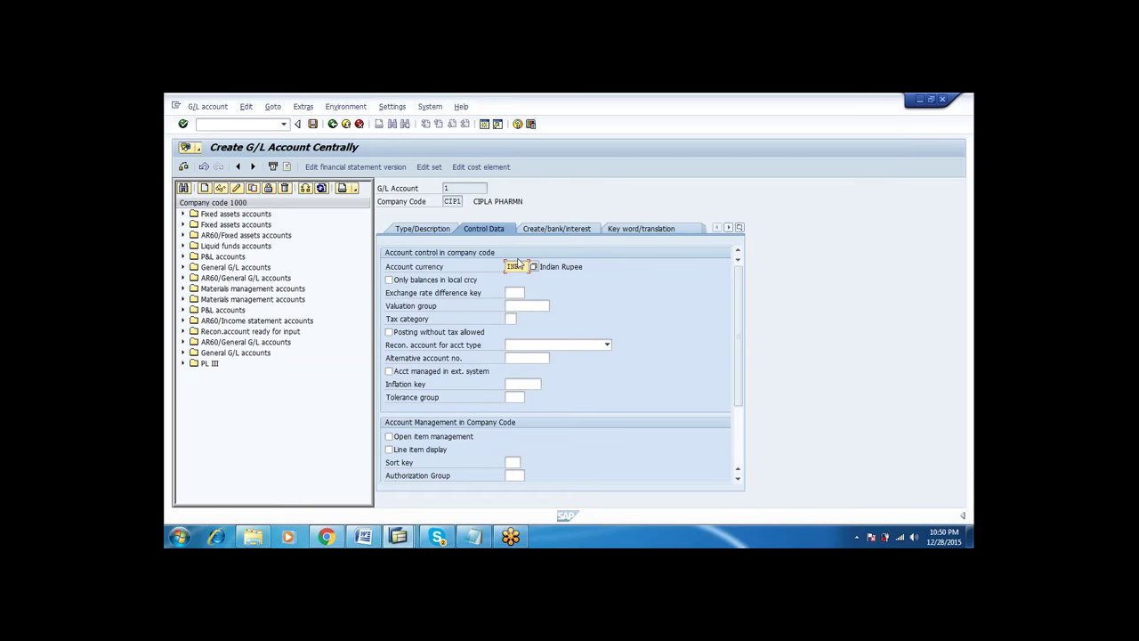
{"action": "left_click", "coordinate": [453, 286]}
{"action": "left_click", "coordinate": [436, 452]}
{"action": "left_click", "coordinate": [513, 461]}
{"action": "left_click", "coordinate": [525, 463]}
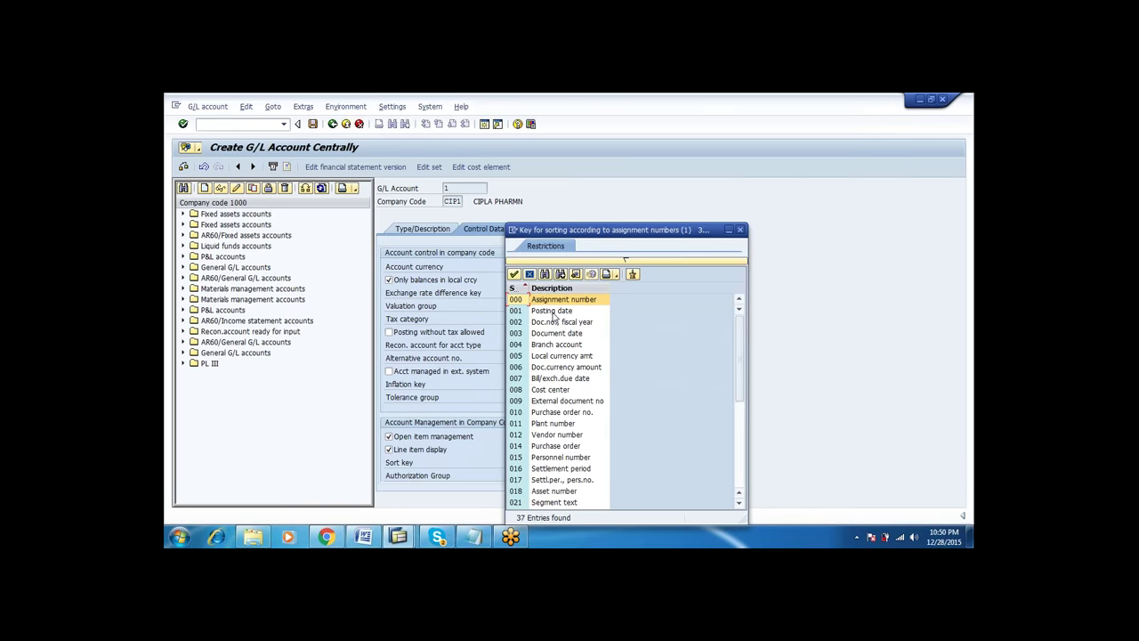
{"action": "double_click", "coordinate": [554, 313]}
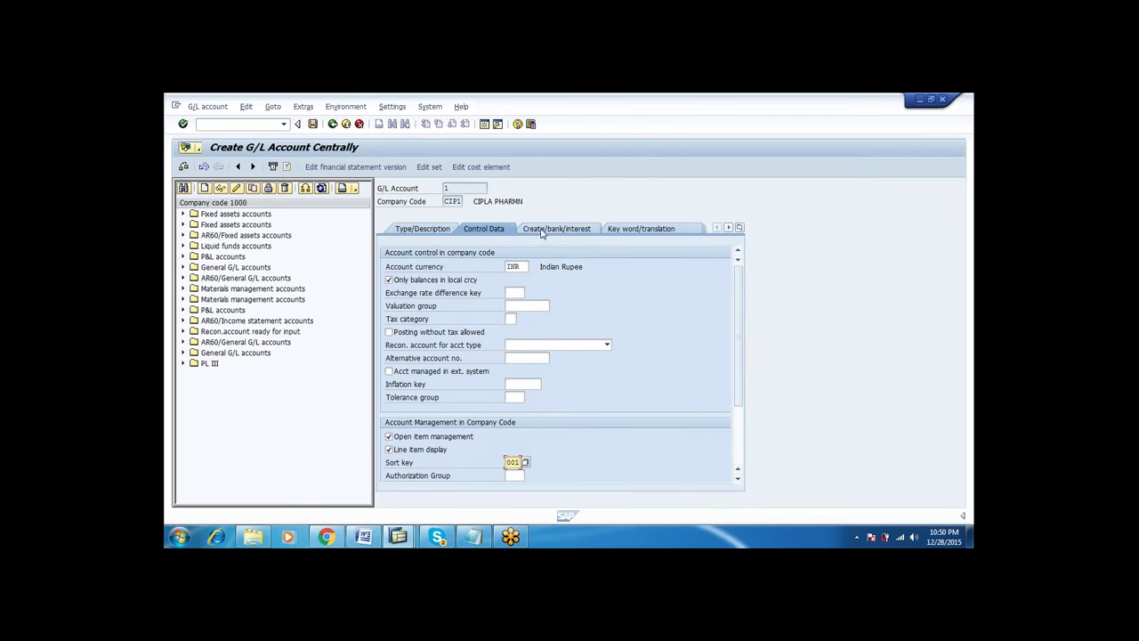
- Set the field status group to G001, General (with text, allocation), and save the G/L account
{"action": "left_click", "coordinate": [543, 229]}
{"action": "left_click", "coordinate": [529, 268]}
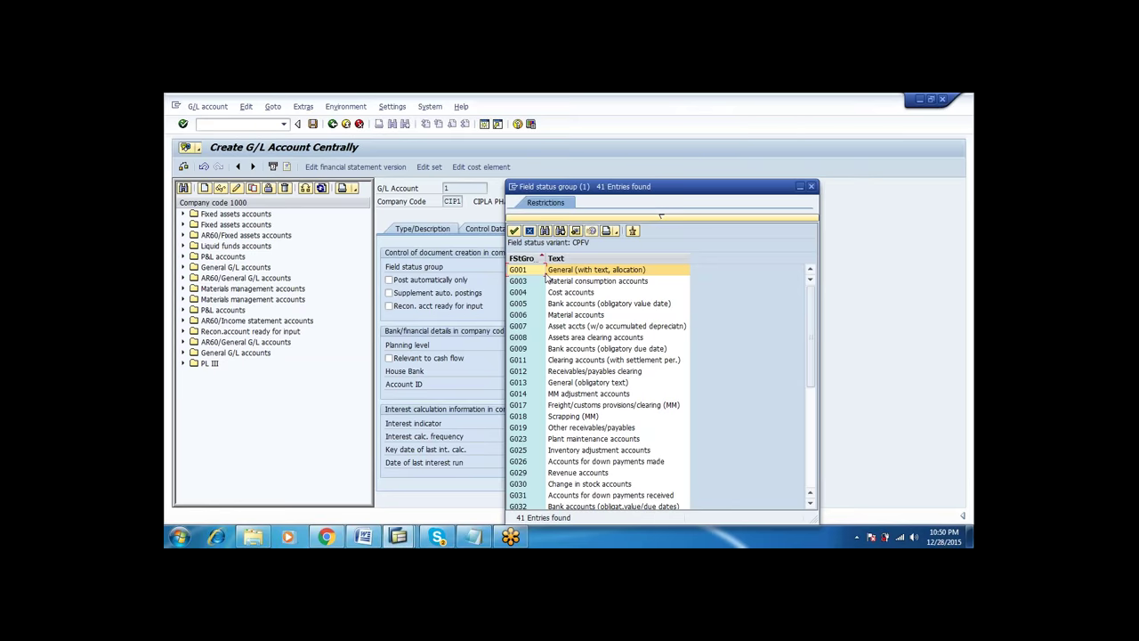
{"action": "double_click", "coordinate": [545, 271]}
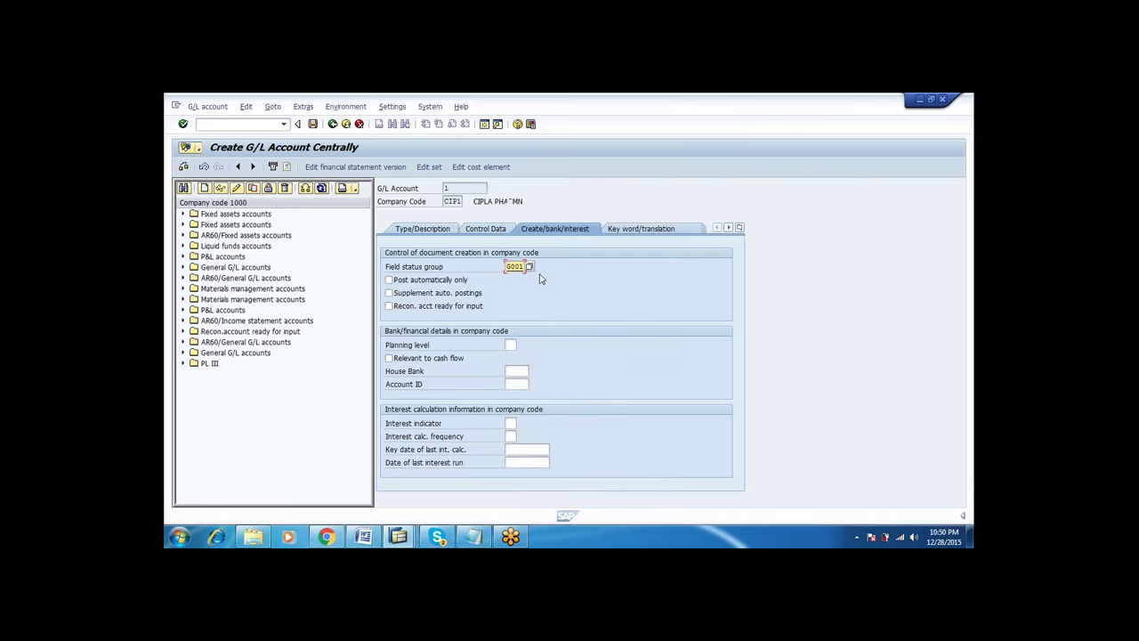
{"action": "left_click", "coordinate": [313, 125]}
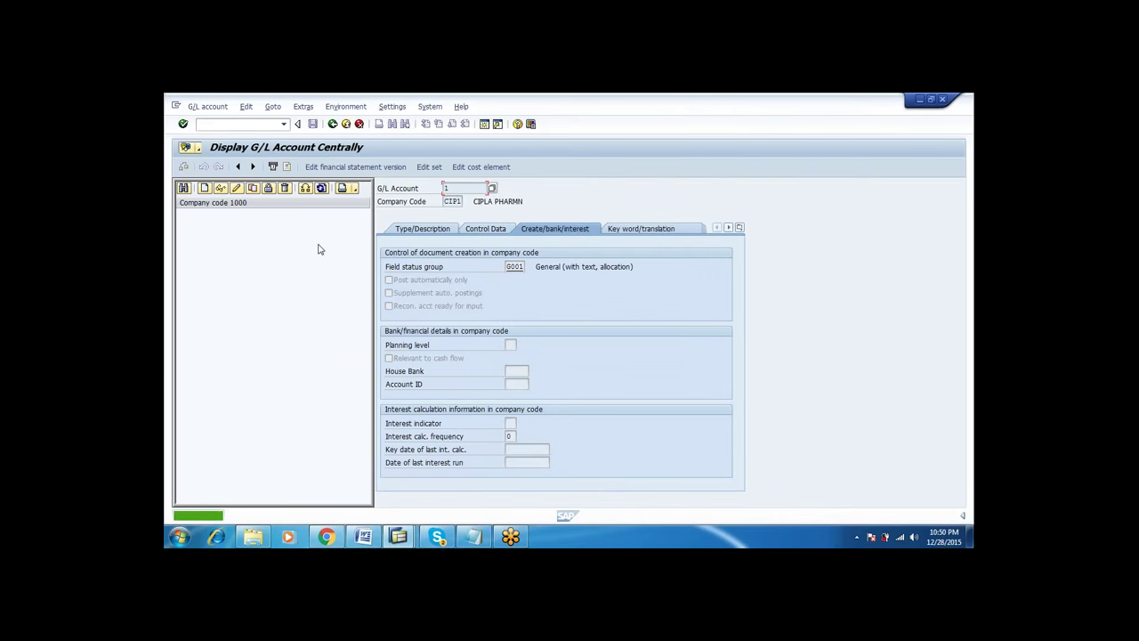
- Switch the account tree to company code CIP1, expand LIABILITIES and select the CURRENT LIABILITIES account
{"action": "left_click", "coordinate": [305, 192]}
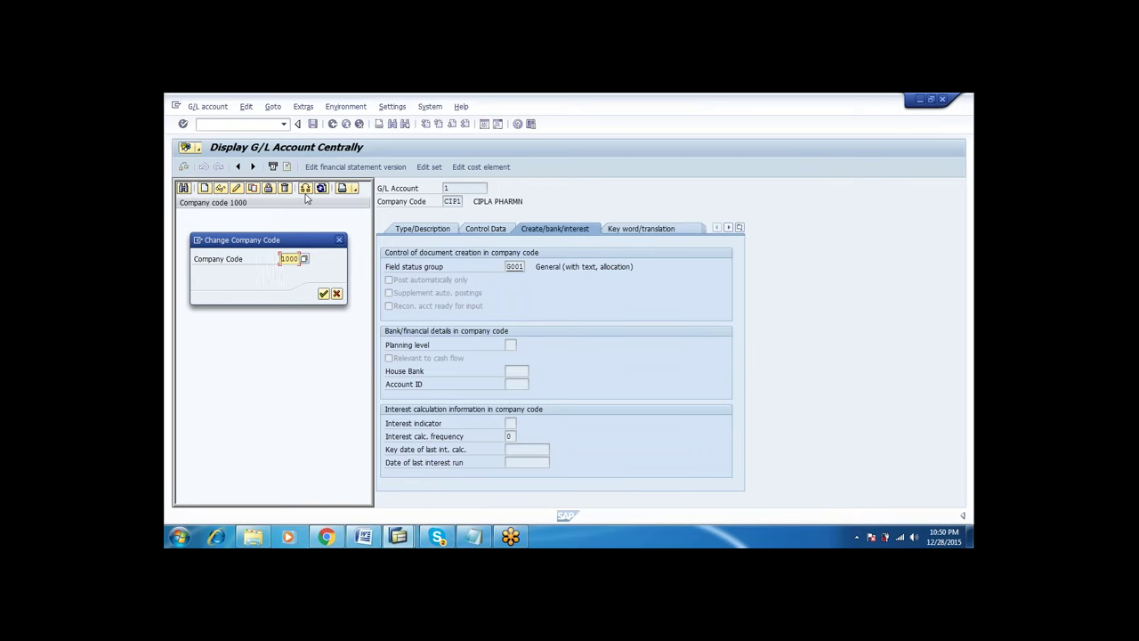
{"action": "key", "text": "BackSpace"}
{"action": "key", "text": "BackSpace"}
{"action": "key", "text": "BackSpace"}
{"action": "key", "text": "BackSpace"}
{"action": "type", "text": "CIP1"}
{"action": "key", "text": "Return"}
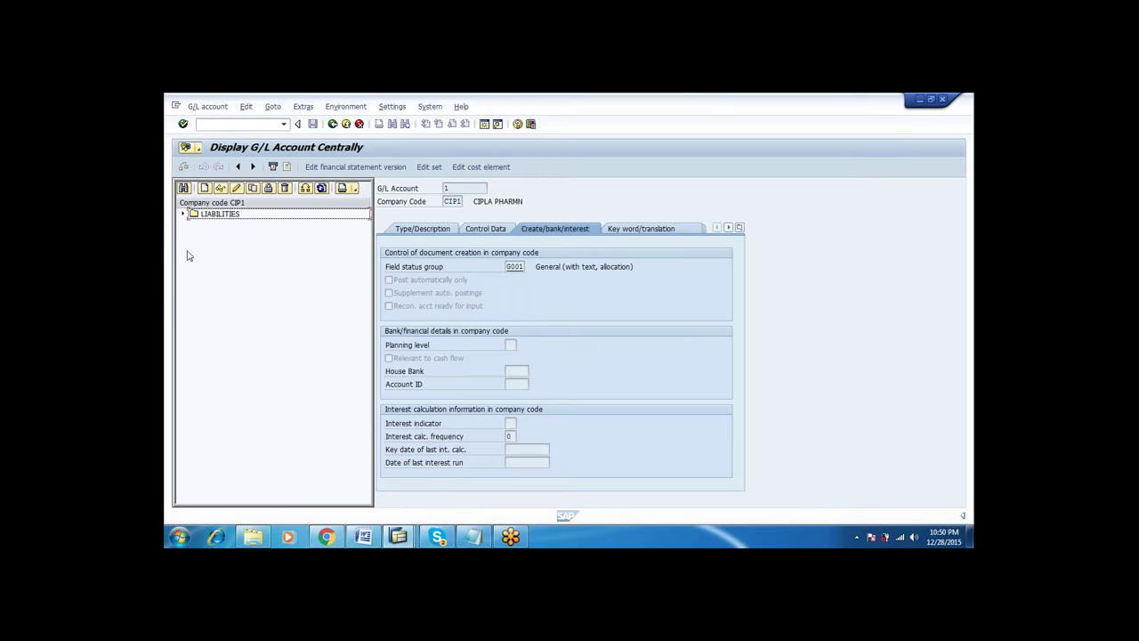
{"action": "left_click", "coordinate": [182, 214]}
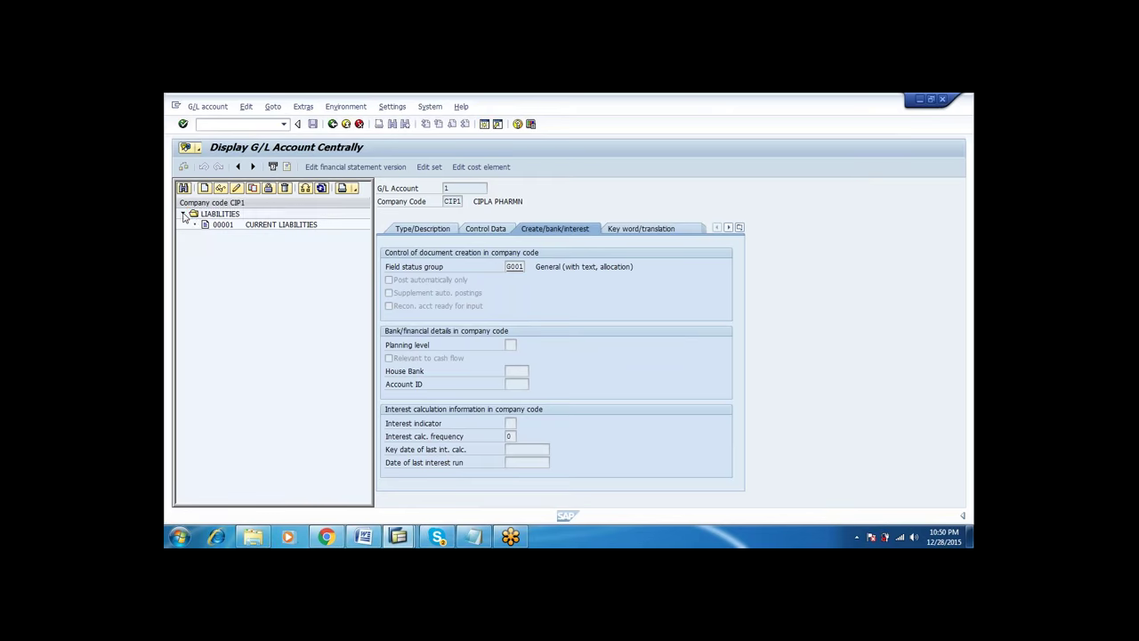
{"action": "left_click", "coordinate": [288, 225]}
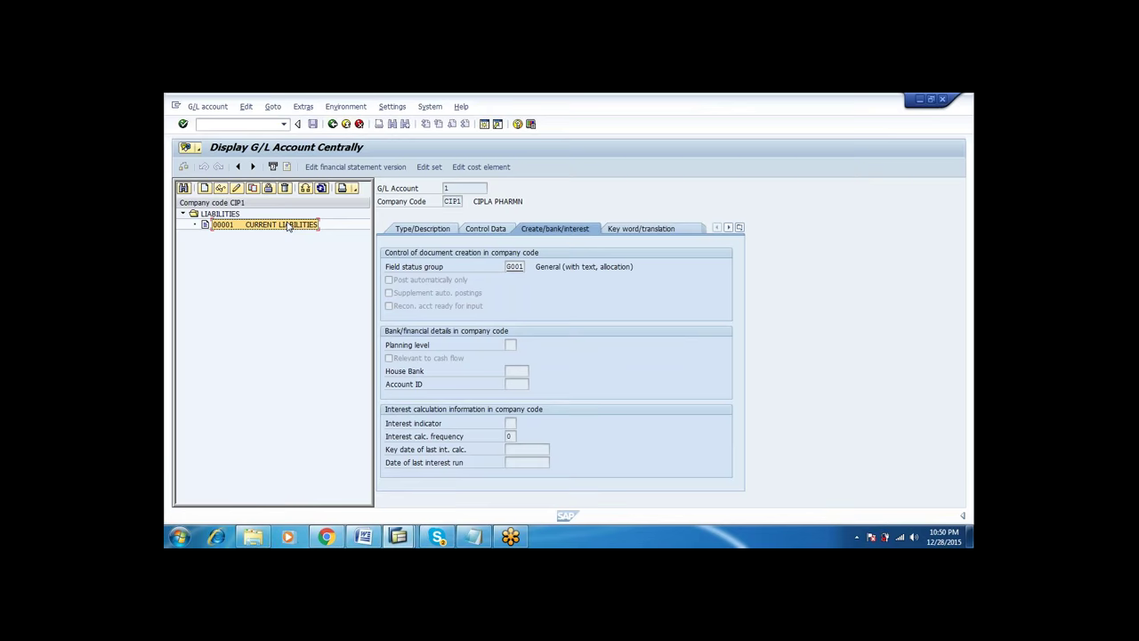
- Copy the CURRENT LIABILITIES account to a new G/L account 2 in company code CIP1
{"action": "left_click", "coordinate": [252, 189]}
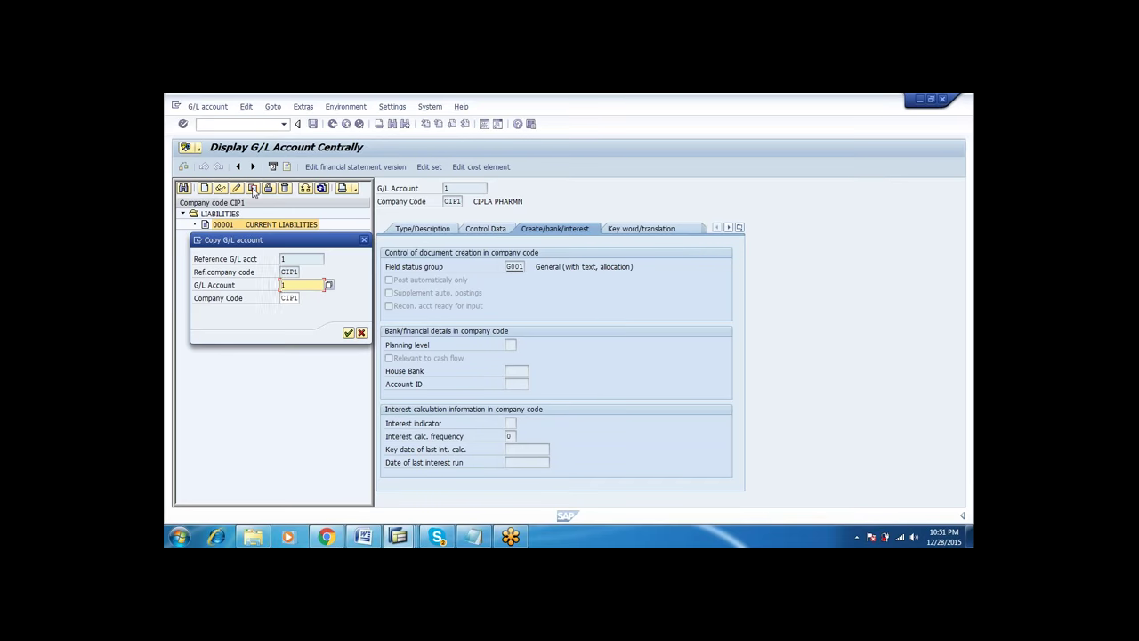
{"action": "key", "text": "BackSpace"}
{"action": "type", "text": "2"}
{"action": "key", "text": "Return"}
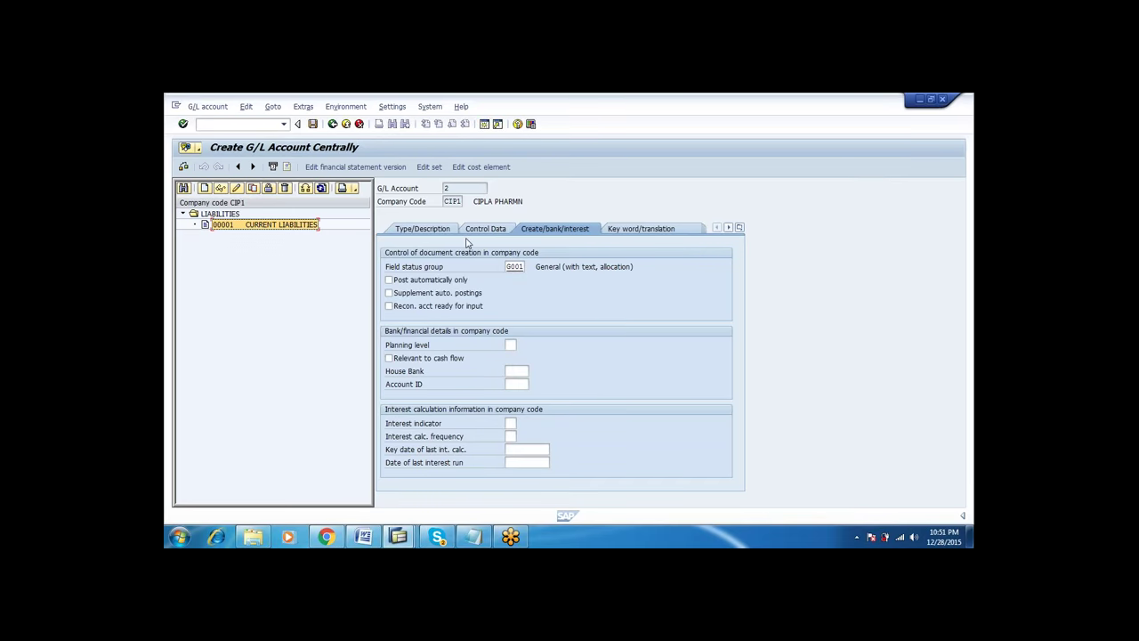
- Replace the short text of G/L account 2 with SECURED LOANS
{"action": "left_click", "coordinate": [442, 226]}
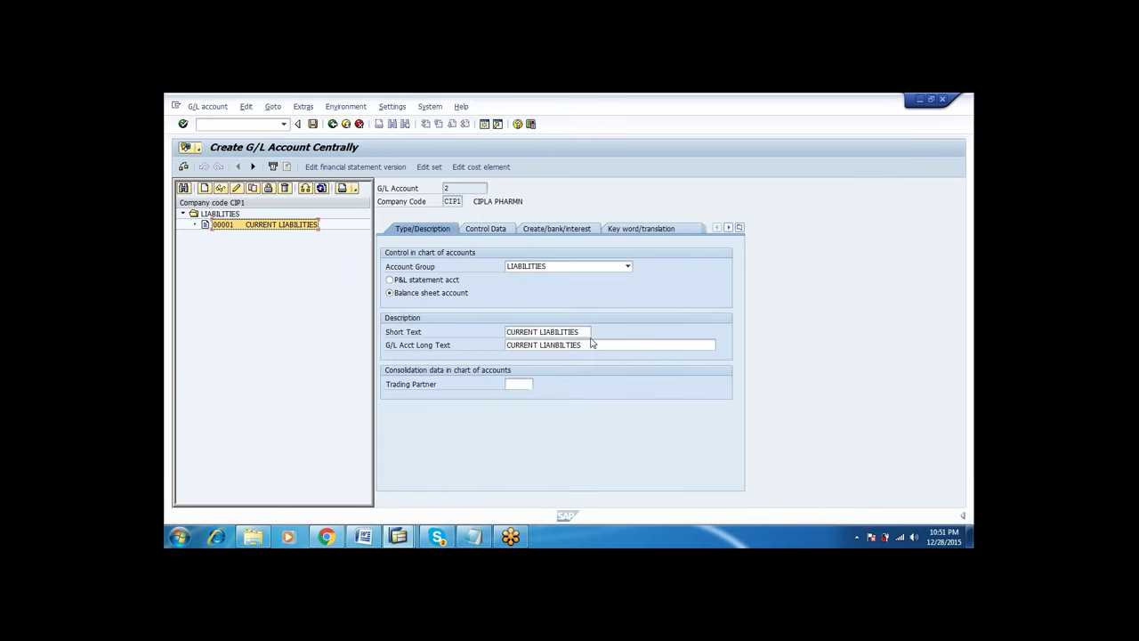
{"action": "left_click", "coordinate": [589, 333]}
{"action": "key", "text": "BackSpace"}
{"action": "key", "text": "BackSpace"}
{"action": "key", "text": "BackSpace"}
{"action": "key", "text": "BackSpace"}
{"action": "key", "text": "BackSpace"}
{"action": "key", "text": "BackSpace"}
{"action": "key", "text": "BackSpace"}
{"action": "key", "text": "BackSpace"}
{"action": "key", "text": "BackSpace"}
{"action": "key", "text": "BackSpace"}
{"action": "key", "text": "BackSpace"}
{"action": "key", "text": "BackSpace"}
{"action": "key", "text": "BackSpace"}
{"action": "key", "text": "BackSpace"}
{"action": "key", "text": "BackSpace"}
{"action": "key", "text": "BackSpace"}
{"action": "key", "text": "BackSpace"}
{"action": "key", "text": "BackSpace"}
{"action": "key", "text": "BackSpace"}
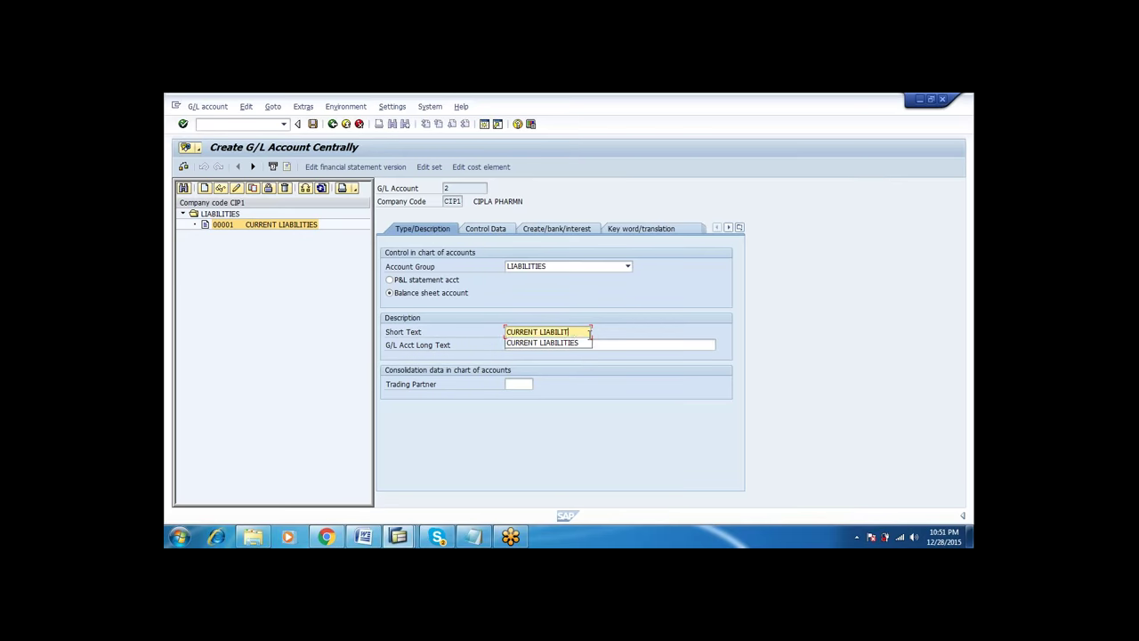
{"action": "type", "text": "SECURTED"}
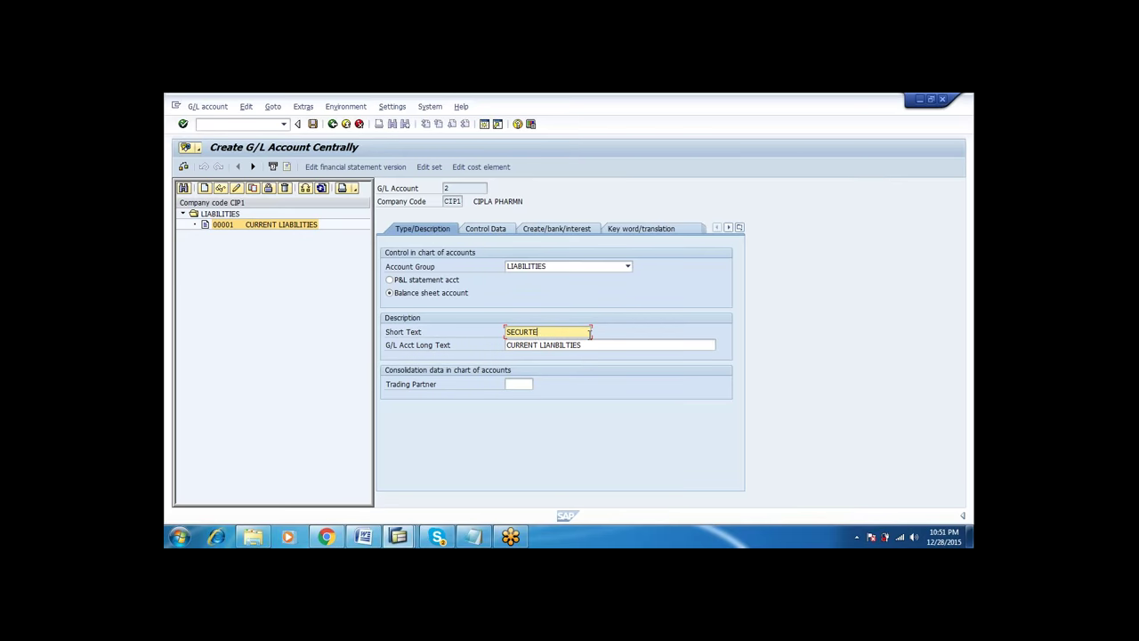
{"action": "key", "text": "BackSpace"}
{"action": "key", "text": "BackSpace"}
{"action": "type", "text": "EDM"}
{"action": "key", "text": "BackSpace"}
{"action": "type", "text": "LOANS"}
{"action": "key", "text": "Tab"}
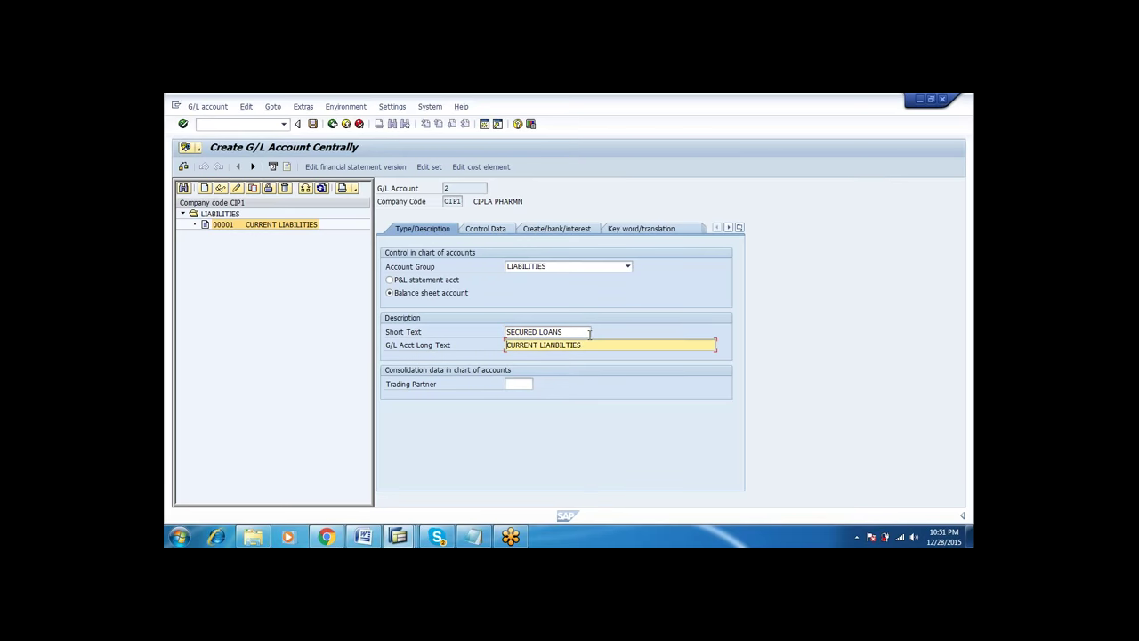
- Replace the G/L account long text with SECURED LOANS and save account 2
{"action": "type", "text": "SECURED LOANS"}
{"action": "key", "text": "Delete"}
{"action": "key", "text": "Delete"}
{"action": "key", "text": "Delete"}
{"action": "key", "text": "Delete"}
{"action": "key", "text": "Delete"}
{"action": "key", "text": "Delete"}
{"action": "left_click", "coordinate": [313, 124]}
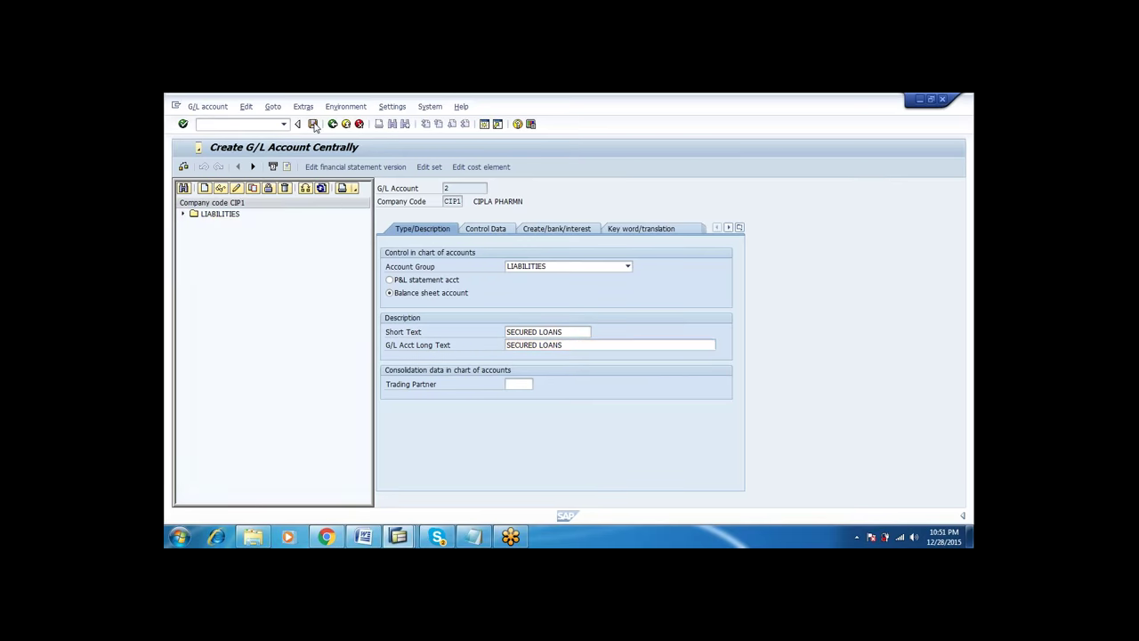
- Copy the SECURED LOANS account to a new G/L account 50 and assign it to the ASSETS account group
{"action": "left_click", "coordinate": [252, 188]}
{"action": "type", "text": "50"}
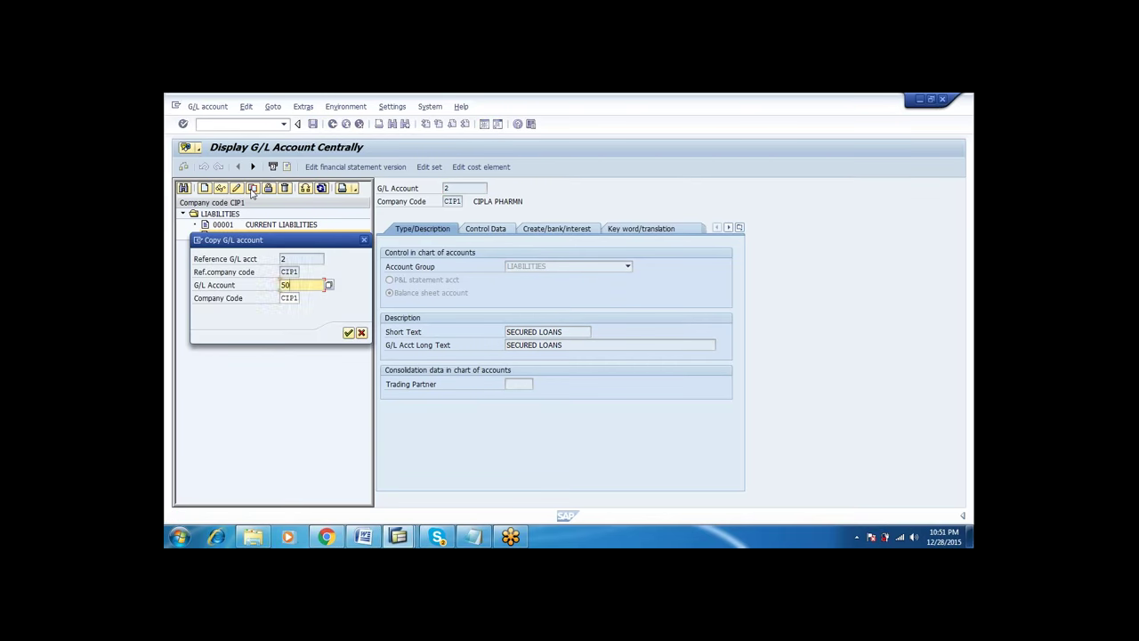
{"action": "key", "text": "Return"}
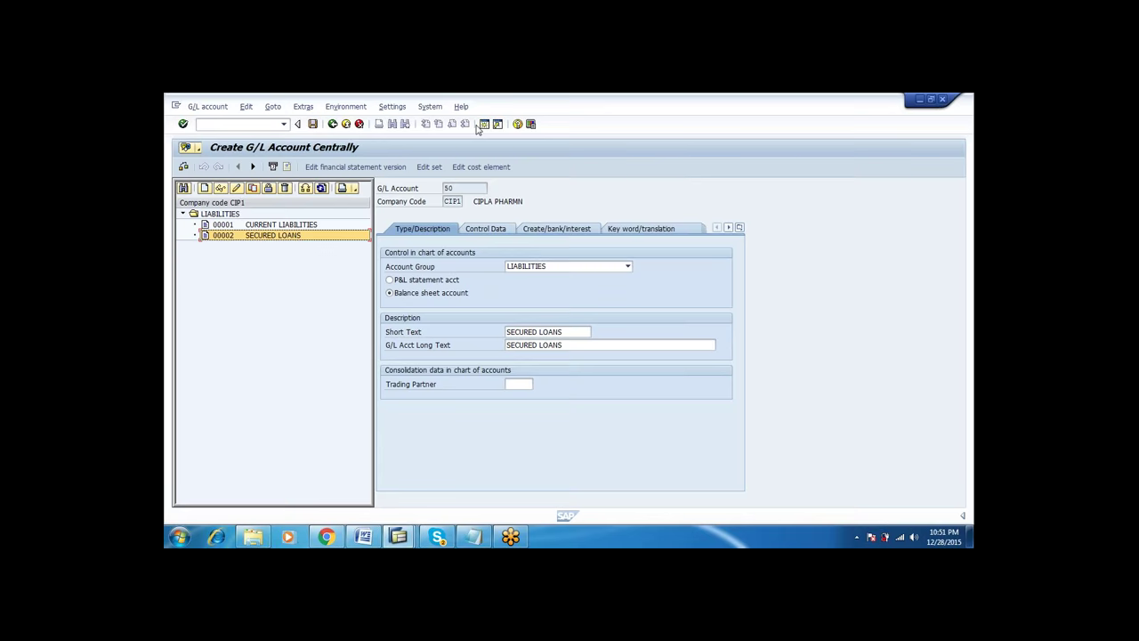
{"action": "left_click", "coordinate": [545, 268]}
{"action": "left_click", "coordinate": [532, 278]}
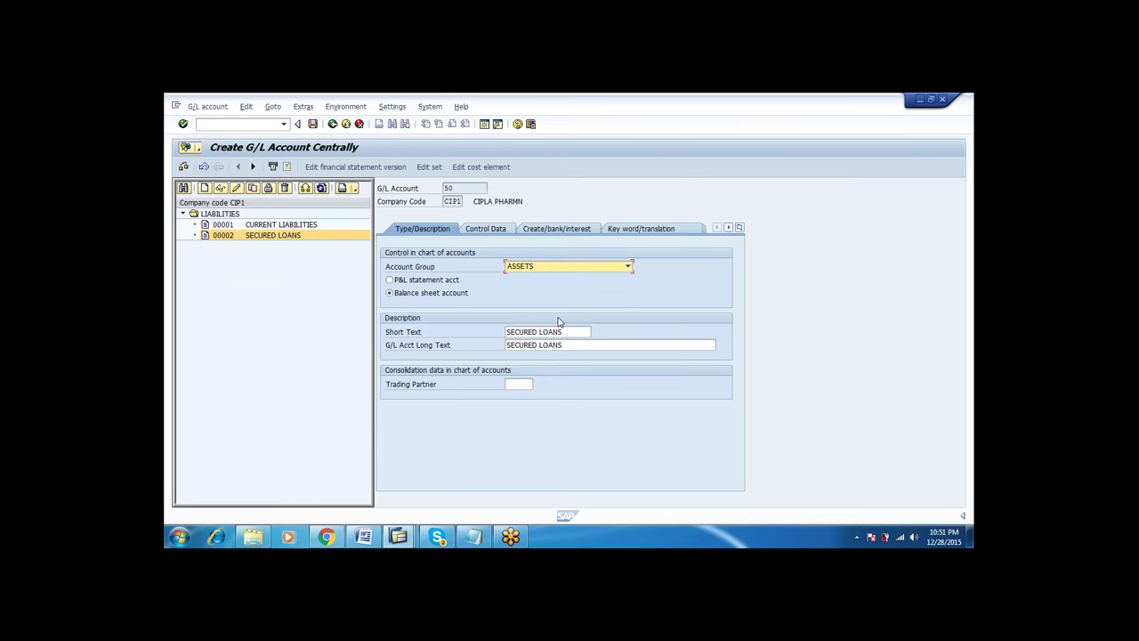
- Describe account 50 as CASH IN HAND in both the short and long text, and save it
{"action": "left_click", "coordinate": [564, 331]}
{"action": "key", "text": "BackSpace"}
{"action": "key", "text": "BackSpace"}
{"action": "key", "text": "BackSpace"}
{"action": "key", "text": "BackSpace"}
{"action": "key", "text": "BackSpace"}
{"action": "key", "text": "BackSpace"}
{"action": "key", "text": "BackSpace"}
{"action": "key", "text": "BackSpace"}
{"action": "key", "text": "BackSpace"}
{"action": "key", "text": "BackSpace"}
{"action": "key", "text": "BackSpace"}
{"action": "key", "text": "BackSpace"}
{"action": "key", "text": "BackSpace"}
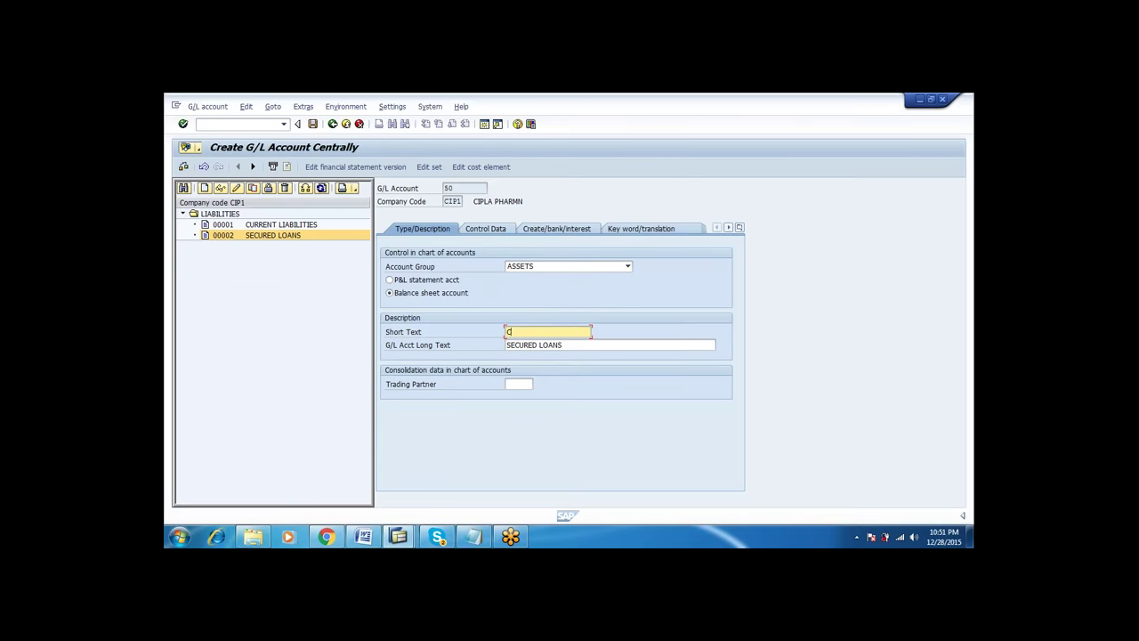
{"action": "type", "text": "CASH IN HAND"}
{"action": "key", "text": "Tab"}
{"action": "type", "text": "CASH IN"}
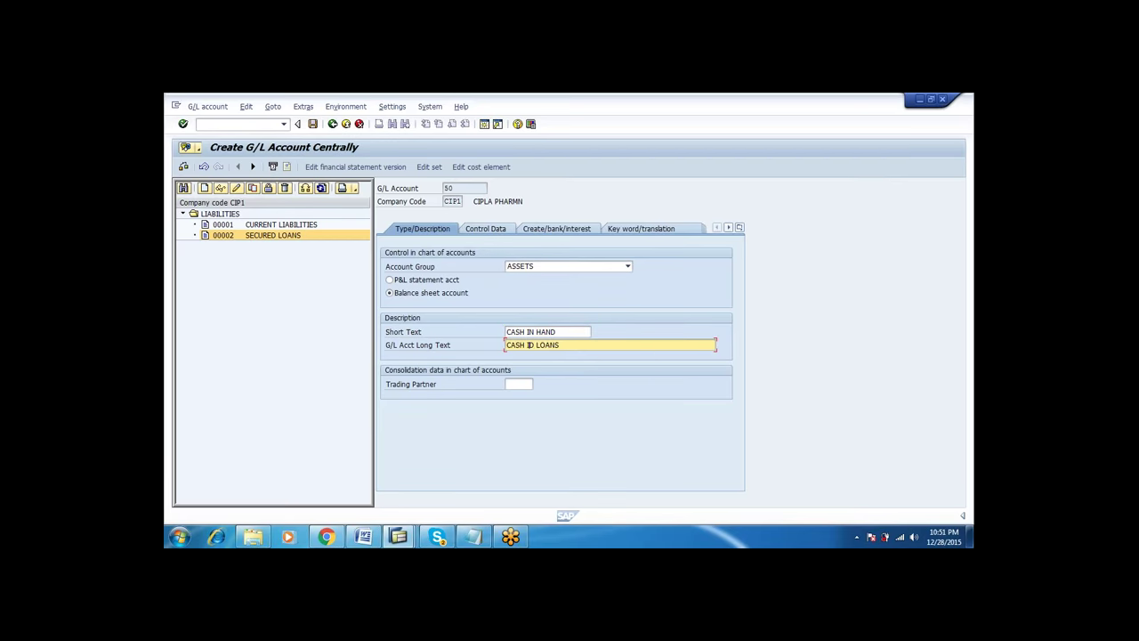
{"action": "type", "text": " HAND"}
{"action": "left_click", "coordinate": [313, 124]}
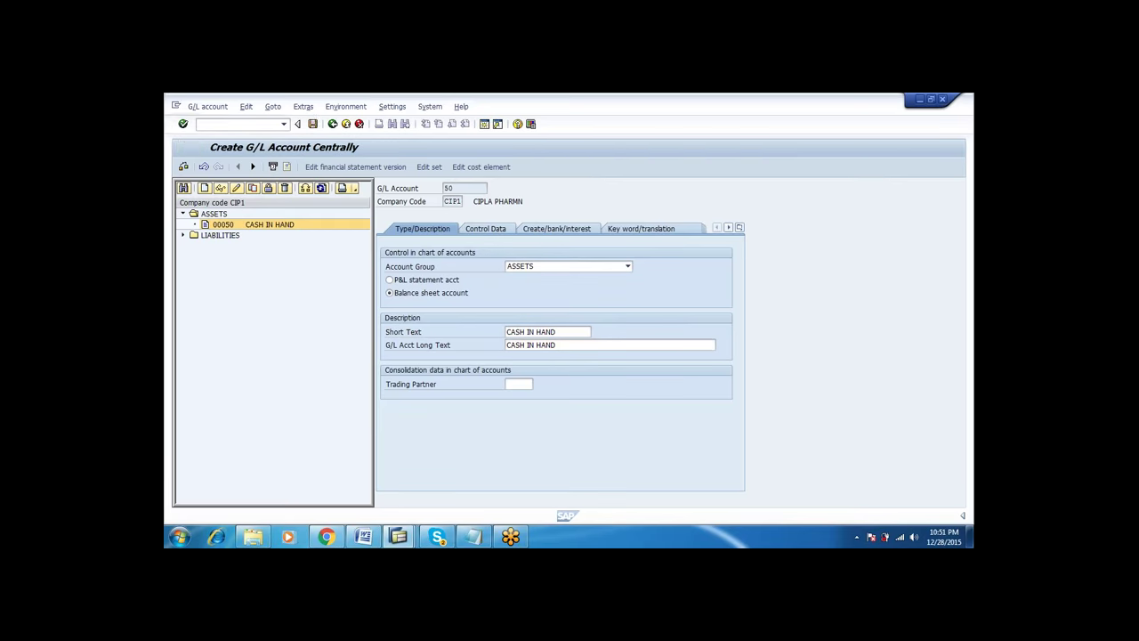
- Create G/L account 51 as a copy of CASH IN HAND, with CASH AT OFFICE as short and long text, and save it
{"action": "left_click", "coordinate": [254, 188]}
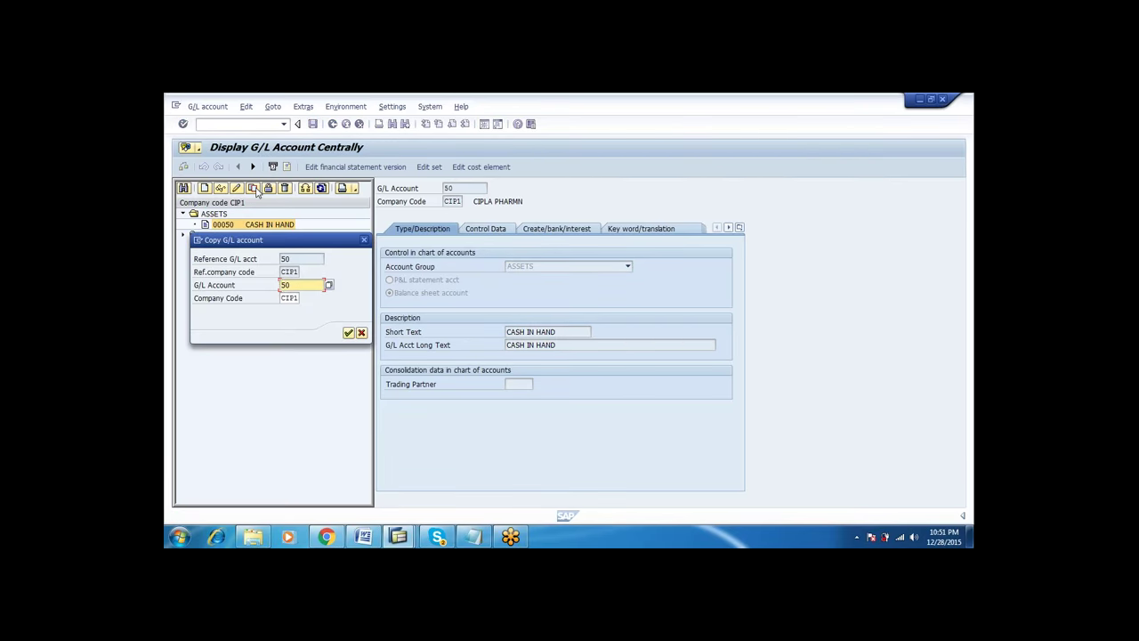
{"action": "type", "text": "1"}
{"action": "key", "text": "Return"}
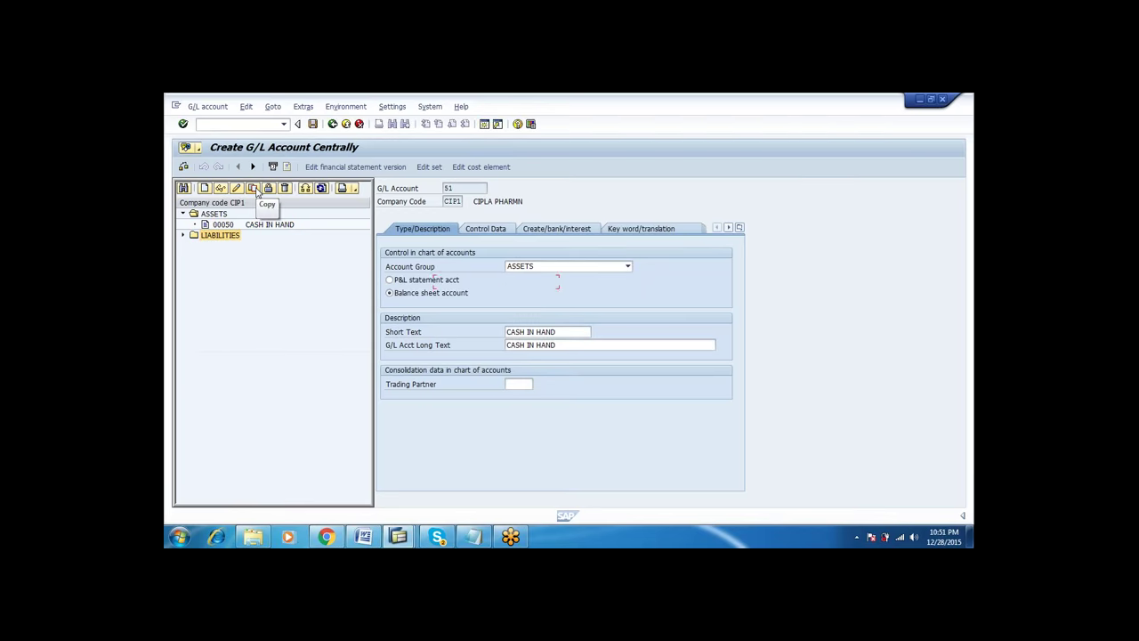
{"action": "type", "text": "AT OFFIC"}
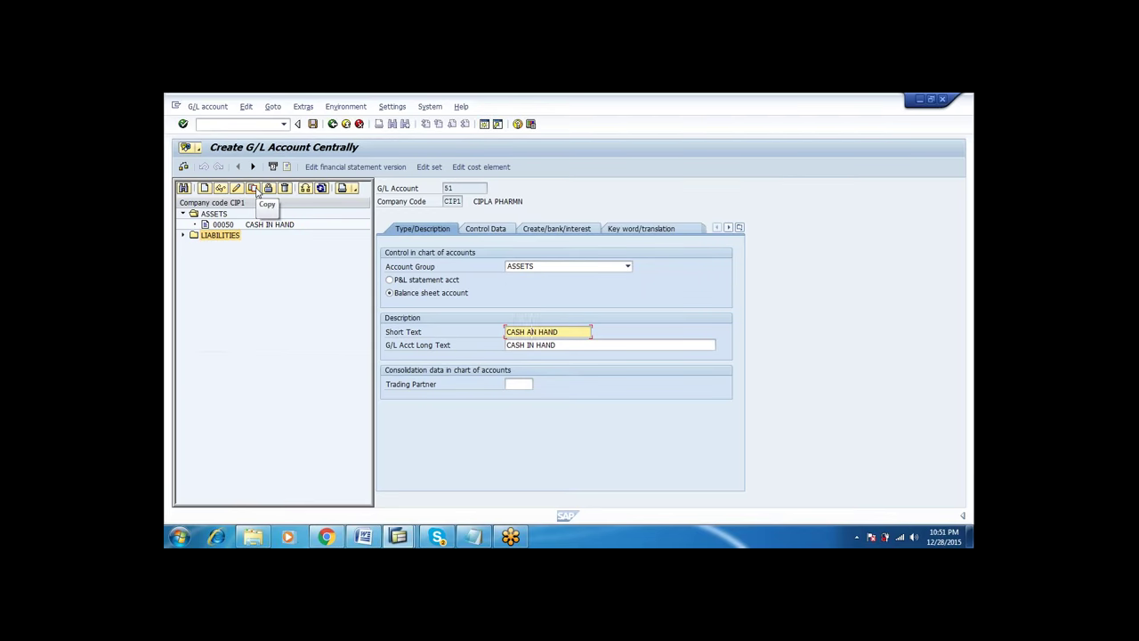
{"action": "type", "text": "E"}
{"action": "key", "text": "Tab"}
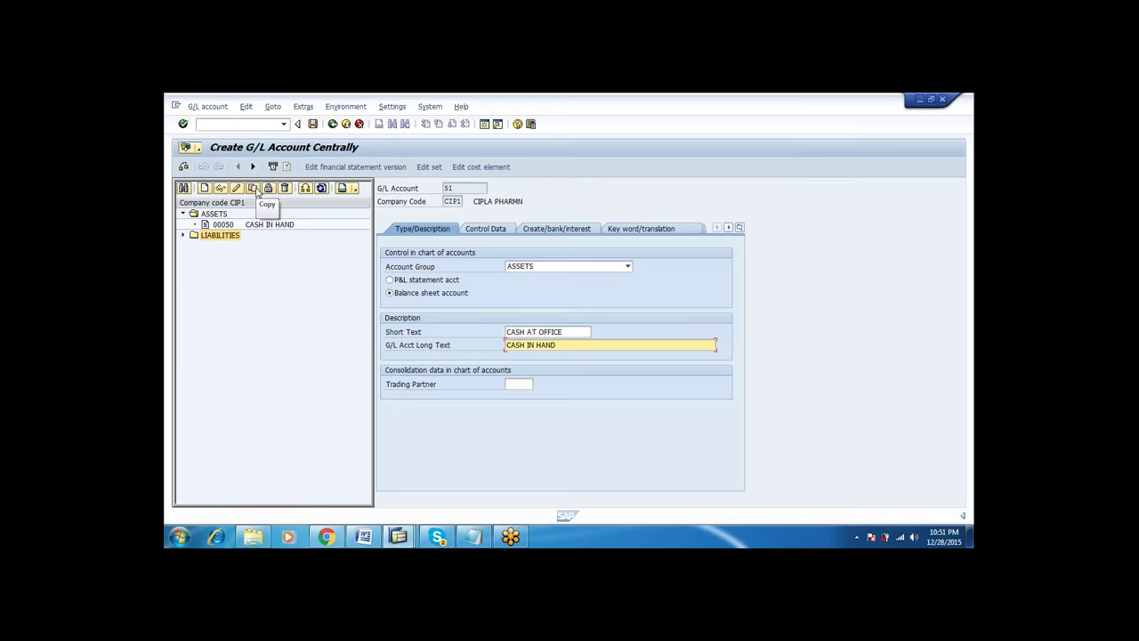
{"action": "type", "text": "SH AT OFFICE"}
{"action": "left_click", "coordinate": [312, 124]}
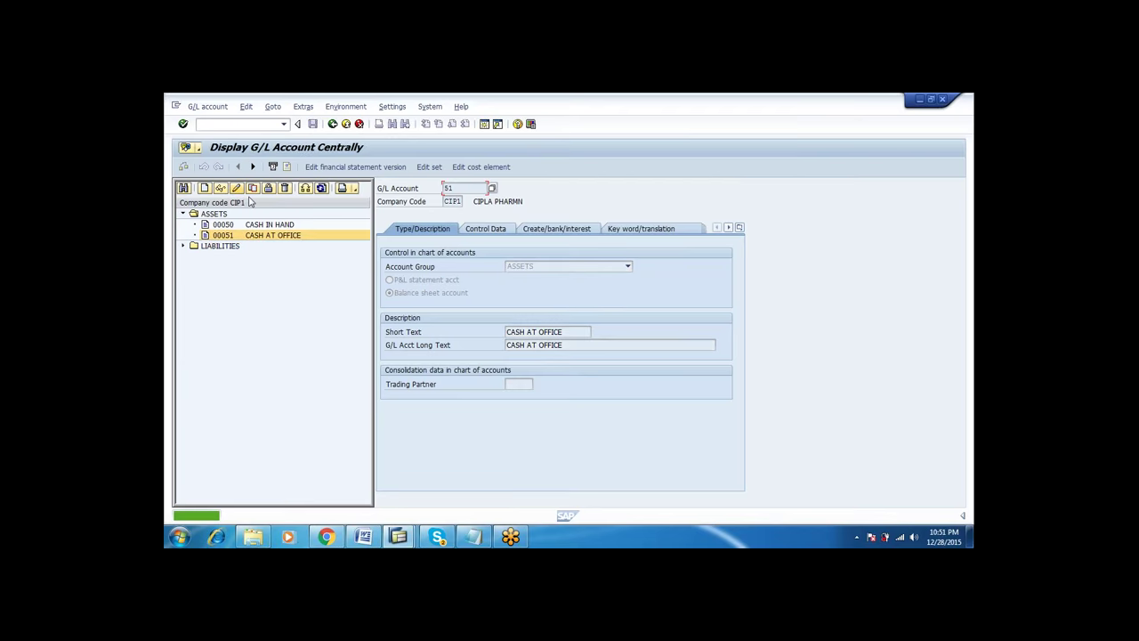
- Create G/L account 52 as a copy of CASH AT OFFICE, with ICICI CURRENT ACC as short and long text, and save it
{"action": "left_click", "coordinate": [252, 188]}
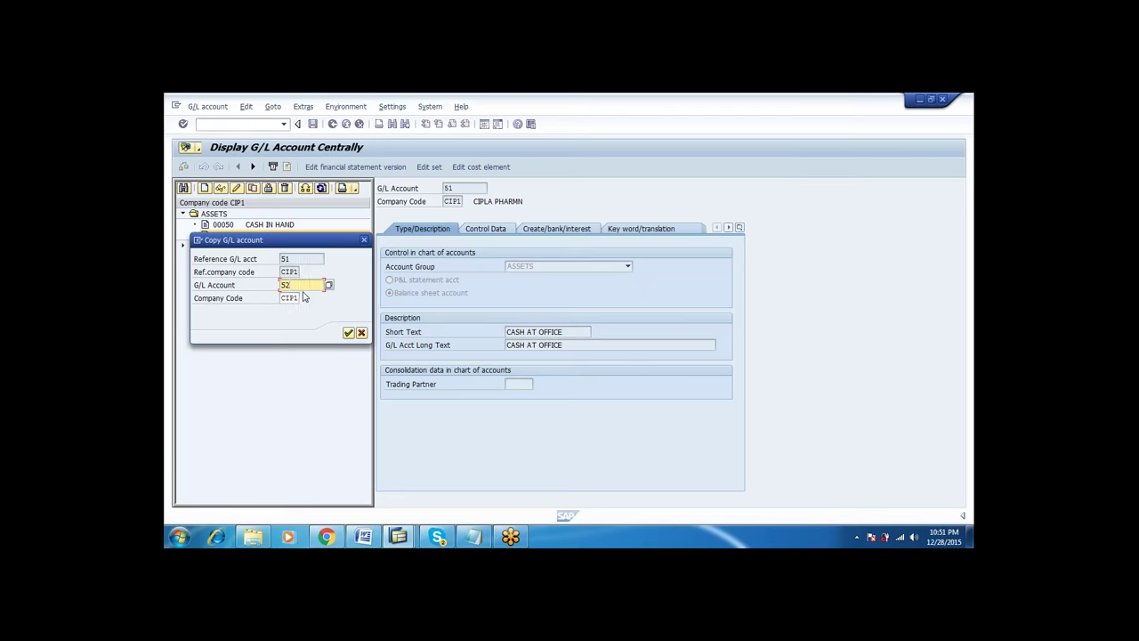
{"action": "key", "text": "Return"}
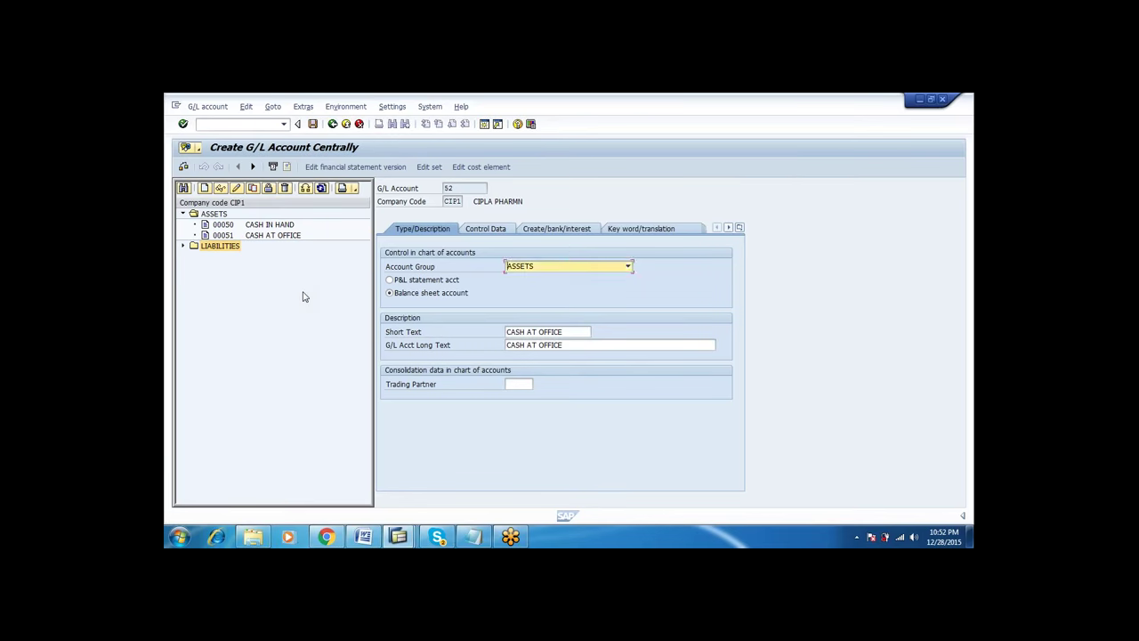
{"action": "key", "text": "Tab"}
{"action": "key", "text": "Tab"}
{"action": "type", "text": "ICICI CURRE"}
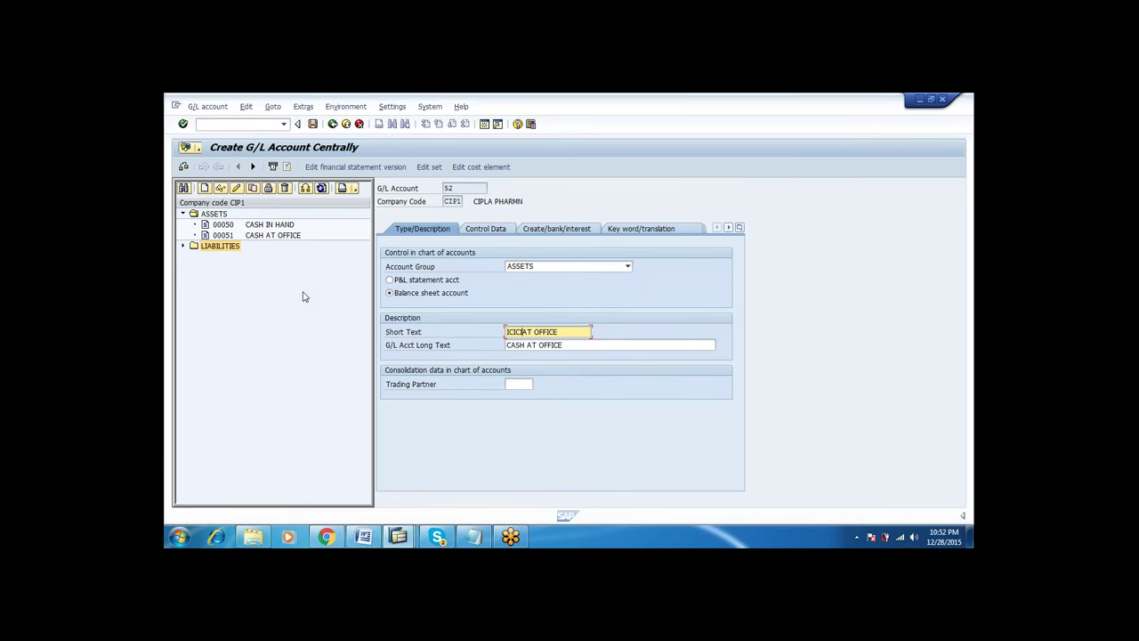
{"action": "type", "text": "NT ACC"}
{"action": "key", "text": "Tab"}
{"action": "type", "text": "ICI CURRENT "}
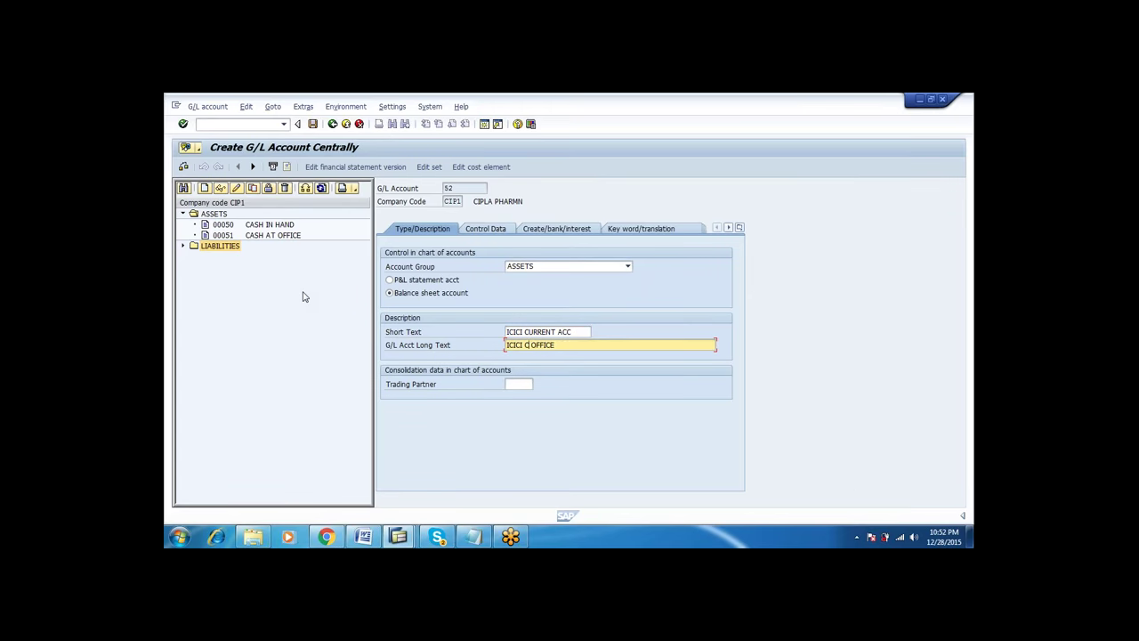
{"action": "type", "text": "ACC"}
{"action": "left_click", "coordinate": [313, 124]}
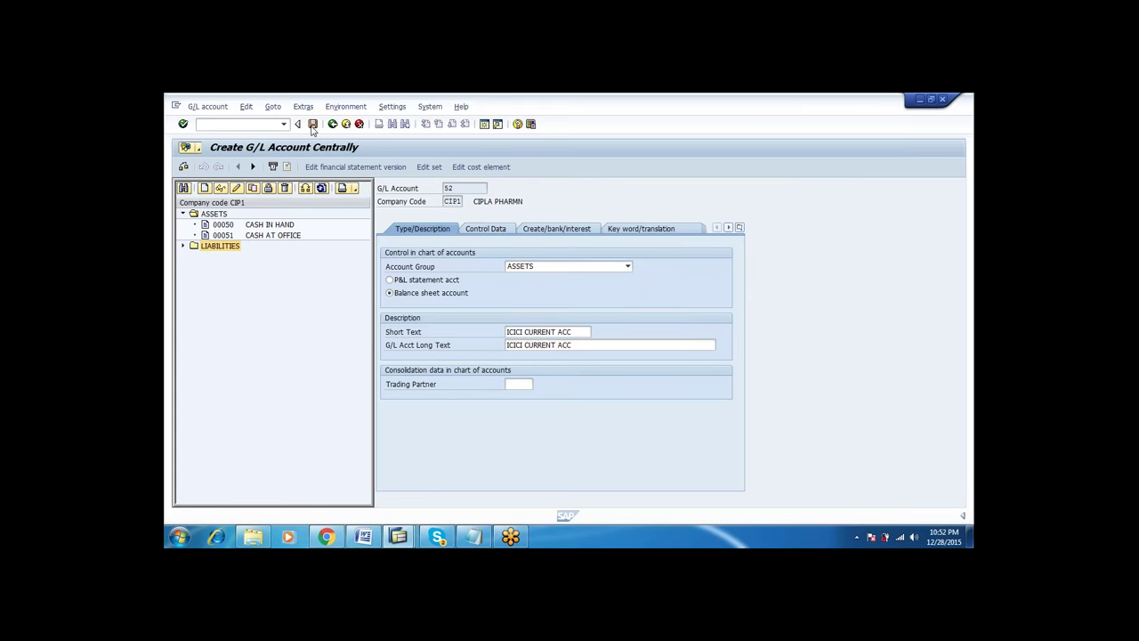
- Copy the ICICI CURRENT ACC account to a new G/L account 100 and assign it to the CAPITALS account group
{"action": "left_click", "coordinate": [253, 190]}
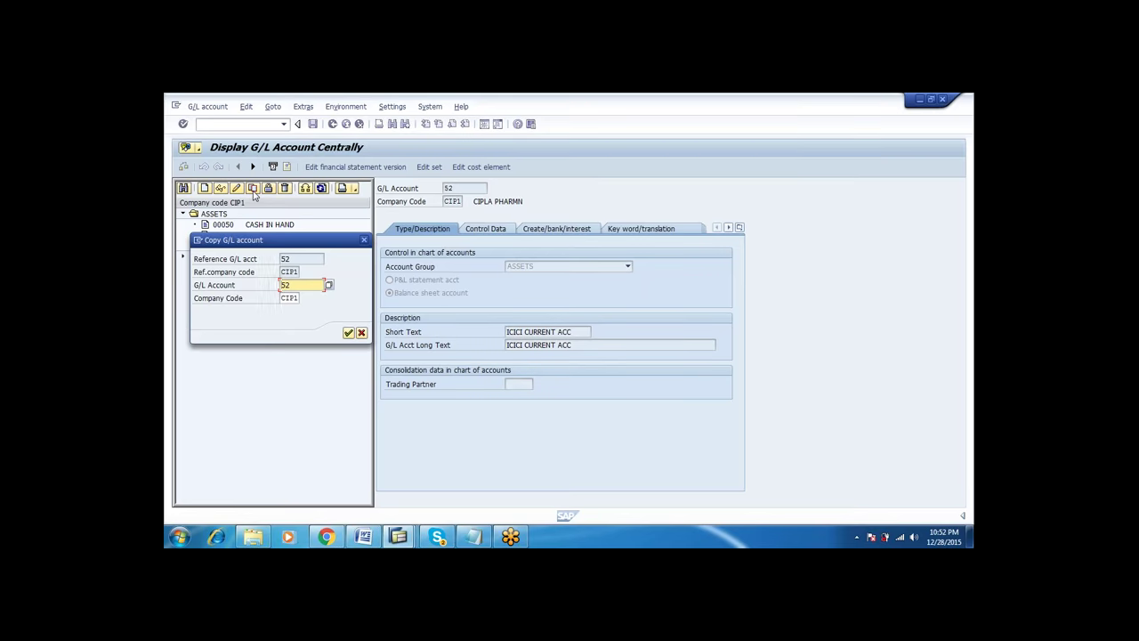
{"action": "type", "text": "100"}
{"action": "key", "text": "Return"}
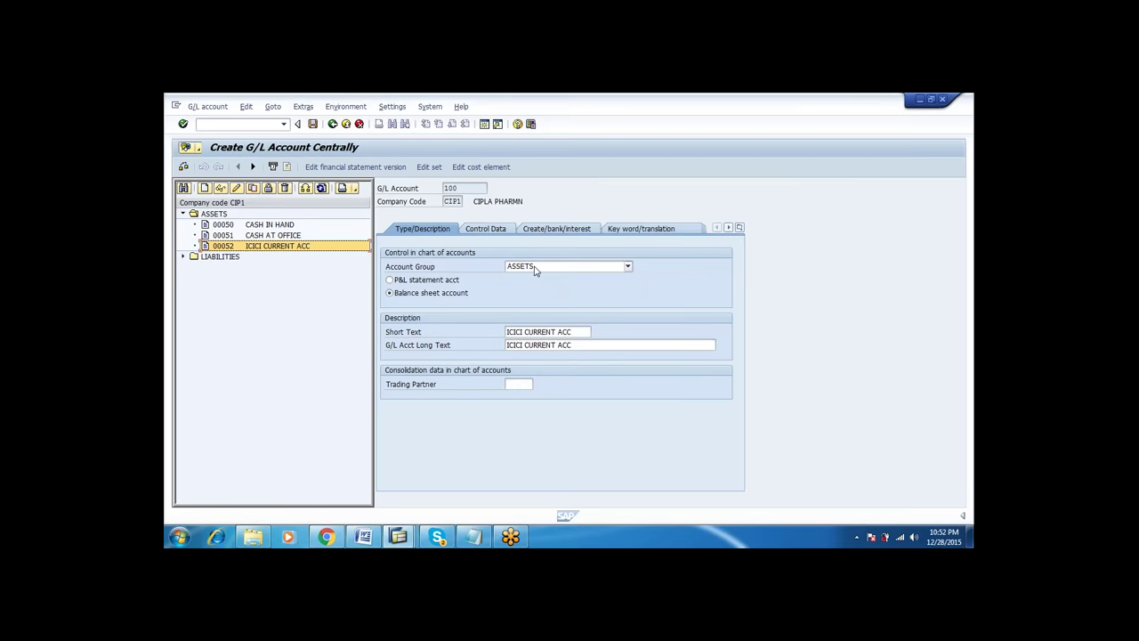
{"action": "left_click", "coordinate": [537, 268]}
{"action": "left_click", "coordinate": [531, 287]}
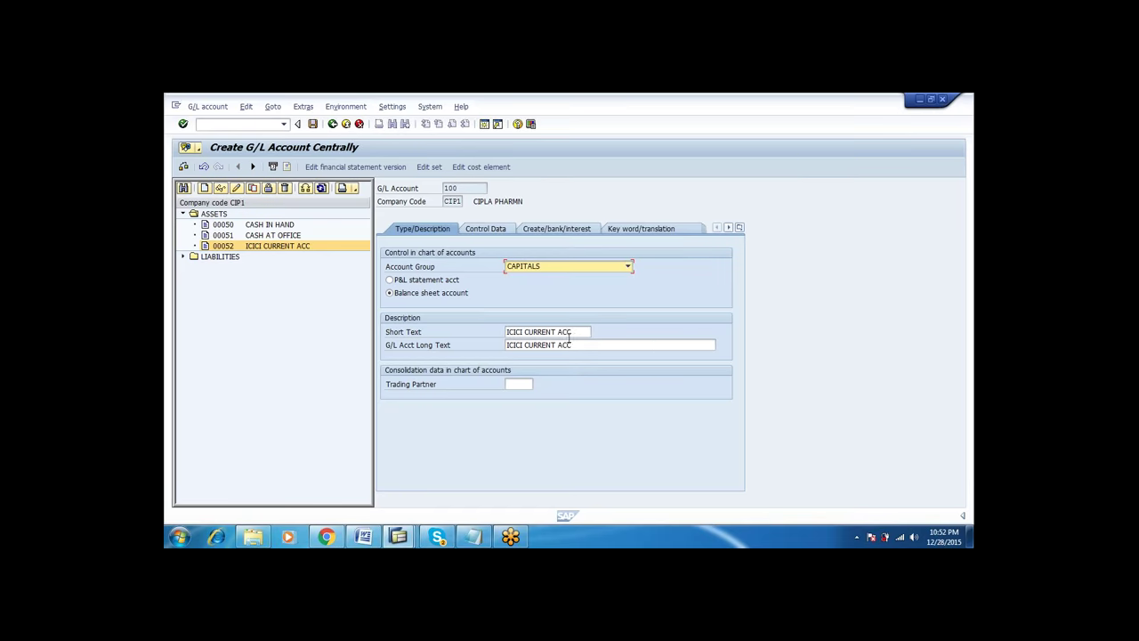
- Describe account 100 as EQUITY SHARE CAPITAL in both the short and long text, and save it
{"action": "left_click", "coordinate": [569, 332]}
{"action": "key", "text": "BackSpace"}
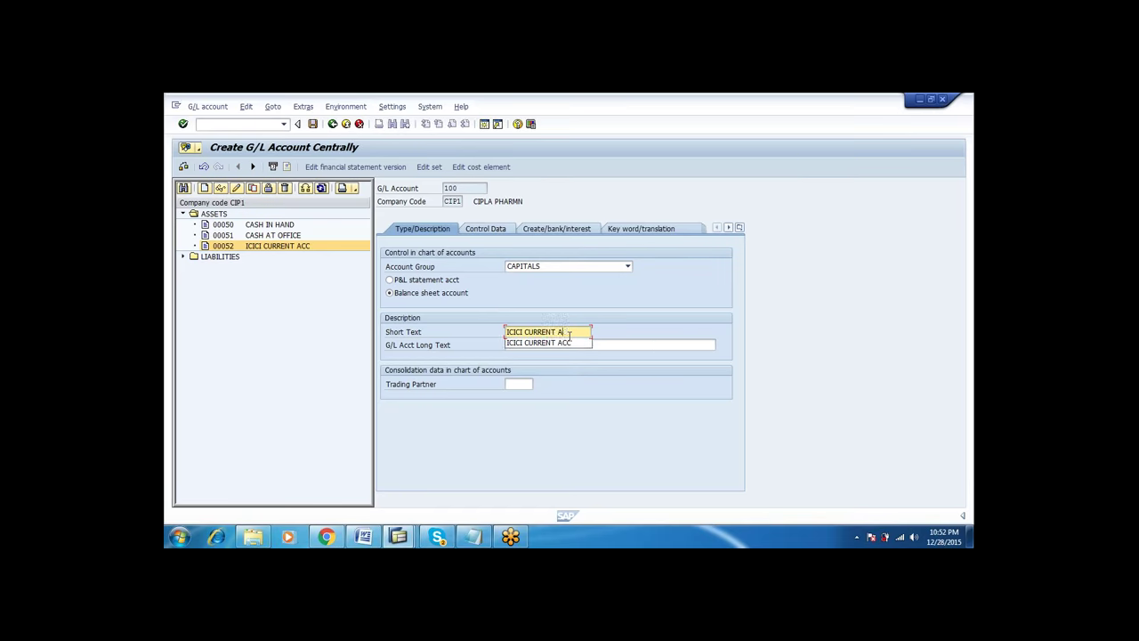
{"action": "key", "text": "BackSpace"}
{"action": "key", "text": "BackSpace"}
{"action": "key", "text": "BackSpace"}
{"action": "key", "text": "BackSpace"}
{"action": "key", "text": "BackSpace"}
{"action": "key", "text": "BackSpace"}
{"action": "key", "text": "BackSpace"}
{"action": "key", "text": "BackSpace"}
{"action": "key", "text": "BackSpace"}
{"action": "key", "text": "BackSpace"}
{"action": "key", "text": "BackSpace"}
{"action": "key", "text": "BackSpace"}
{"action": "key", "text": "BackSpace"}
{"action": "key", "text": "BackSpace"}
{"action": "key", "text": "BackSpace"}
{"action": "type", "text": "EQUIT"}
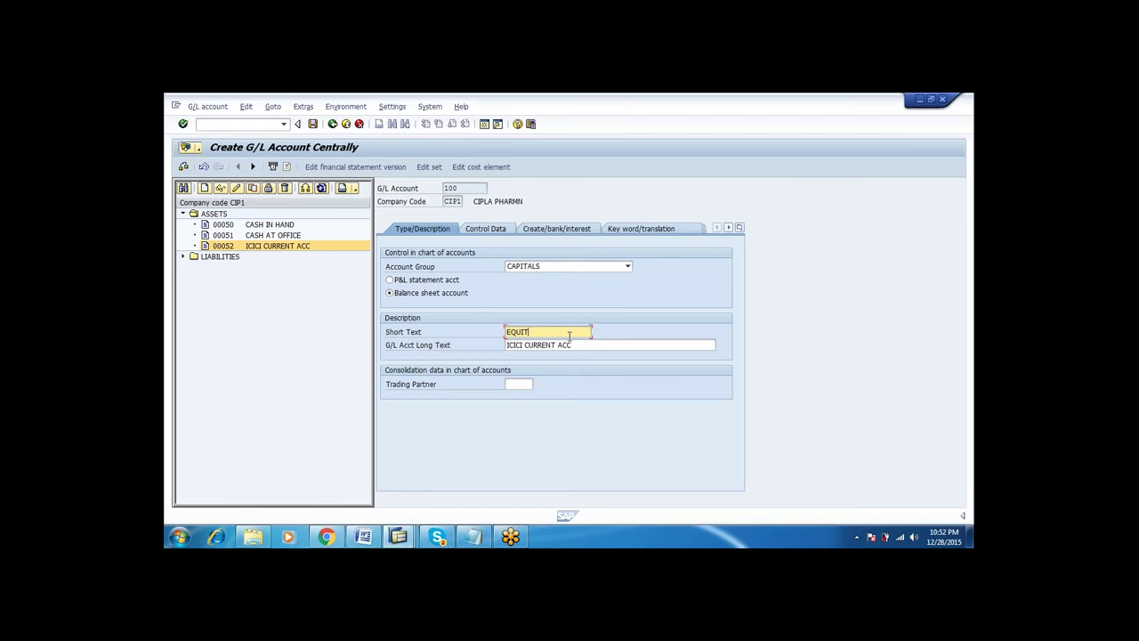
{"action": "type", "text": "Y HS"}
{"action": "type", "text": "ARE CAPITAL"}
{"action": "key", "text": "Tab"}
{"action": "type", "text": "EQUITY "}
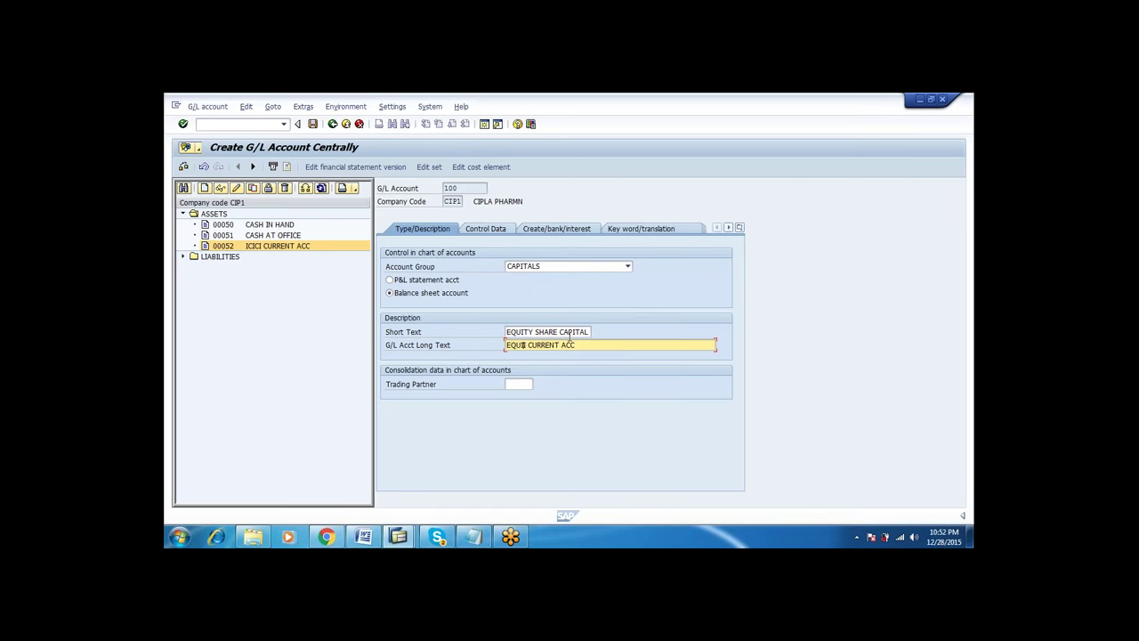
{"action": "type", "text": "SHARE CAPITAL"}
{"action": "left_click", "coordinate": [312, 123]}
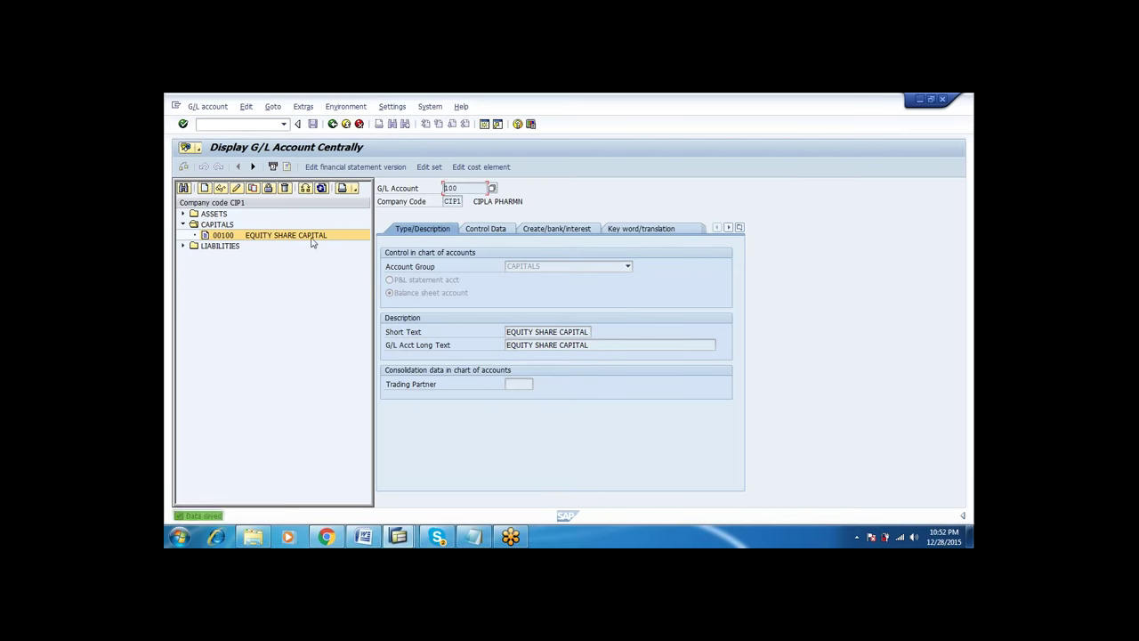
- Copy the EQUITY SHARE CAPITAL account to a new G/L account 101 in company code CIP1
{"action": "left_click", "coordinate": [252, 190]}
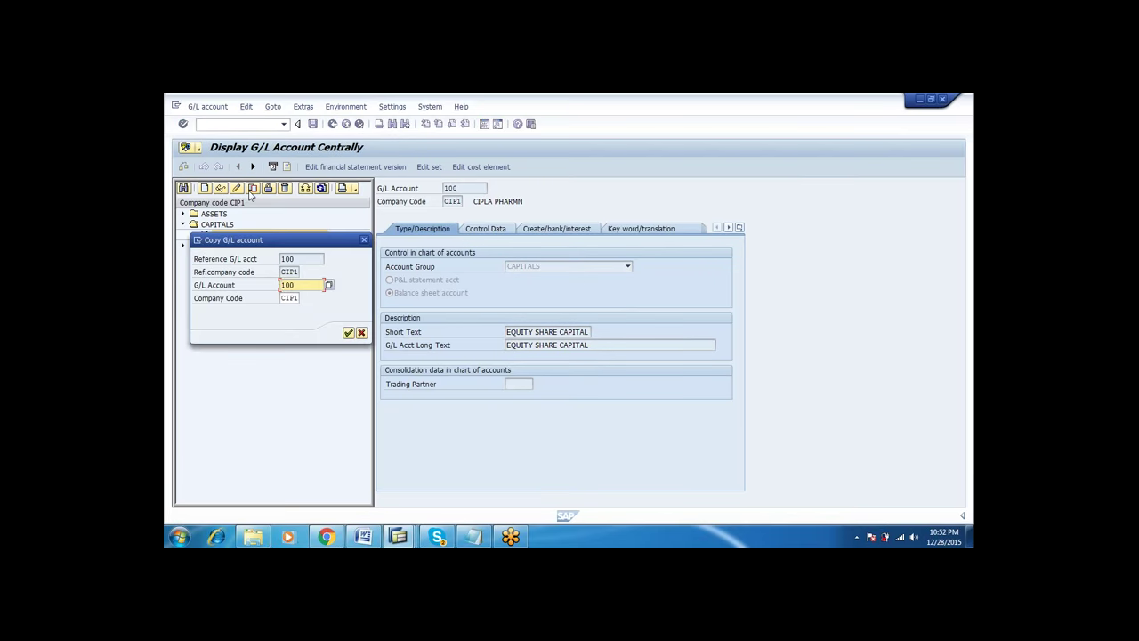
{"action": "type", "text": "101"}
{"action": "key", "text": "Return"}
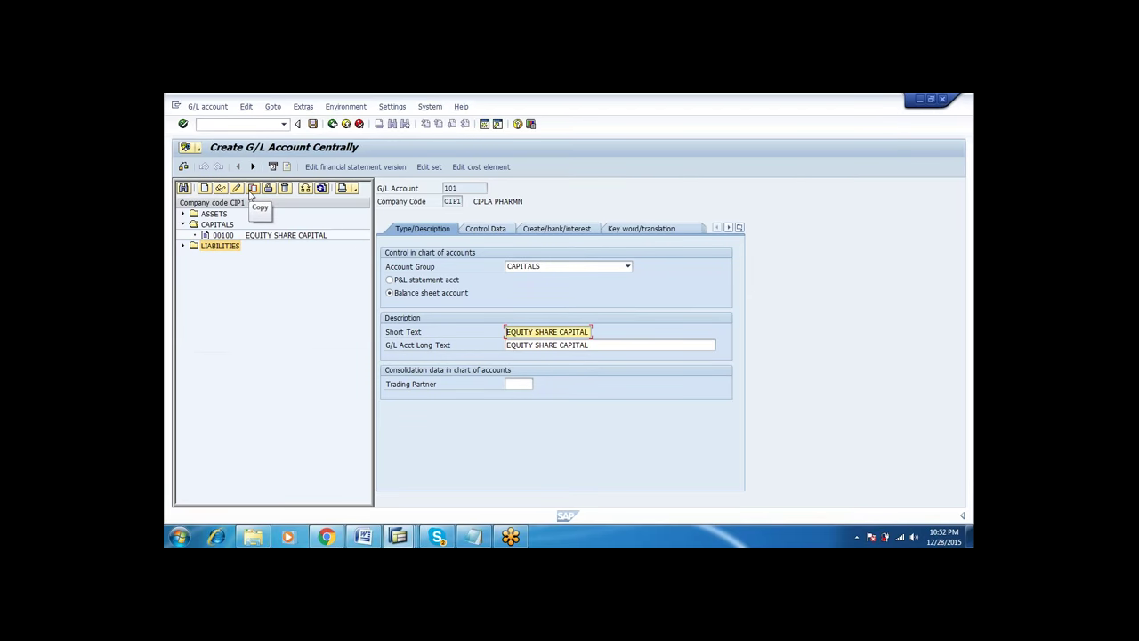
- Set the short text of account 101 to PREFERENCE SHARE CAP and its long text to PREFERENCE SHARE CAPITAL, keeping the CAPITALS account group
{"action": "type", "text": "PREFERENCE"}
{"action": "key", "text": "Delete"}
{"action": "key", "text": "Delete"}
{"action": "type", "text": "SHAR"}
{"action": "key", "text": "Delete"}
{"action": "type", "text": "E CA"}
{"action": "key", "text": "Tab"}
{"action": "type", "text": "PREFERENC"}
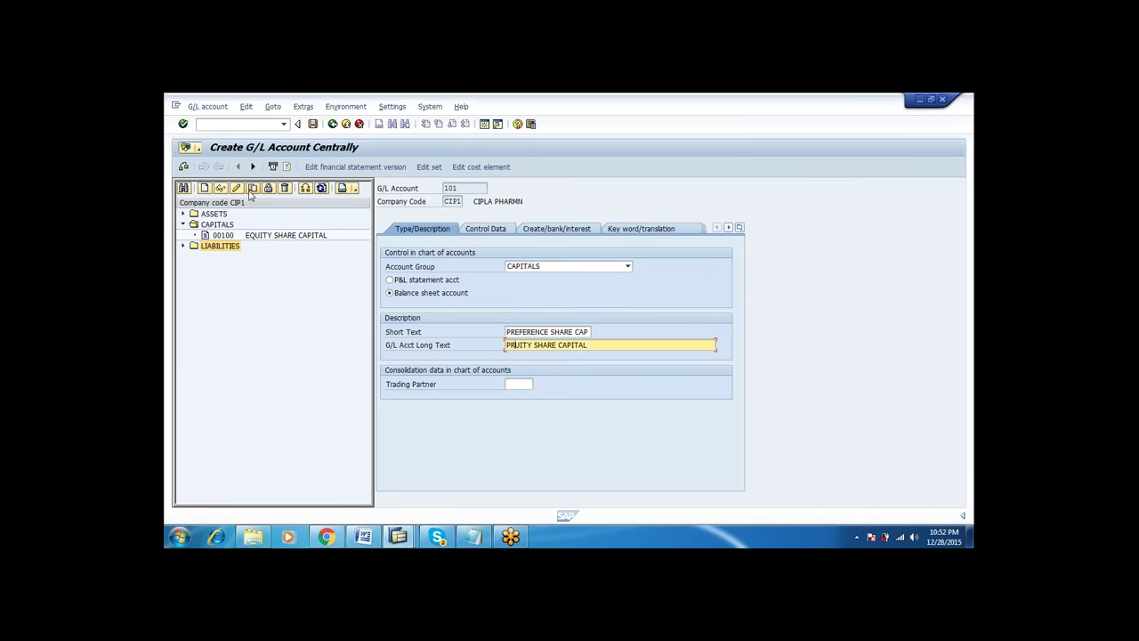
{"action": "type", "text": "E SHARE CAPITAL"}
{"action": "left_click", "coordinate": [550, 269]}
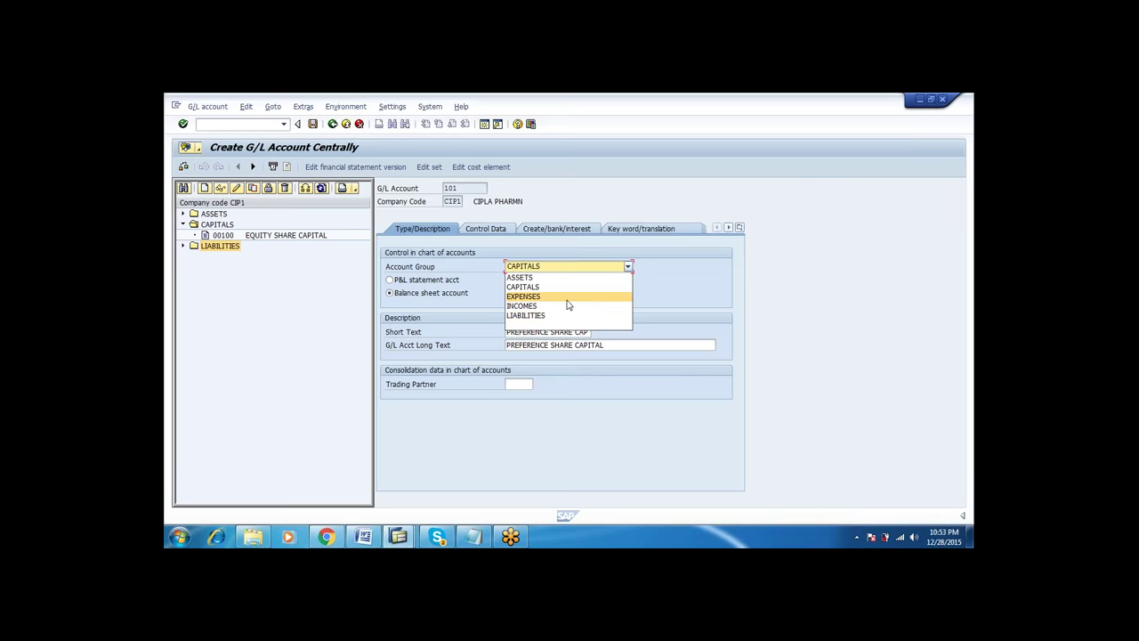
{"action": "left_click", "coordinate": [272, 253]}
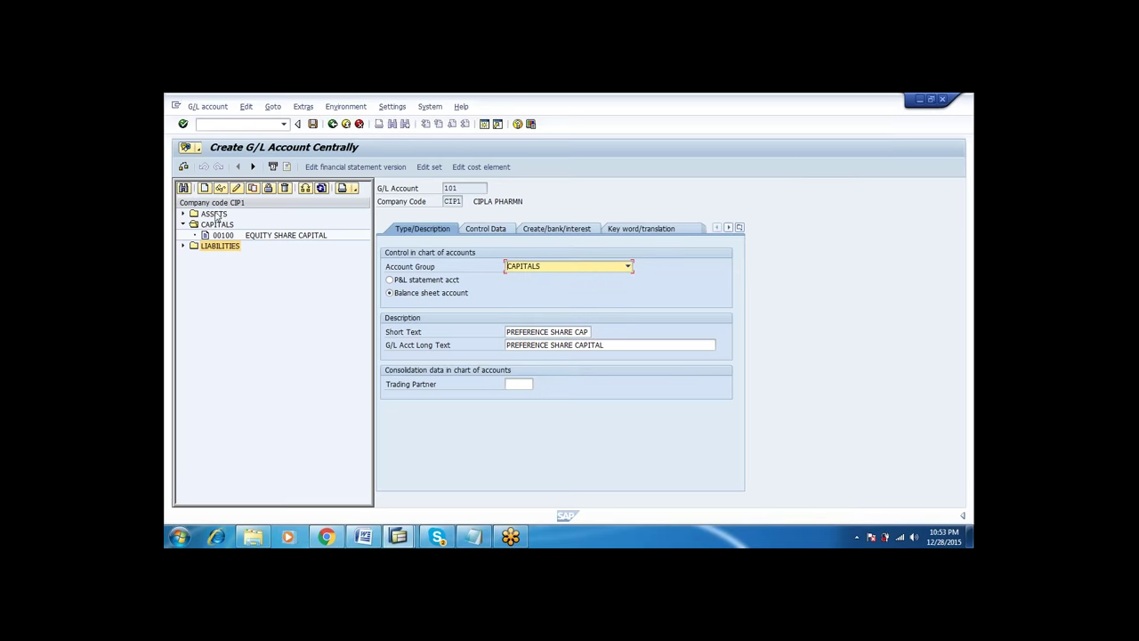
- Set the hierarchy display so that the accounts navigation tree is not shown
{"action": "left_click", "coordinate": [183, 223]}
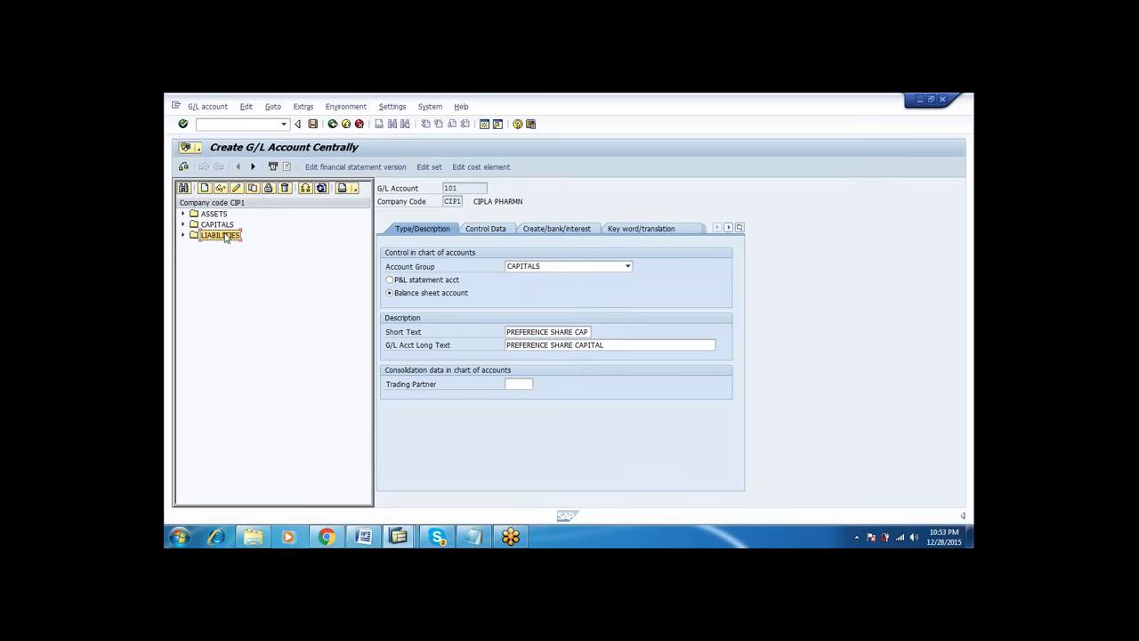
{"action": "left_click", "coordinate": [391, 109]}
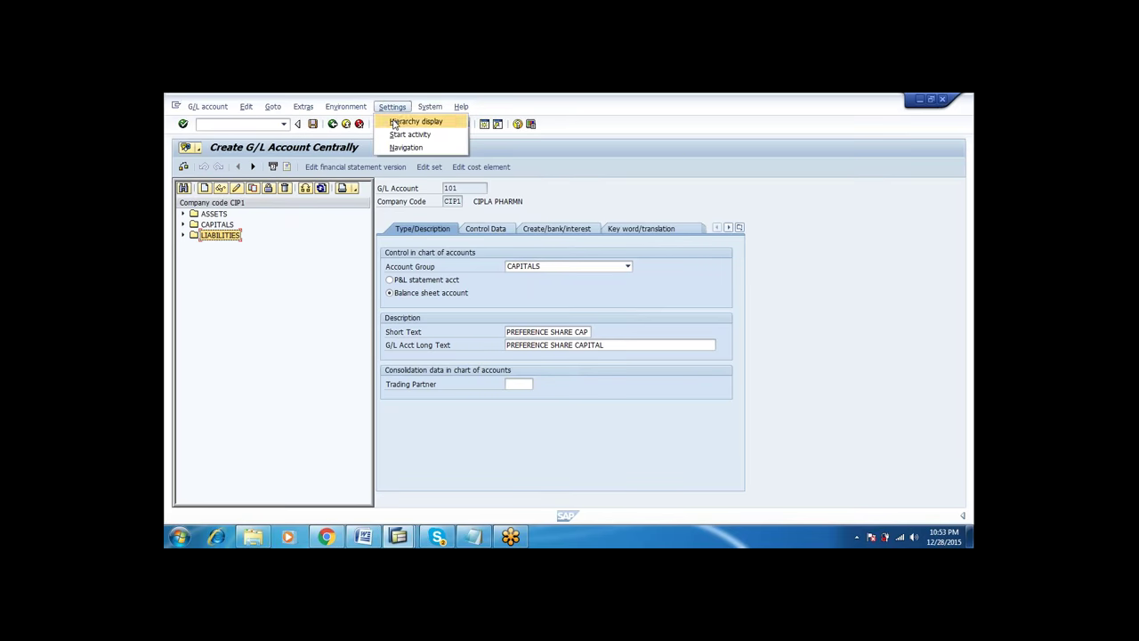
{"action": "left_click", "coordinate": [396, 122]}
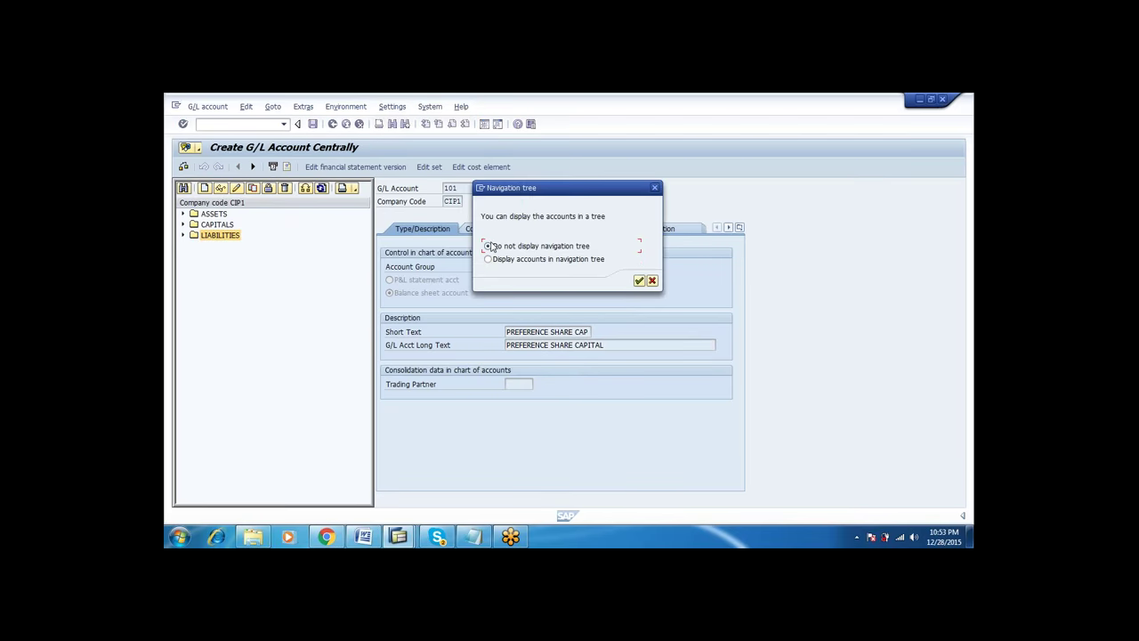
{"action": "left_click", "coordinate": [639, 281]}
{"action": "key", "text": "Return"}
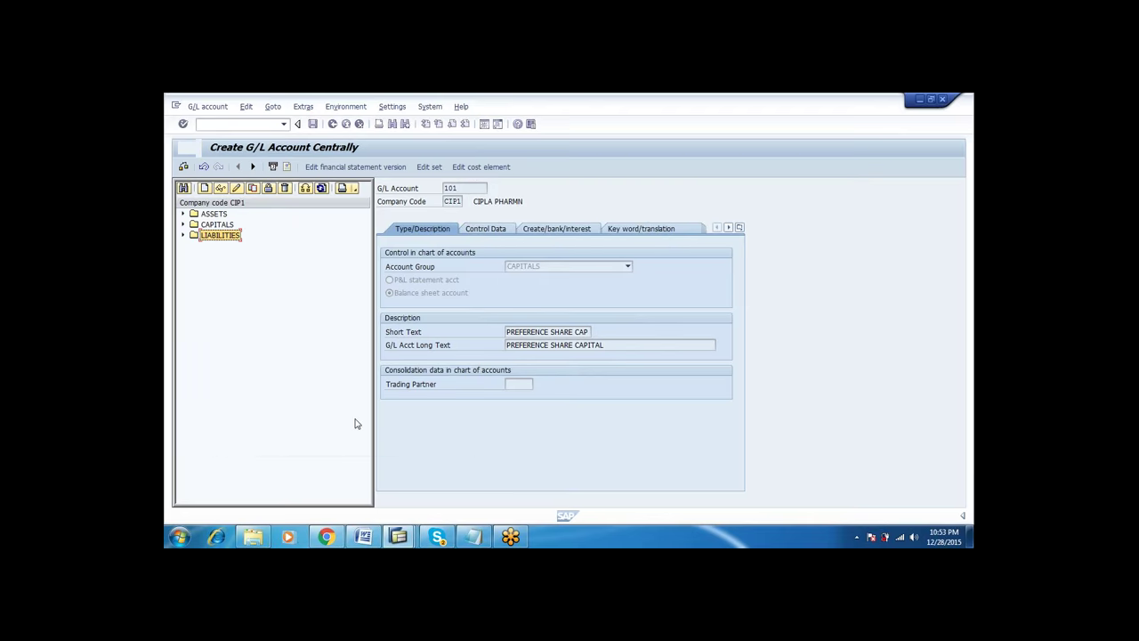
- Leave G/L account 101 saving its changes, and restart Edit G/L Account Centrally
{"action": "left_click", "coordinate": [333, 123]}
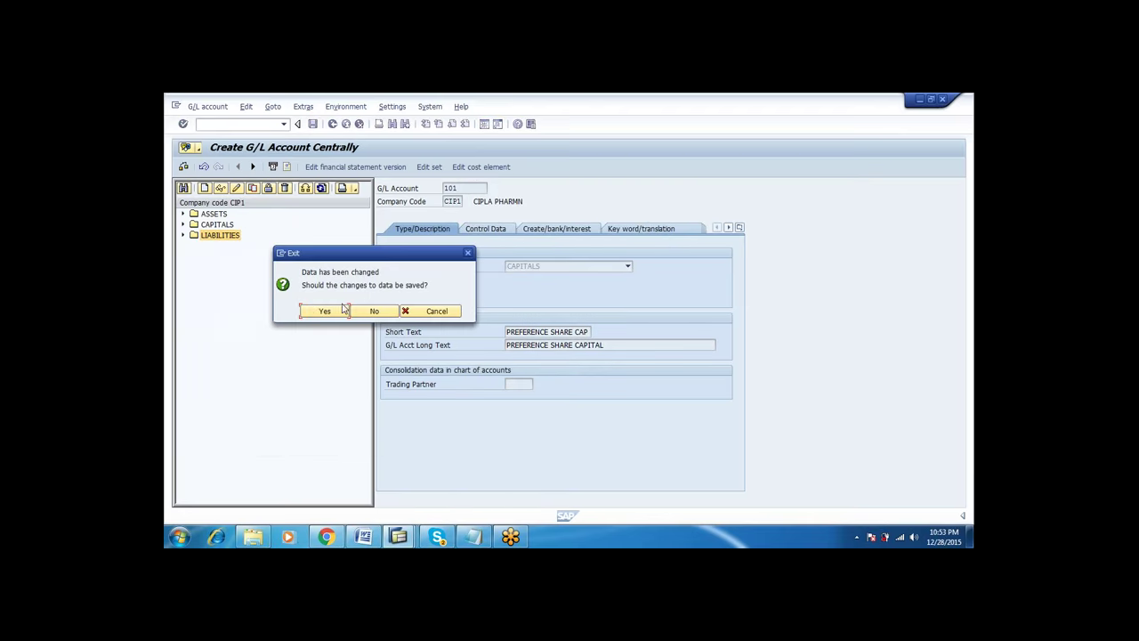
{"action": "left_click", "coordinate": [327, 311]}
{"action": "double_click", "coordinate": [382, 444]}
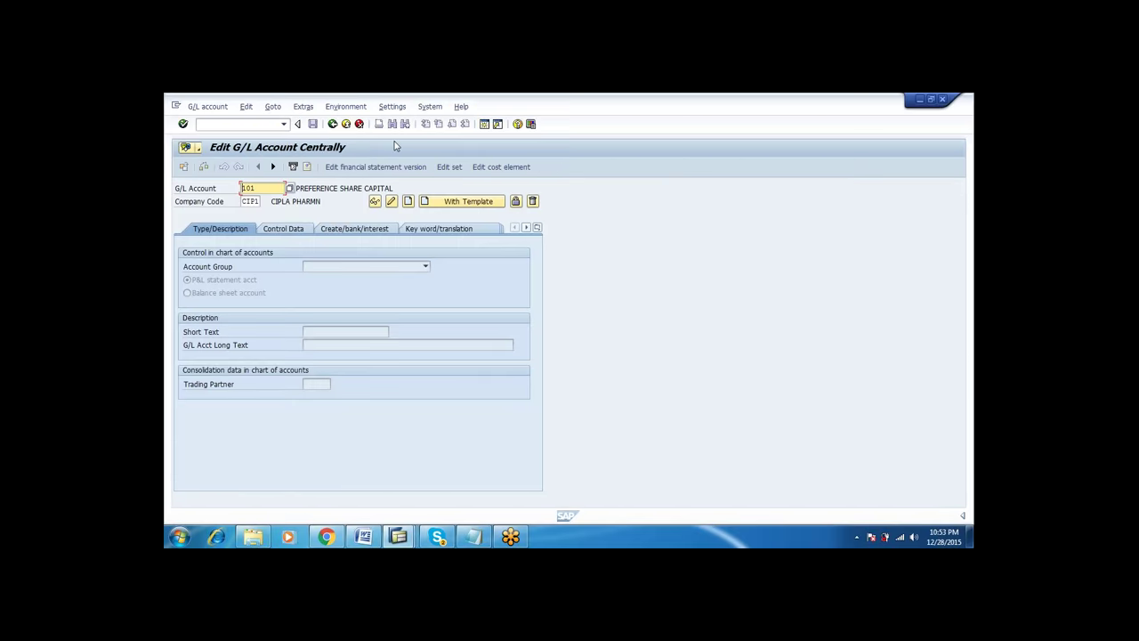
- Set the hierarchy display to show accounts in the navigation tree, and restart Edit G/L Account Centrally
{"action": "left_click", "coordinate": [391, 107]}
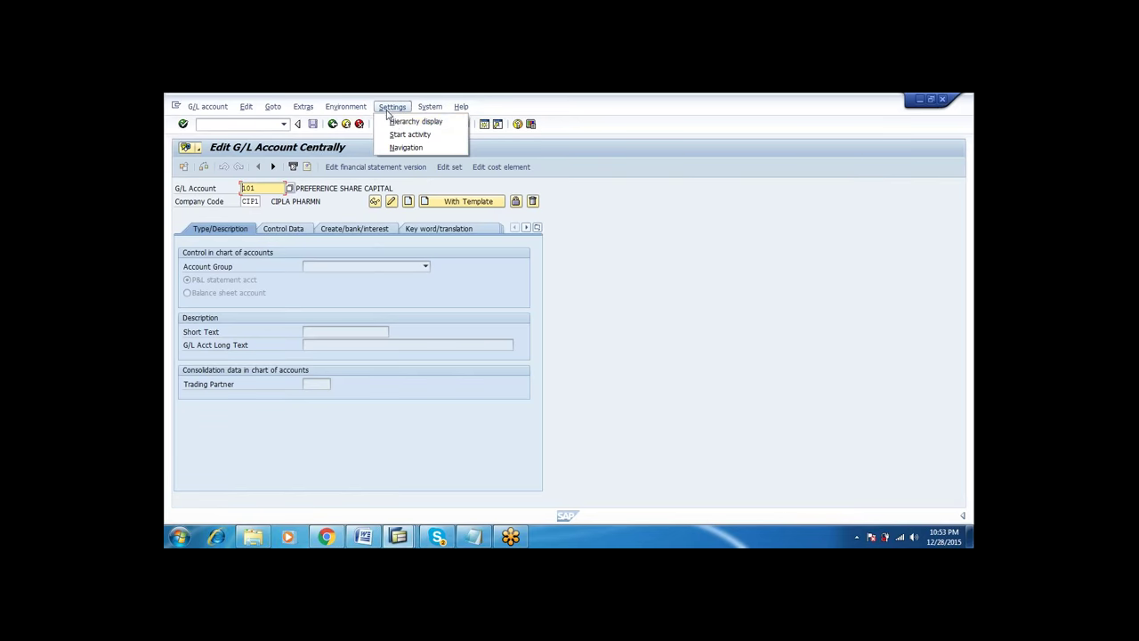
{"action": "left_click", "coordinate": [396, 121]}
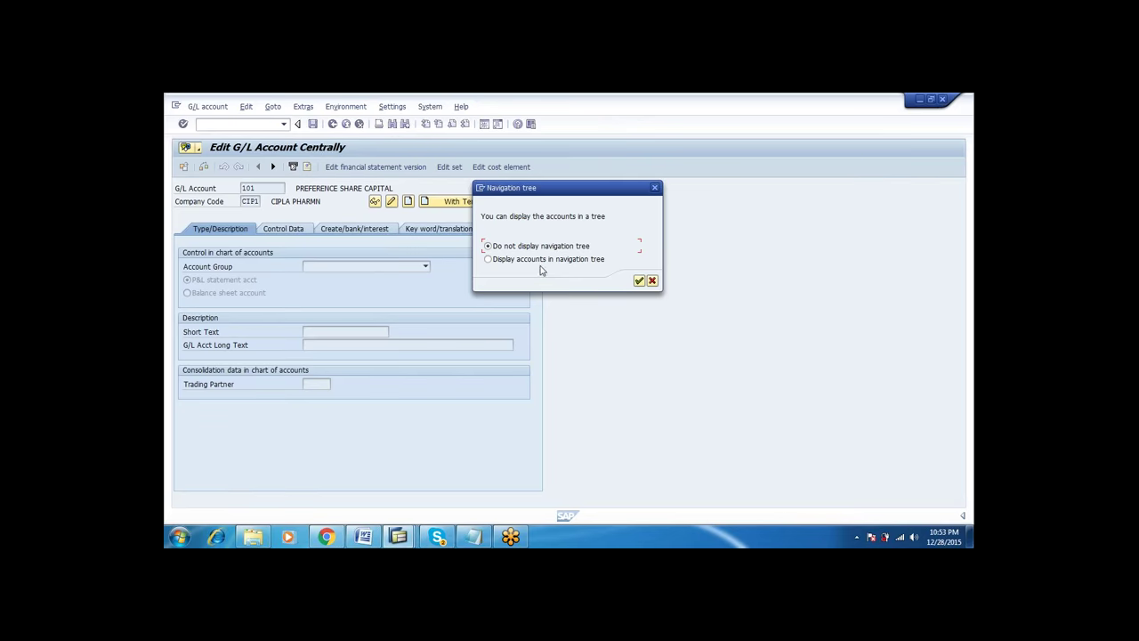
{"action": "left_click", "coordinate": [638, 280]}
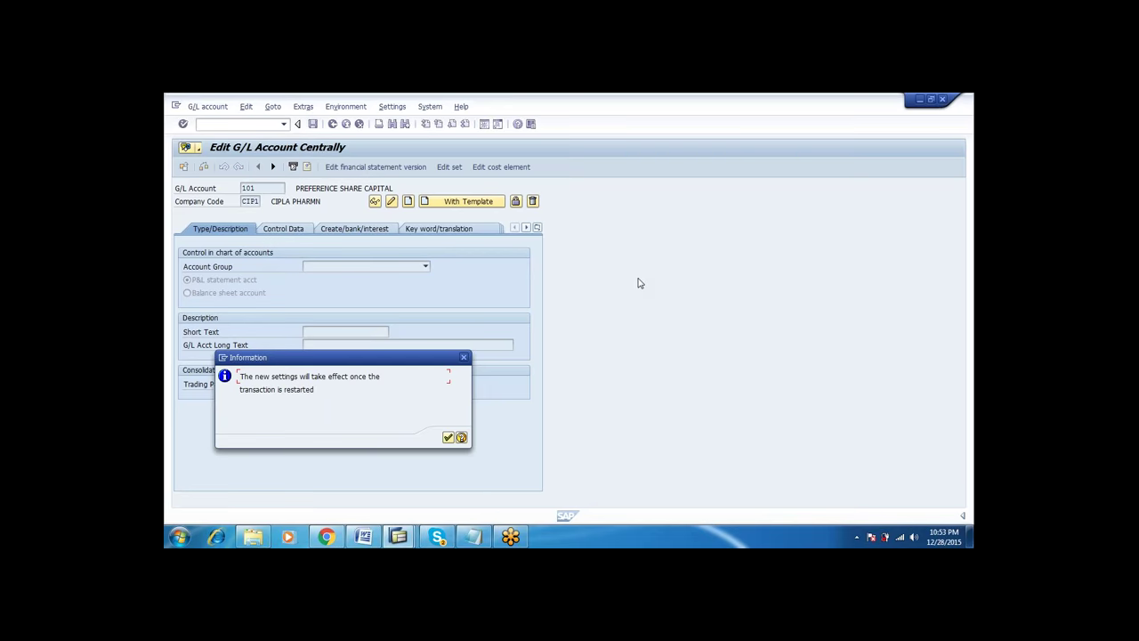
{"action": "key", "text": "Return"}
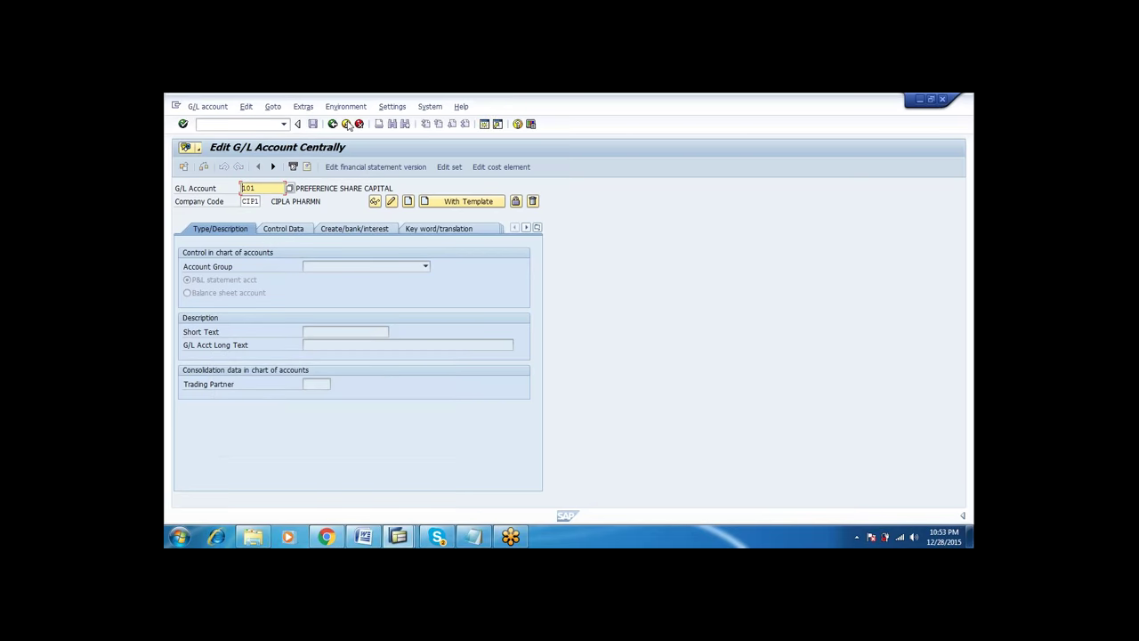
{"action": "left_click", "coordinate": [334, 125]}
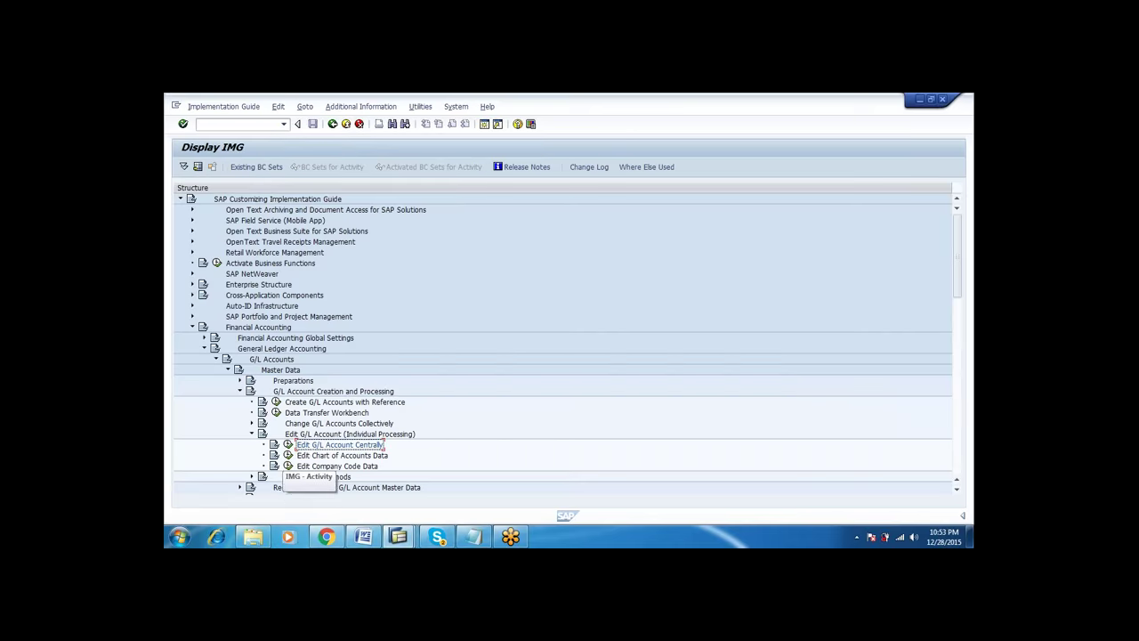
{"action": "left_click", "coordinate": [288, 444]}
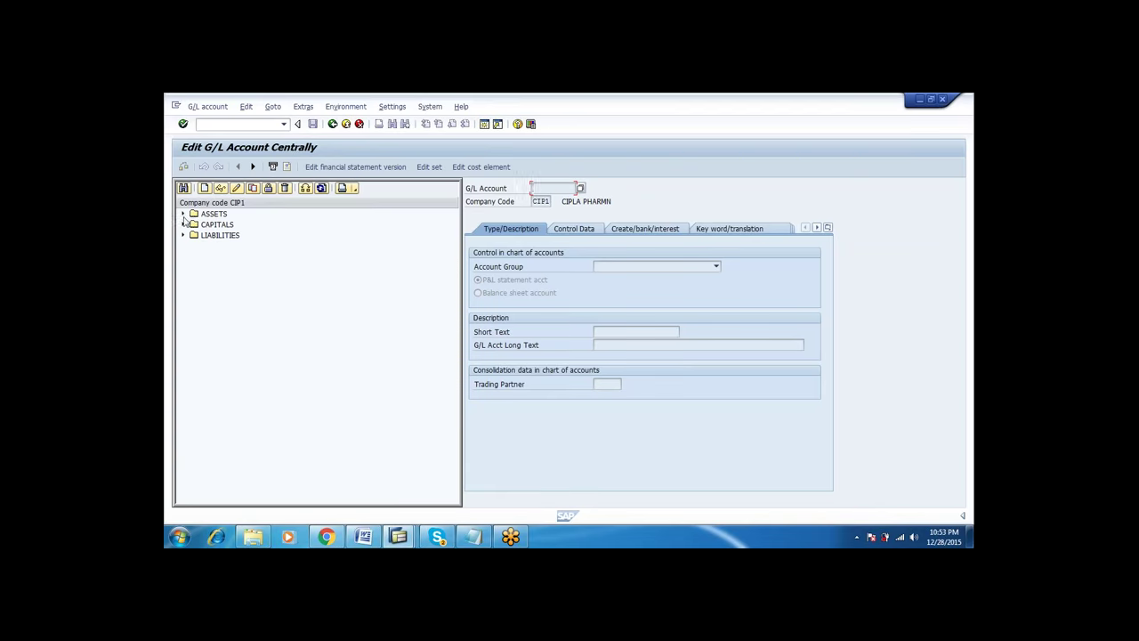
- Create a new G/L account 150 in company code CIP1 and assign it to the INCOMES account group
{"action": "left_click", "coordinate": [204, 190]}
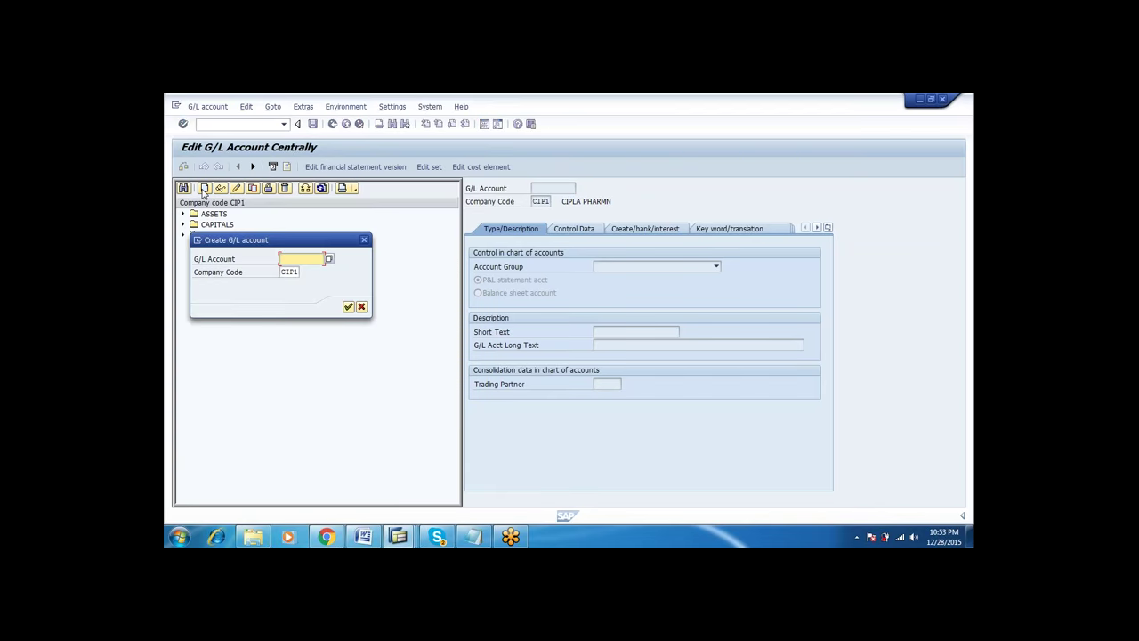
{"action": "type", "text": "150"}
{"action": "key", "text": "Return"}
{"action": "left_click", "coordinate": [646, 268]}
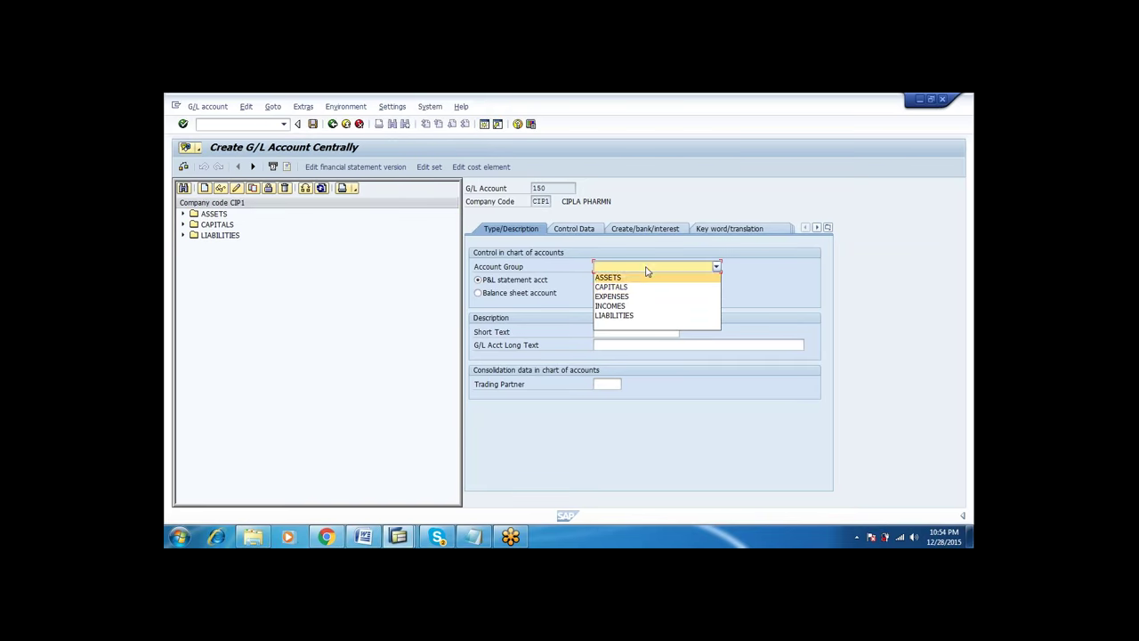
{"action": "left_click", "coordinate": [637, 305]}
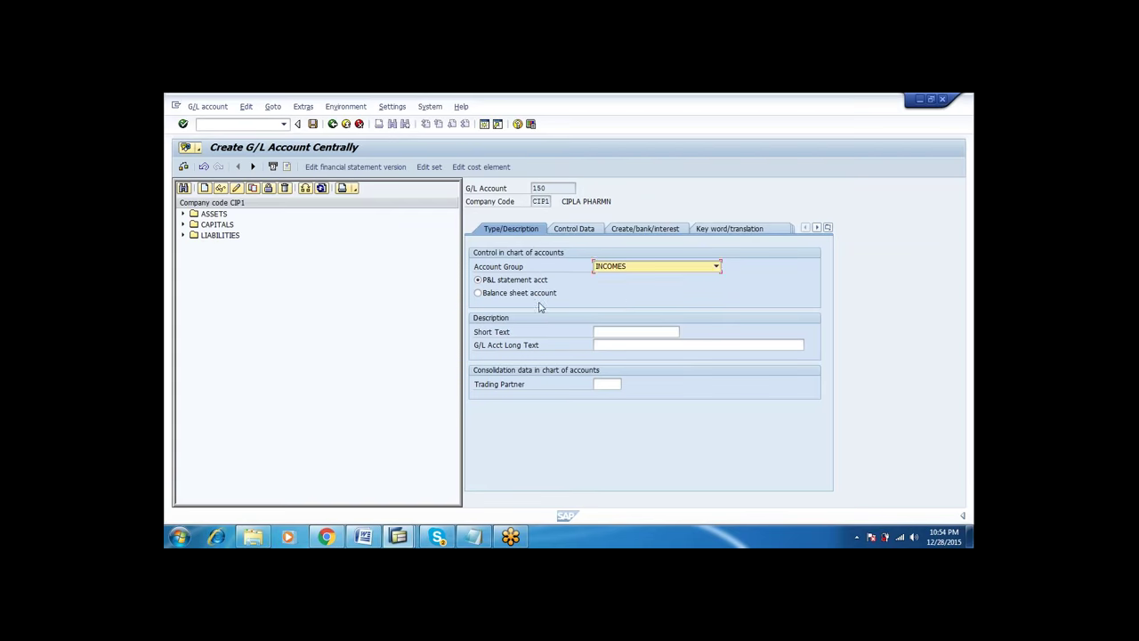
- Describe account 150 as SALES REVENUE in both the short and long text
{"action": "left_click", "coordinate": [627, 331]}
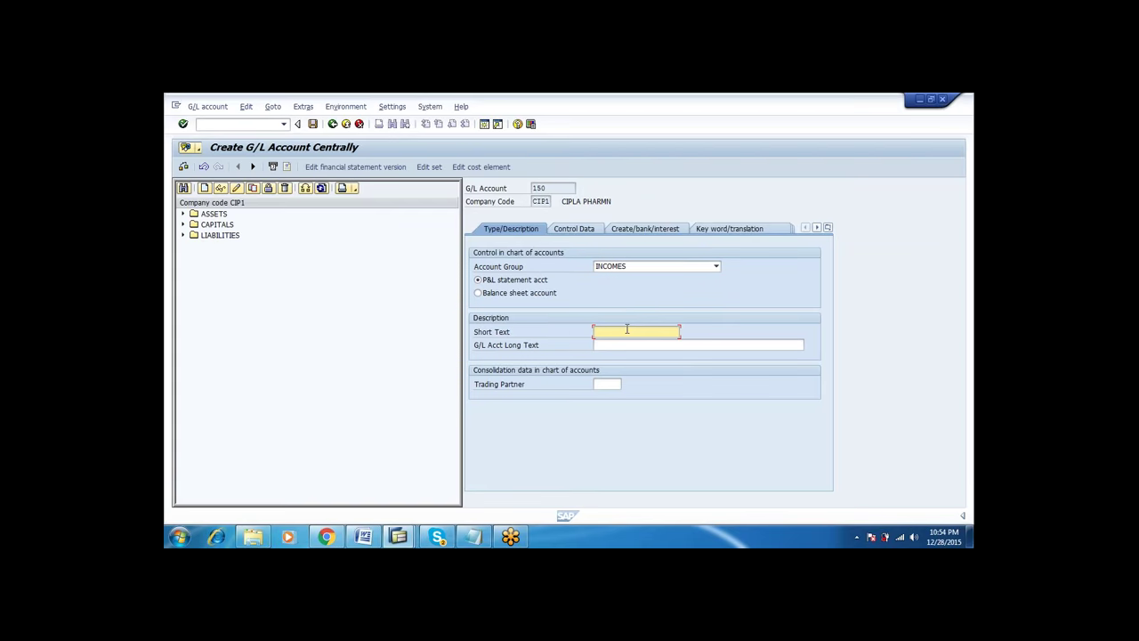
{"action": "type", "text": "SALES REVENUE"}
{"action": "key", "text": "Tab"}
{"action": "type", "text": "SALES REVENUE"}
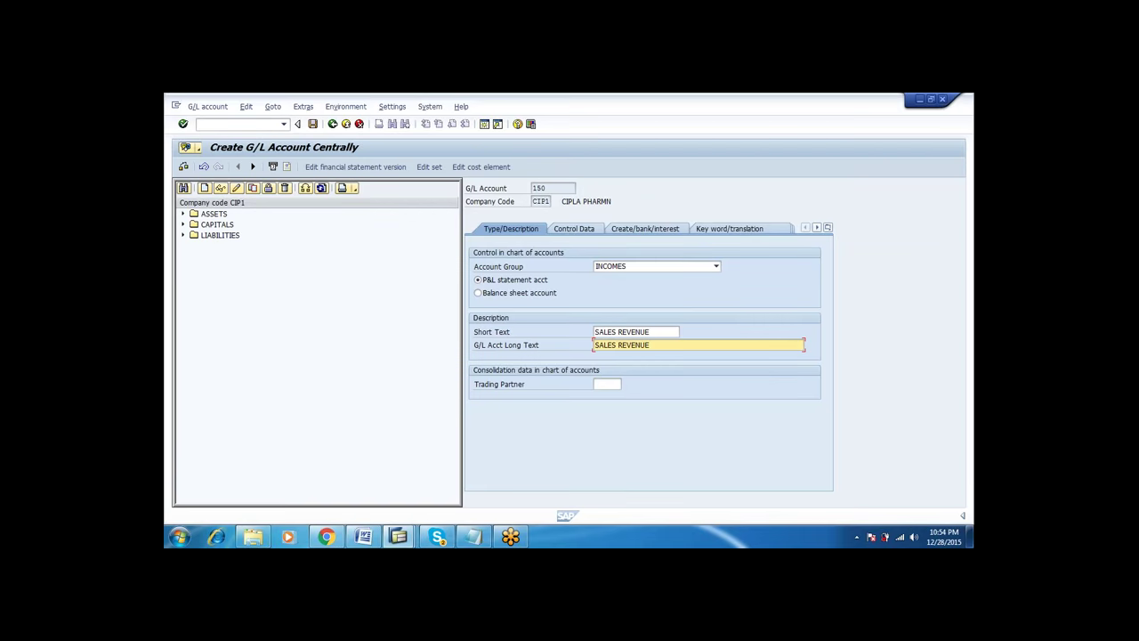
- Enable line item display in account 150's control data and set its sort key to 001 Posting date
{"action": "left_click", "coordinate": [574, 229]}
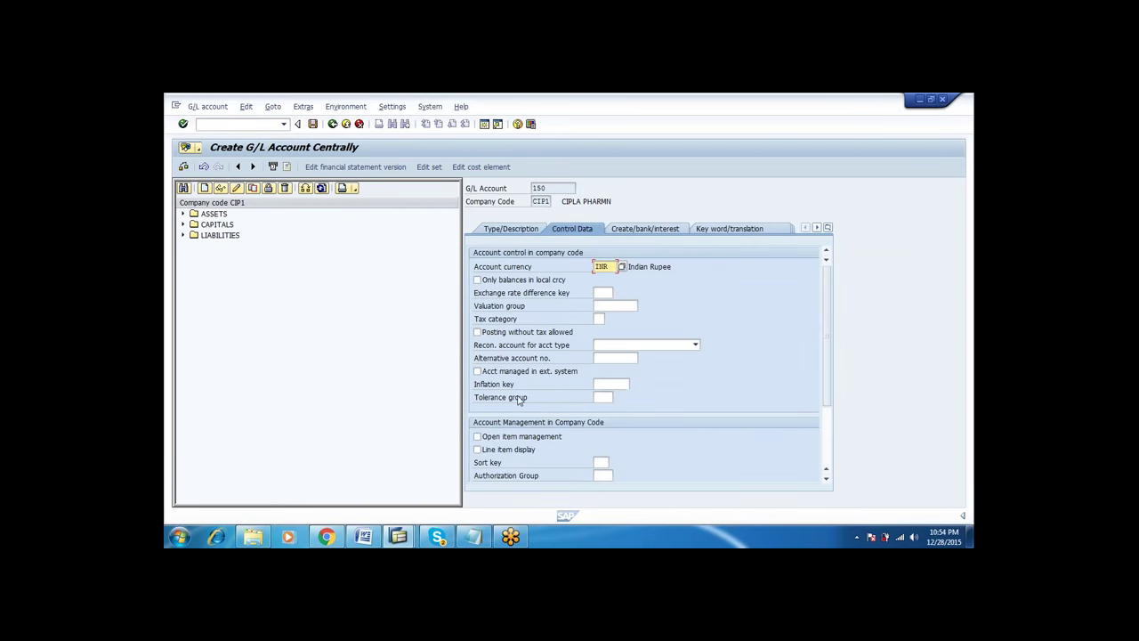
{"action": "left_click", "coordinate": [510, 450]}
{"action": "left_click", "coordinate": [602, 460]}
{"action": "left_click", "coordinate": [616, 461]}
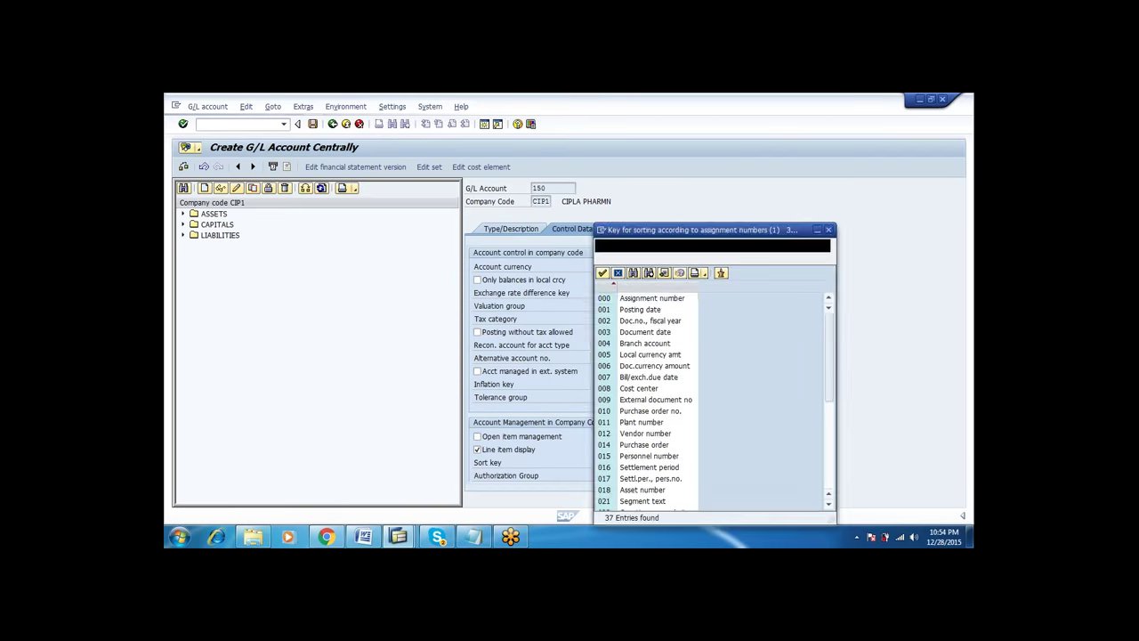
{"action": "double_click", "coordinate": [627, 312]}
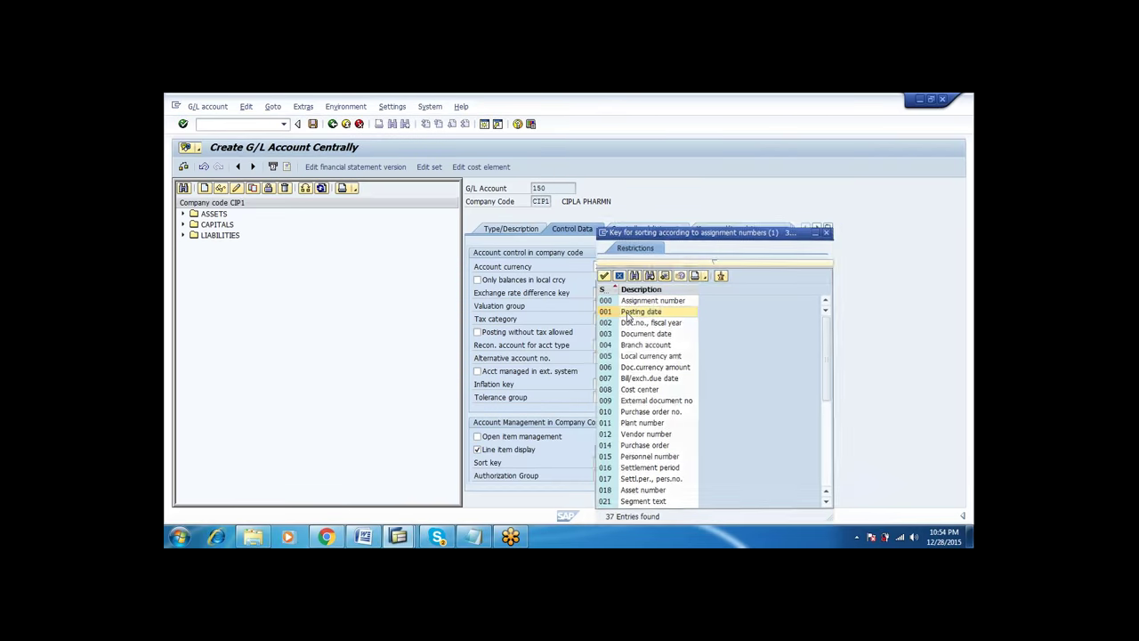
- Assign field status group G029 Revenue accounts to account 150 and save it
{"action": "left_click", "coordinate": [645, 229]}
{"action": "left_click", "coordinate": [617, 266]}
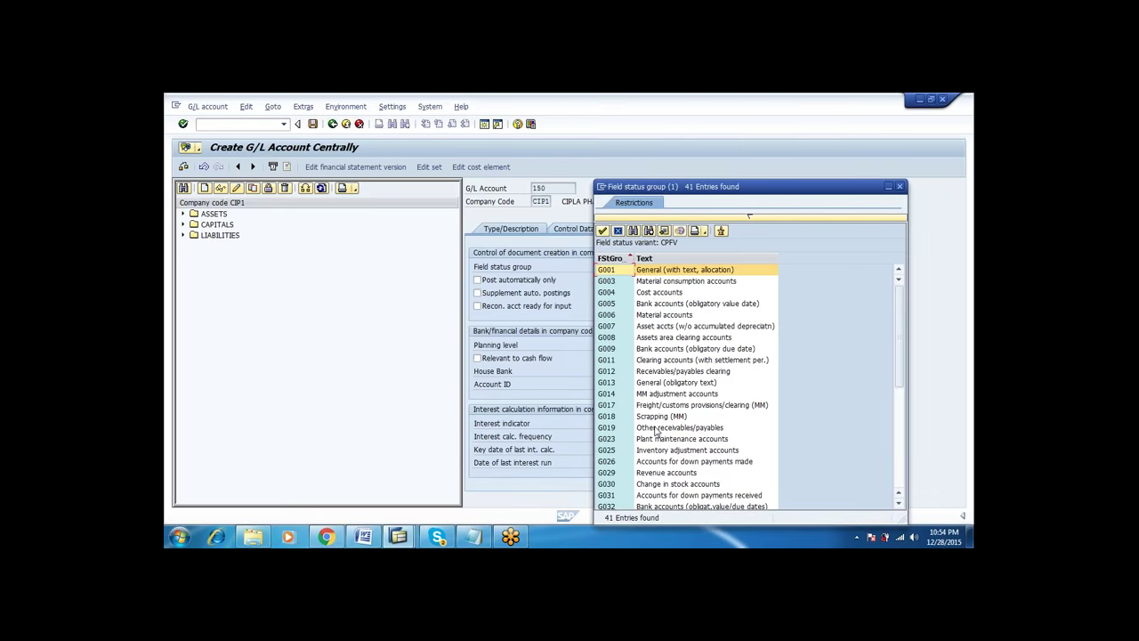
{"action": "left_click", "coordinate": [663, 474]}
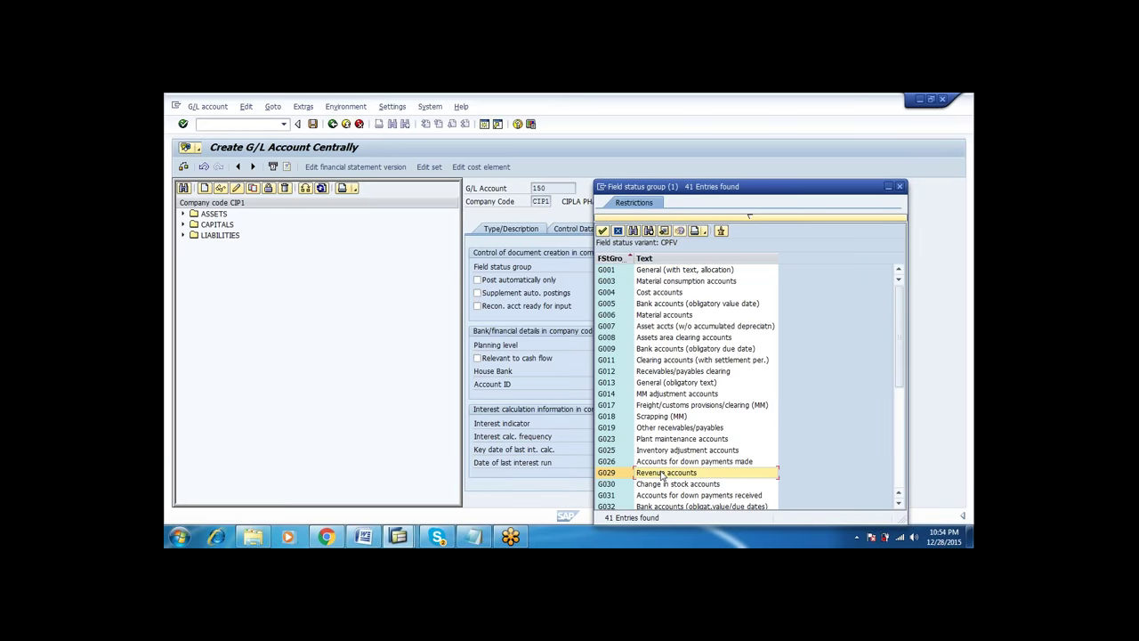
{"action": "double_click", "coordinate": [663, 474]}
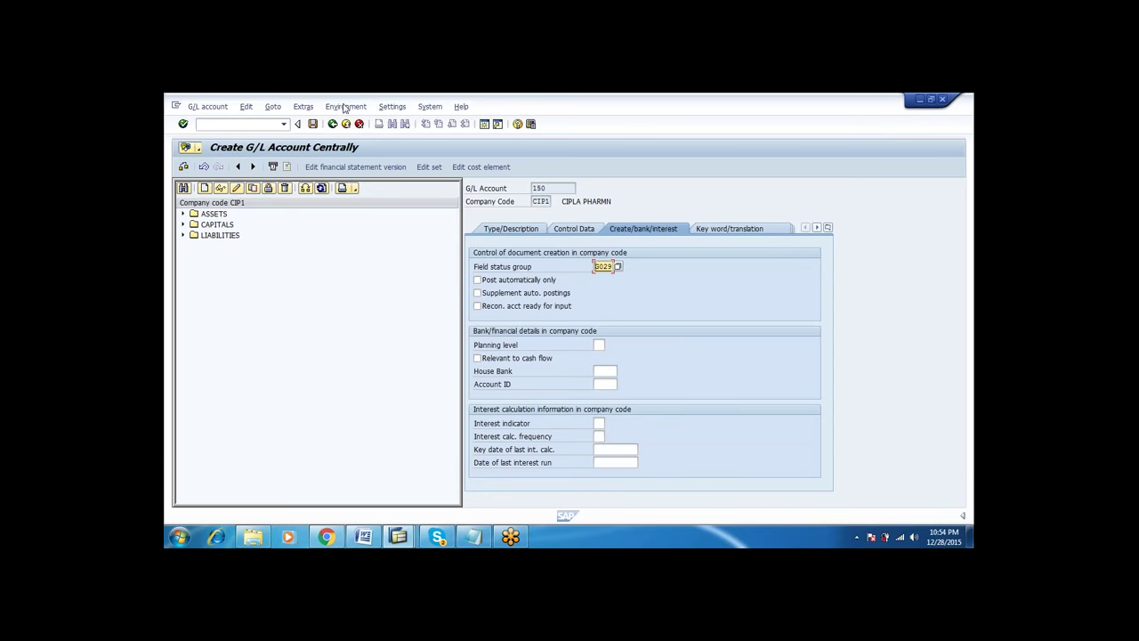
{"action": "left_click", "coordinate": [312, 124]}
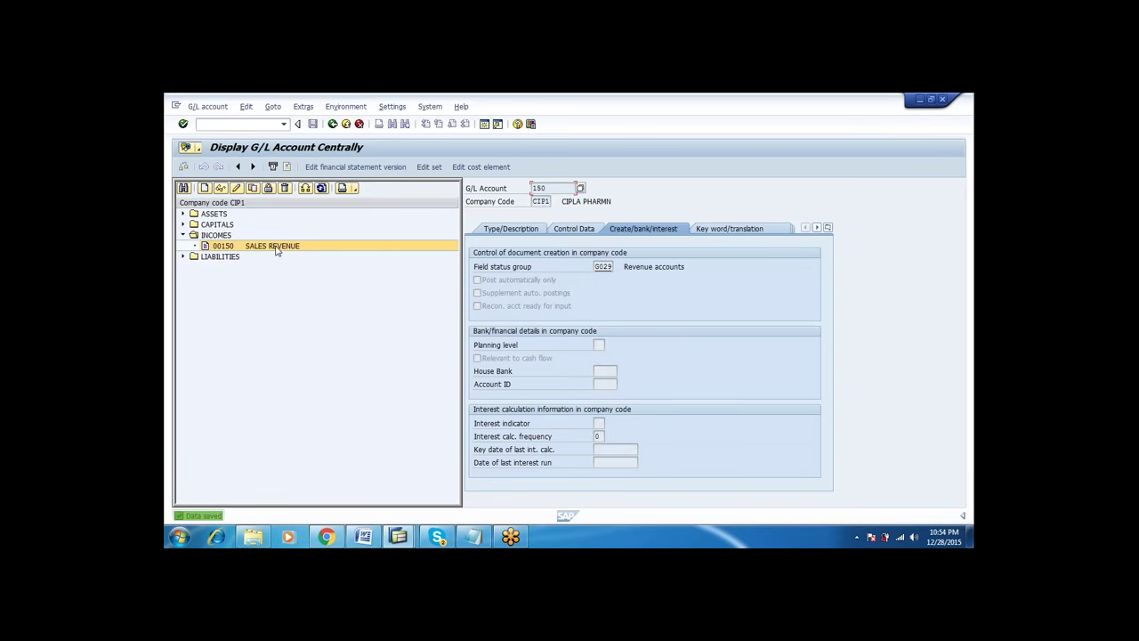
- Copy the SALES REVENUE account to a new G/L account 151 in company code CIP1
{"action": "left_click", "coordinate": [254, 188]}
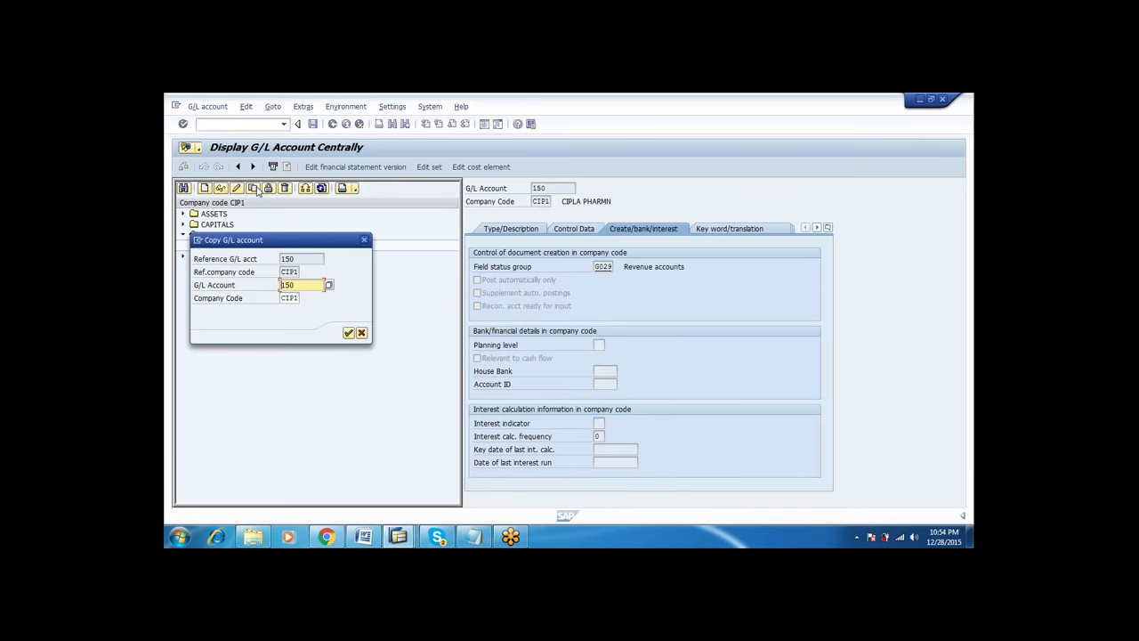
{"action": "type", "text": "151"}
{"action": "key", "text": "Return"}
- Set account 151's short text to CASH DISCOUNTS RECE and its long text to CASH DISCOUNTS RECEIVED, and save it
{"action": "left_click", "coordinate": [536, 230]}
{"action": "key", "text": "Tab"}
{"action": "key", "text": "Tab"}
{"action": "type", "text": "CASH DIE"}
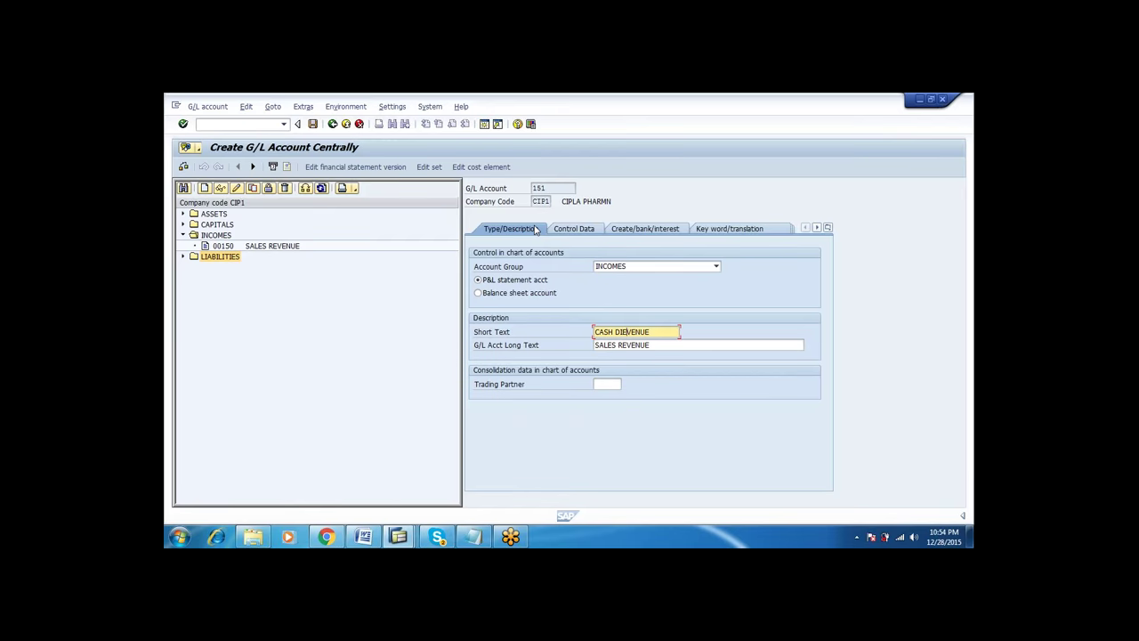
{"action": "type", "text": "SCO"}
{"action": "key", "text": "BackSpace"}
{"action": "key", "text": "BackSpace"}
{"action": "key", "text": "BackSpace"}
{"action": "type", "text": "UNTS RECE"}
{"action": "key", "text": "Tab"}
{"action": "type", "text": "CA"}
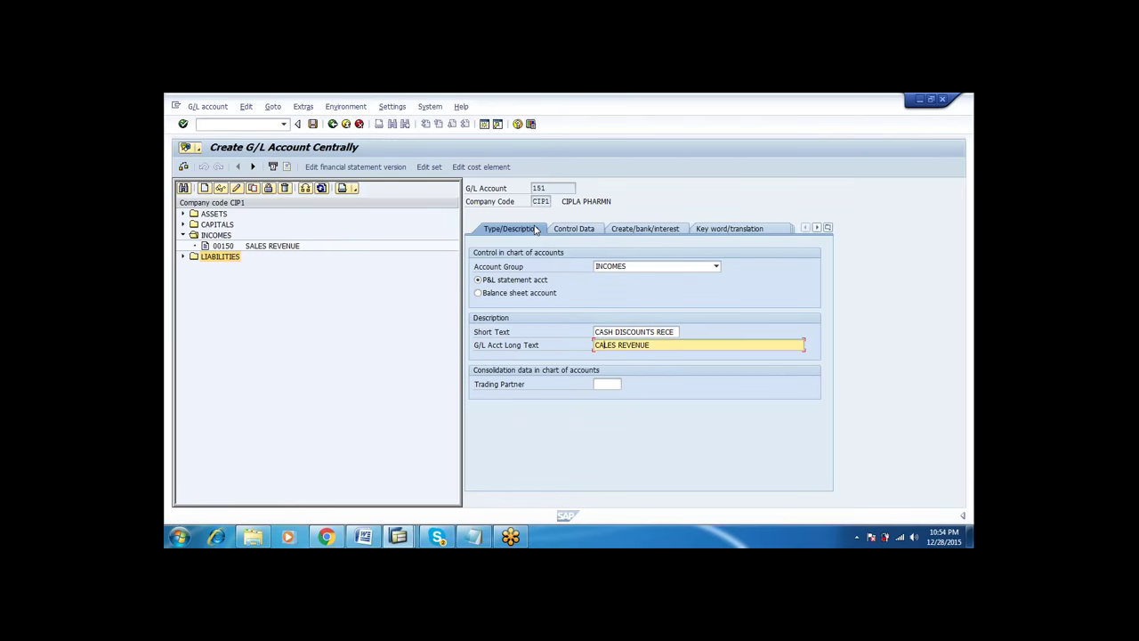
{"action": "type", "text": "SH DISCOUNTS RECEIVED"}
{"action": "left_click", "coordinate": [313, 123]}
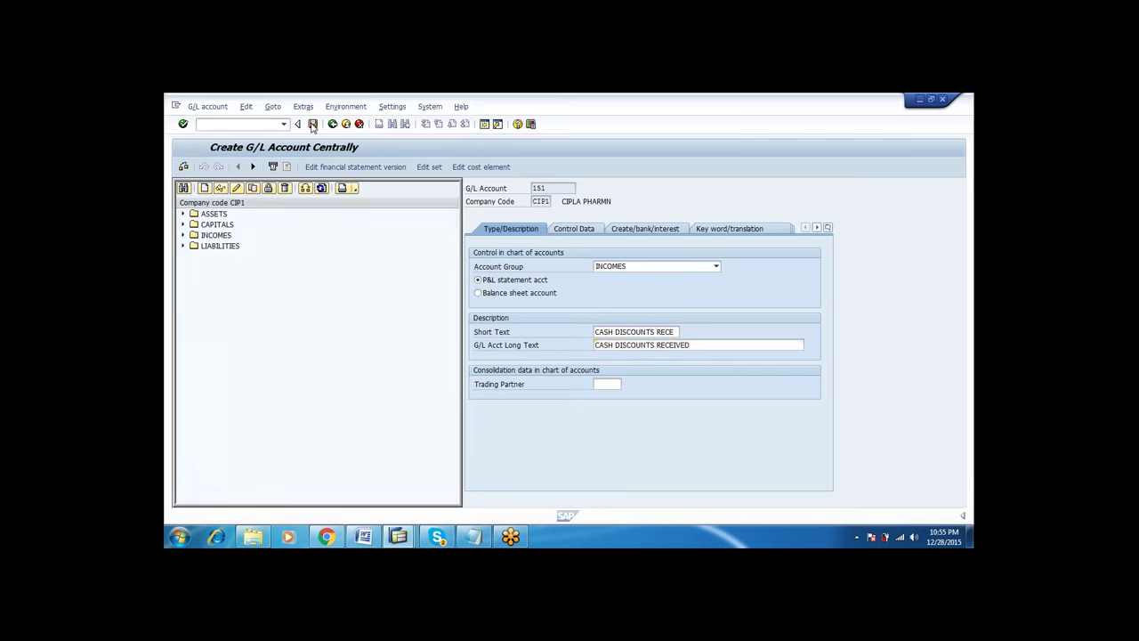
- Copy the CASH DISCOUNTS RECE account to a new G/L account 201 and assign it to the EXPENSES account group
{"action": "left_click", "coordinate": [252, 188]}
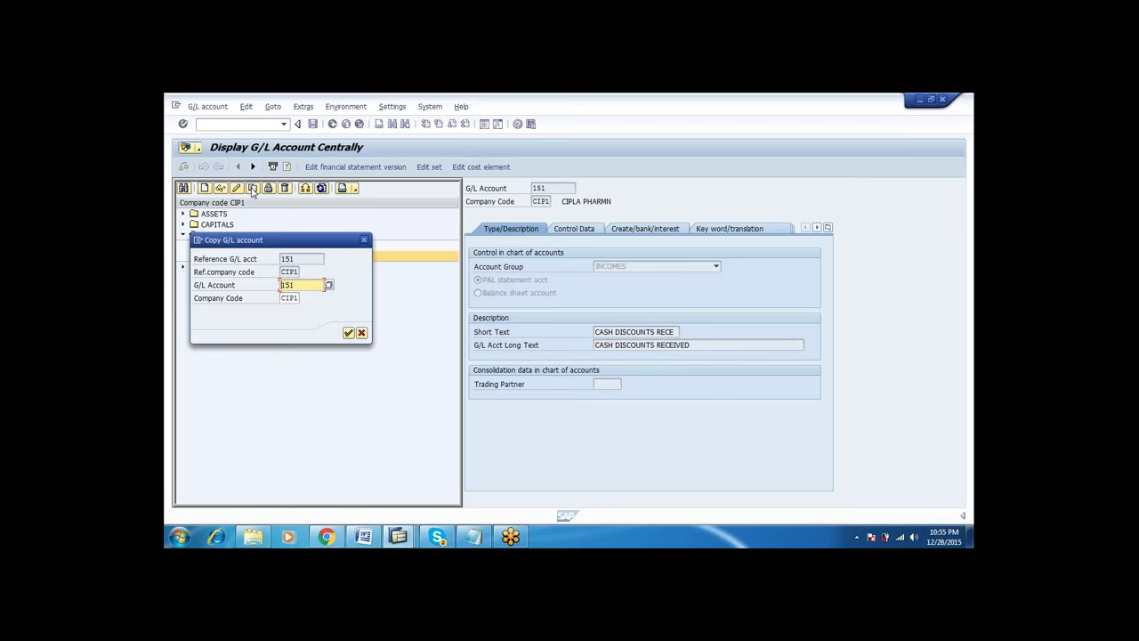
{"action": "type", "text": "201"}
{"action": "key", "text": "Return"}
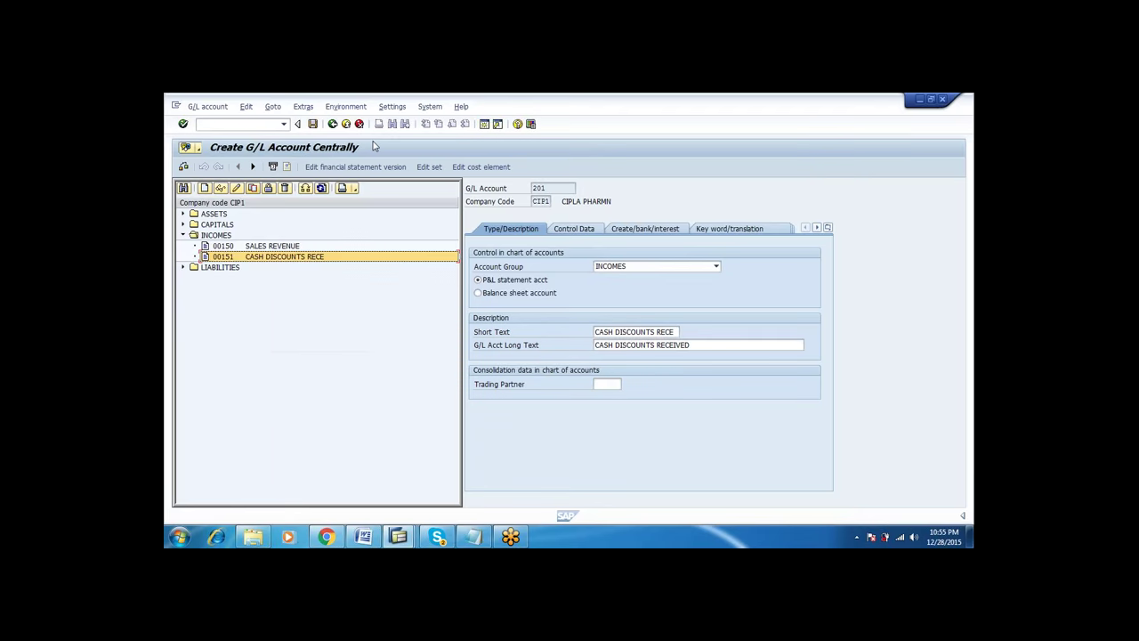
{"action": "left_click", "coordinate": [649, 266]}
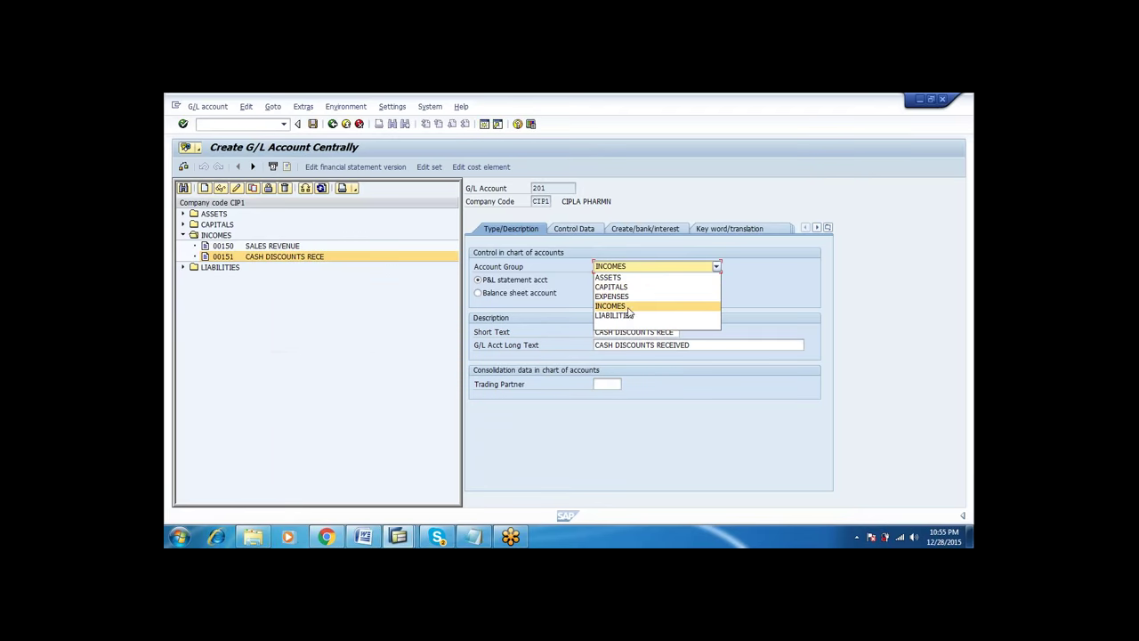
{"action": "left_click", "coordinate": [632, 297]}
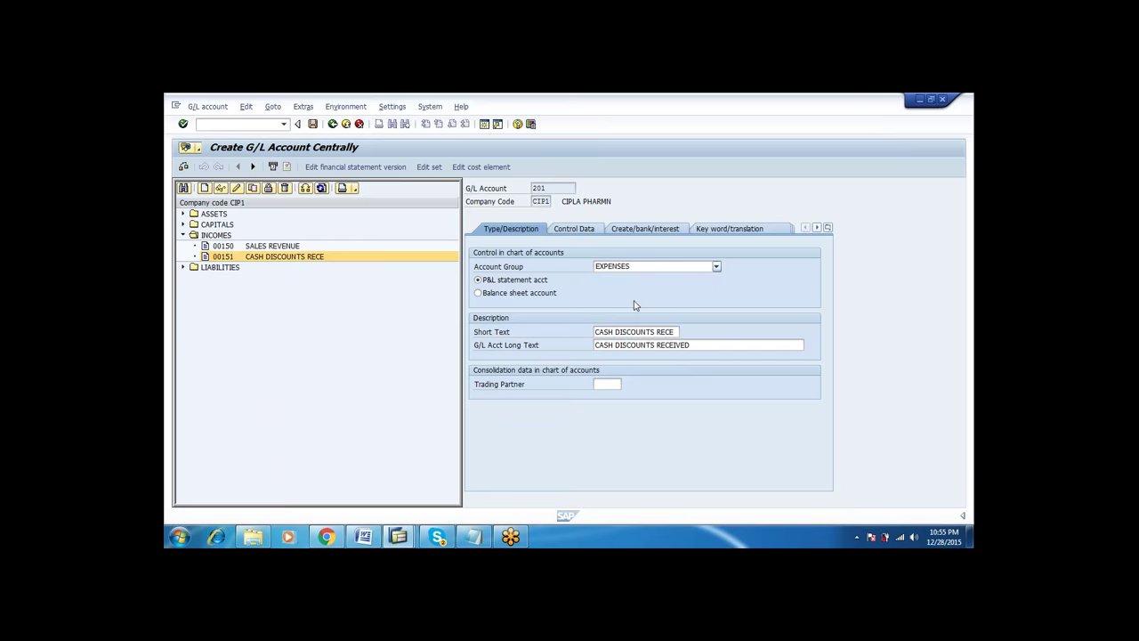
- Set account 201's short text to RAW MATERIAL PURCAHS and its long text to RAW MATERIAL PURCAHSES, and save it
{"action": "left_click", "coordinate": [597, 330]}
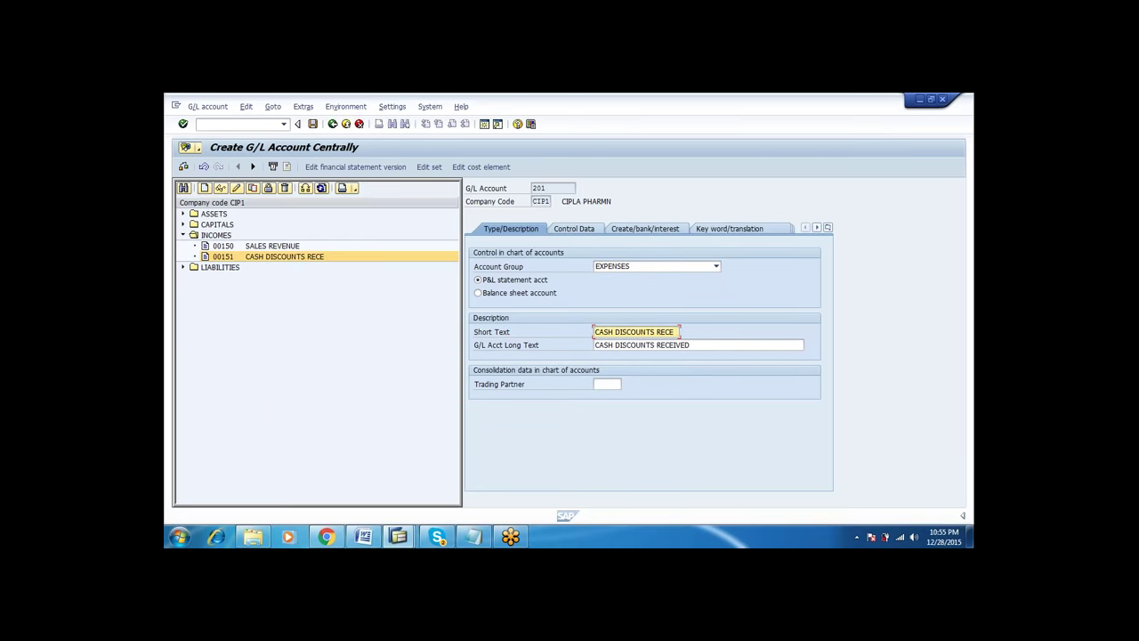
{"action": "type", "text": "RAW MATERIAL PURCHASE"}
{"action": "key", "text": "Tab"}
{"action": "type", "text": "RAW MATE"}
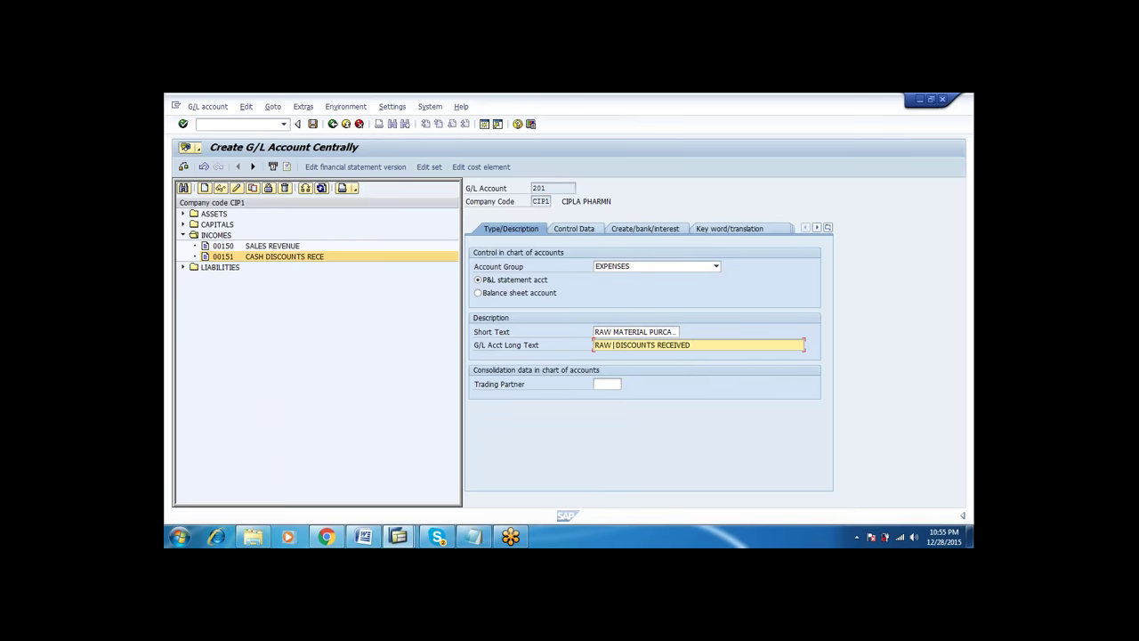
{"action": "type", "text": "RIAL PURCAHSES"}
{"action": "left_click", "coordinate": [312, 124]}
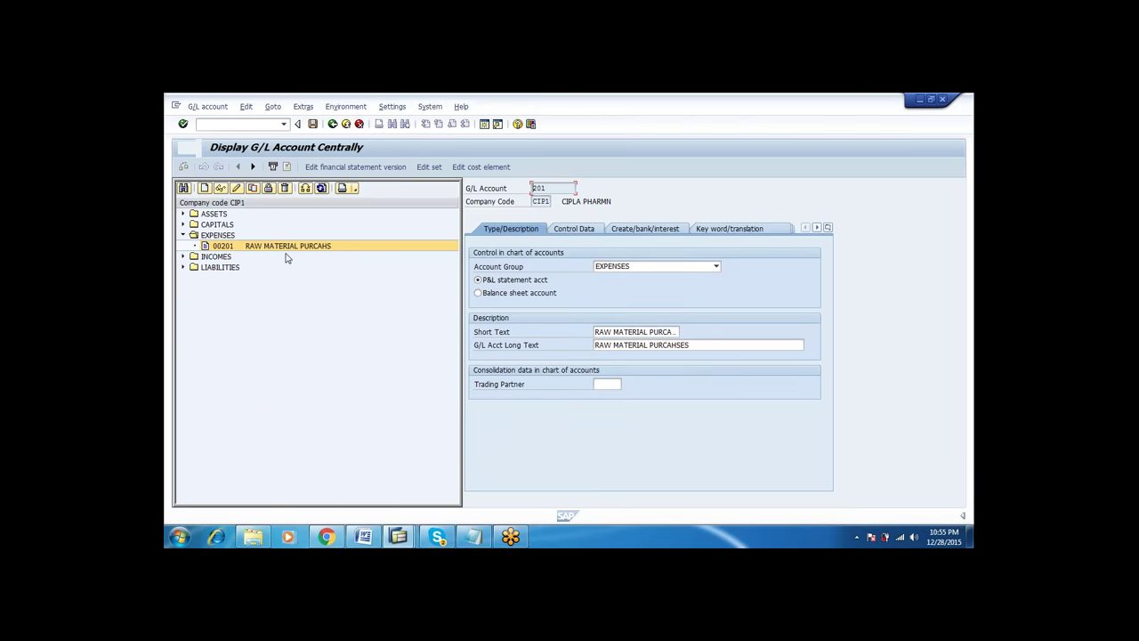
- Change the RAW MATERIAL PURCAHS account 201's field status group to G001 and save the account
{"action": "left_click", "coordinate": [236, 188]}
{"action": "left_click", "coordinate": [675, 229]}
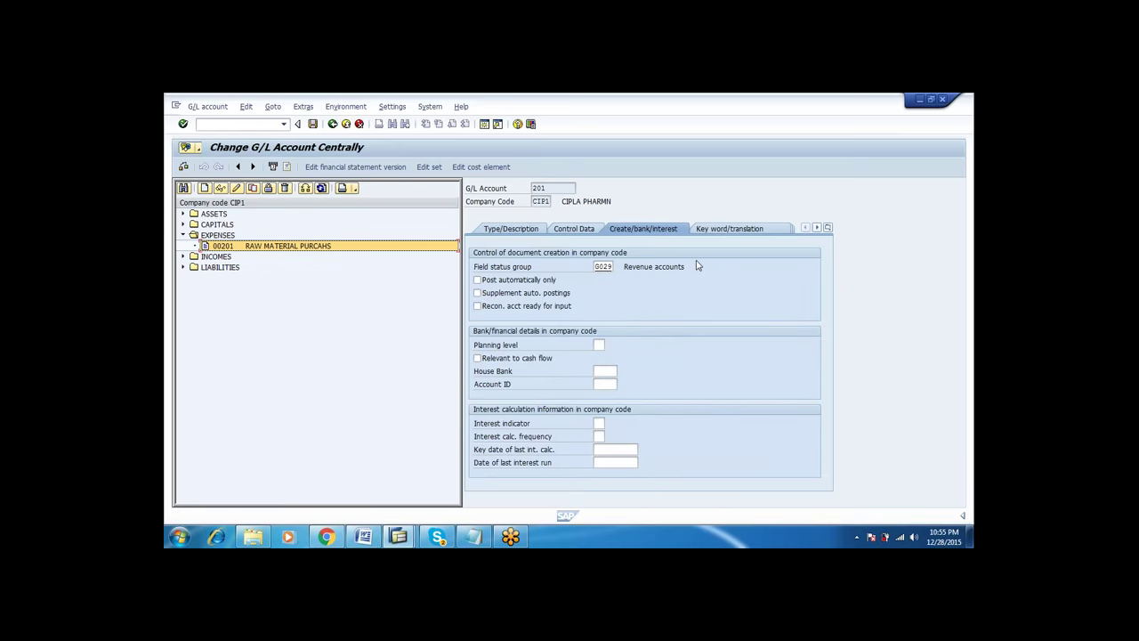
{"action": "left_click", "coordinate": [608, 268]}
{"action": "left_click", "coordinate": [617, 267]}
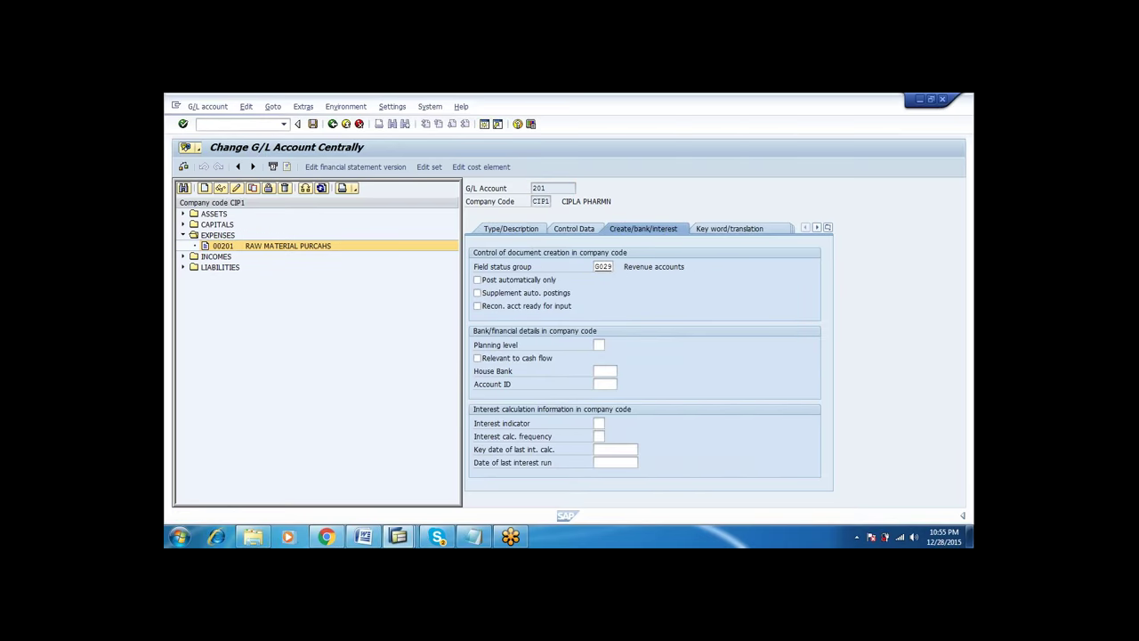
{"action": "double_click", "coordinate": [624, 271]}
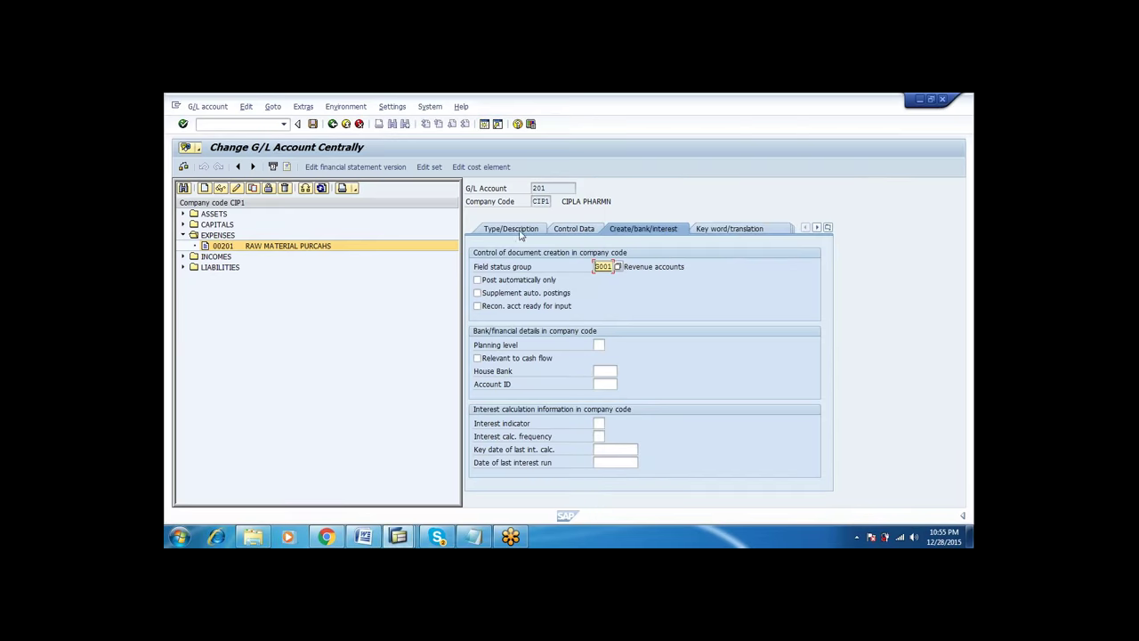
{"action": "left_click", "coordinate": [312, 124]}
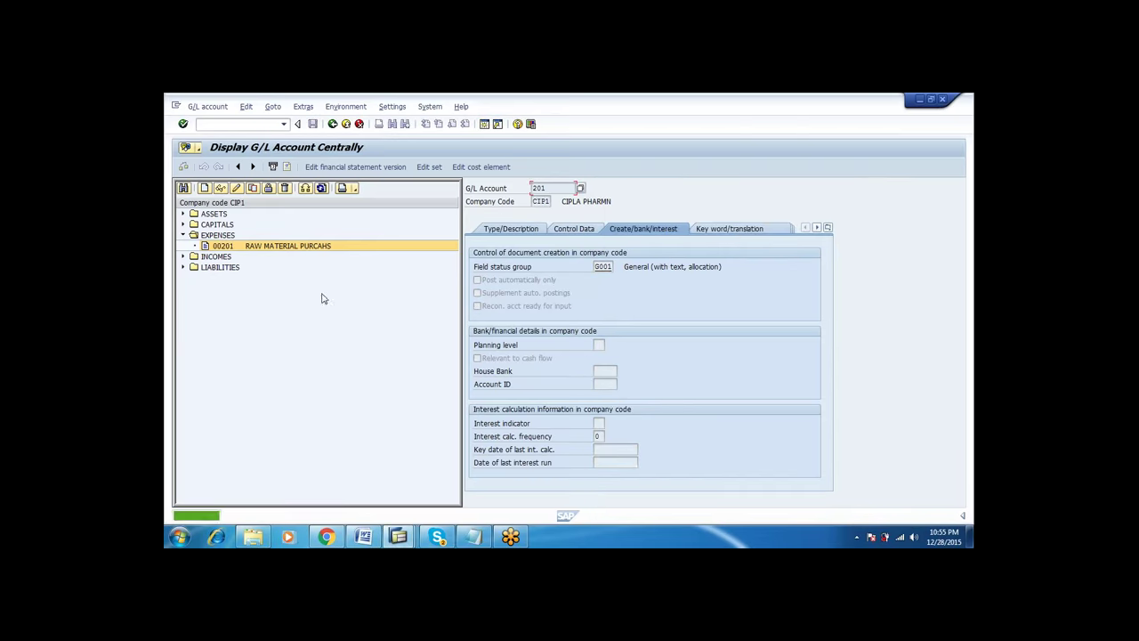
- Copy the RAW MATERIAL PURCAHS account to a new G/L account 202 in company code CIP1
{"action": "left_click", "coordinate": [289, 249]}
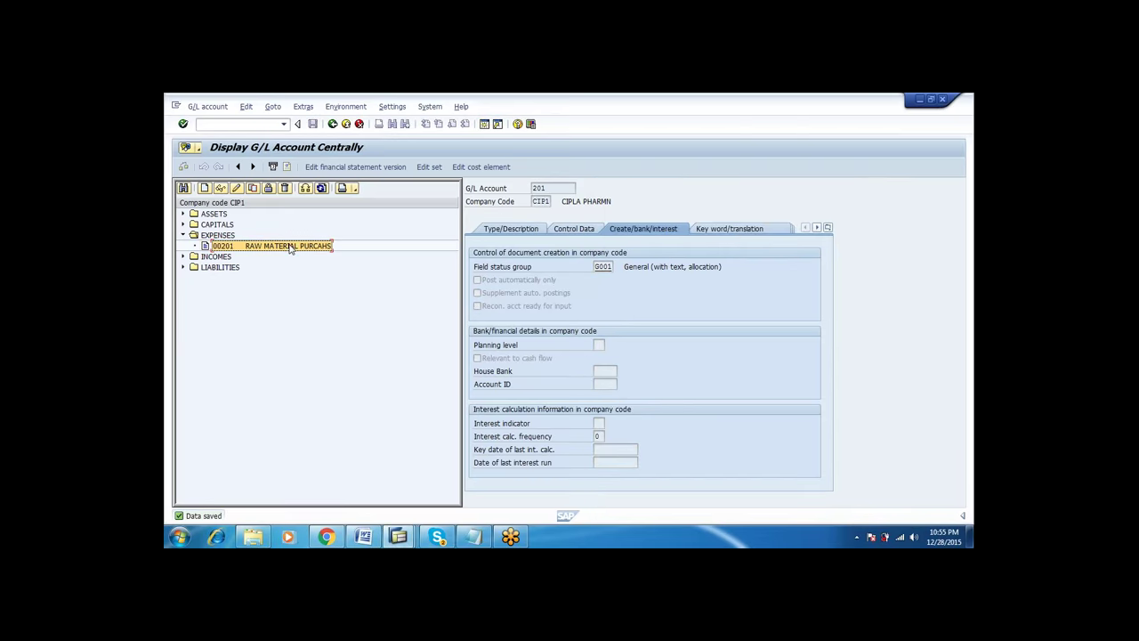
{"action": "left_click", "coordinate": [254, 188]}
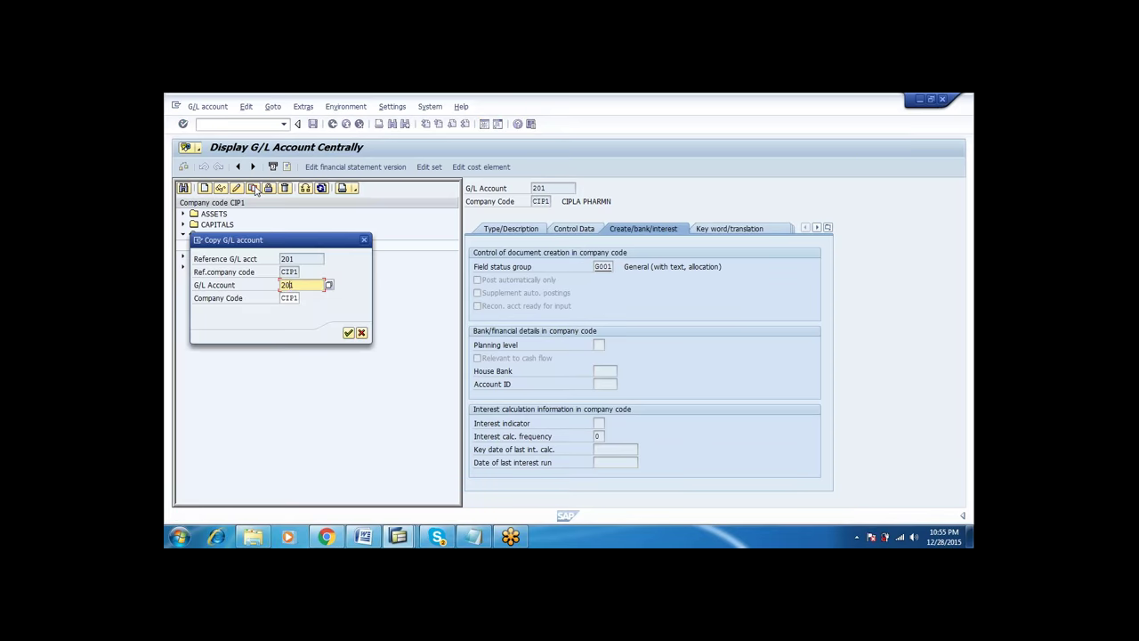
{"action": "key", "text": "Return"}
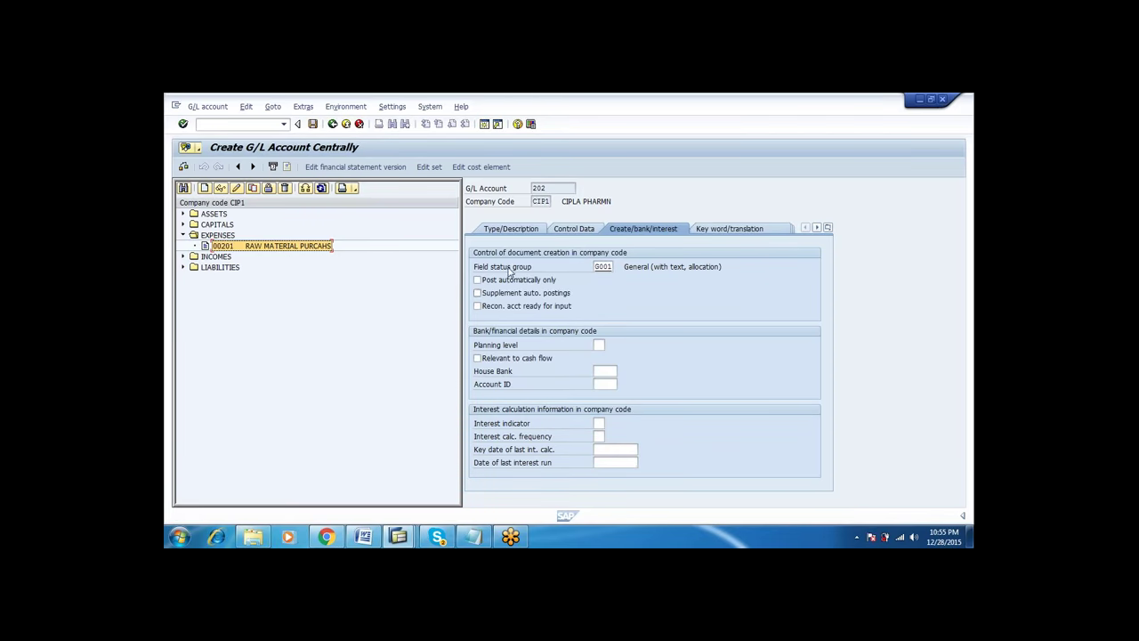
- Set account 202's short text and long text to RENT PAID, and save it
{"action": "left_click", "coordinate": [512, 230]}
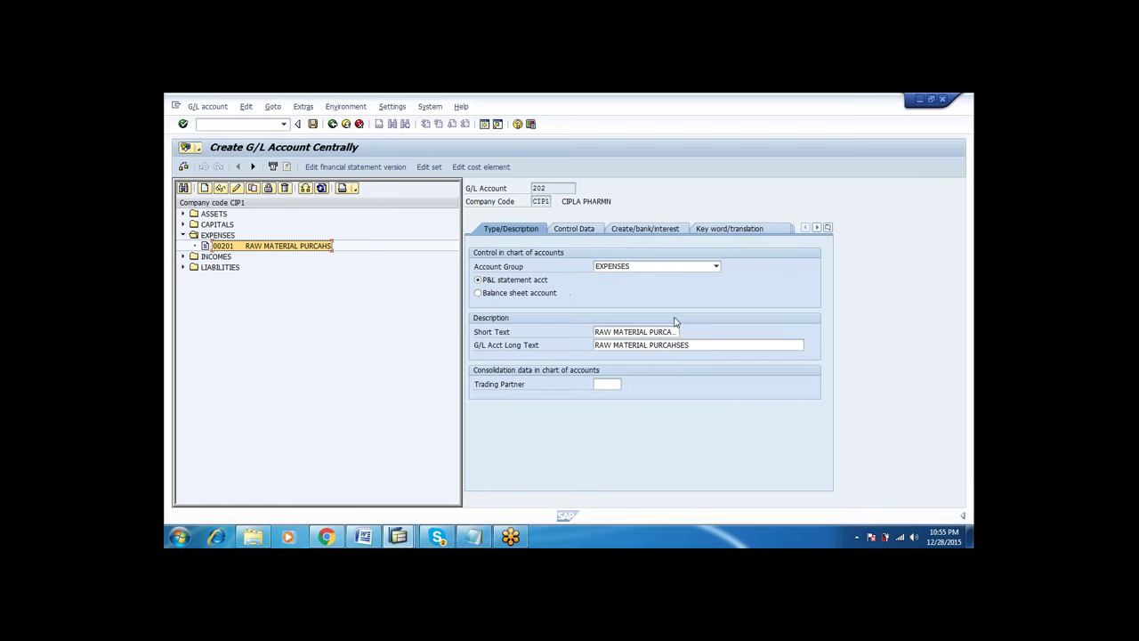
{"action": "double_click", "coordinate": [678, 331]}
{"action": "left_click", "coordinate": [678, 331]}
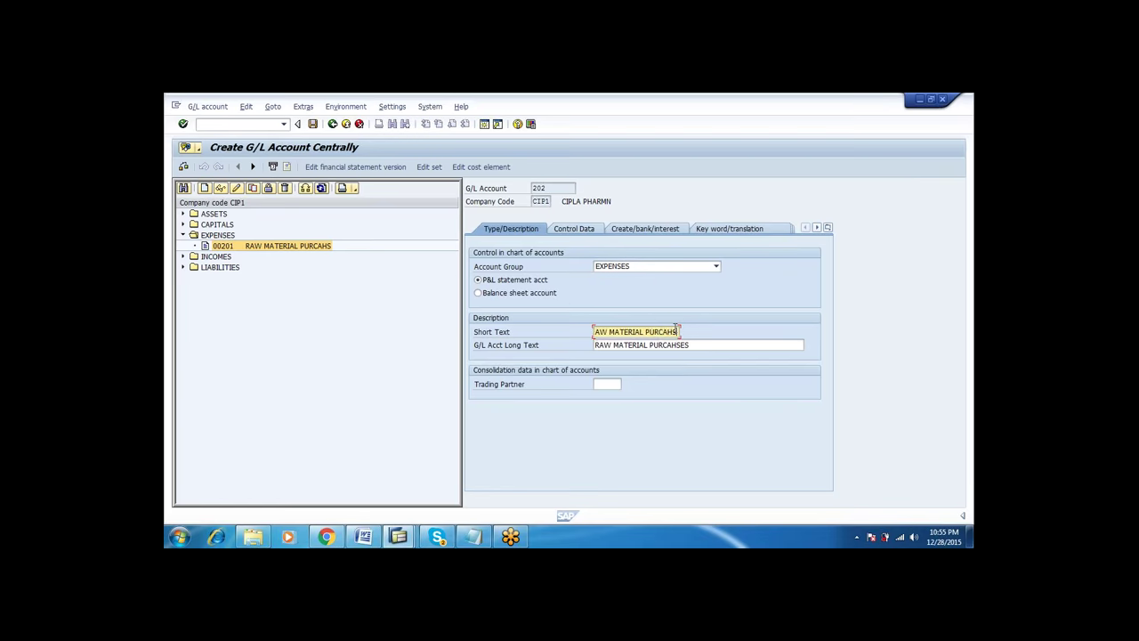
{"action": "key", "text": "BackSpace"}
{"action": "key", "text": "BackSpace"}
{"action": "key", "text": "BackSpace"}
{"action": "key", "text": "BackSpace"}
{"action": "key", "text": "BackSpace"}
{"action": "key", "text": "BackSpace"}
{"action": "key", "text": "BackSpace"}
{"action": "key", "text": "BackSpace"}
{"action": "key", "text": "BackSpace"}
{"action": "key", "text": "BackSpace"}
{"action": "key", "text": "BackSpace"}
{"action": "key", "text": "BackSpace"}
{"action": "key", "text": "BackSpace"}
{"action": "key", "text": "BackSpace"}
{"action": "key", "text": "BackSpace"}
{"action": "key", "text": "BackSpace"}
{"action": "key", "text": "BackSpace"}
{"action": "key", "text": "BackSpace"}
{"action": "key", "text": "BackSpace"}
{"action": "key", "text": "BackSpace"}
{"action": "type", "text": "RENT POADI"}
{"action": "type", "text": "AID"}
{"action": "left_click", "coordinate": [746, 340]}
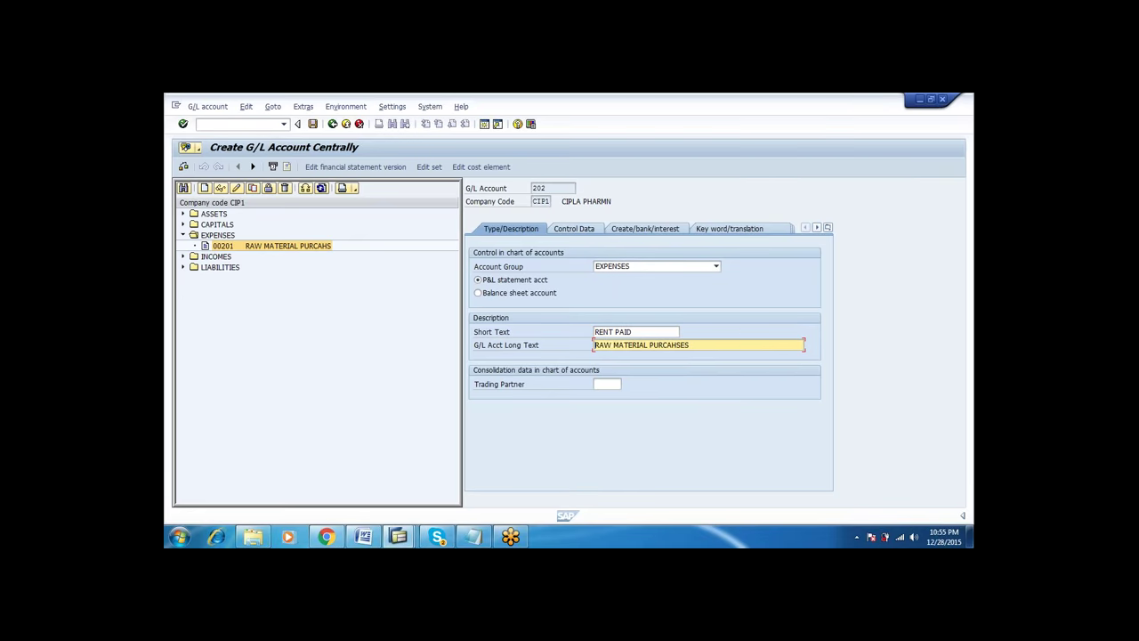
{"action": "type", "text": "RENT PAID"}
{"action": "key", "text": "Delete"}
{"action": "key", "text": "Delete"}
{"action": "key", "text": "Delete"}
{"action": "key", "text": "Delete"}
{"action": "key", "text": "Delete"}
{"action": "key", "text": "Delete"}
{"action": "key", "text": "Delete"}
{"action": "key", "text": "Delete"}
{"action": "key", "text": "Delete"}
{"action": "key", "text": "Delete"}
{"action": "key", "text": "Delete"}
{"action": "key", "text": "Delete"}
{"action": "left_click", "coordinate": [312, 124]}
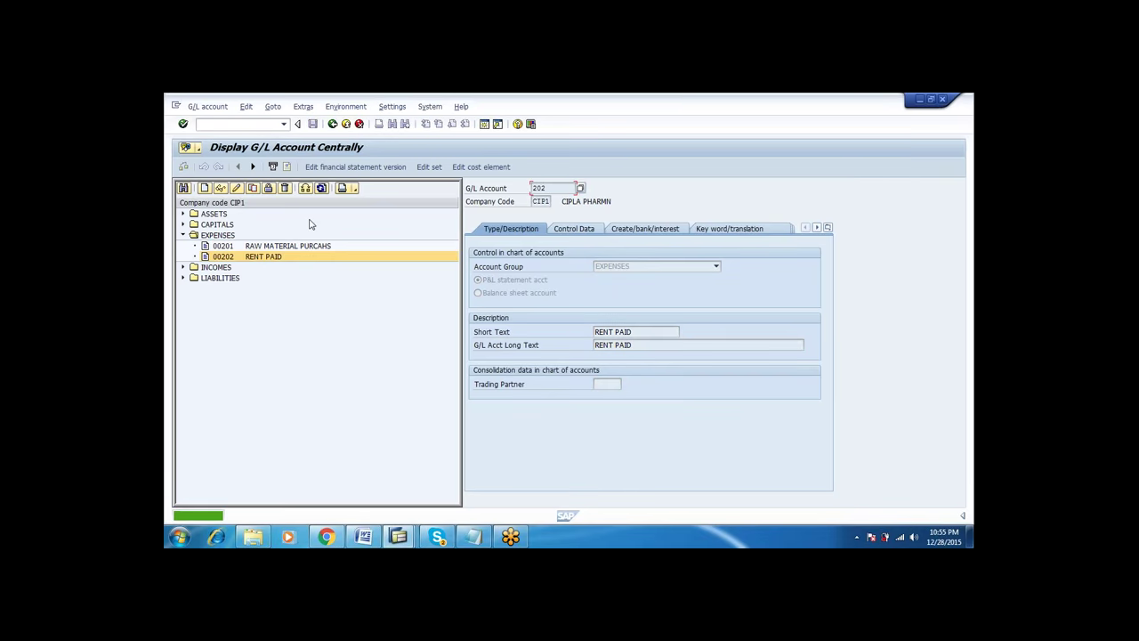
- Copy the RENT PAID account to a new G/L account 203 in company code CIP1
{"action": "left_click", "coordinate": [253, 187]}
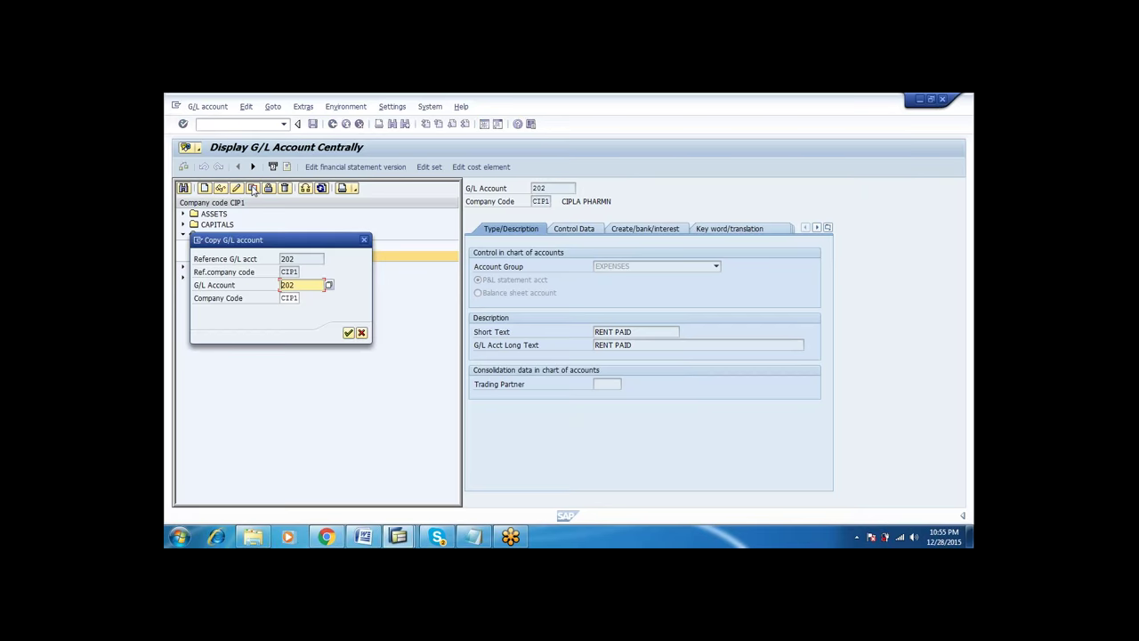
{"action": "type", "text": "203"}
{"action": "key", "text": "Return"}
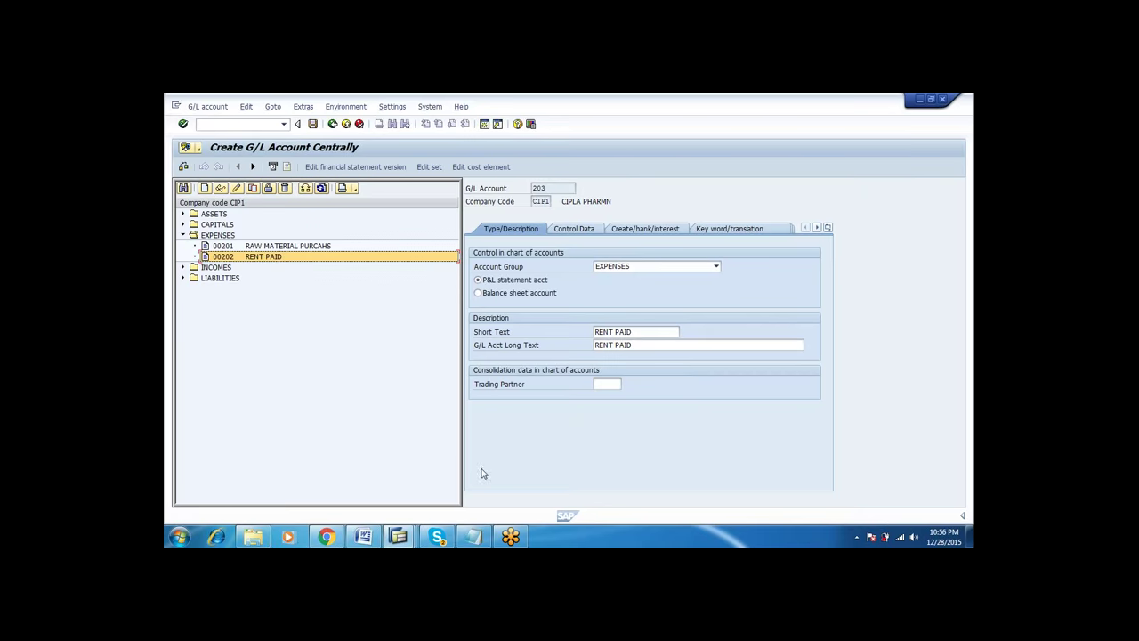
- Set account 203's short text and long text to SALARIES PAID, and save it
{"action": "left_click", "coordinate": [644, 333]}
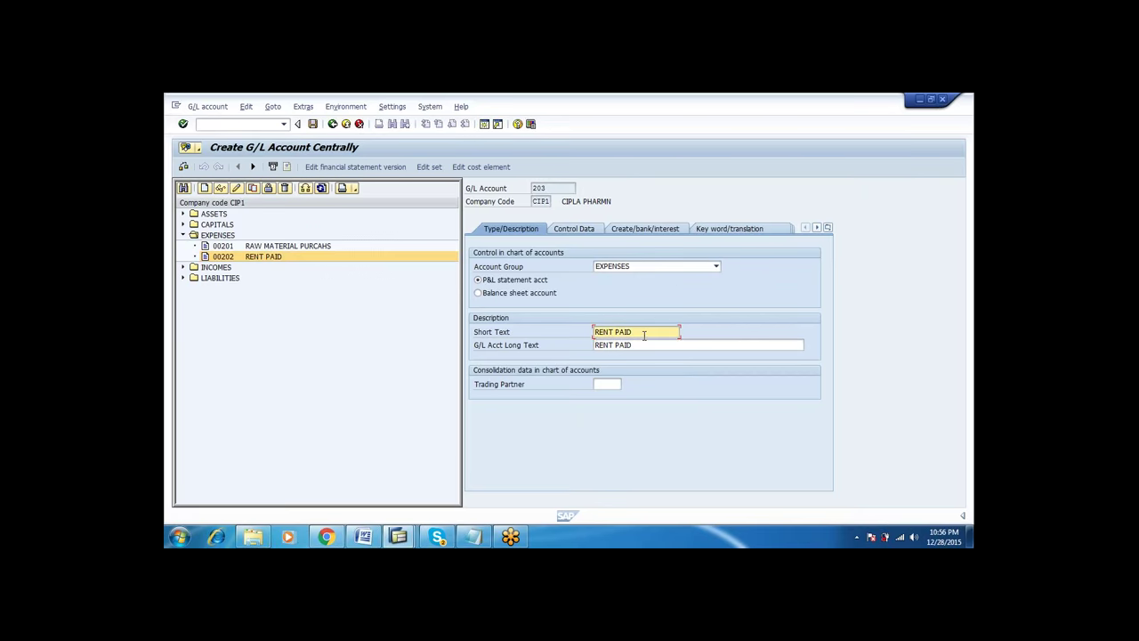
{"action": "key", "text": "BackSpace"}
{"action": "key", "text": "BackSpace"}
{"action": "key", "text": "BackSpace"}
{"action": "key", "text": "BackSpace"}
{"action": "key", "text": "BackSpace"}
{"action": "key", "text": "BackSpace"}
{"action": "key", "text": "BackSpace"}
{"action": "key", "text": "BackSpace"}
{"action": "key", "text": "BackSpace"}
{"action": "type", "text": "SALARIES PAID"}
{"action": "key", "text": "Tab"}
{"action": "type", "text": "SAL"}
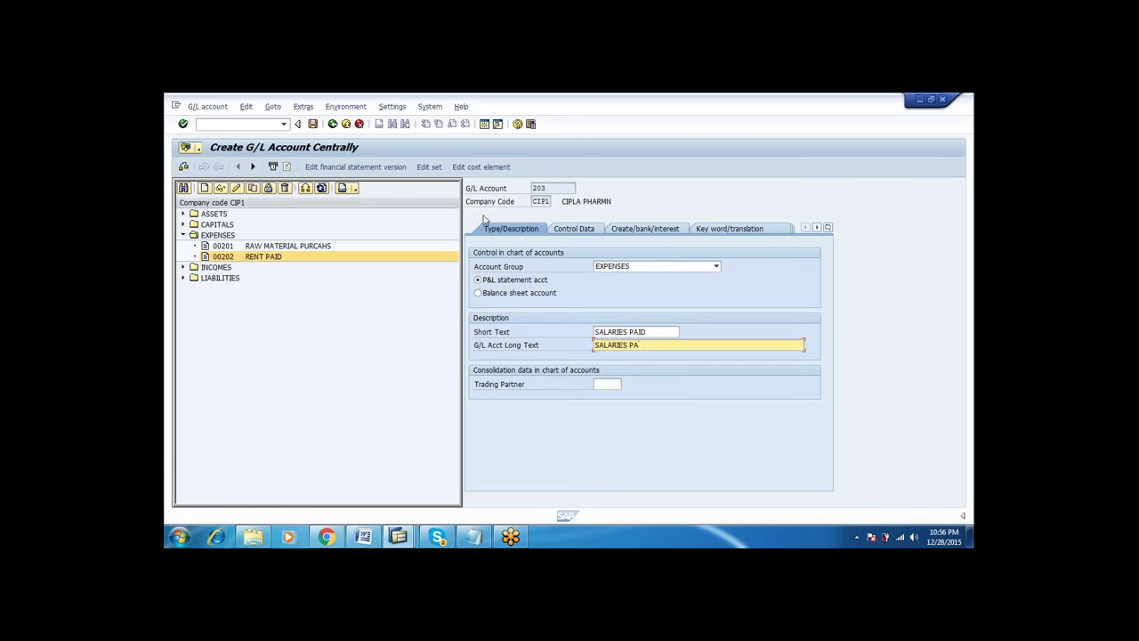
{"action": "left_click", "coordinate": [313, 124]}
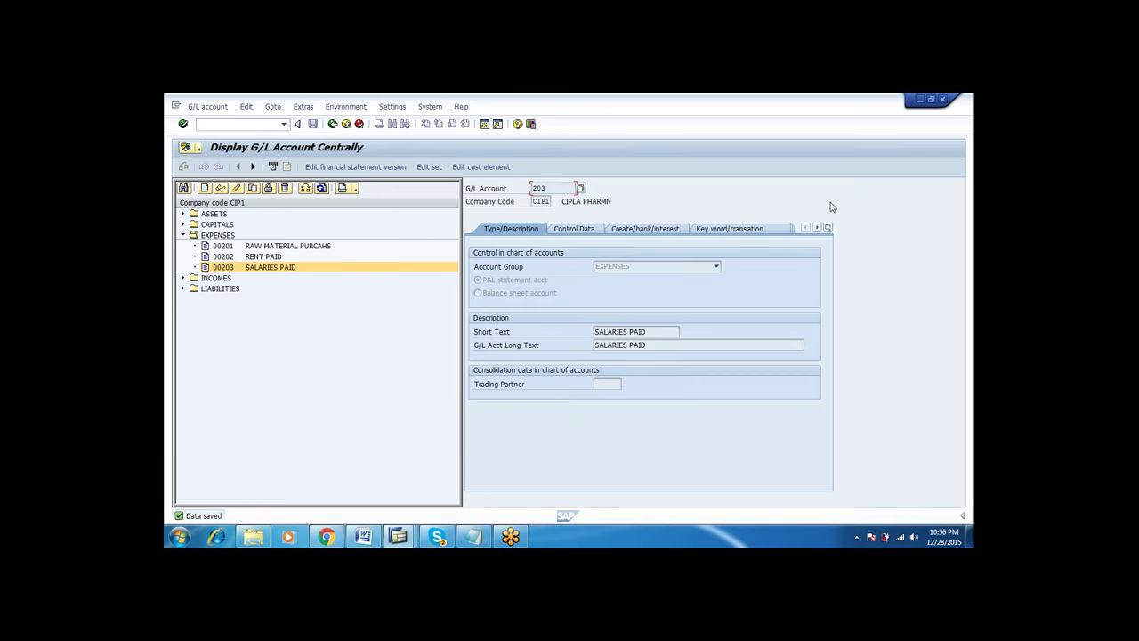
- Expand the CAPITALS, ASSETS, INCOMES and LIABILITIES groups to review the G/L accounts of company code CIP1
{"action": "left_click", "coordinate": [813, 109]}
{"action": "left_click", "coordinate": [960, 125]}
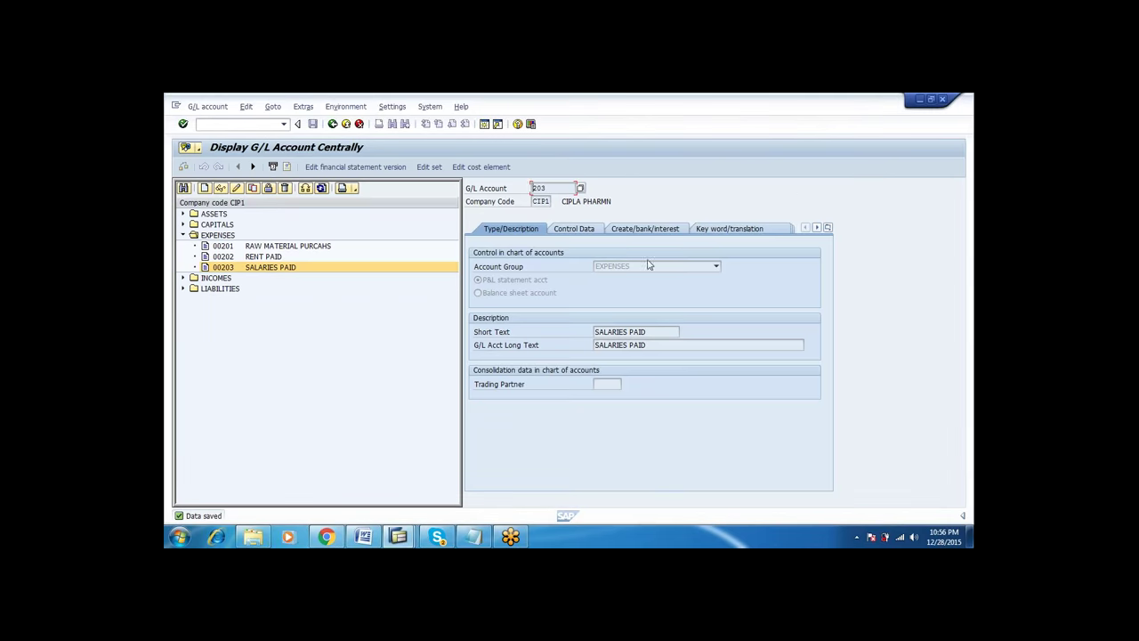
{"action": "left_click", "coordinate": [183, 224]}
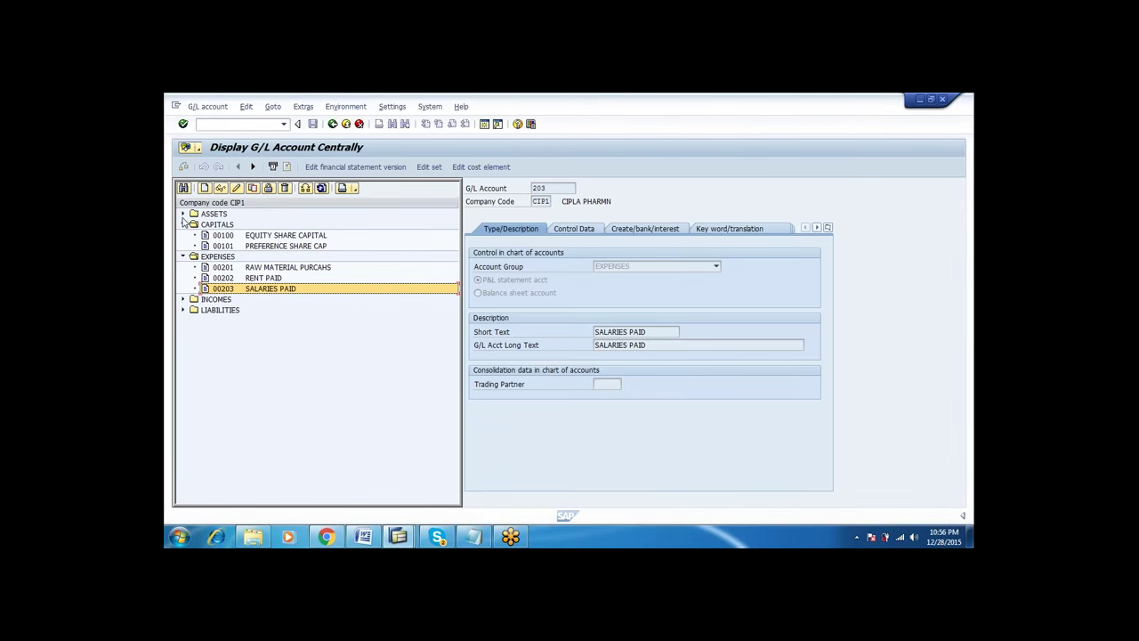
{"action": "left_click", "coordinate": [182, 215]}
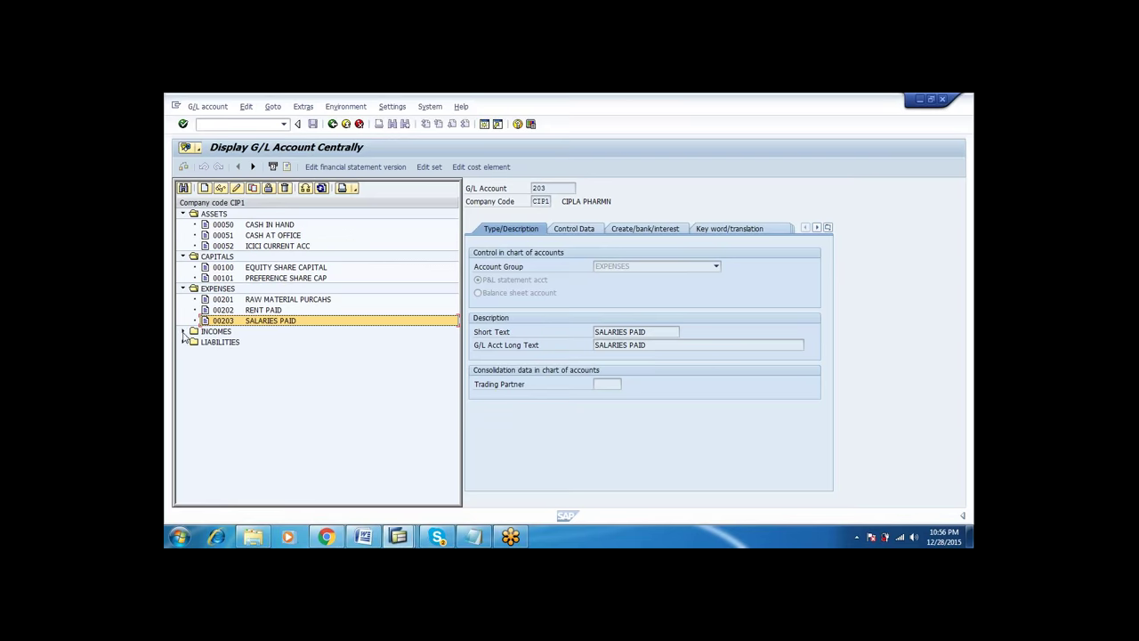
{"action": "left_click", "coordinate": [183, 331]}
{"action": "left_click", "coordinate": [182, 363]}
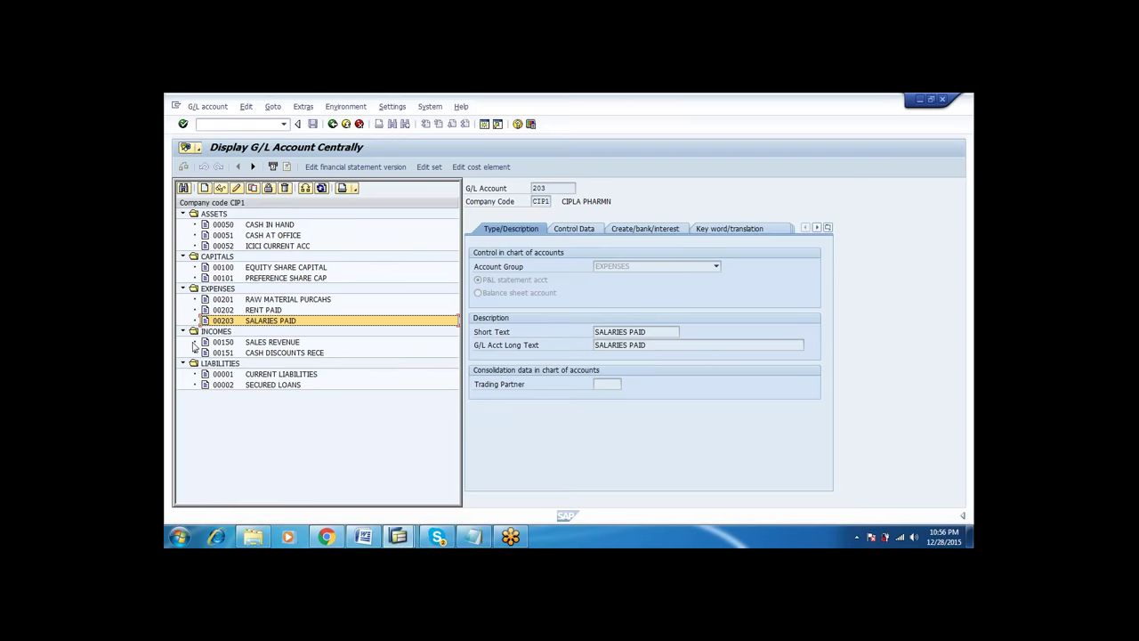